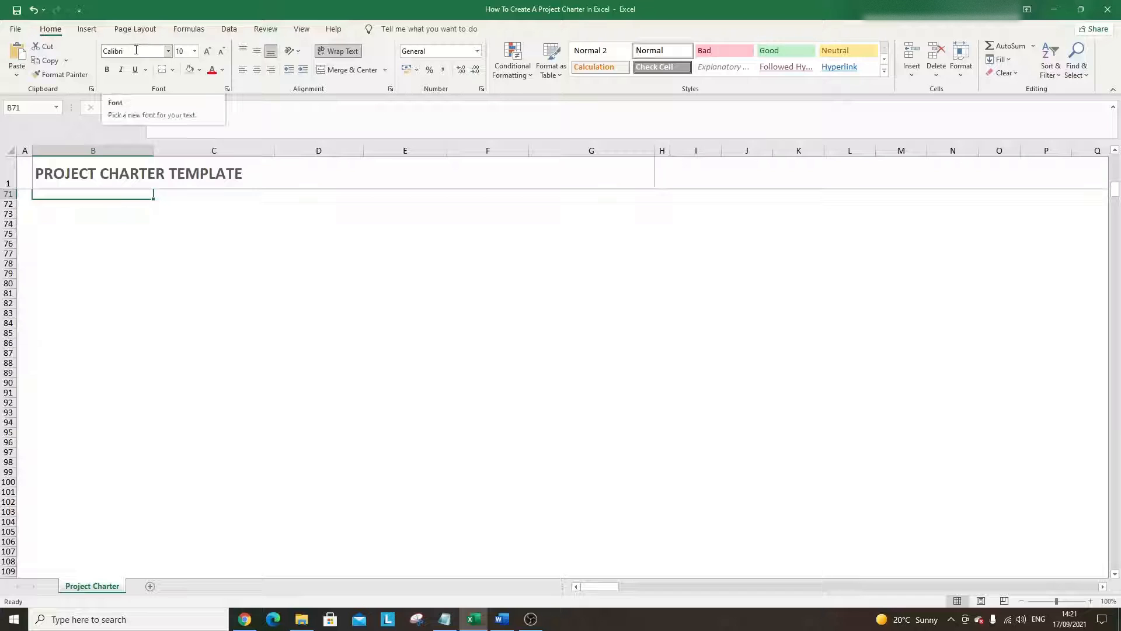
- Enter 'General Project Information' in cell B3 below the PROJECT CHARTER TEMPLATE title
{"action": "left_click", "coordinate": [62, 172]}
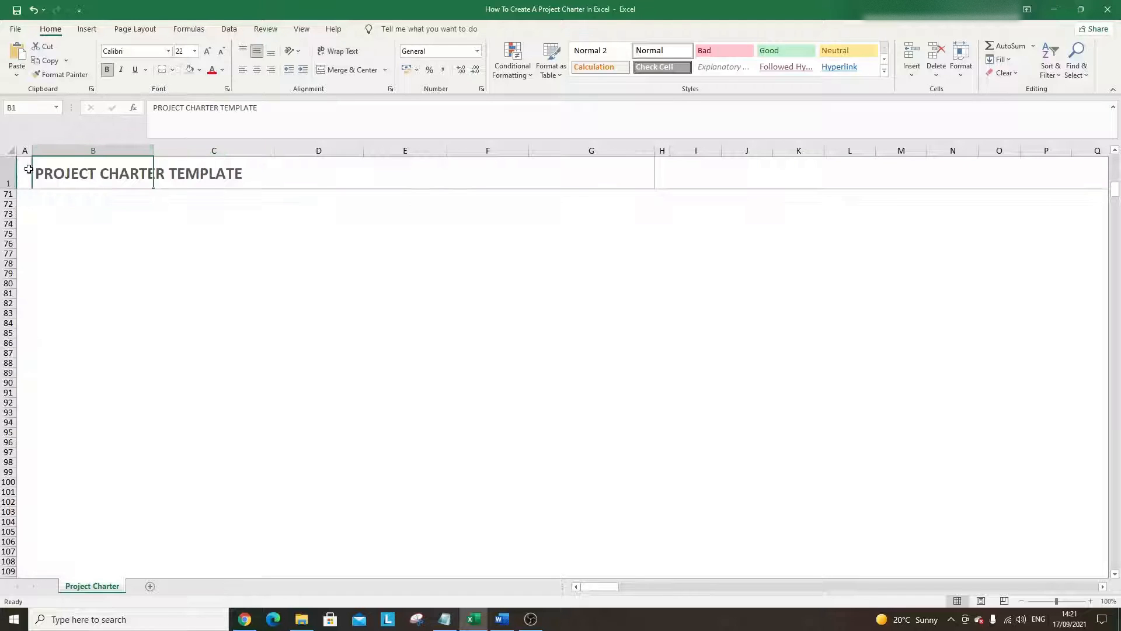
{"action": "left_click", "coordinate": [27, 170]}
{"action": "left_click", "coordinate": [67, 166]}
{"action": "scroll", "coordinate": [92, 187], "scroll_direction": "up", "scroll_amount": 16}
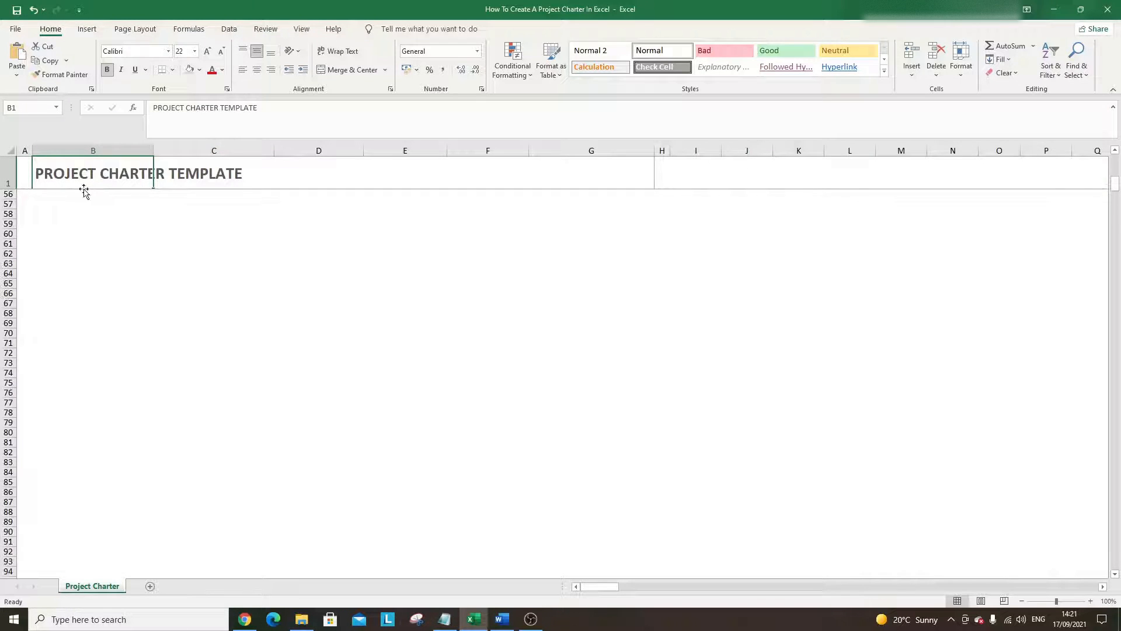
{"action": "scroll", "coordinate": [93, 202], "scroll_direction": "up", "scroll_amount": 7}
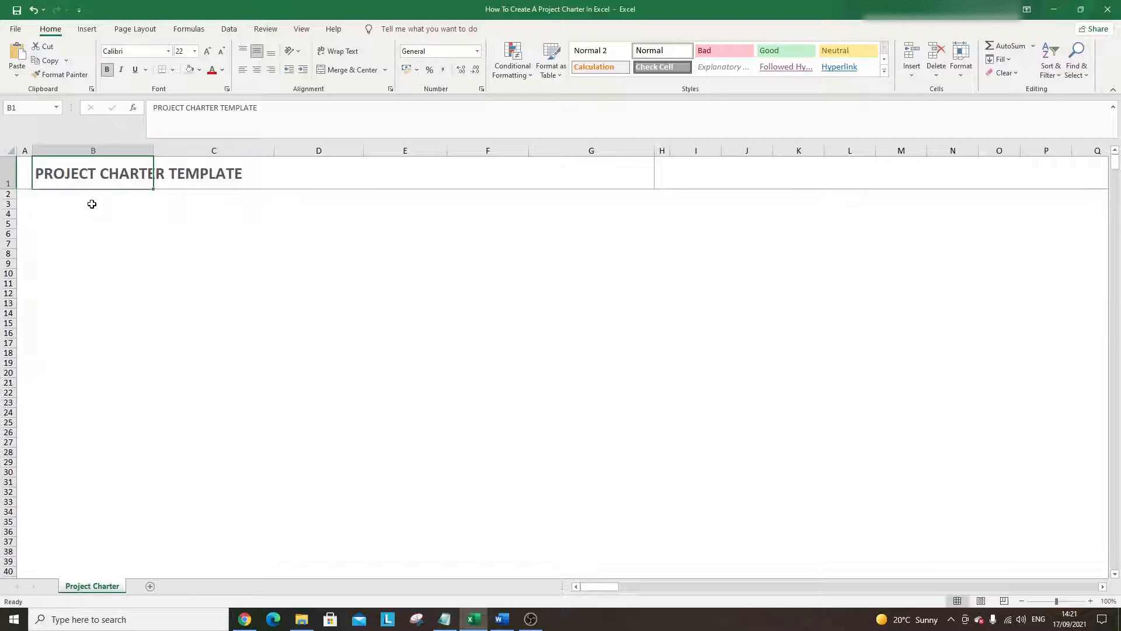
{"action": "left_click", "coordinate": [90, 196]}
{"action": "left_click", "coordinate": [96, 171]}
{"action": "left_click", "coordinate": [77, 202]}
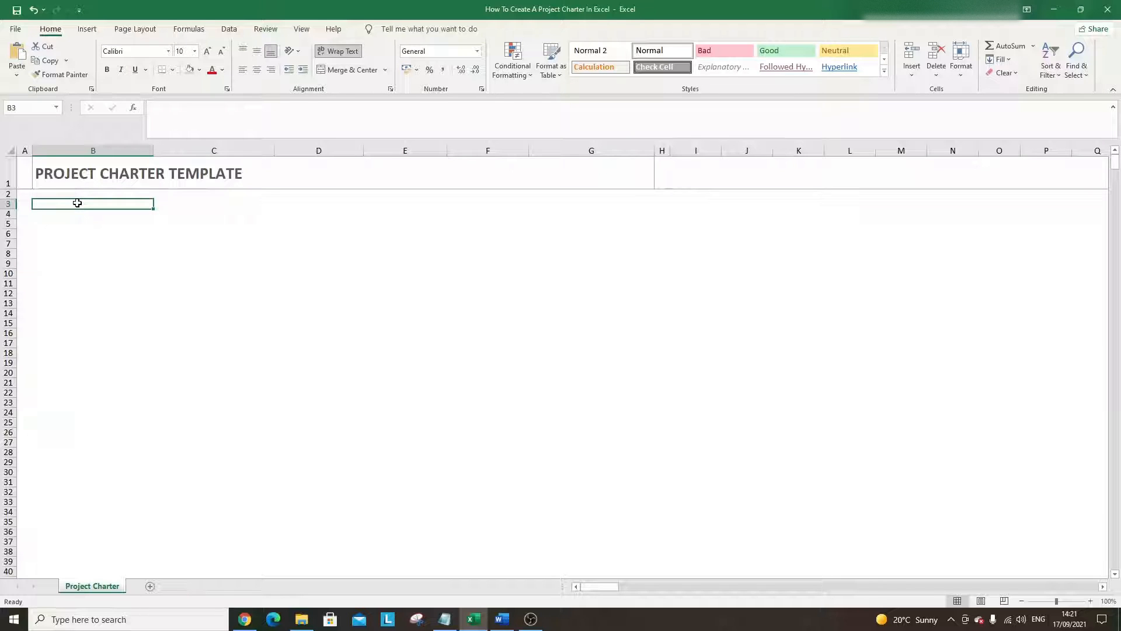
{"action": "type", "text": "Gemera"}
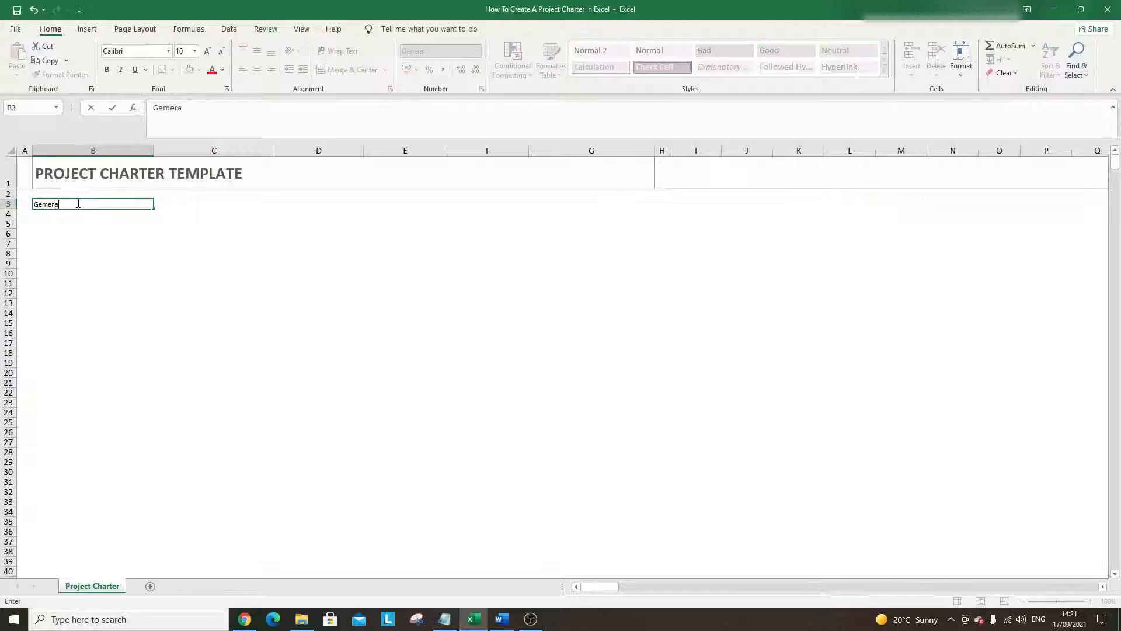
{"action": "key", "text": "BackSpace"}
{"action": "key", "text": "BackSpace"}
{"action": "key", "text": "BackSpace"}
{"action": "type", "text": "neral Project Information"}
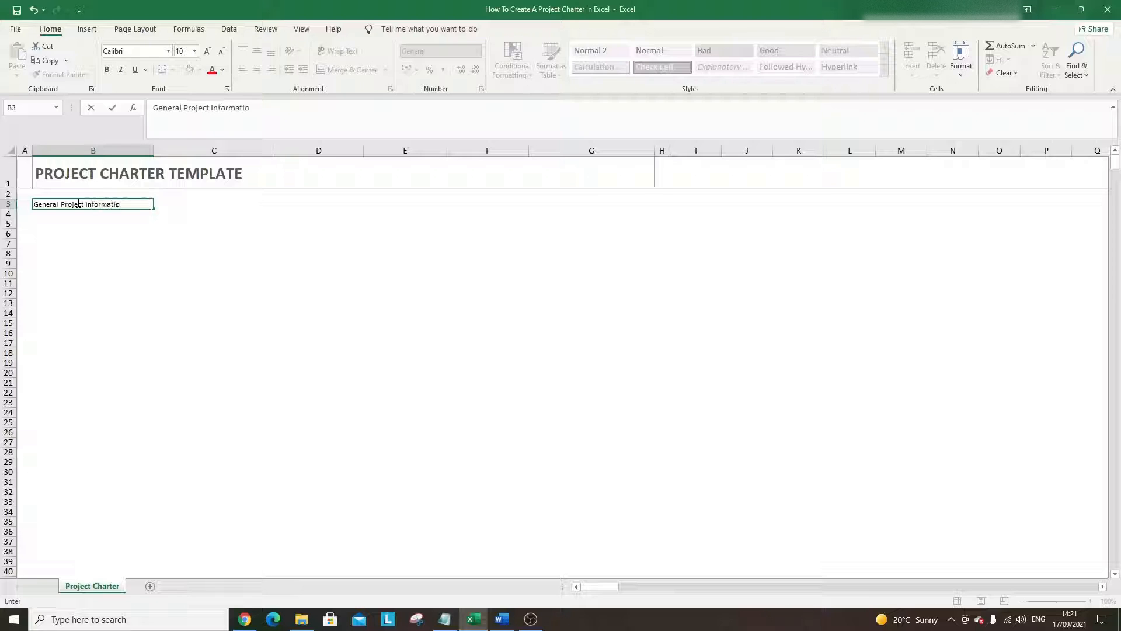
{"action": "key", "text": "Return"}
- Make the heading bold at 16 pt and widen column B to fit it
{"action": "left_click", "coordinate": [77, 203]}
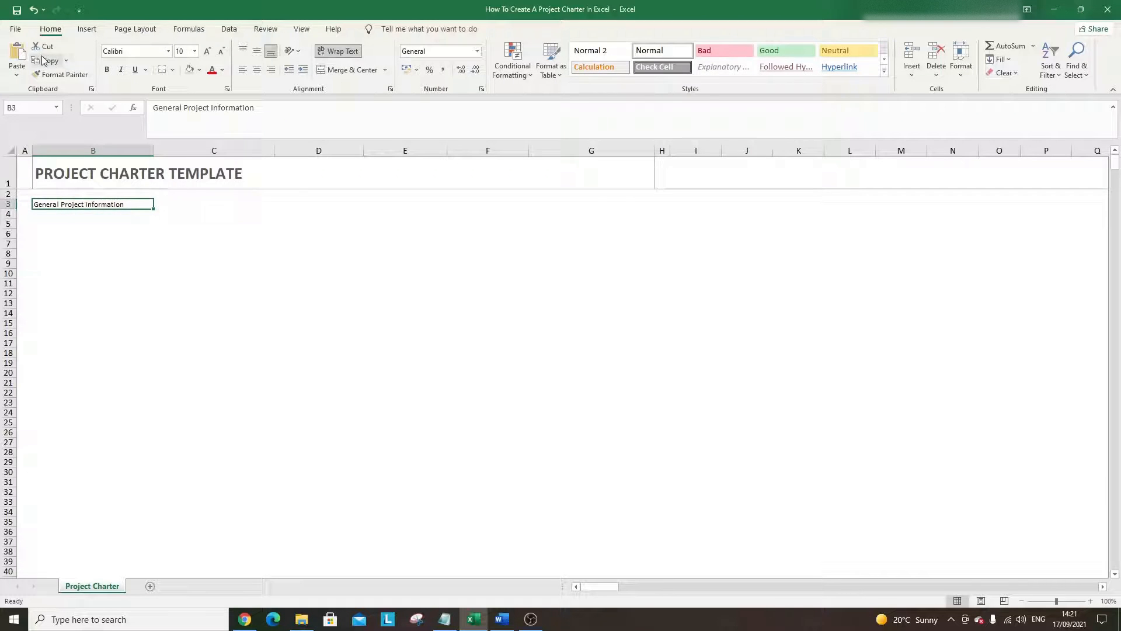
{"action": "left_click", "coordinate": [107, 69]}
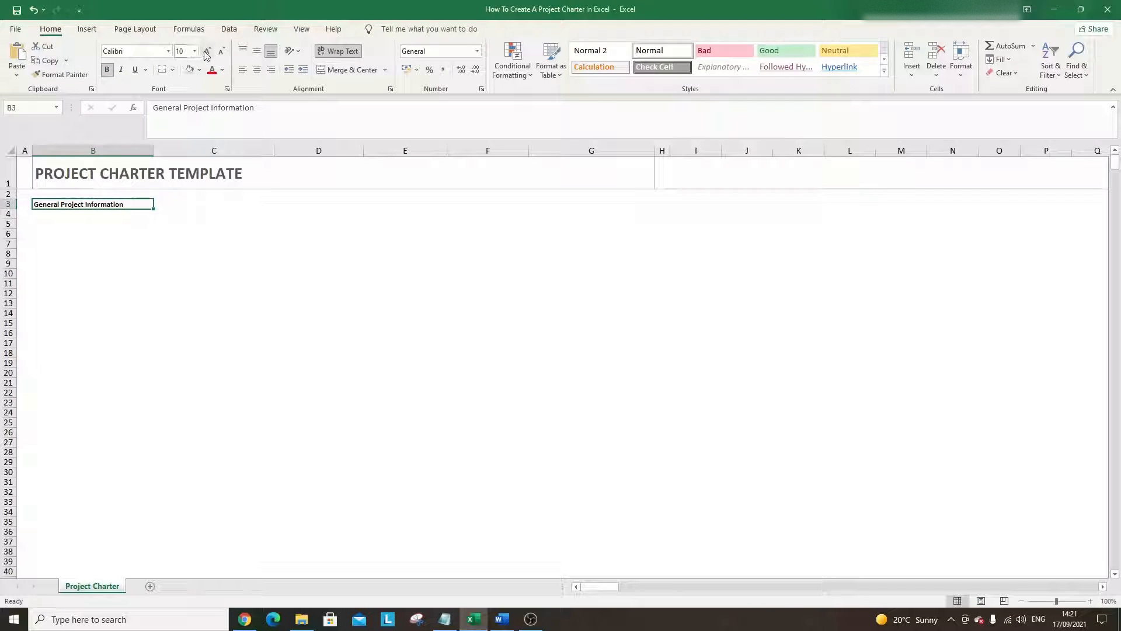
{"action": "left_click", "coordinate": [207, 51]}
{"action": "left_click", "coordinate": [208, 51]}
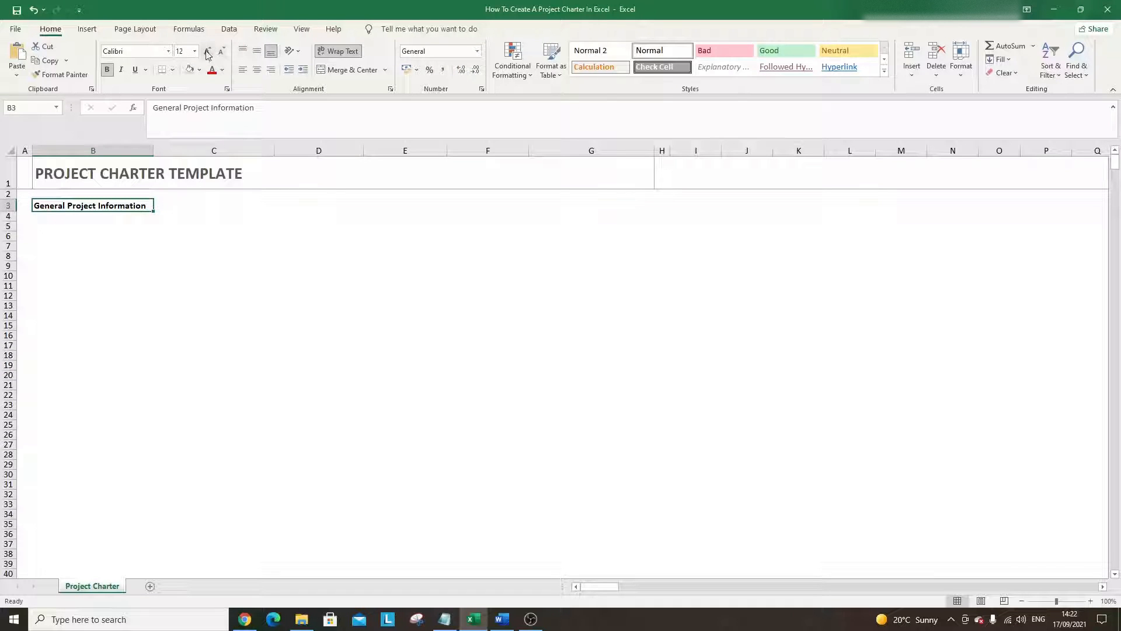
{"action": "left_click", "coordinate": [208, 51]}
{"action": "left_click", "coordinate": [207, 51]}
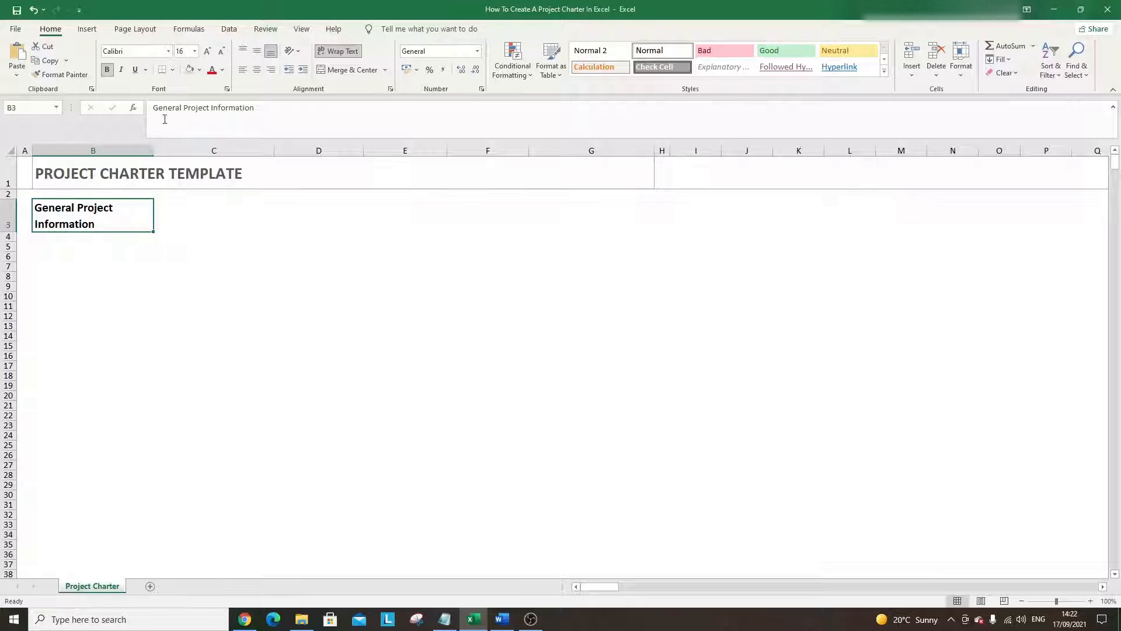
{"action": "left_click_drag", "start_coordinate": [154, 146], "coordinate": [200, 145]}
- Delete the empty row 2 so the heading sits directly under the title
{"action": "left_click", "coordinate": [138, 237]}
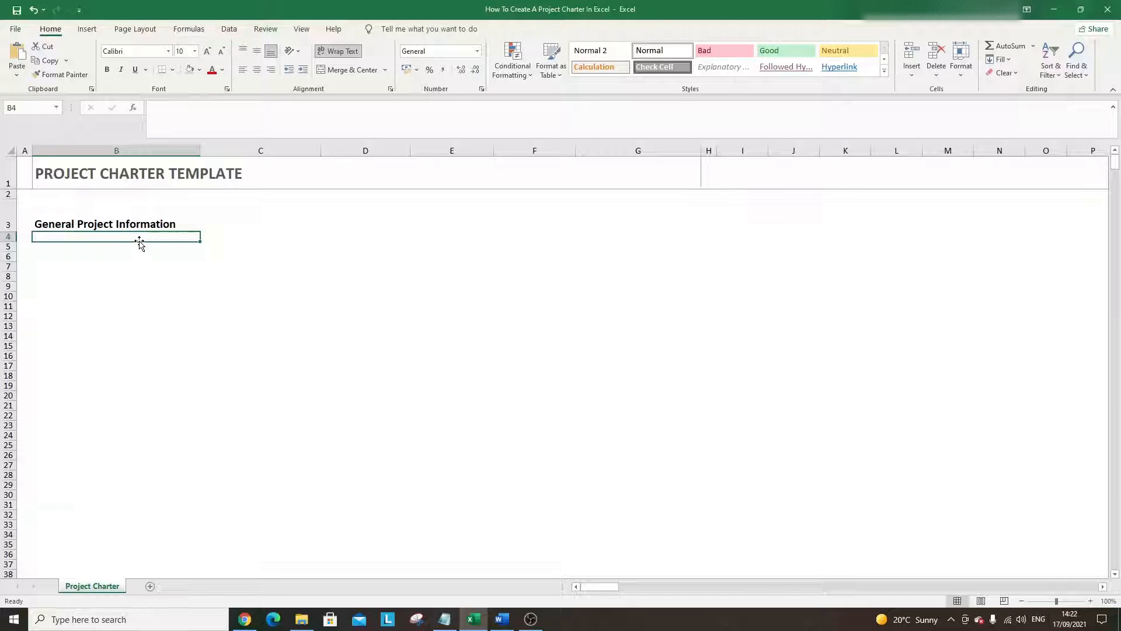
{"action": "key", "text": "Down"}
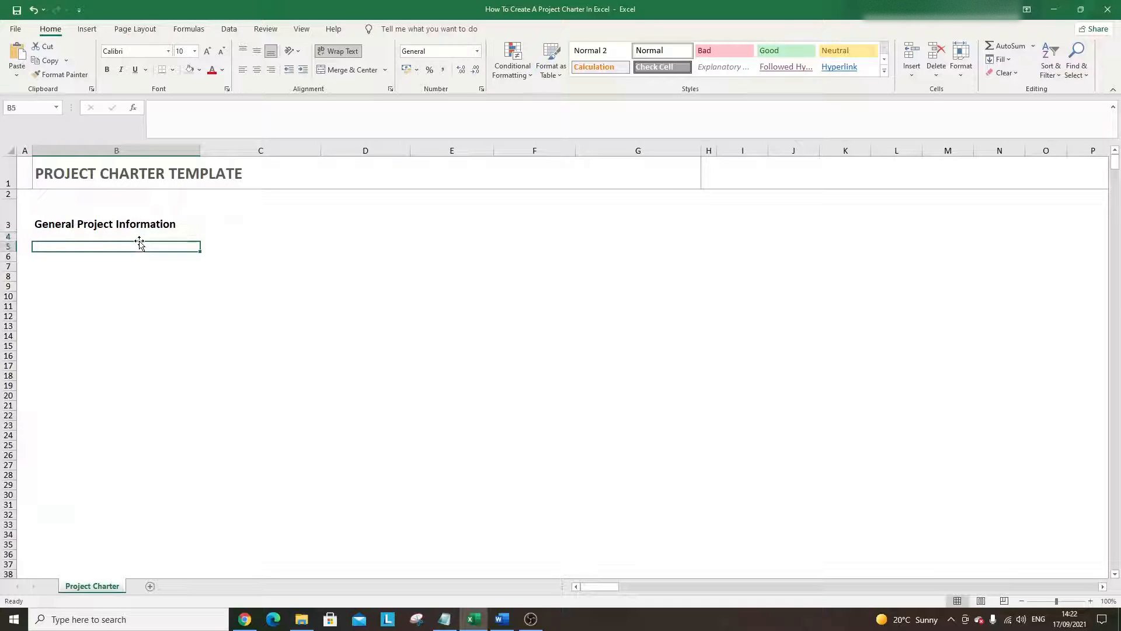
{"action": "left_click", "coordinate": [5, 199]}
{"action": "left_click", "coordinate": [5, 193]}
{"action": "right_click", "coordinate": [5, 194]}
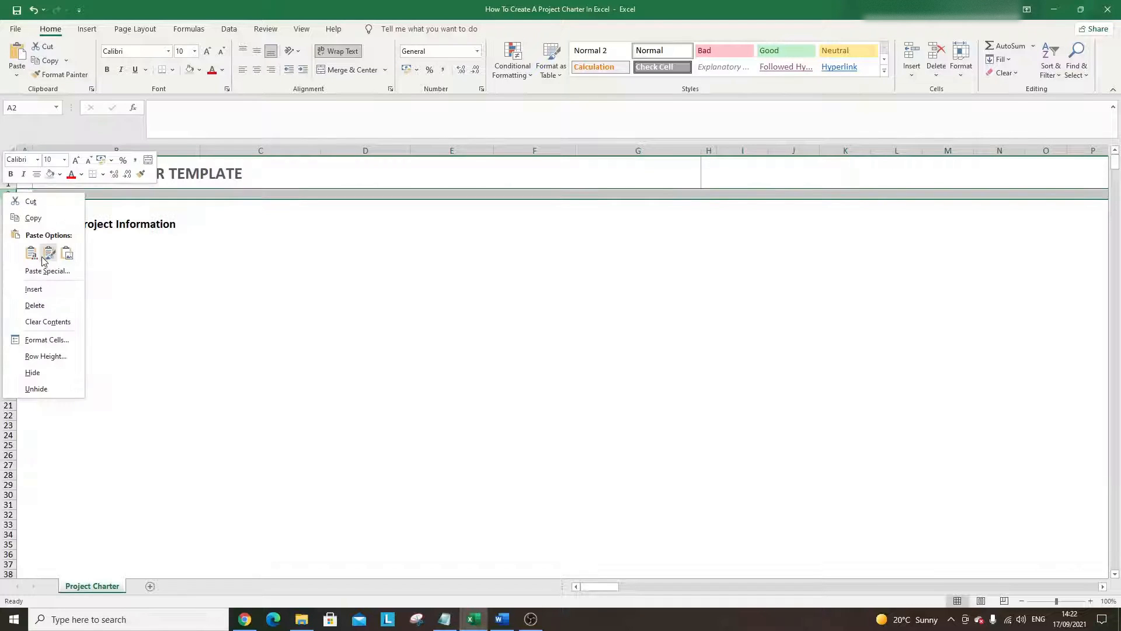
{"action": "left_click", "coordinate": [32, 303]}
{"action": "left_click", "coordinate": [90, 234]}
{"action": "left_click", "coordinate": [49, 218]}
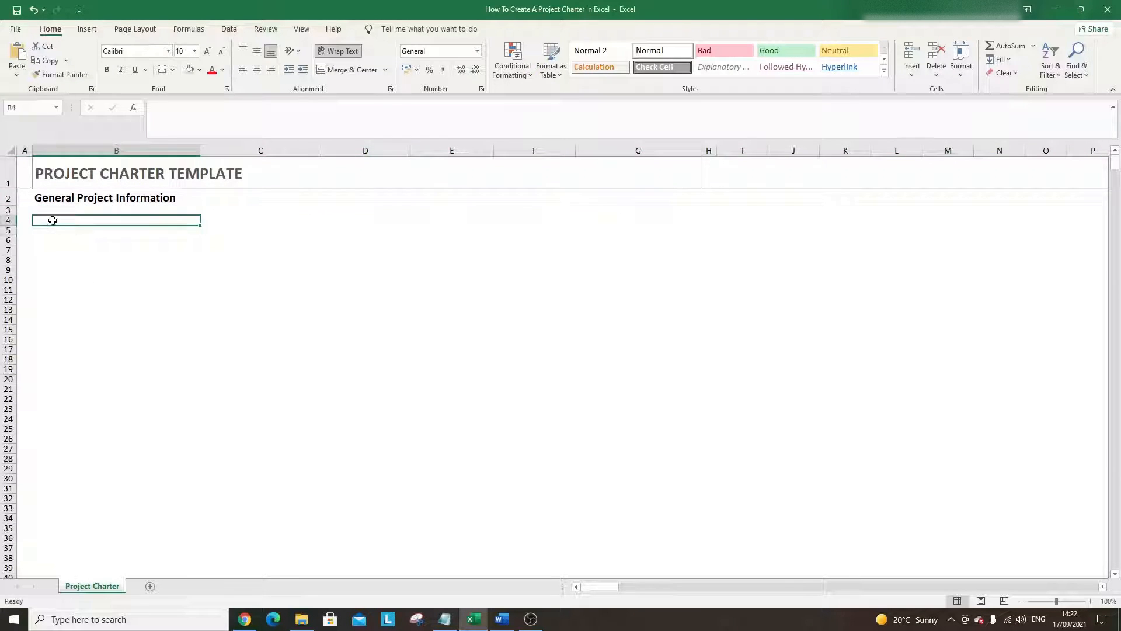
{"action": "left_click", "coordinate": [76, 180]}
{"action": "left_click", "coordinate": [78, 198]}
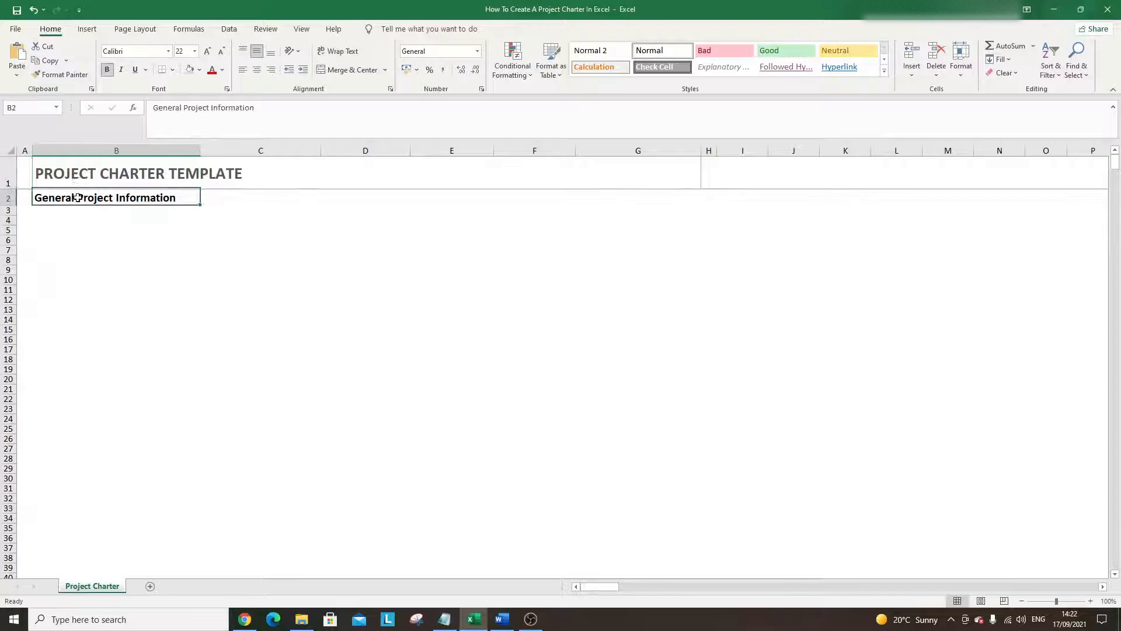
{"action": "left_click", "coordinate": [92, 221]}
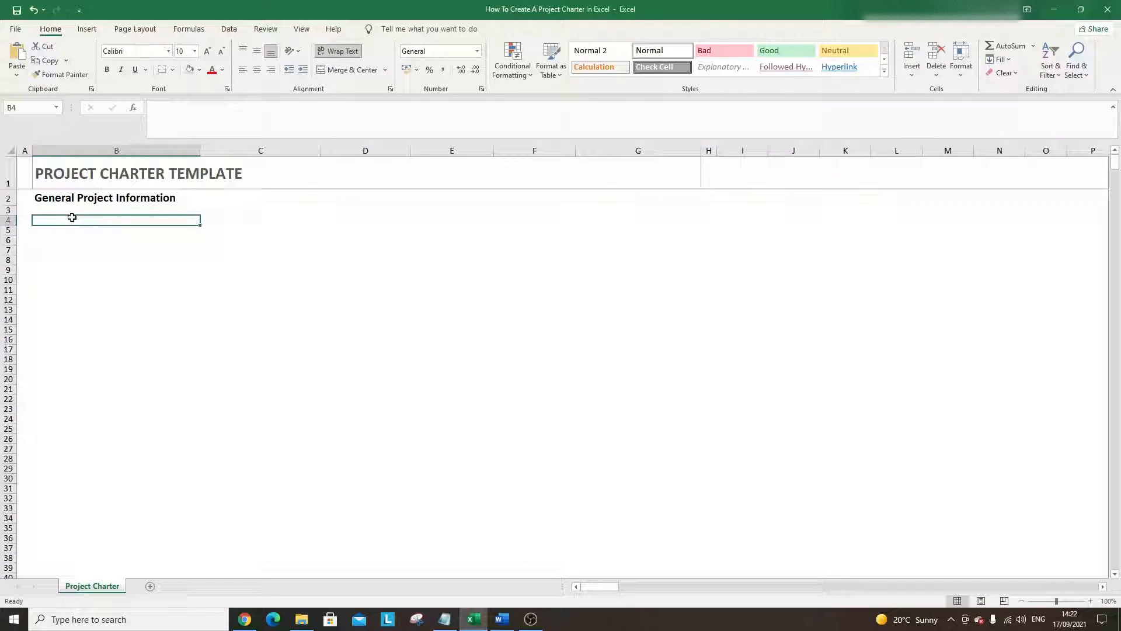
- Enter a bold 11-point 'Project Name' label in B4
{"action": "type", "text": "Project Name"}
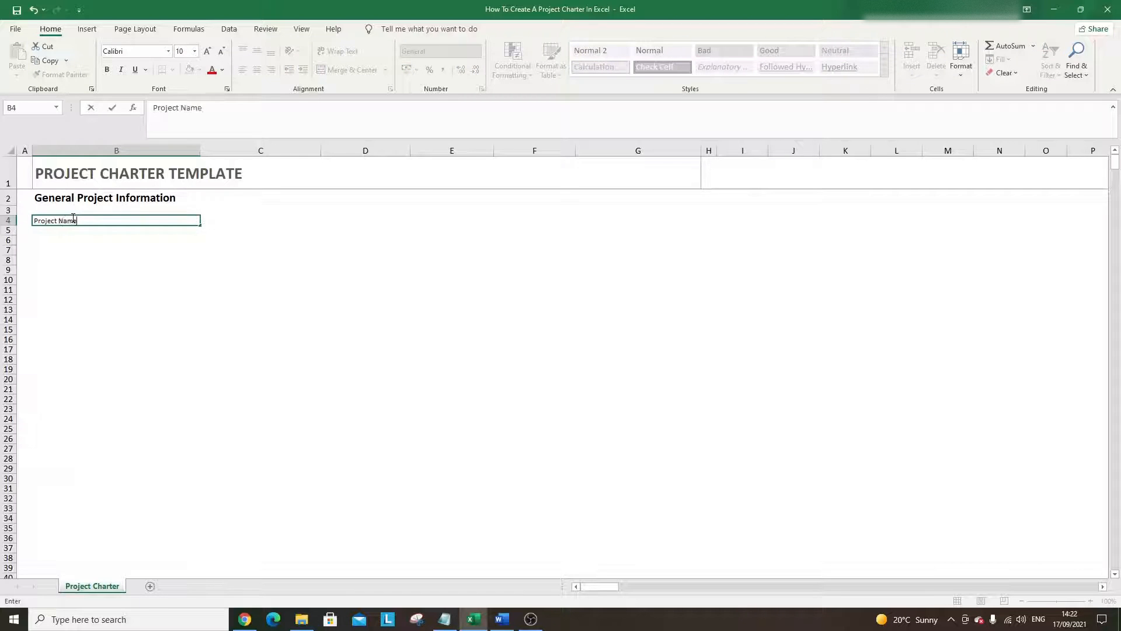
{"action": "key", "text": "Return"}
{"action": "left_click", "coordinate": [73, 218]}
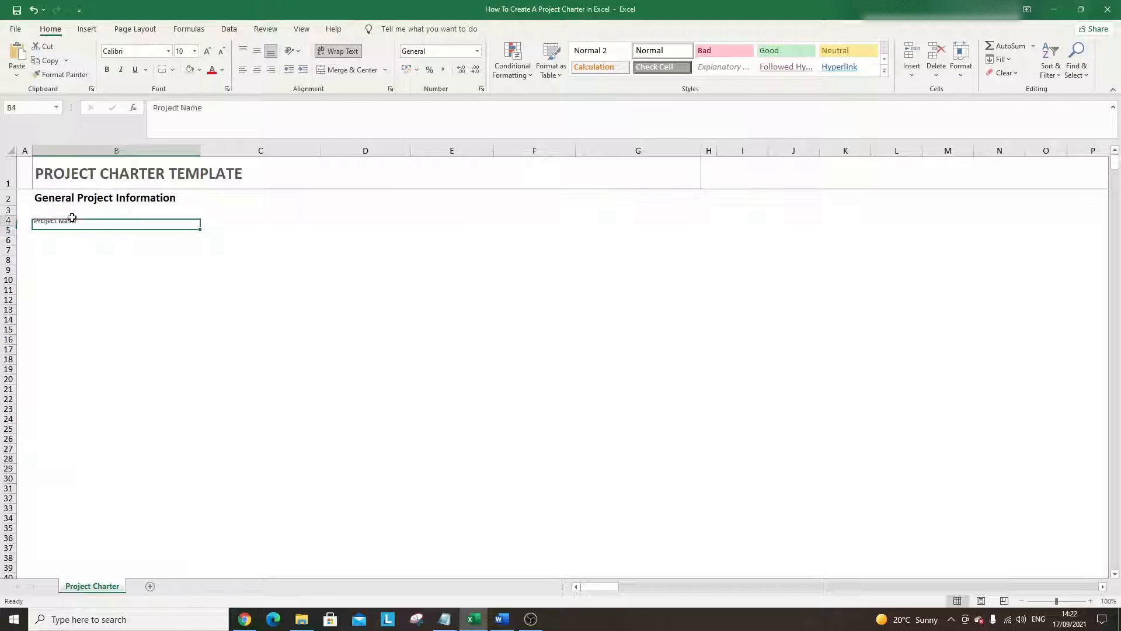
{"action": "left_click", "coordinate": [107, 69]}
{"action": "left_click", "coordinate": [207, 51]}
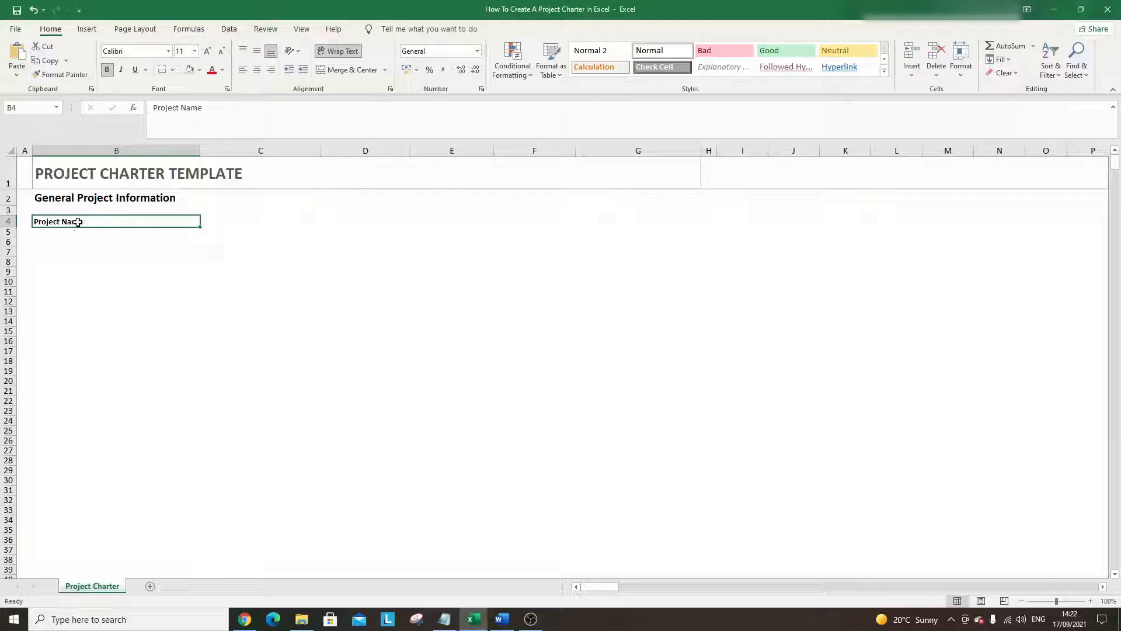
- Apply All Borders to B4:B5, shade B4 grey, and make row 5 taller
{"action": "left_click_drag", "start_coordinate": [76, 228], "coordinate": [77, 231]}
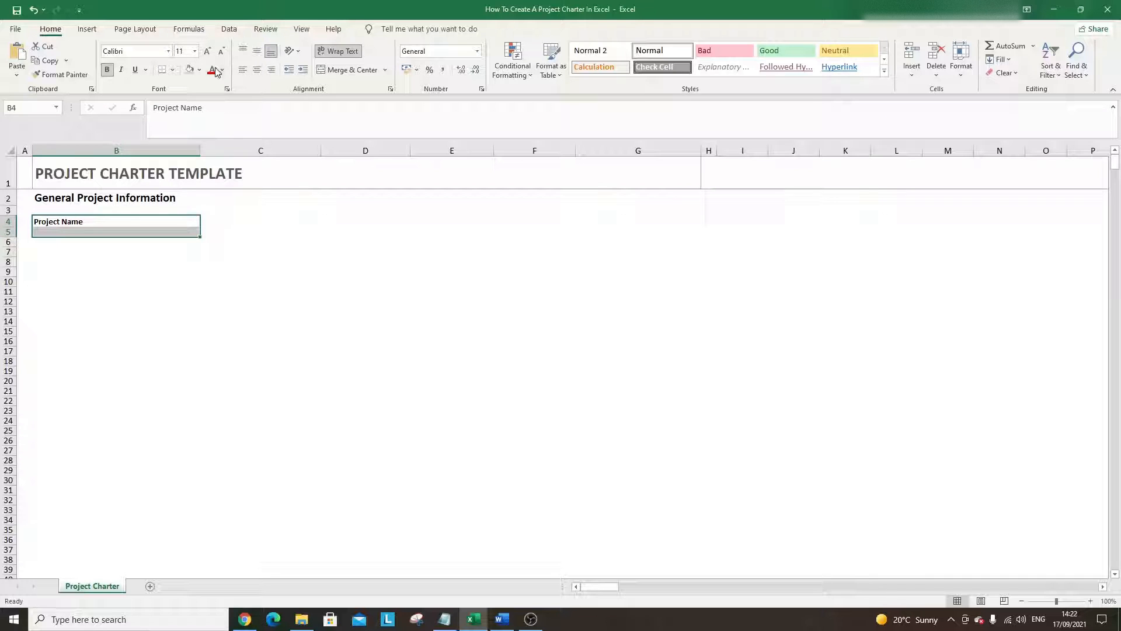
{"action": "left_click", "coordinate": [173, 72]}
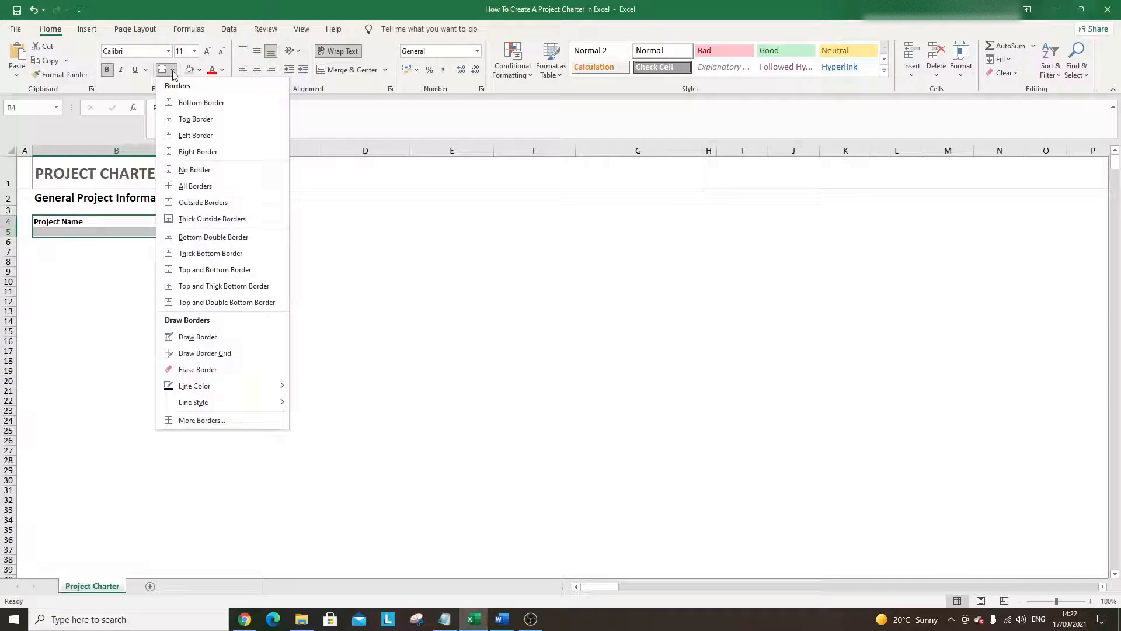
{"action": "left_click", "coordinate": [195, 186]}
{"action": "left_click", "coordinate": [145, 241]}
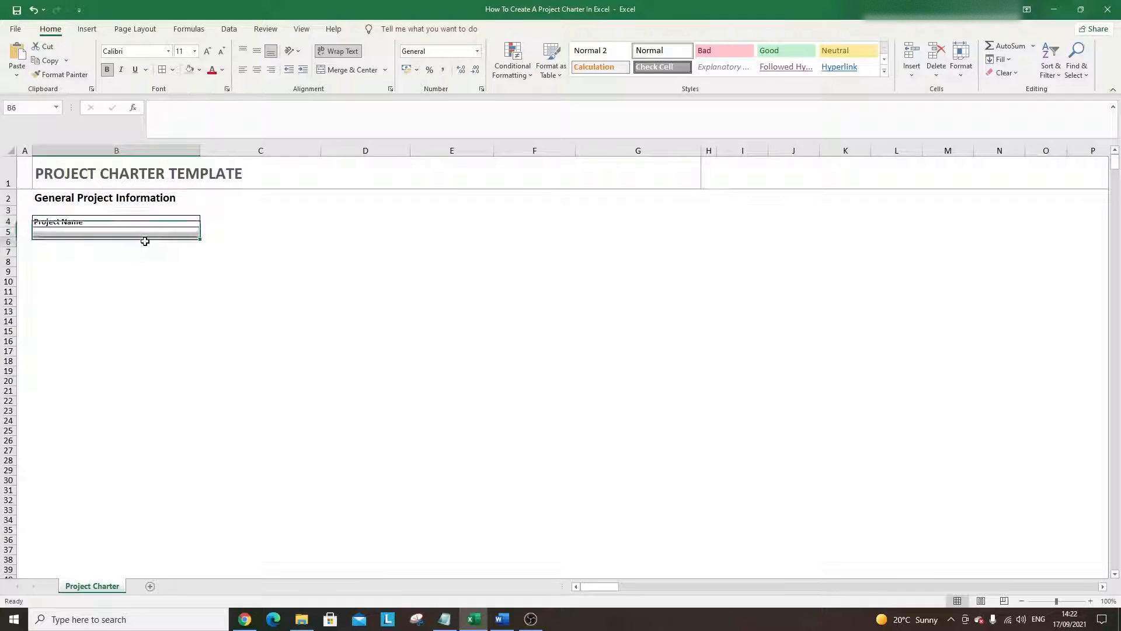
{"action": "left_click", "coordinate": [93, 224]}
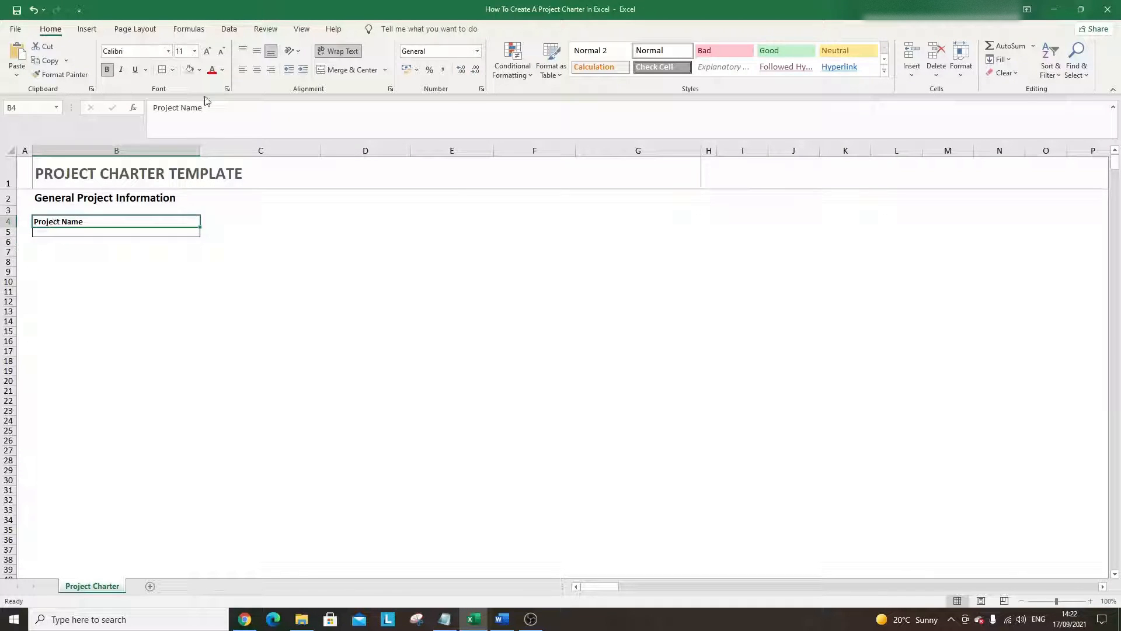
{"action": "left_click", "coordinate": [191, 70]}
{"action": "left_click", "coordinate": [140, 252]}
{"action": "left_click", "coordinate": [88, 232]}
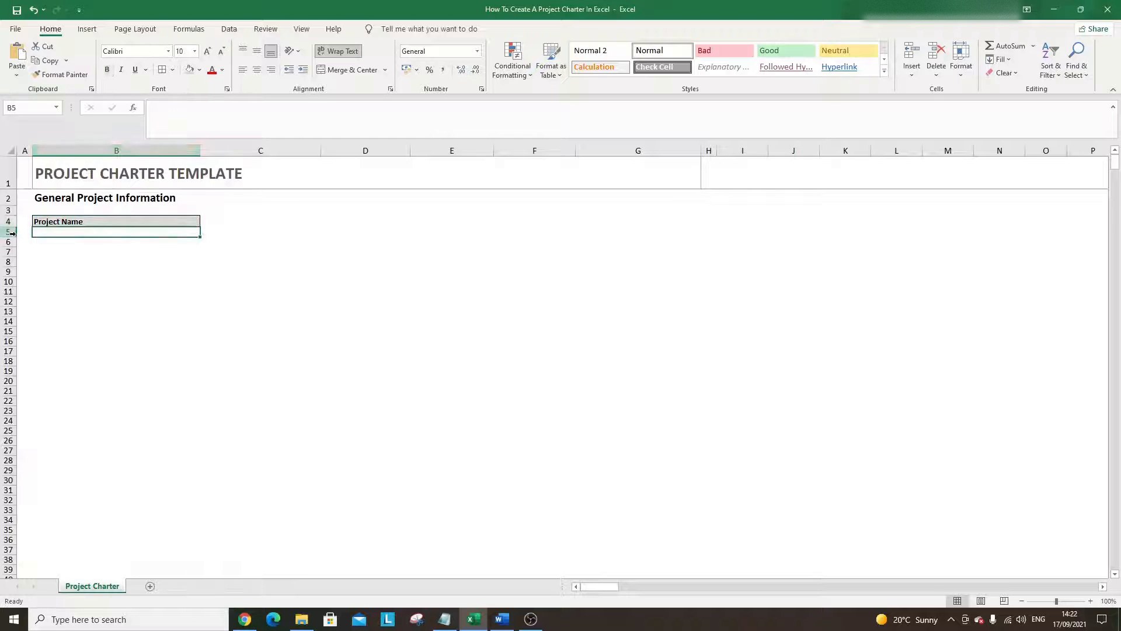
{"action": "left_click_drag", "start_coordinate": [15, 237], "coordinate": [16, 243]}
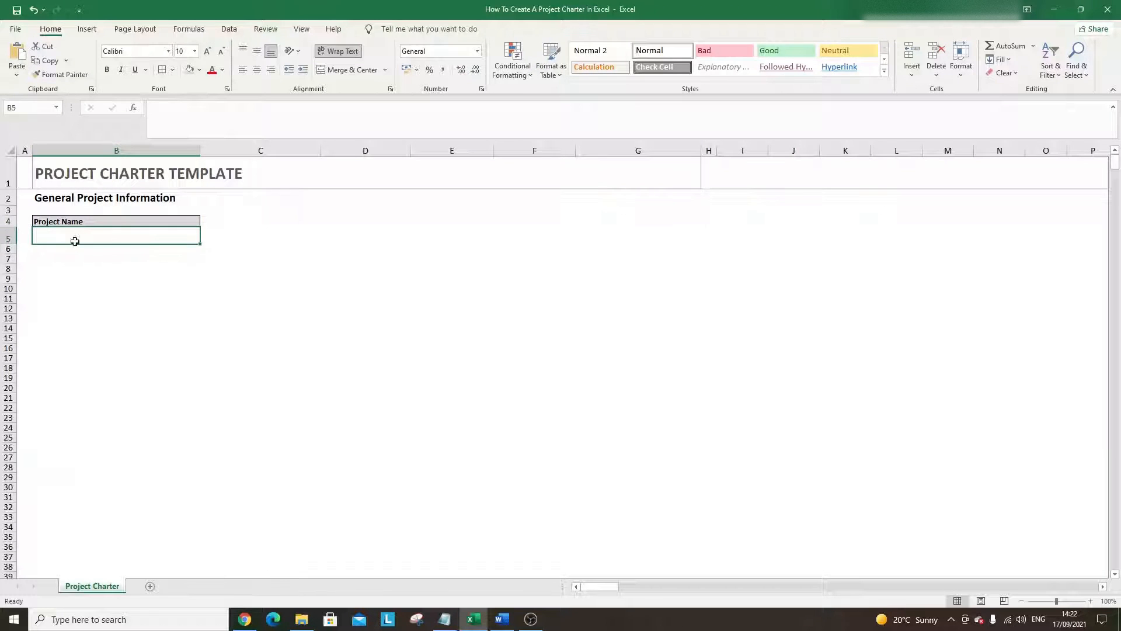
{"action": "left_click", "coordinate": [99, 251]}
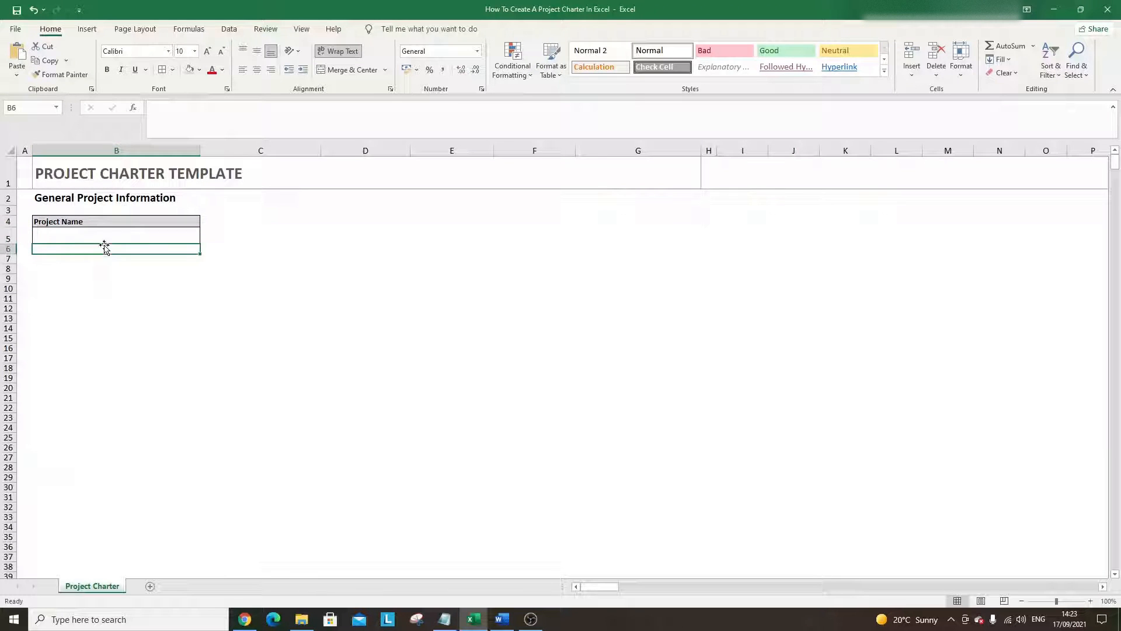
{"action": "left_click", "coordinate": [101, 236]}
- Type 'Hardware upgrade at Bank A' into B5 under the Project Name label
{"action": "double_click", "coordinate": [101, 236]}
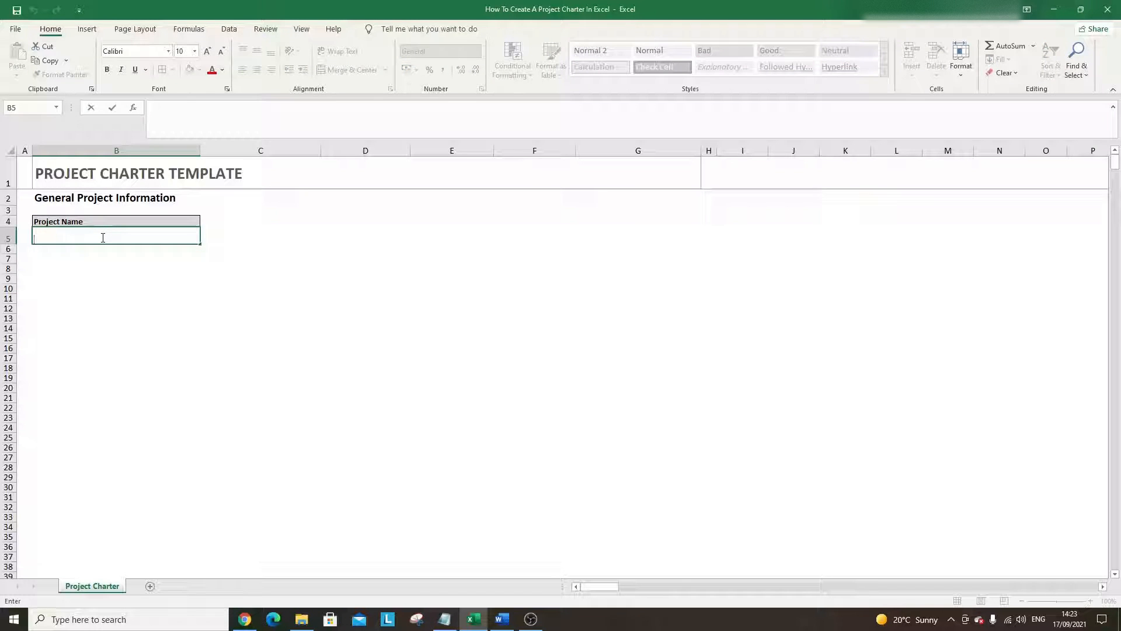
{"action": "type", "text": "Hardw"}
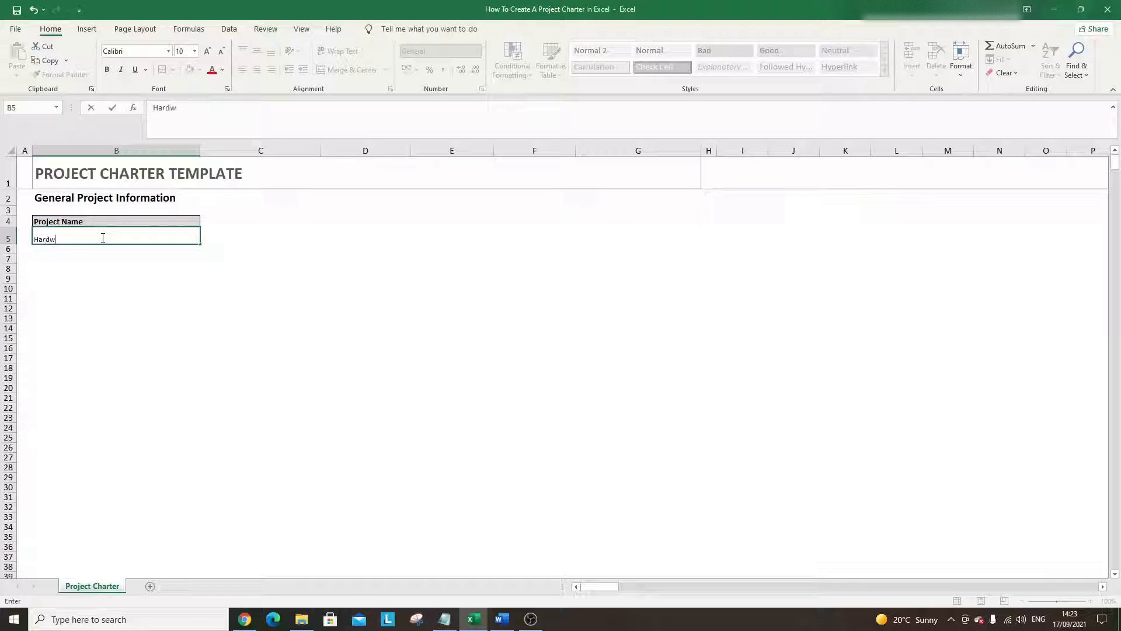
{"action": "type", "text": "are upgrade at Bank A"}
{"action": "key", "text": "Return"}
{"action": "left_click", "coordinate": [101, 238]}
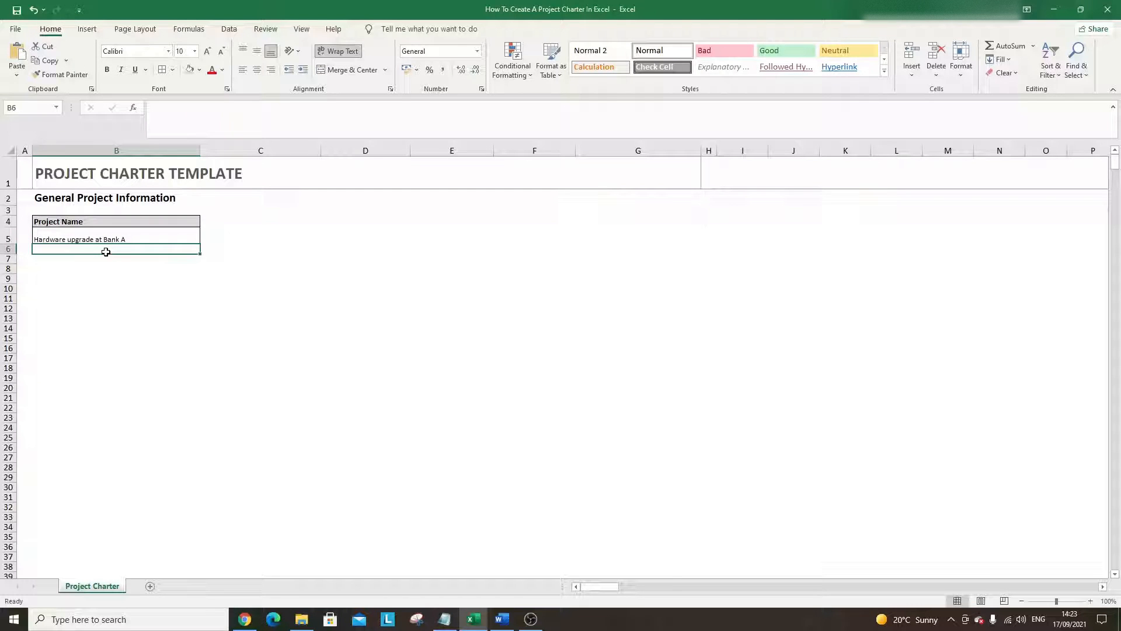
{"action": "left_click", "coordinate": [97, 265]}
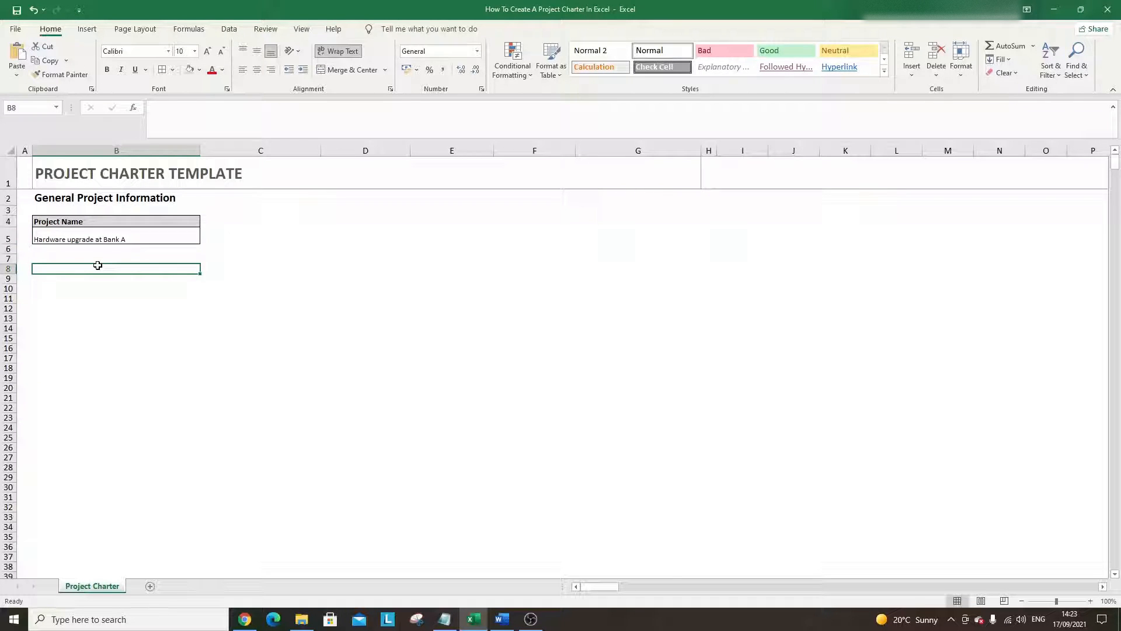
{"action": "left_click", "coordinate": [273, 222]}
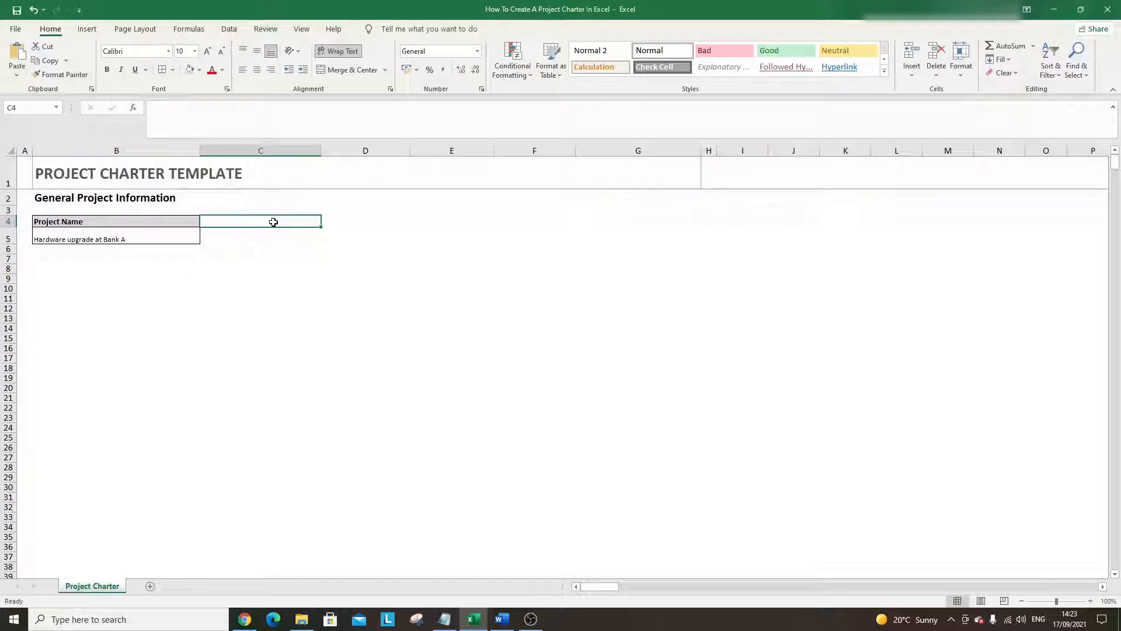
{"action": "left_click", "coordinate": [191, 221]}
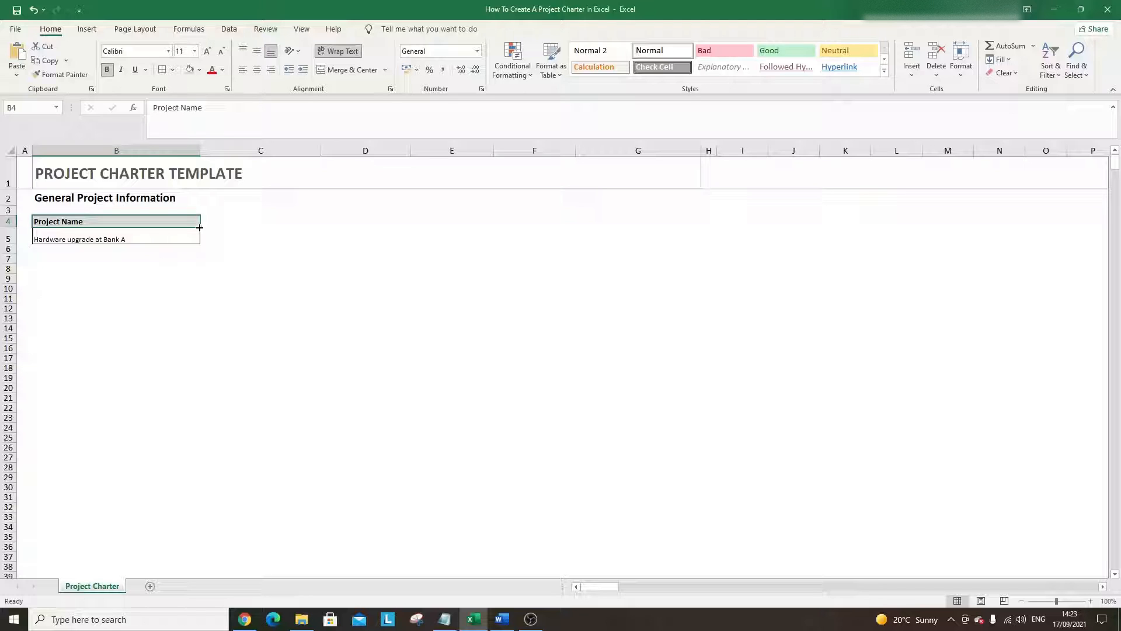
- Fill the shaded Project Name header from B4 across to D4
{"action": "left_click_drag", "start_coordinate": [200, 227], "coordinate": [281, 230]}
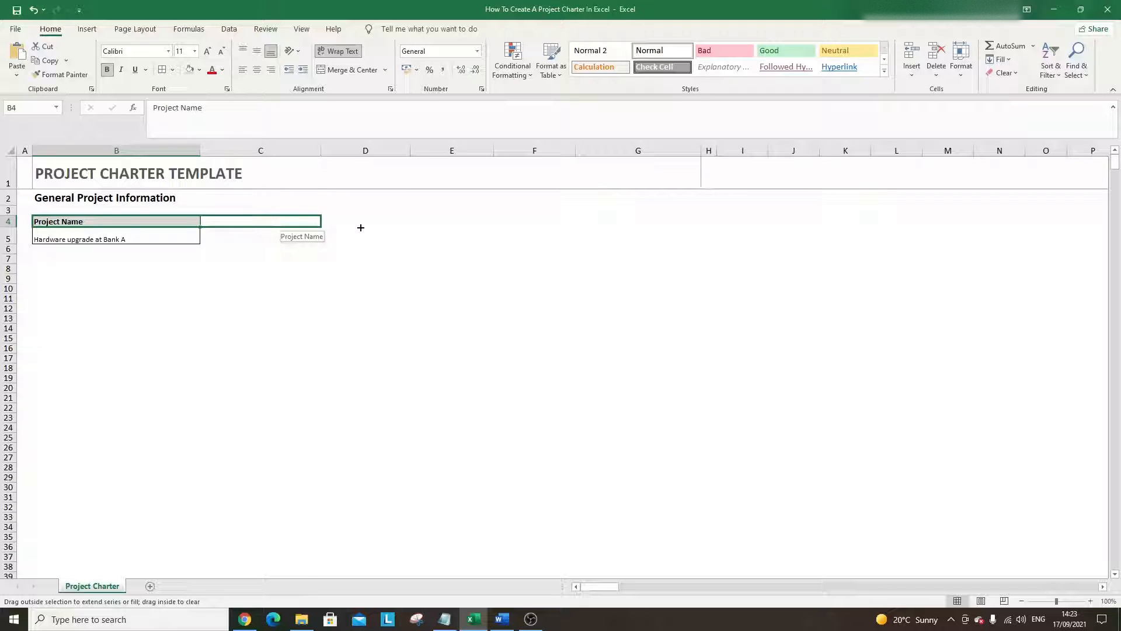
{"action": "left_click_drag", "start_coordinate": [361, 228], "coordinate": [371, 221]}
{"action": "left_click", "coordinate": [313, 250]}
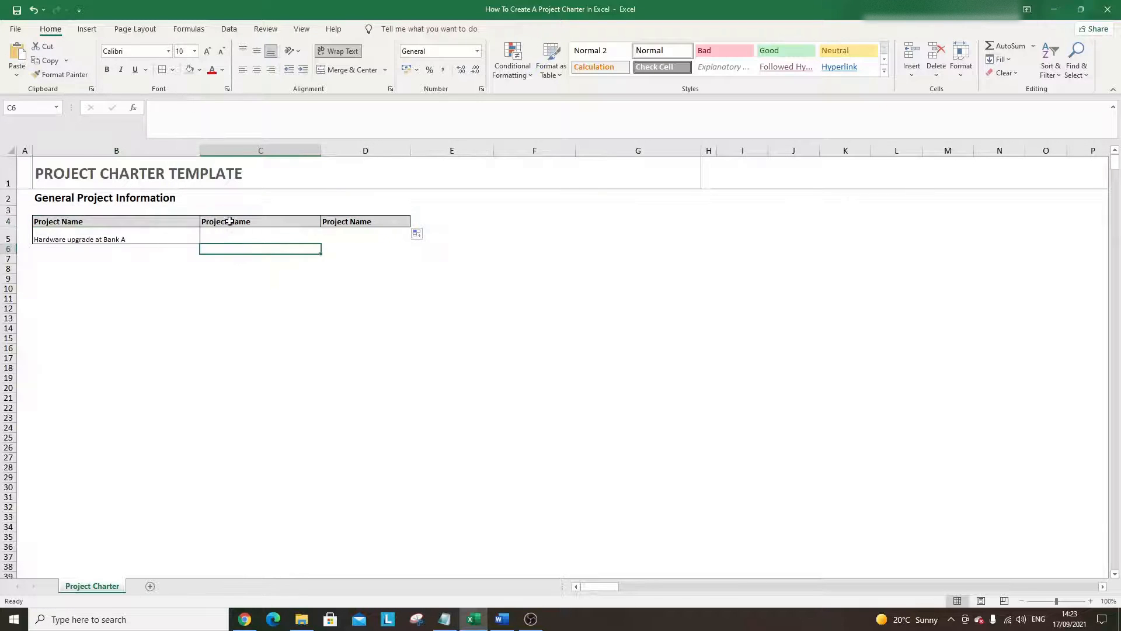
- Fill the bordered B5 entry cell across to D5, then clear the copied text from C5 and D5
{"action": "left_click", "coordinate": [185, 235]}
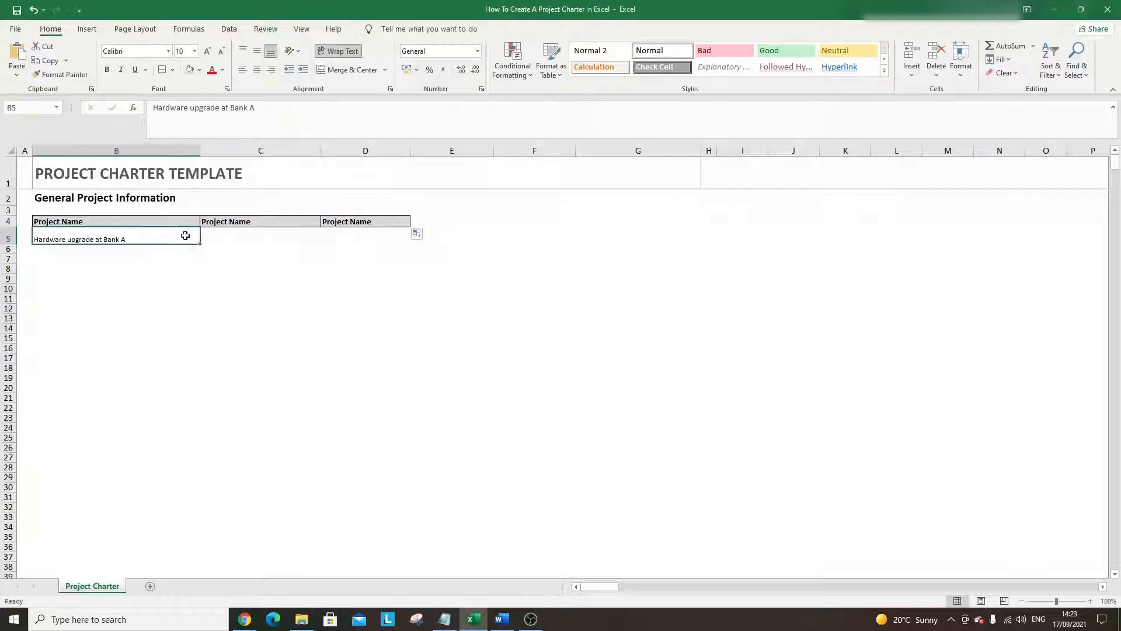
{"action": "left_click_drag", "start_coordinate": [201, 243], "coordinate": [369, 247]}
{"action": "left_click", "coordinate": [352, 308]}
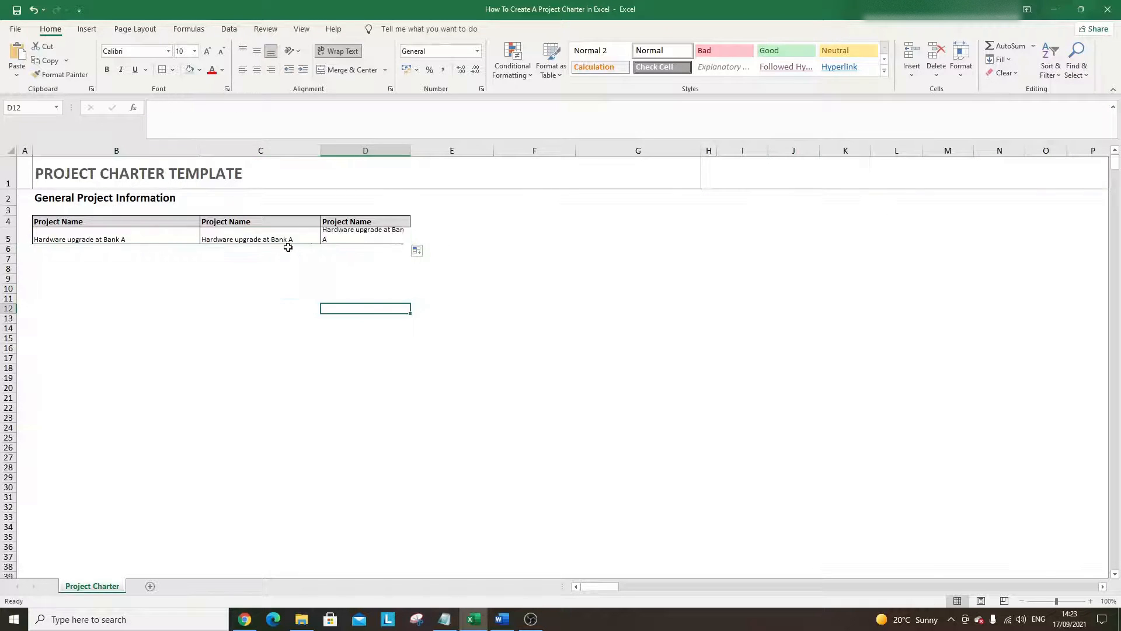
{"action": "left_click", "coordinate": [284, 239]}
{"action": "key", "text": "BackSpace"}
{"action": "left_click", "coordinate": [340, 240]}
{"action": "key", "text": "BackSpace"}
{"action": "left_click", "coordinate": [350, 278]}
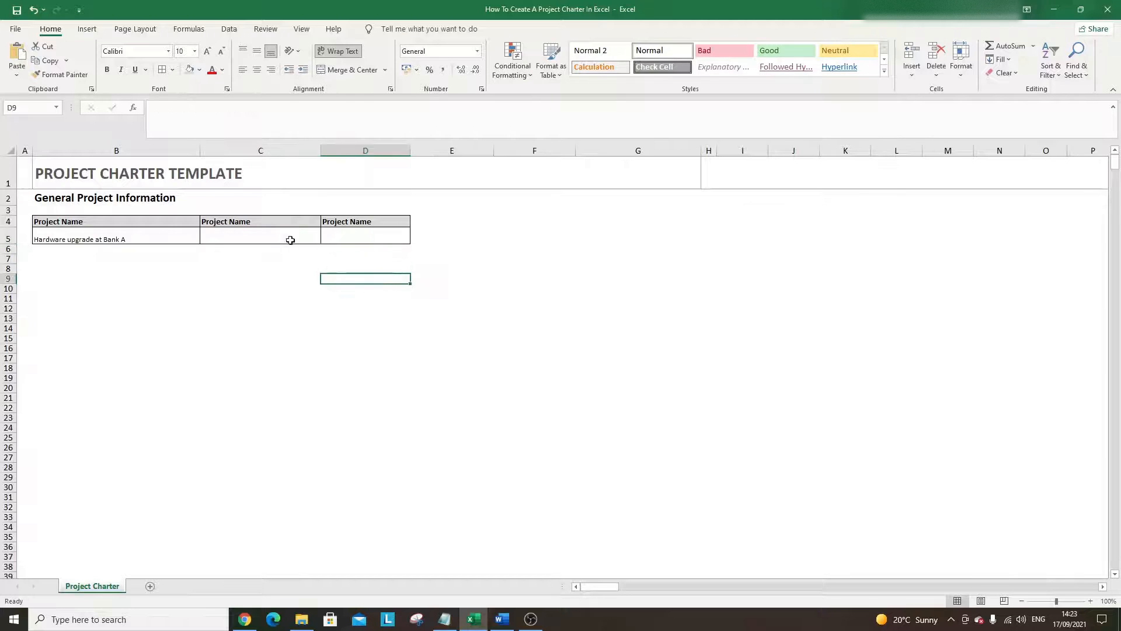
{"action": "left_click", "coordinate": [276, 235]}
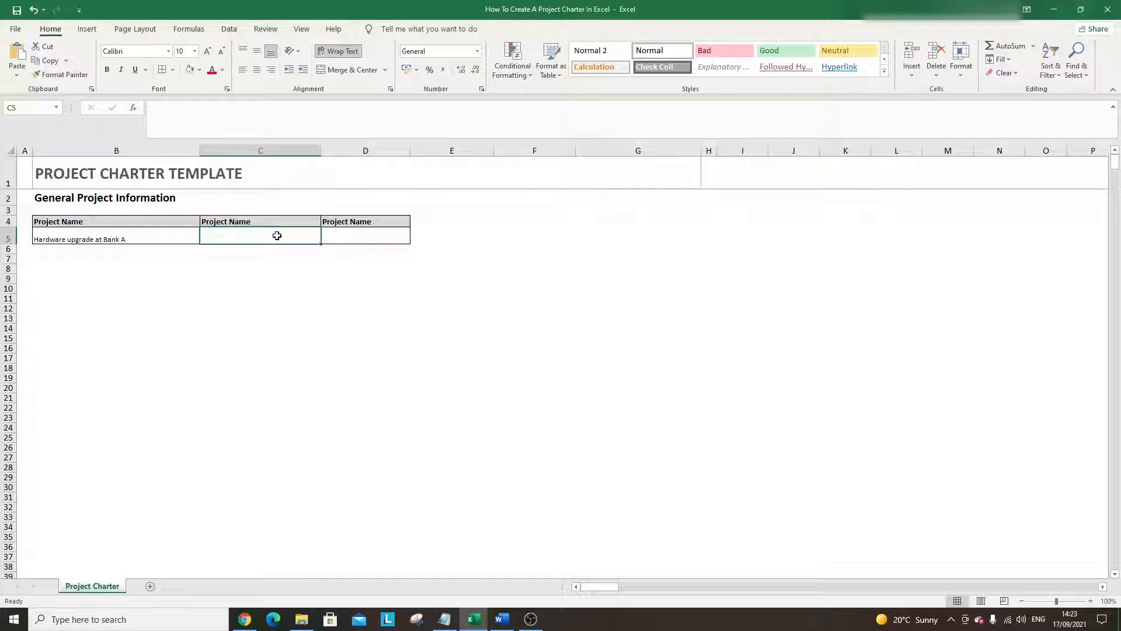
- Relabel C4 'Project Manager' and D4 'Project Sponsor'
{"action": "left_click", "coordinate": [273, 222]}
{"action": "type", "text": "Projec"}
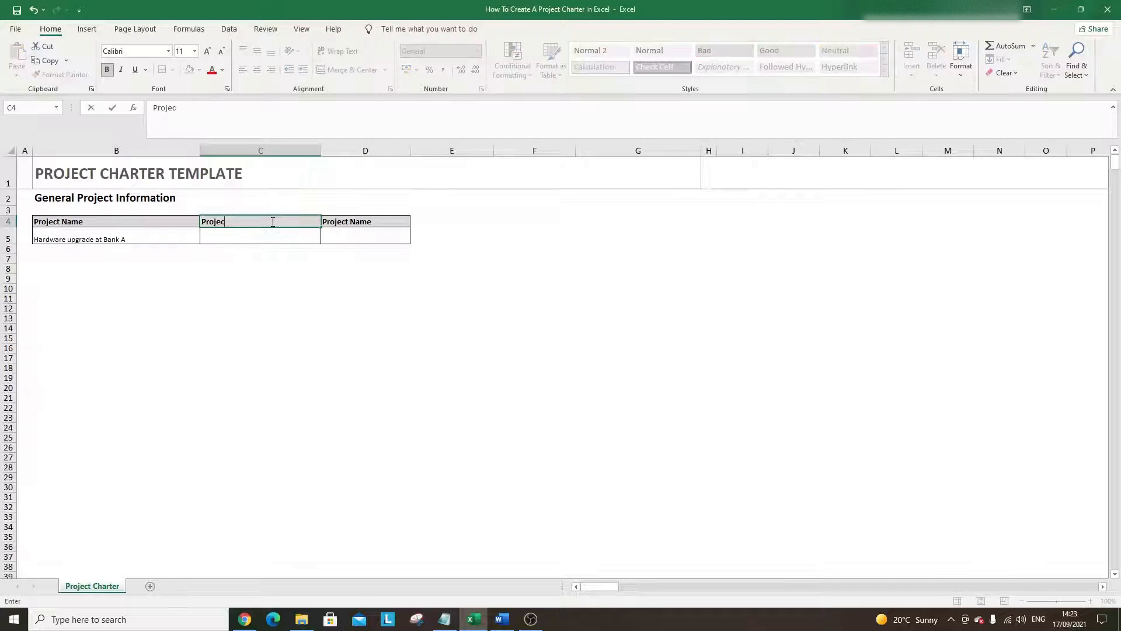
{"action": "type", "text": "t Manager"}
{"action": "key", "text": "Tab"}
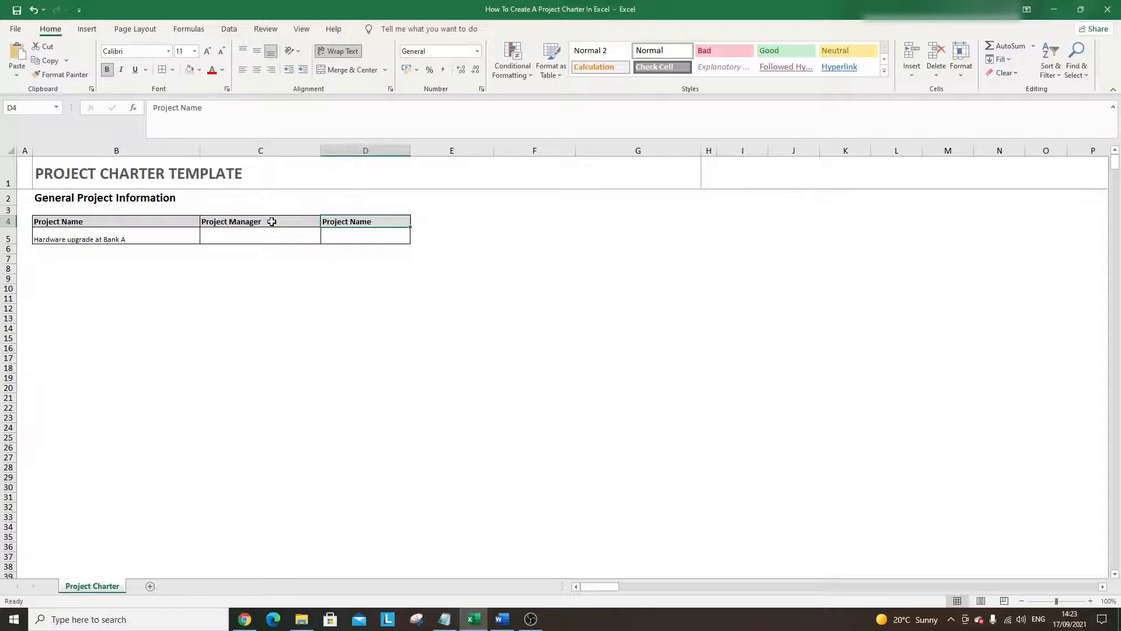
{"action": "type", "text": "Project Sponsor"}
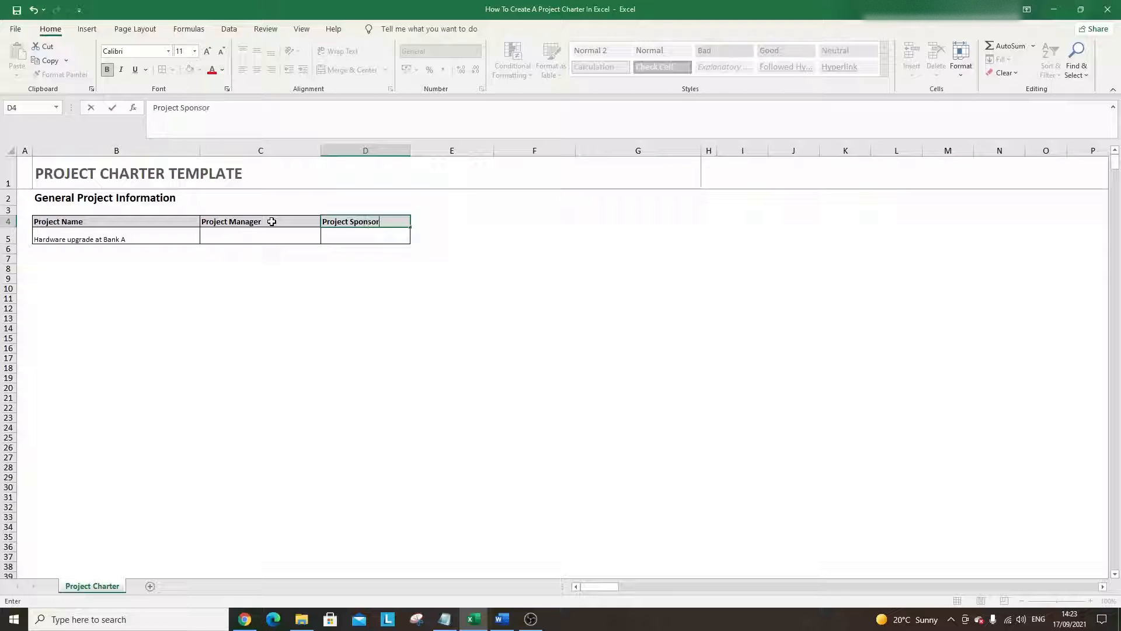
{"action": "key", "text": "Return"}
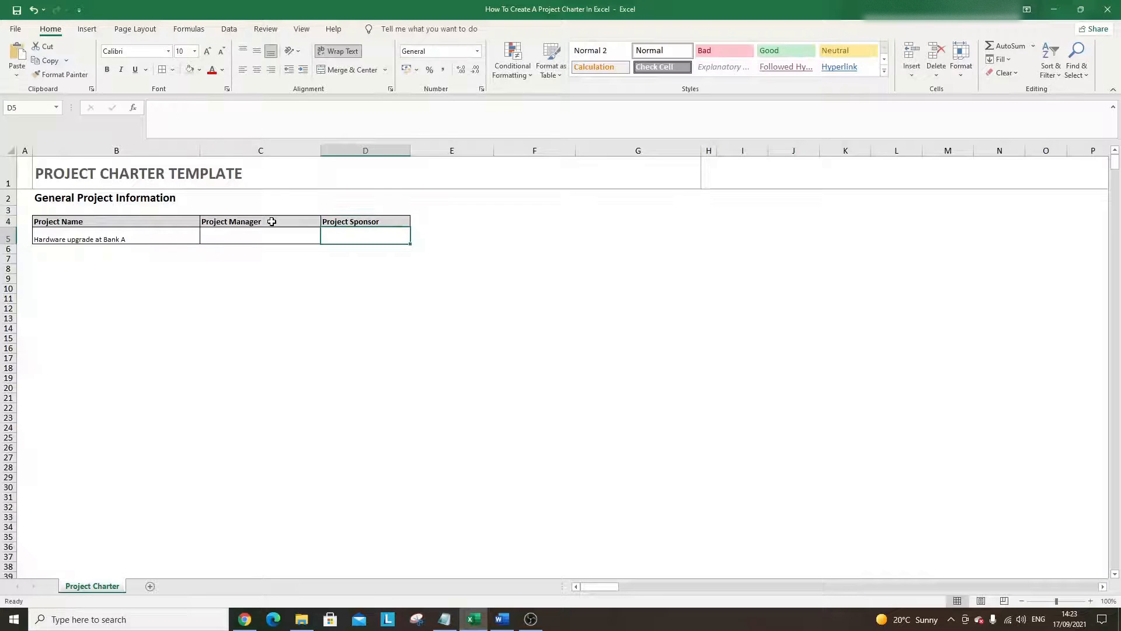
- Select the Project Name header and entry block B4:B5
{"action": "key", "text": "Left"}
{"action": "key", "text": "Down"}
{"action": "key", "text": "Left"}
{"action": "key", "text": "Down"}
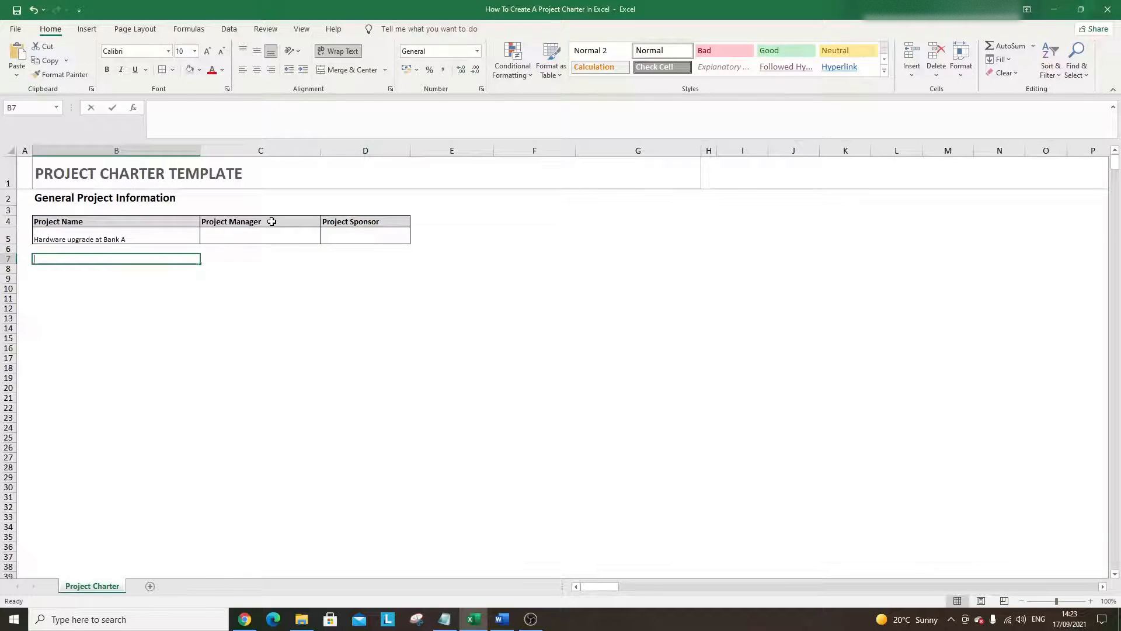
{"action": "type", "text": "E"}
{"action": "key", "text": "BackSpace"}
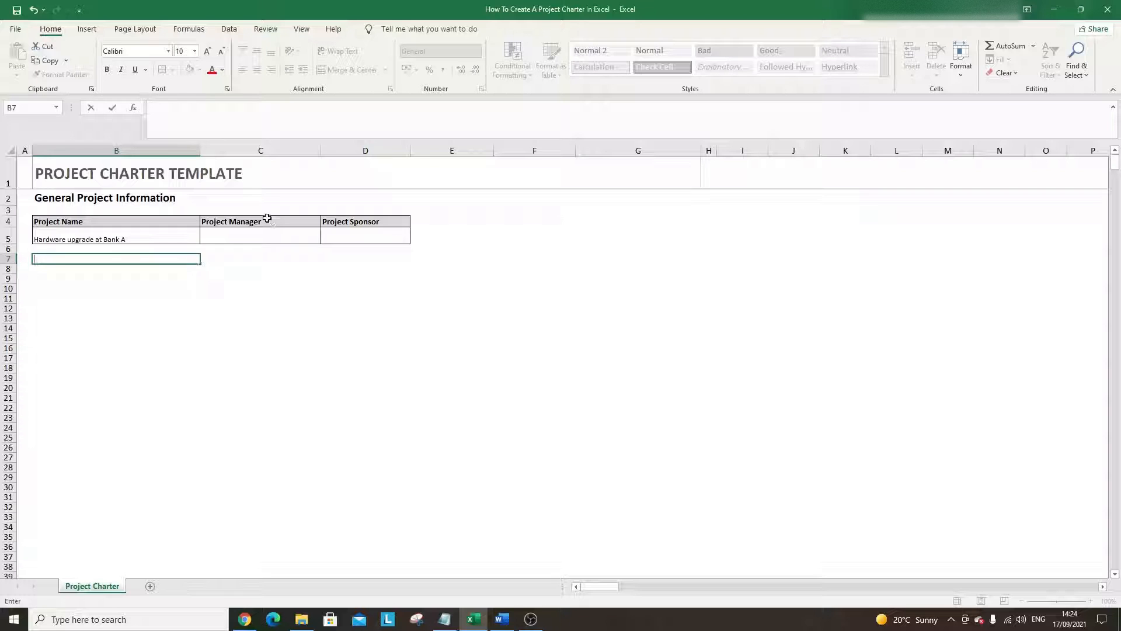
{"action": "left_click", "coordinate": [149, 232]}
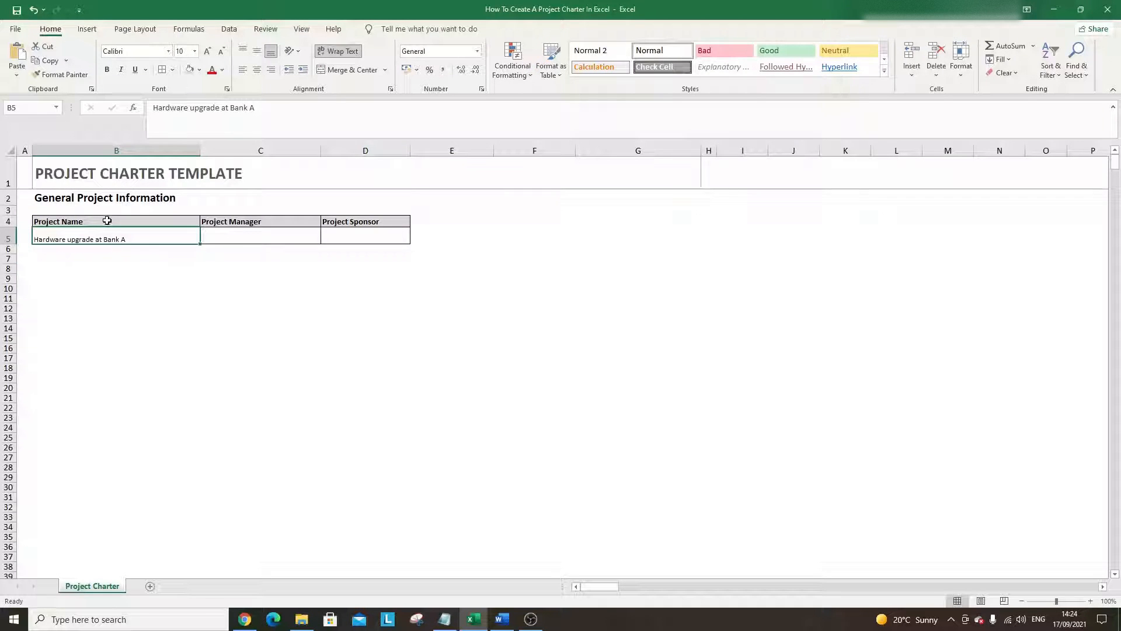
{"action": "left_click_drag", "start_coordinate": [107, 220], "coordinate": [107, 237]}
{"action": "key", "text": "ctrl+q"}
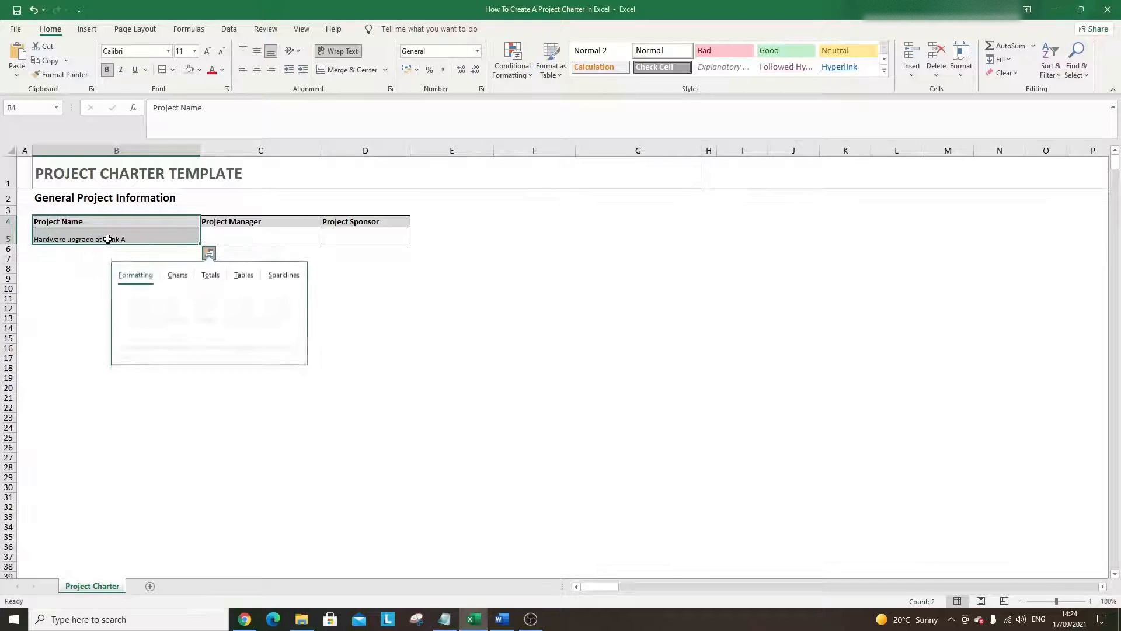
{"action": "left_click", "coordinate": [95, 258]}
{"action": "left_click_drag", "start_coordinate": [91, 222], "coordinate": [92, 239]}
- Copy the B4:B5 block to B7:B8, clear B8, and relabel B7 'Email'
{"action": "key", "text": "ctrl+c"}
{"action": "left_click", "coordinate": [77, 260]}
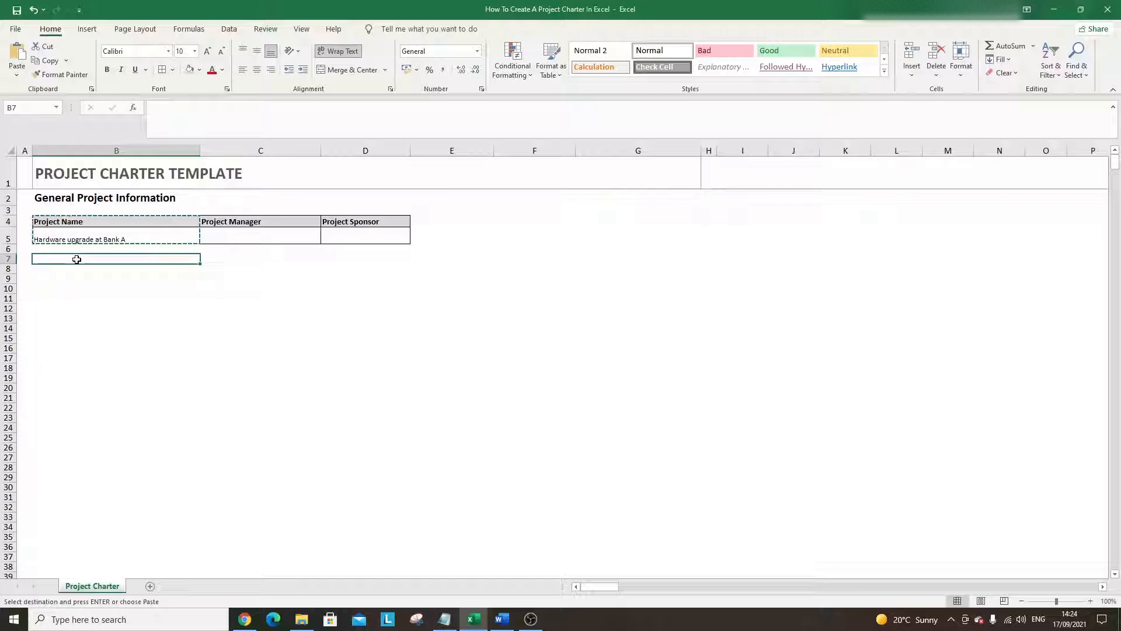
{"action": "key", "text": "ctrl+v"}
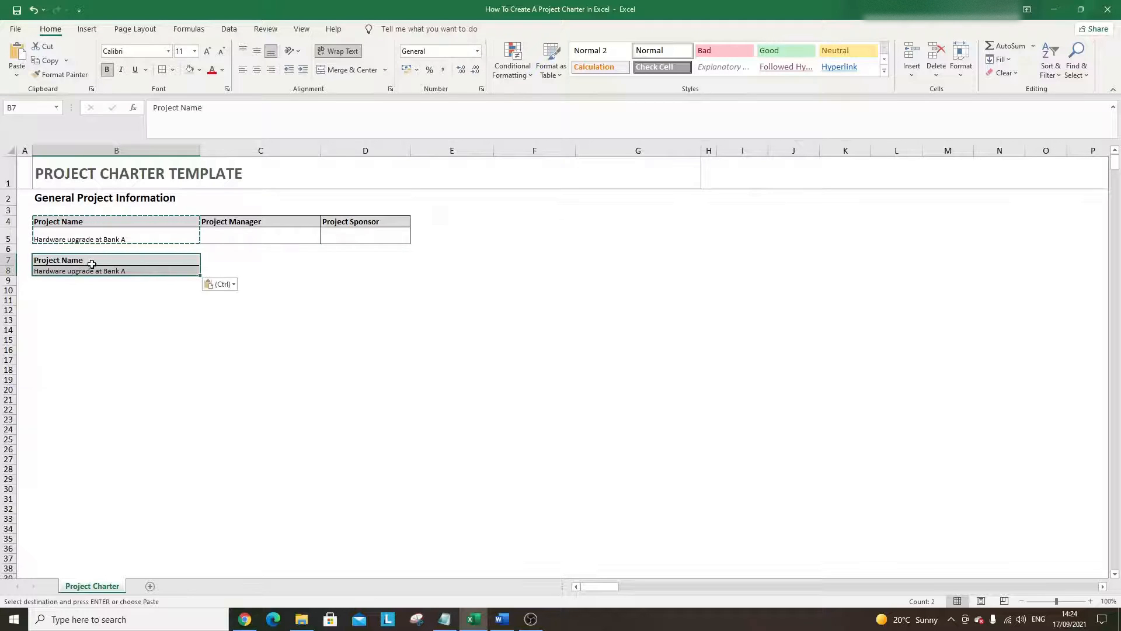
{"action": "left_click", "coordinate": [82, 271]}
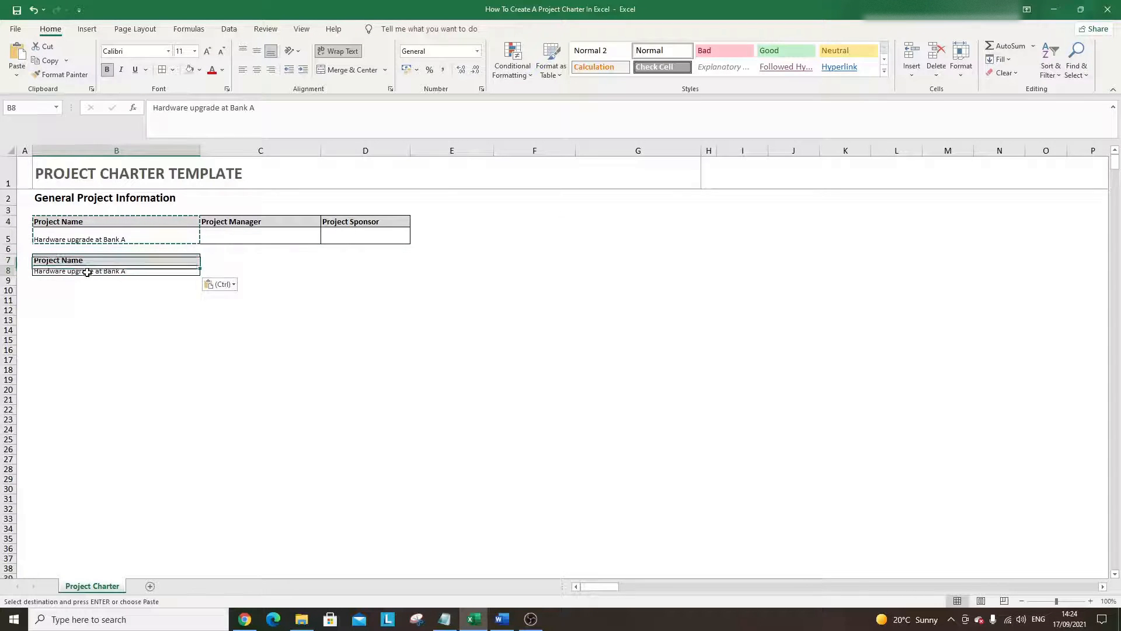
{"action": "key", "text": "BackSpace"}
{"action": "left_click", "coordinate": [86, 259]}
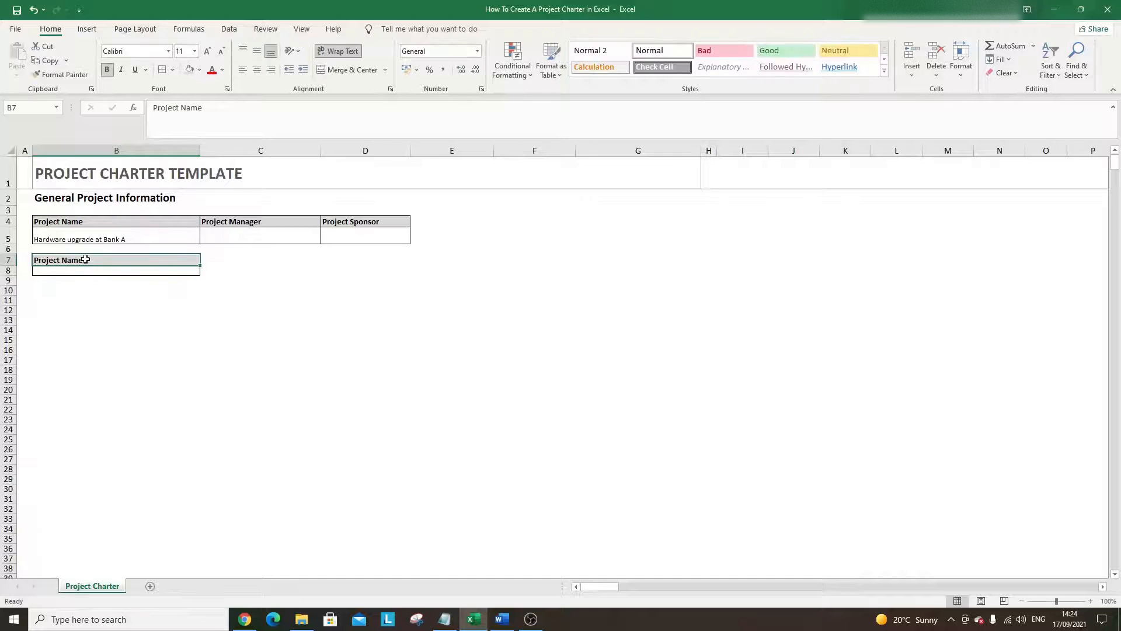
{"action": "type", "text": "Email"}
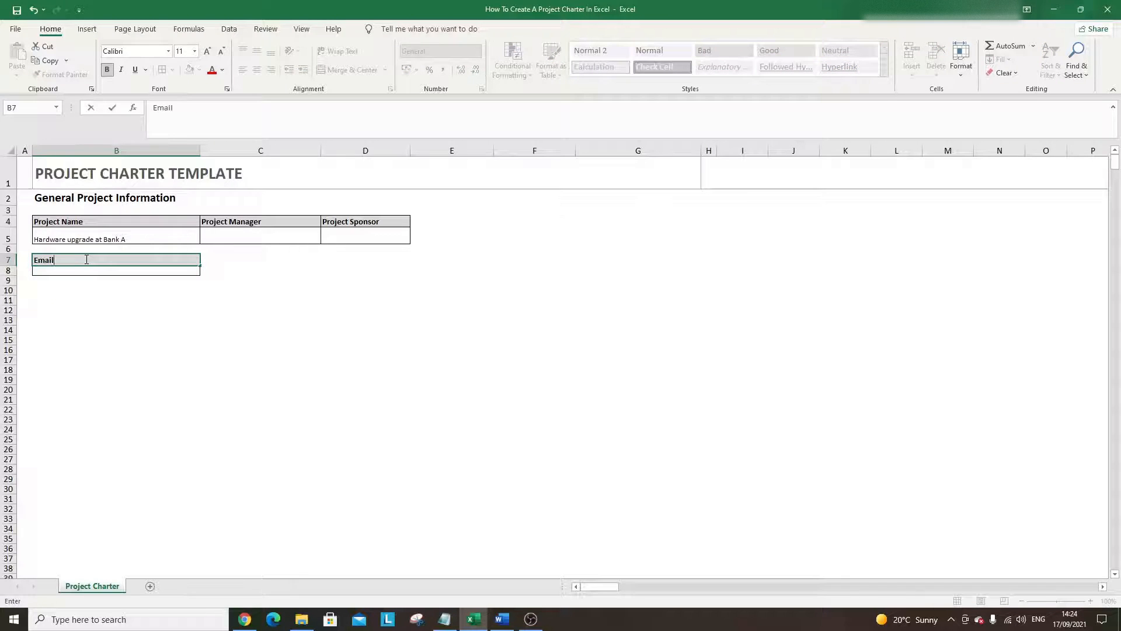
{"action": "key", "text": "Return"}
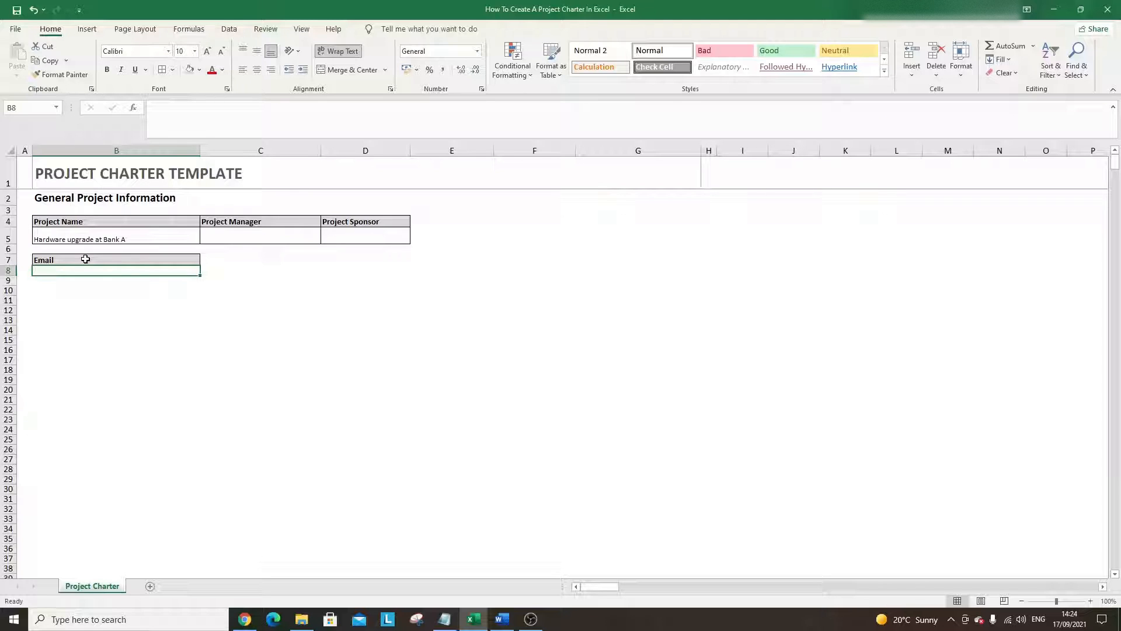
- Copy the Email block to C7:C8 and relabel its header 'Phone'
{"action": "left_click_drag", "start_coordinate": [87, 259], "coordinate": [103, 267]}
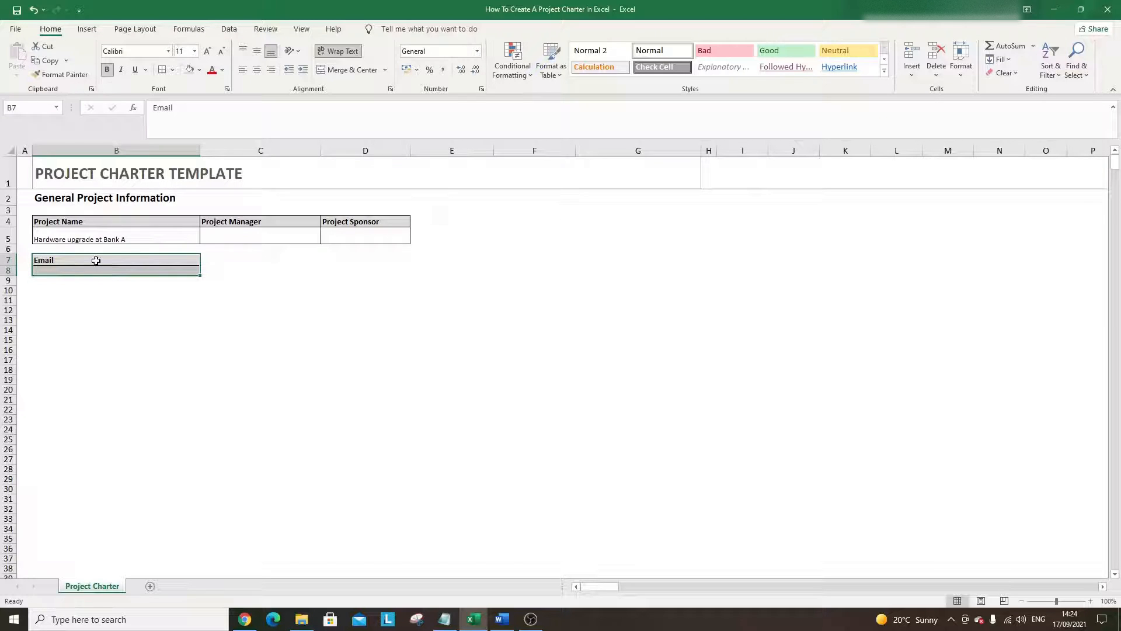
{"action": "key", "text": "ctrl+c"}
{"action": "left_click", "coordinate": [244, 260]}
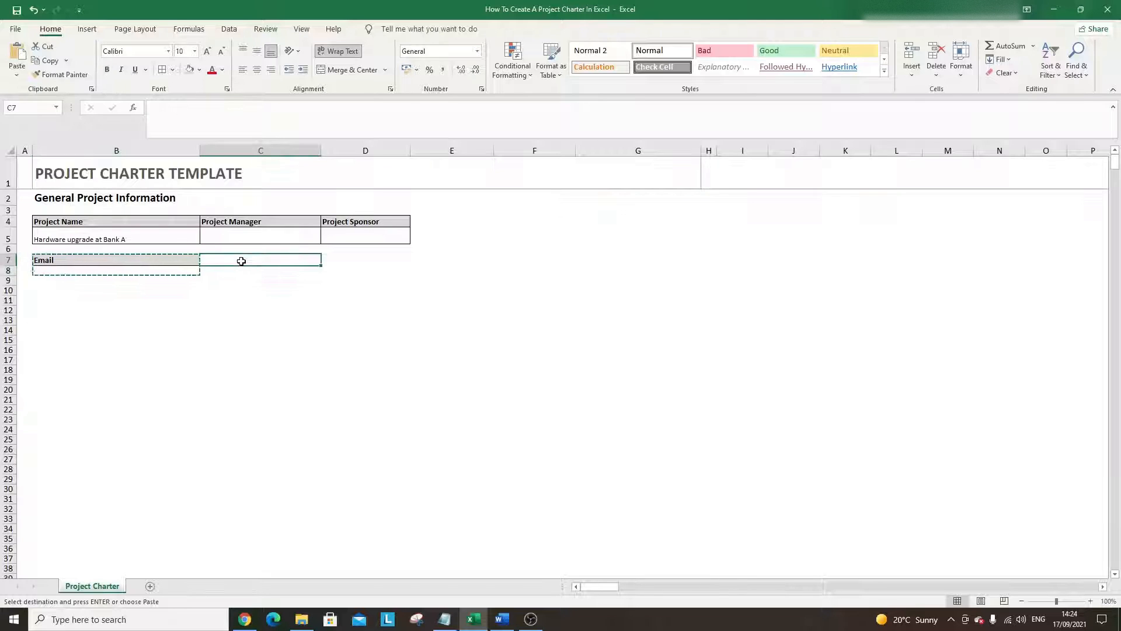
{"action": "key", "text": "ctrl+v"}
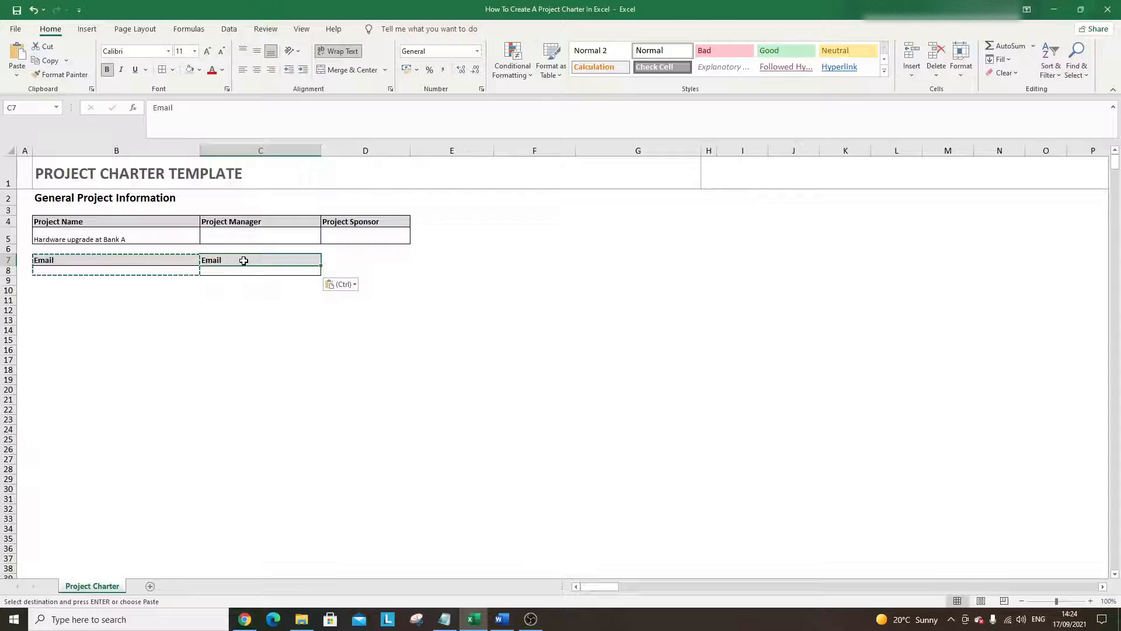
{"action": "type", "text": "Phone"}
{"action": "key", "text": "Return"}
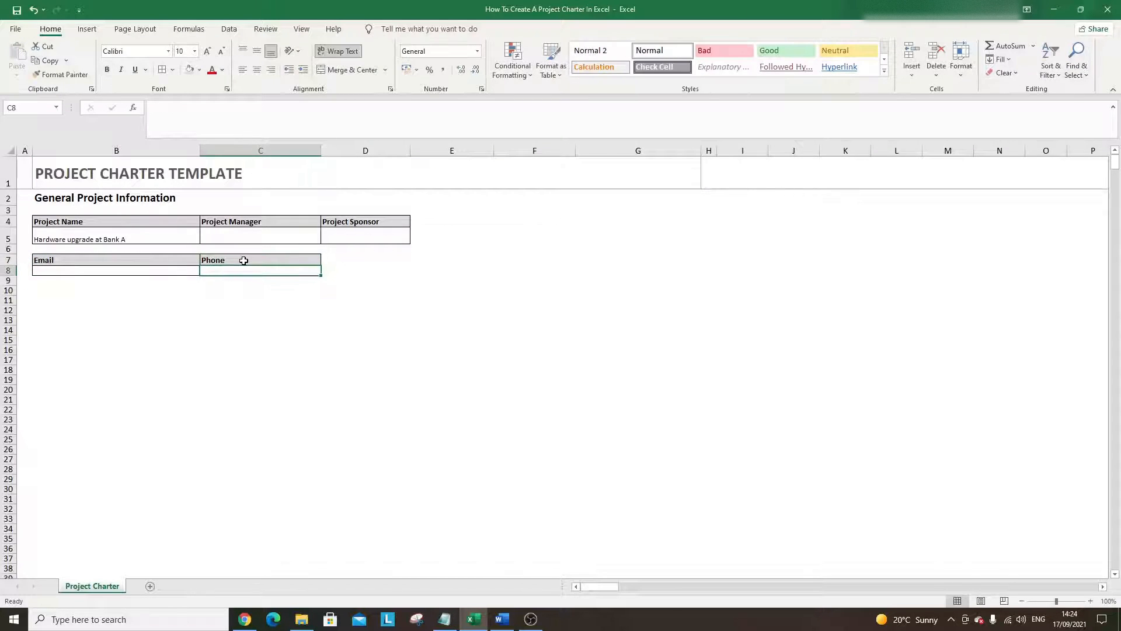
{"action": "key", "text": "Up"}
{"action": "key", "text": "Right"}
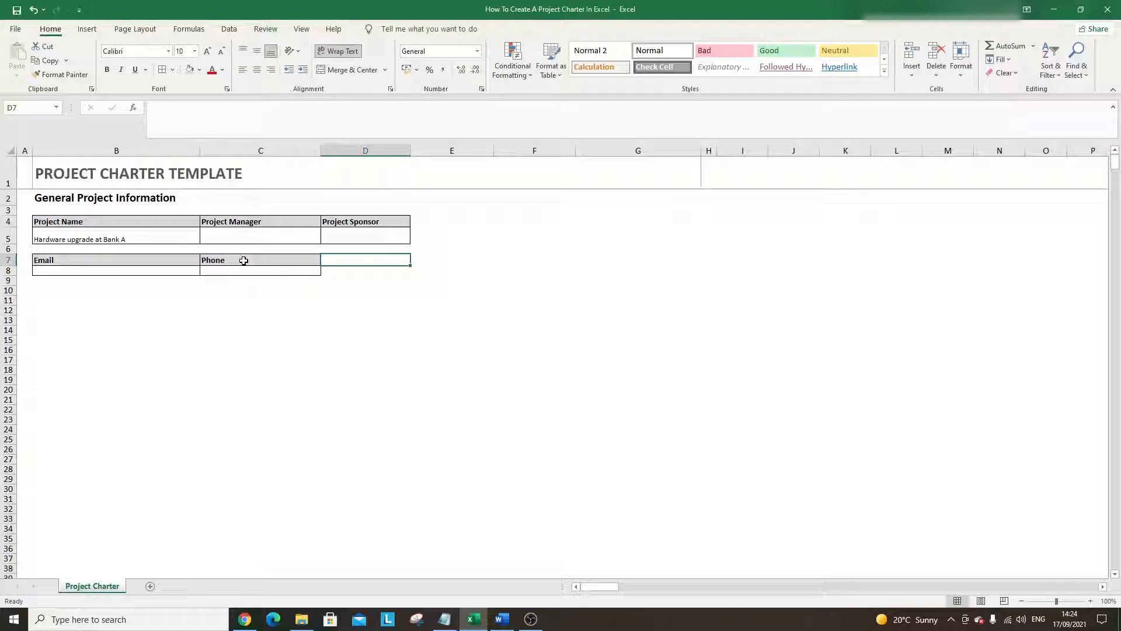
{"action": "key", "text": "Left"}
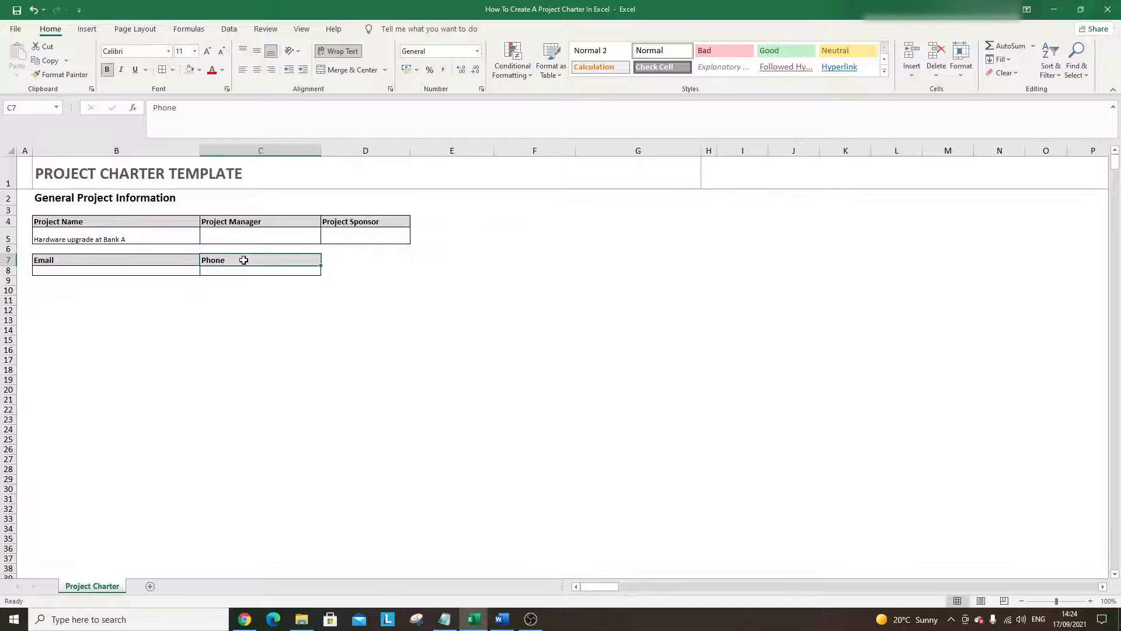
{"action": "key", "text": "BackSpace"}
{"action": "left_click", "coordinate": [255, 290]}
{"action": "left_click", "coordinate": [253, 260]}
{"action": "key", "text": "ctrl+z"}
- Copy the Phone block to D7:D8 and relabel it 'Organizational Unit', leaving D8 empty
{"action": "left_click", "coordinate": [254, 273]}
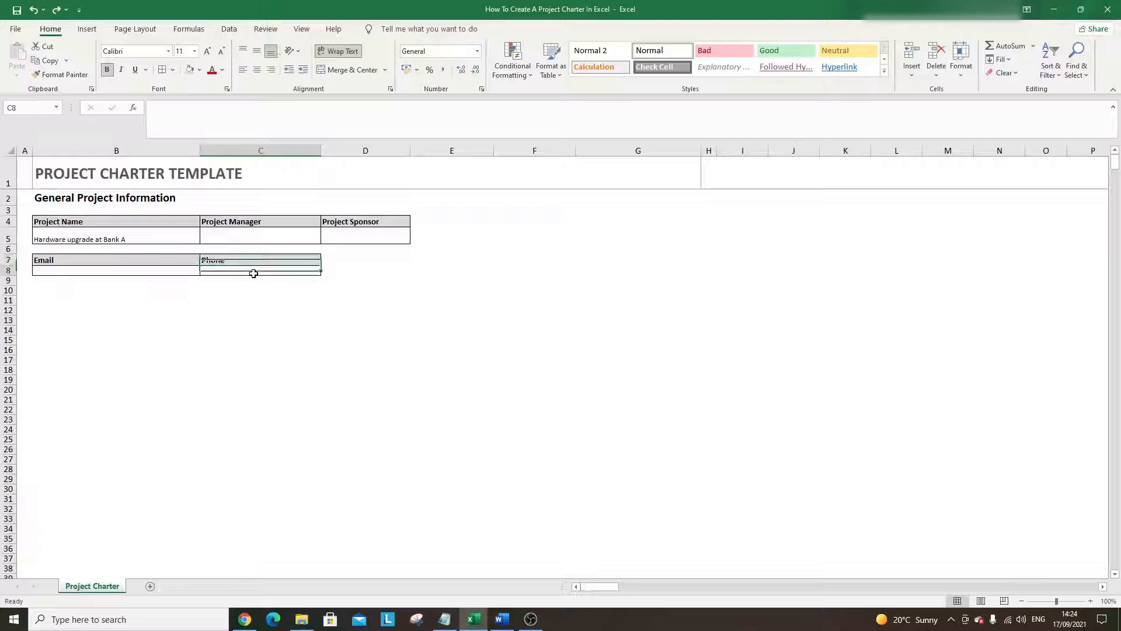
{"action": "left_click_drag", "start_coordinate": [253, 273], "coordinate": [251, 260]}
{"action": "key", "text": "ctrl+c"}
{"action": "left_click", "coordinate": [348, 259]}
{"action": "key", "text": "ctrl+v"}
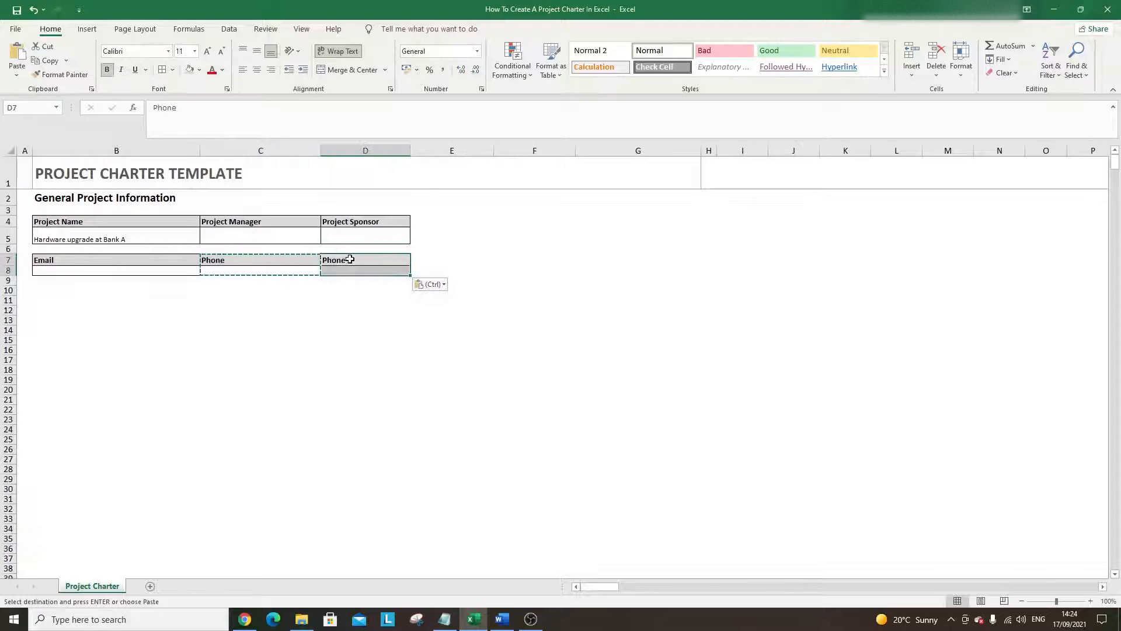
{"action": "type", "text": "Org"}
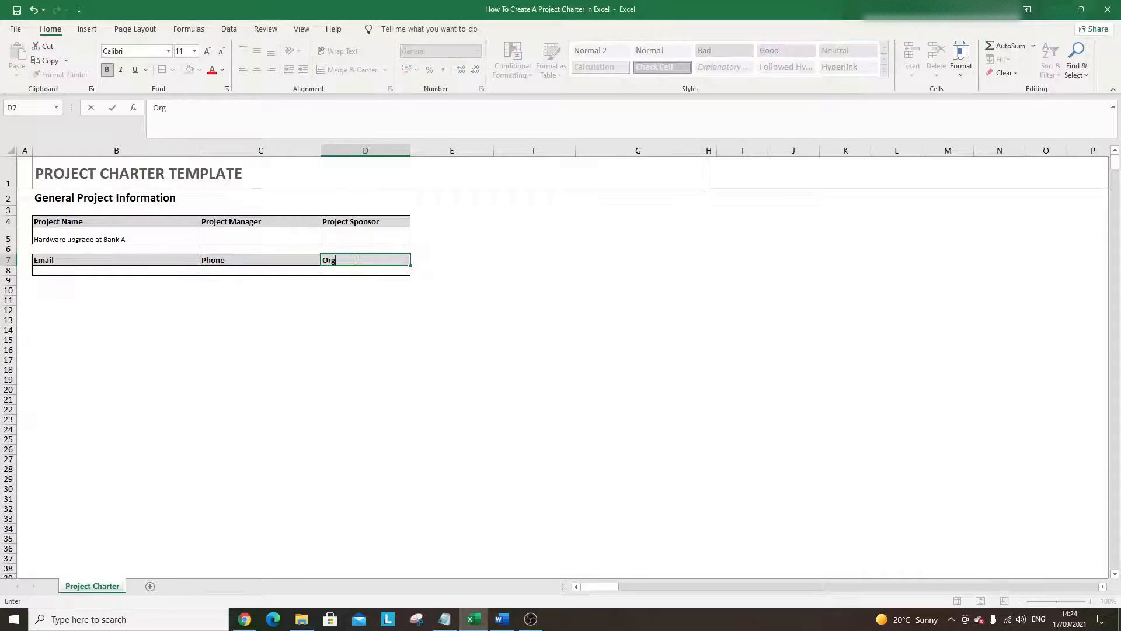
{"action": "type", "text": "anizational Unit"}
{"action": "key", "text": "Return"}
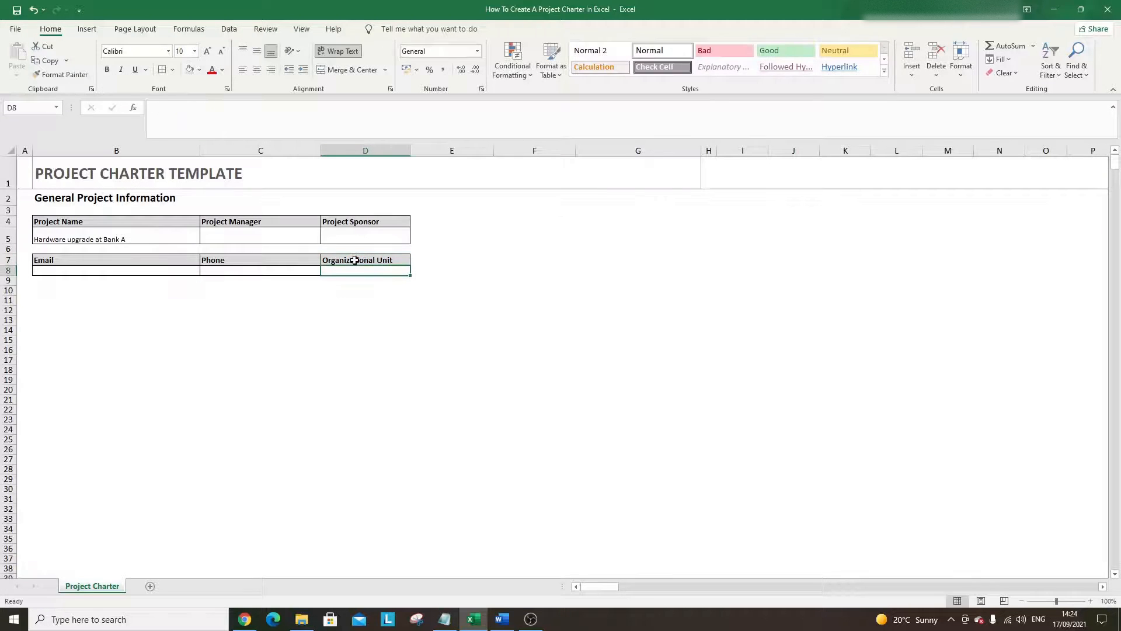
{"action": "type", "text": "PM"}
{"action": "key", "text": "BackSpace"}
{"action": "key", "text": "BackSpace"}
{"action": "key", "text": "Return"}
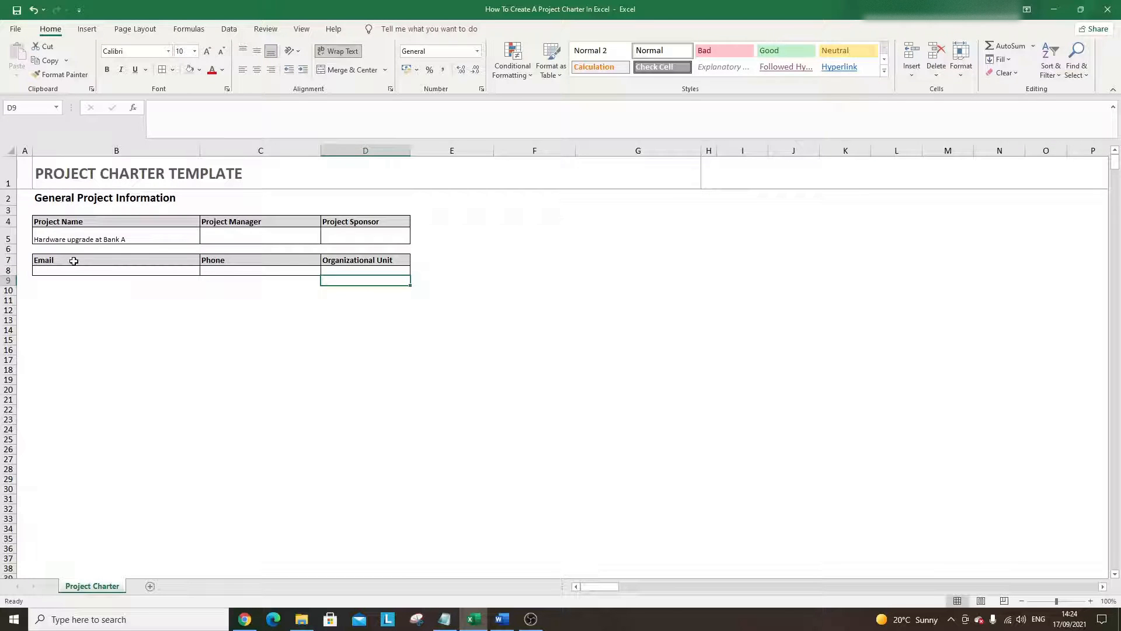
- Copy the Email block to B10:B11 and relabel it 'Expected Start Date'
{"action": "mouse_move", "coordinate": [74, 260]}
{"action": "left_mouse_down"}
{"action": "mouse_move", "coordinate": [77, 270]}
{"action": "mouse_move", "coordinate": [55, 269]}
{"action": "left_mouse_up"}
{"action": "key", "text": "ctrl+c"}
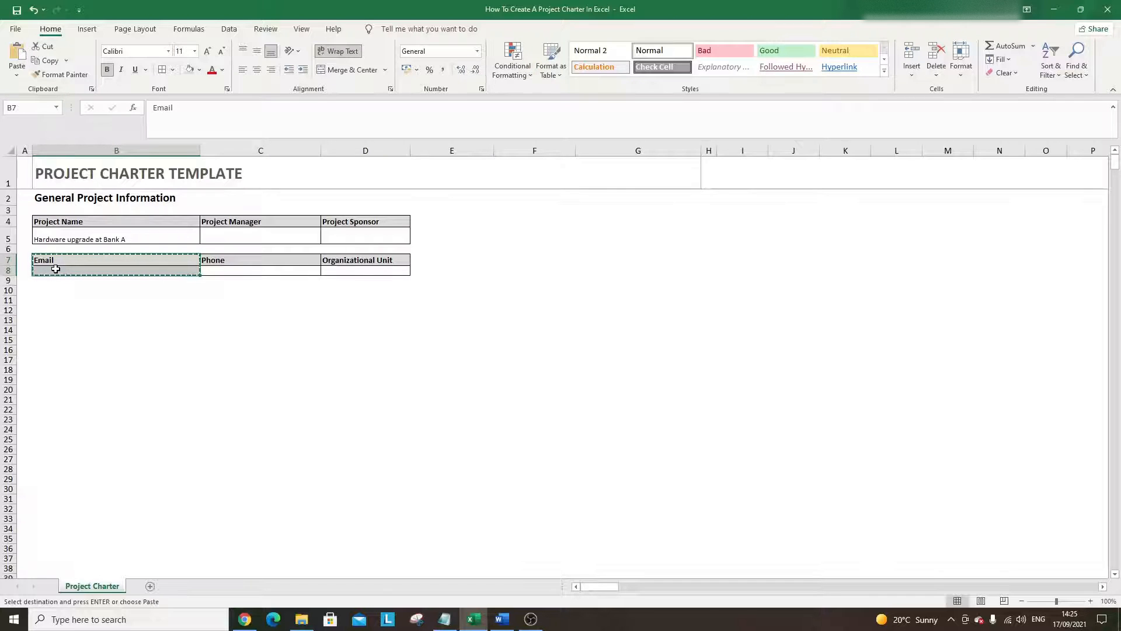
{"action": "left_click", "coordinate": [60, 291]}
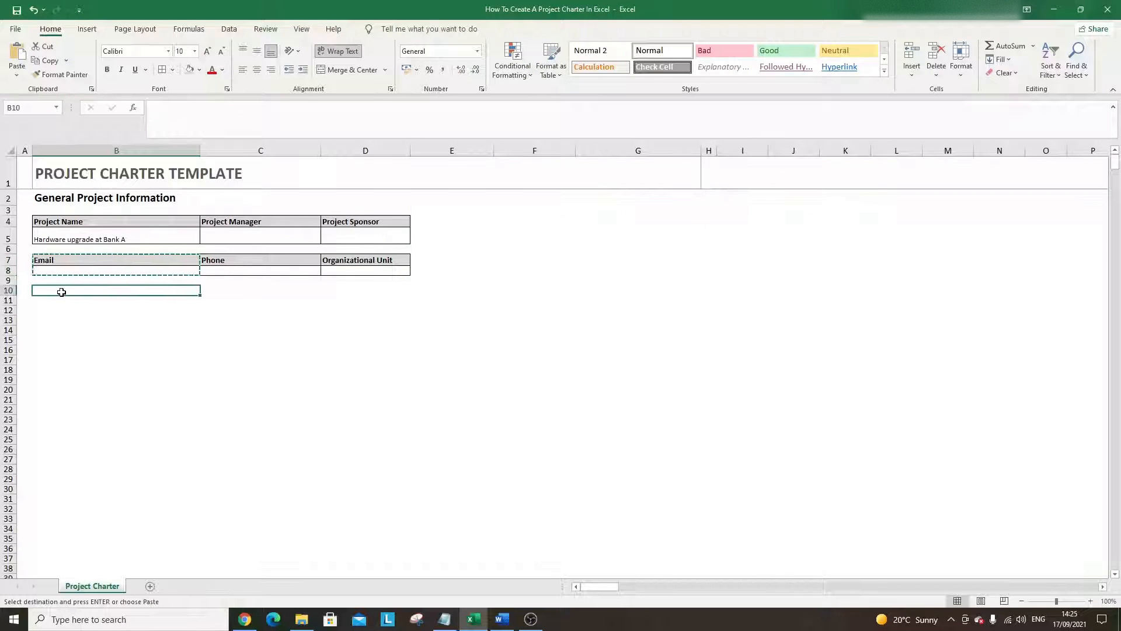
{"action": "key", "text": "ctrl+v"}
{"action": "left_click", "coordinate": [61, 292]}
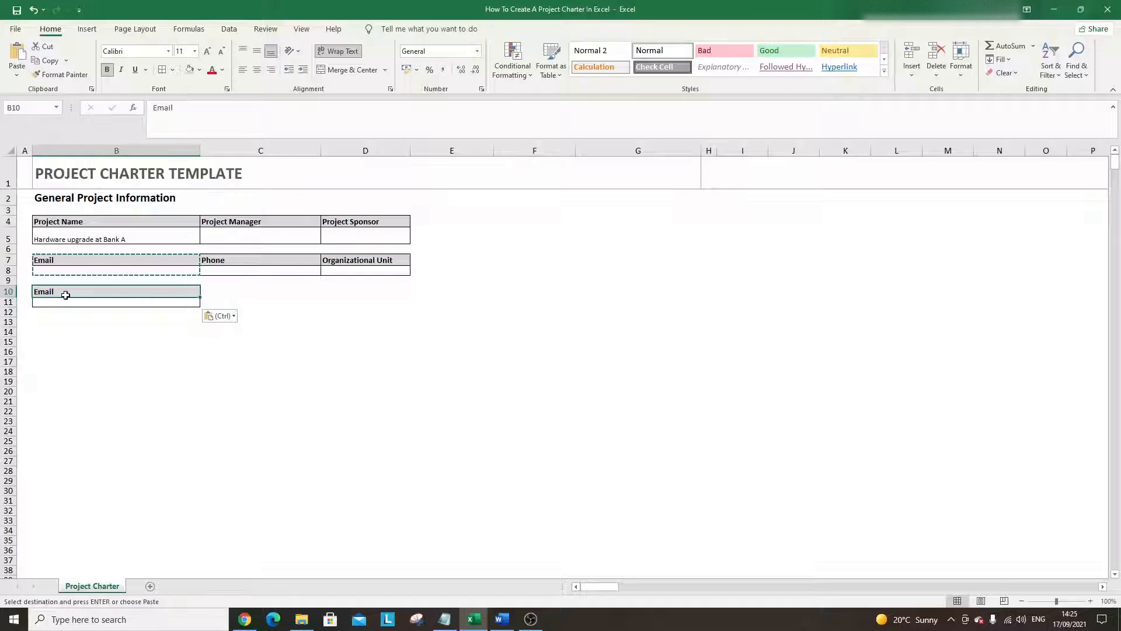
{"action": "type", "text": "Expected St"}
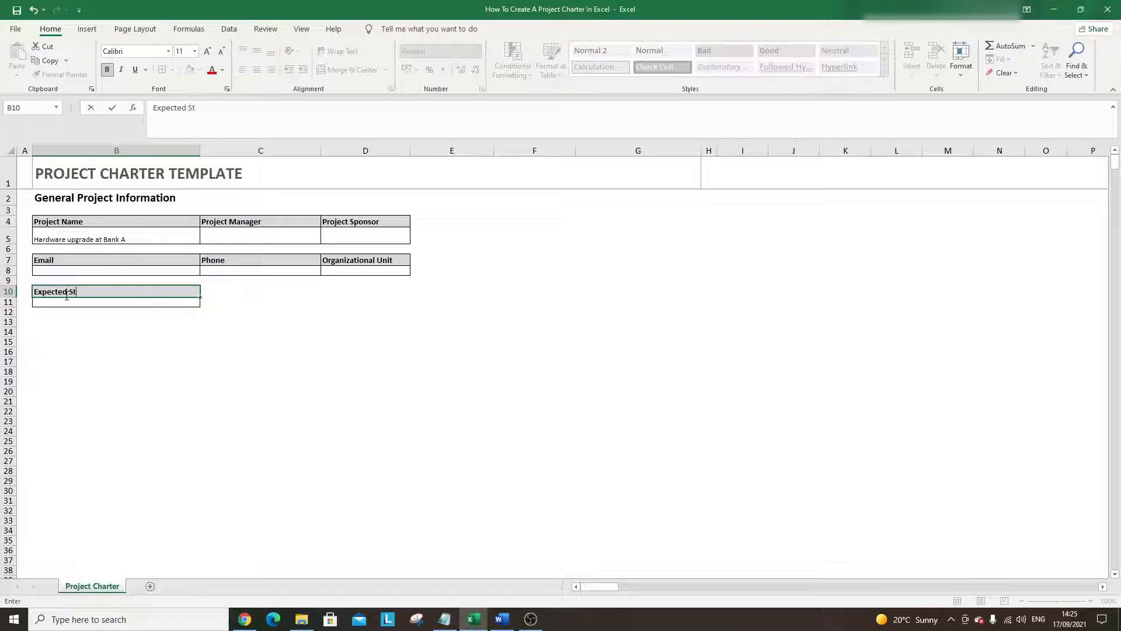
{"action": "type", "text": "art Date"}
{"action": "key", "text": "Return"}
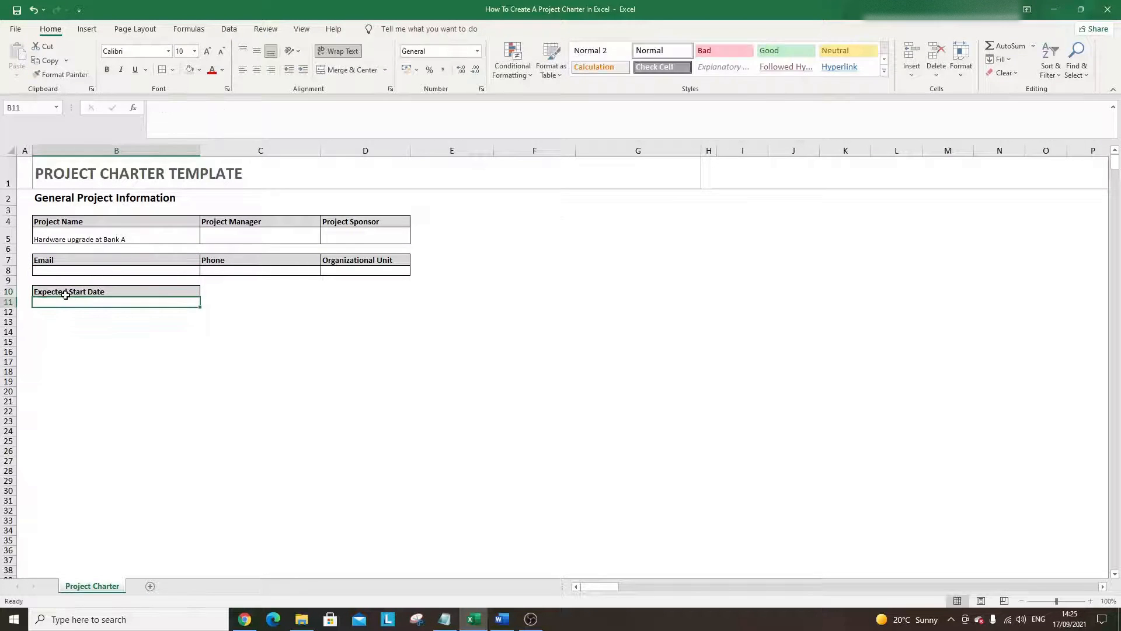
- Copy that block to C10:C11 and edit the header to 'Expected Completion Date'
{"action": "left_click_drag", "start_coordinate": [66, 295], "coordinate": [75, 305]}
{"action": "key", "text": "ctrl+c"}
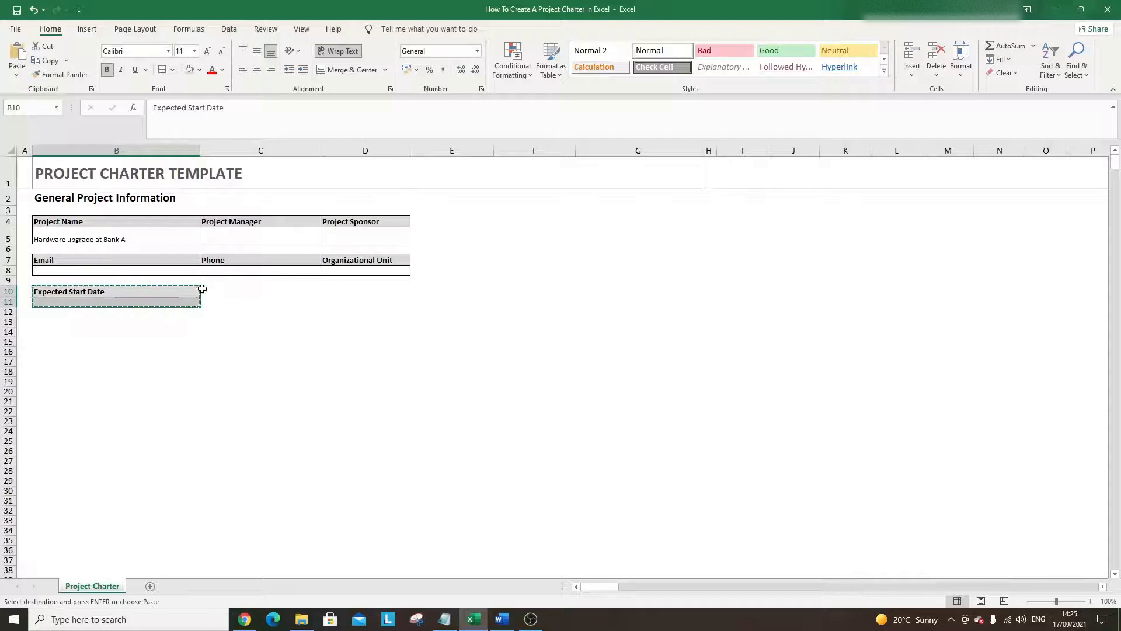
{"action": "left_click", "coordinate": [221, 291]}
{"action": "key", "text": "ctrl+v"}
{"action": "double_click", "coordinate": [238, 291]}
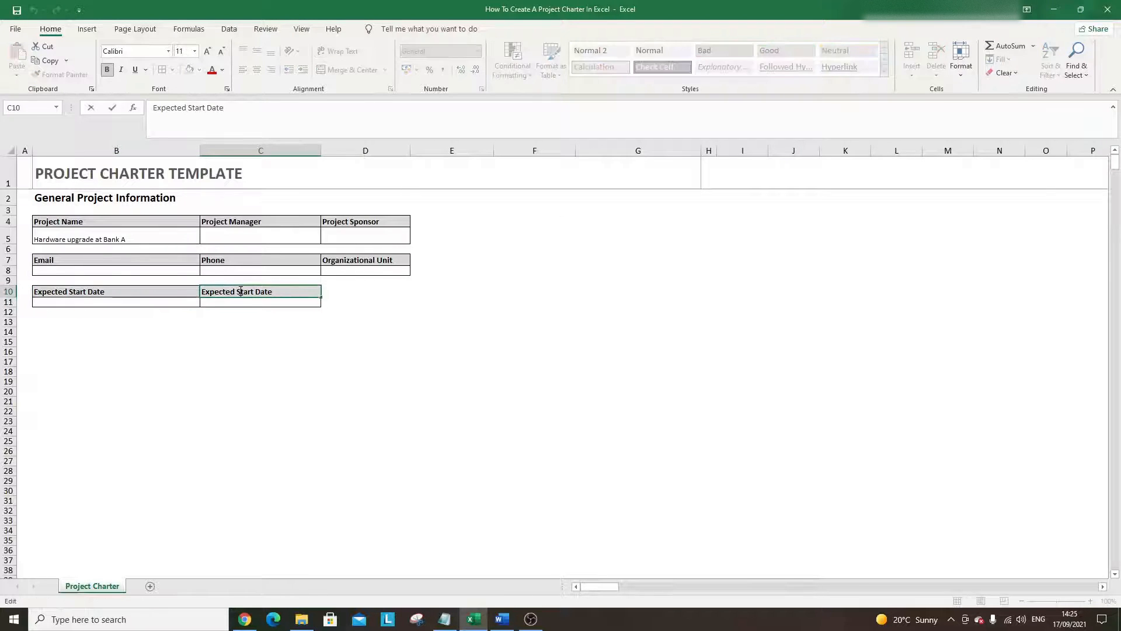
{"action": "key", "text": "BackSpace"}
{"action": "key", "text": "BackSpace"}
{"action": "key", "text": "BackSpace"}
{"action": "key", "text": "BackSpace"}
{"action": "key", "text": "BackSpace"}
{"action": "type", "text": "Completion"}
{"action": "key", "text": "Return"}
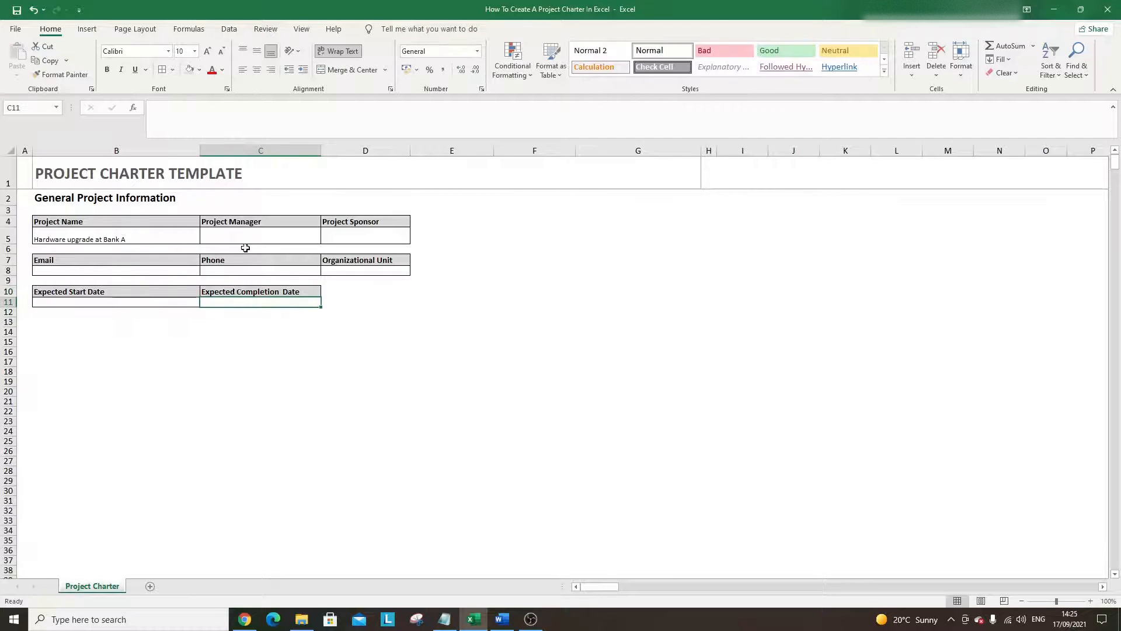
- Undo the accidental clearing of the Expected Completion Date header in C10
{"action": "left_click_drag", "start_coordinate": [98, 226], "coordinate": [97, 239]}
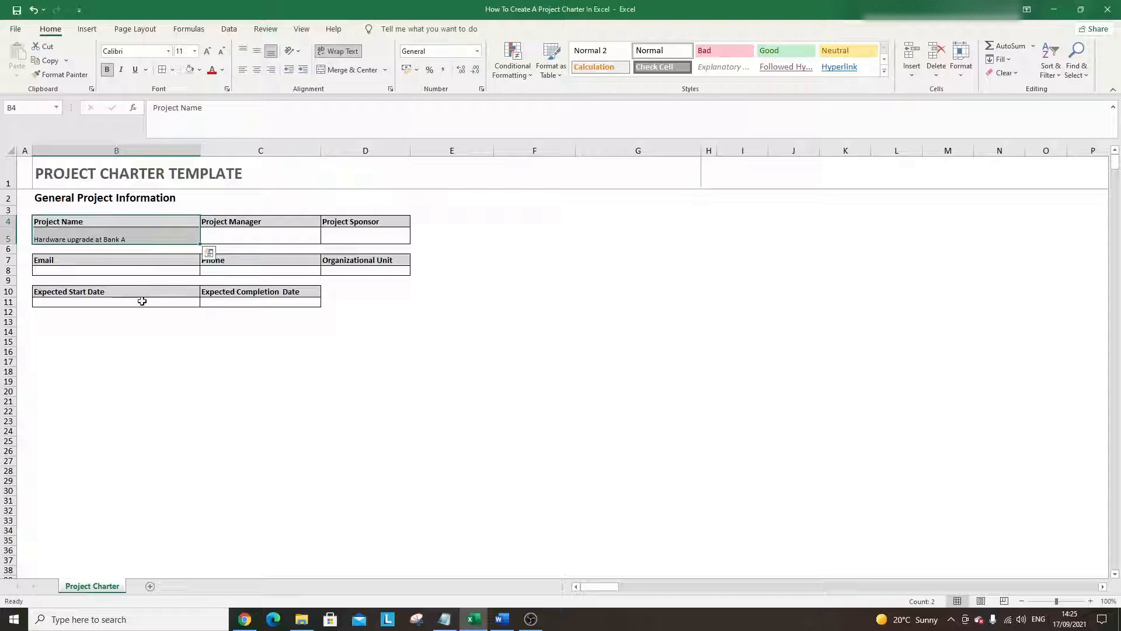
{"action": "left_click", "coordinate": [269, 292]}
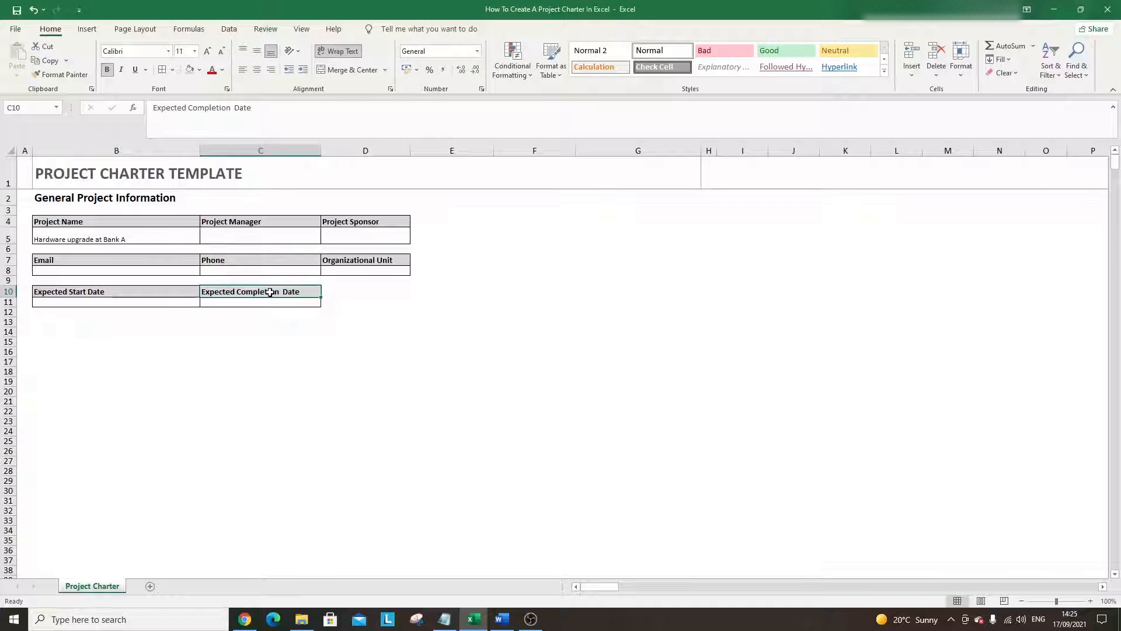
{"action": "key", "text": "BackSpace"}
{"action": "left_click", "coordinate": [283, 323]}
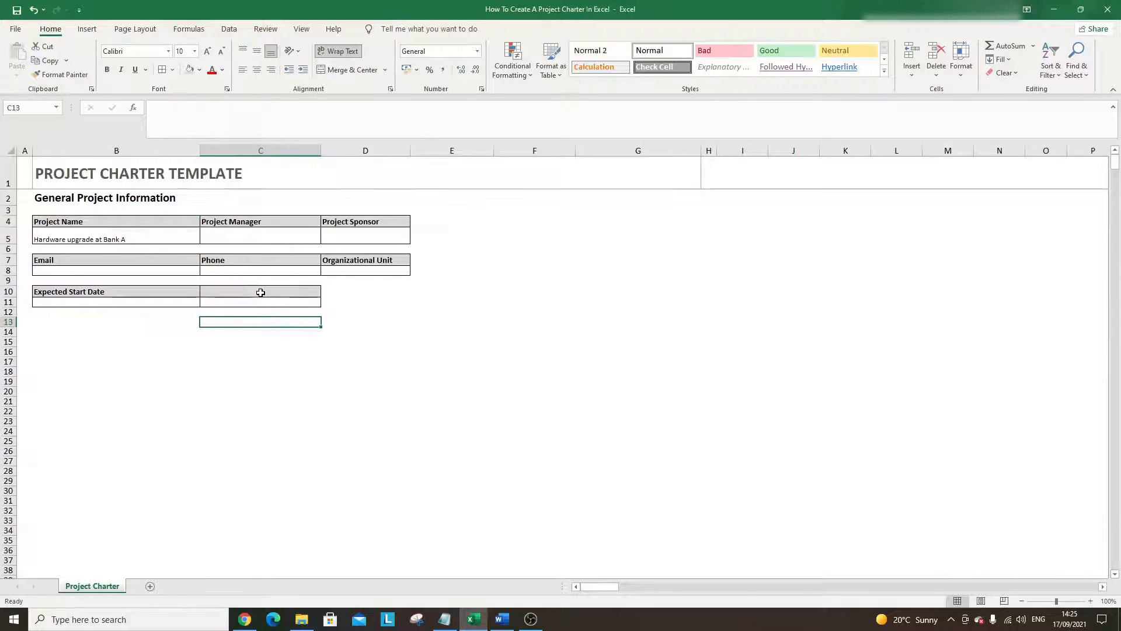
{"action": "left_click_drag", "start_coordinate": [260, 292], "coordinate": [268, 302]}
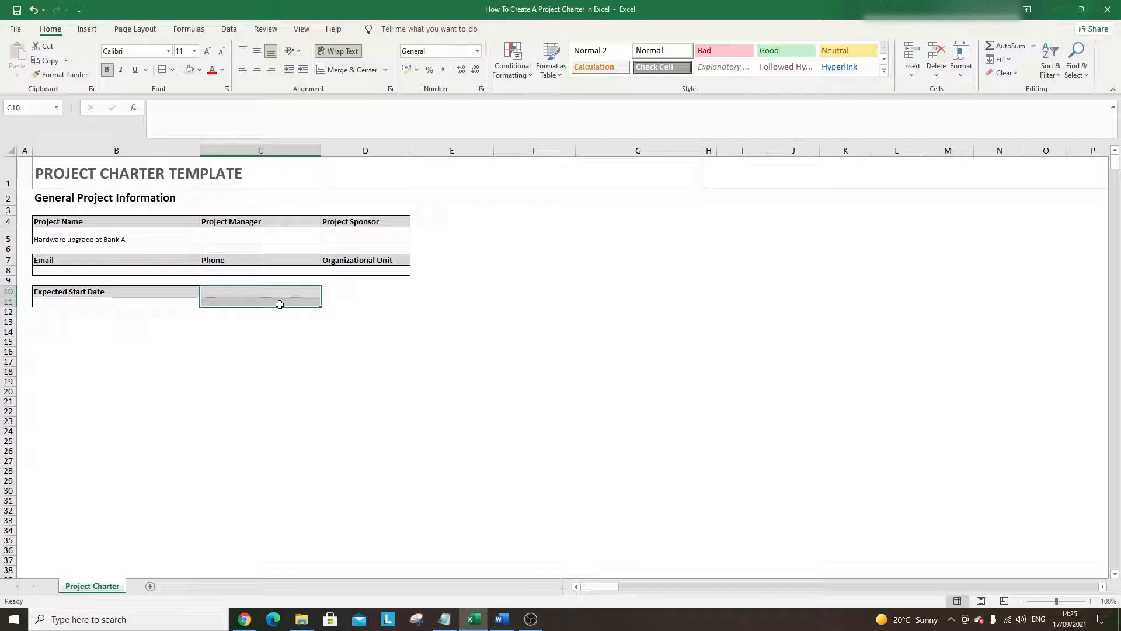
{"action": "key", "text": "ctrl+c"}
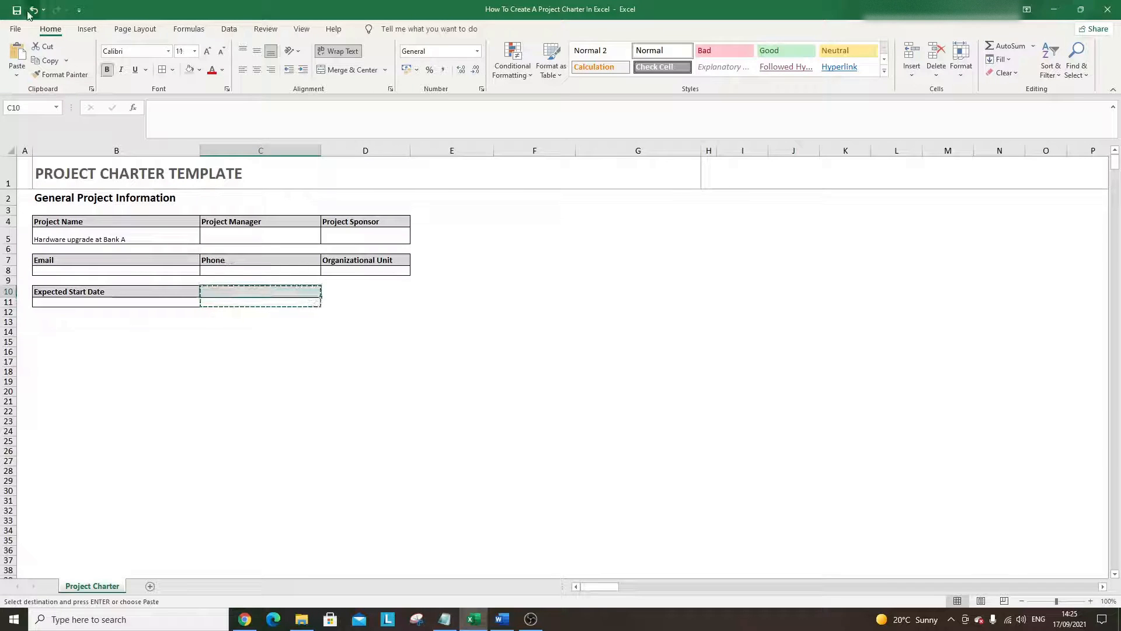
{"action": "left_click", "coordinate": [30, 11]}
{"action": "left_click", "coordinate": [259, 317]}
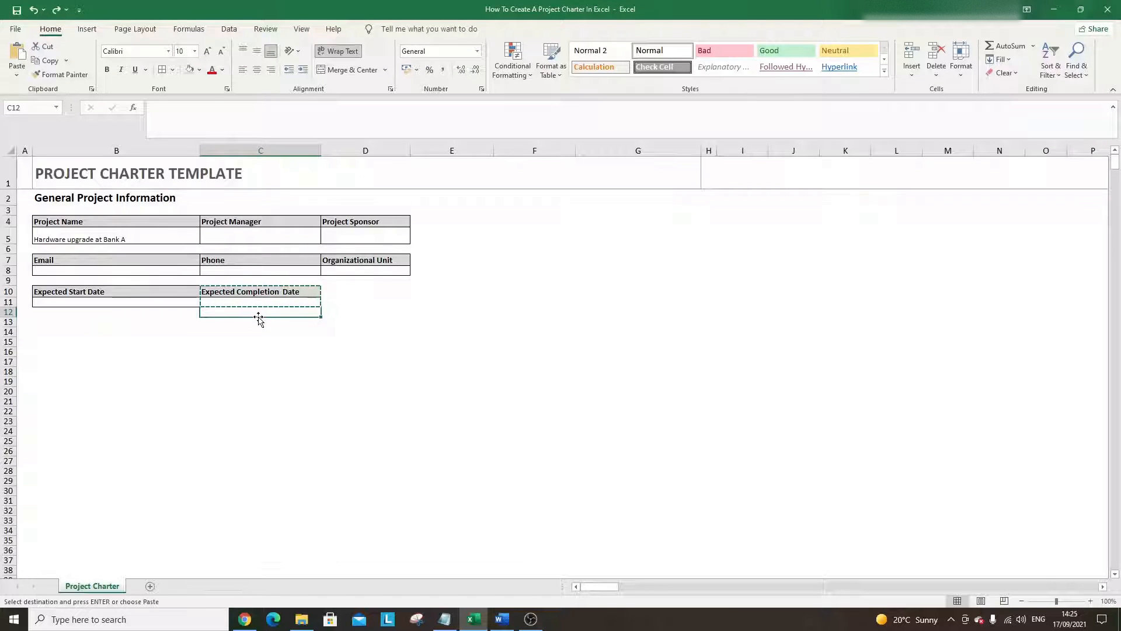
- Paste the bordered header block into B13 and label it 'Estimated Savings'
{"action": "left_click", "coordinate": [136, 324]}
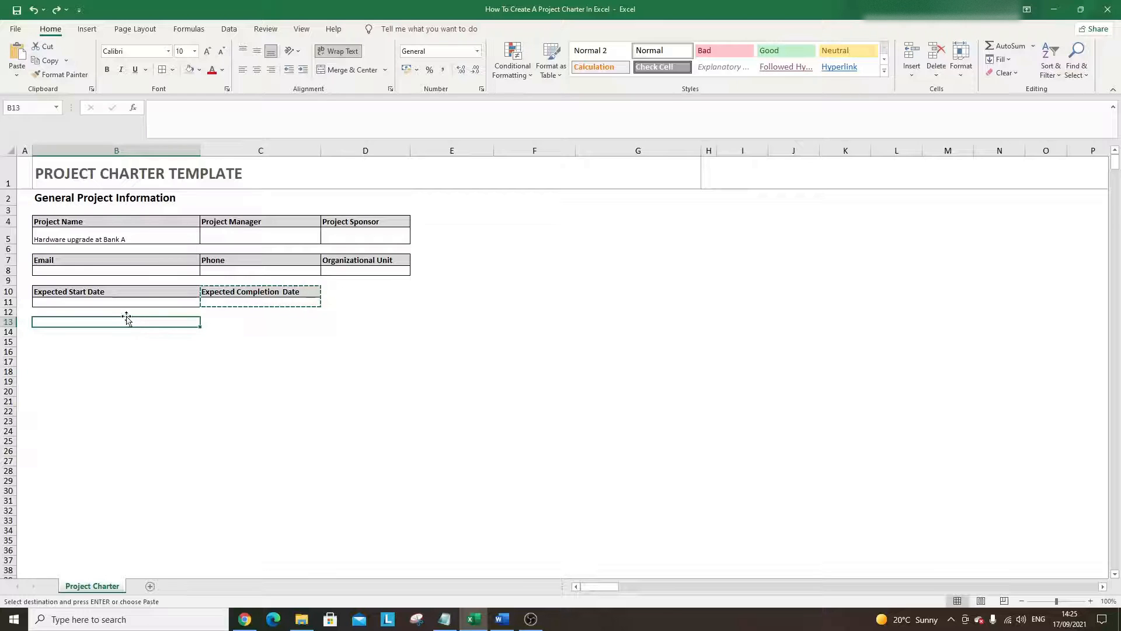
{"action": "key", "text": "ctrl+v"}
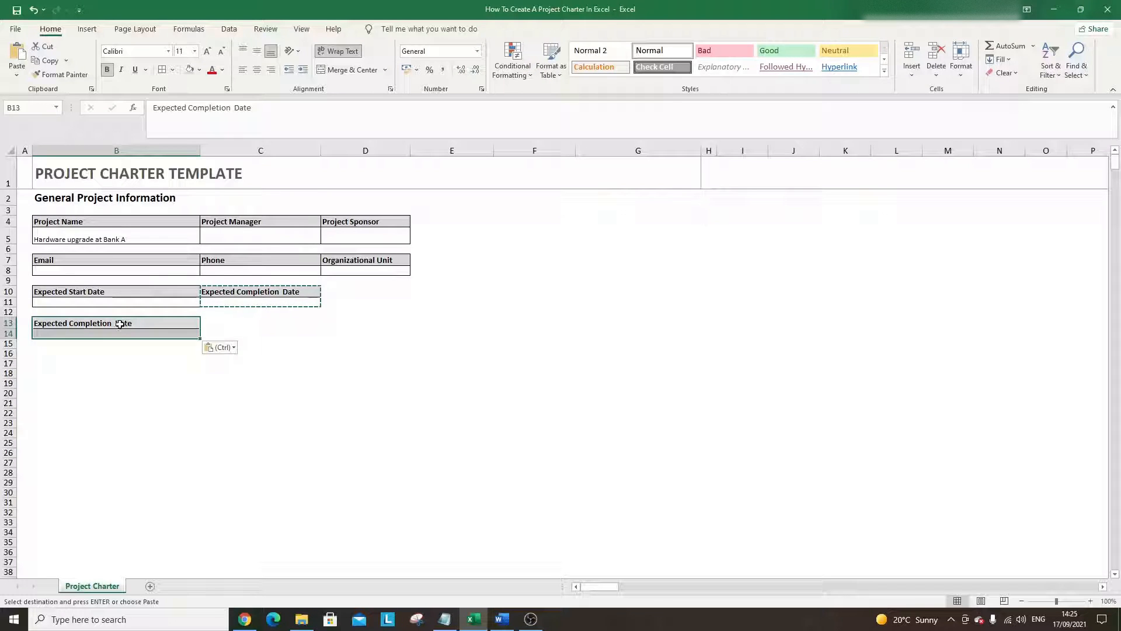
{"action": "type", "text": "Estimar"}
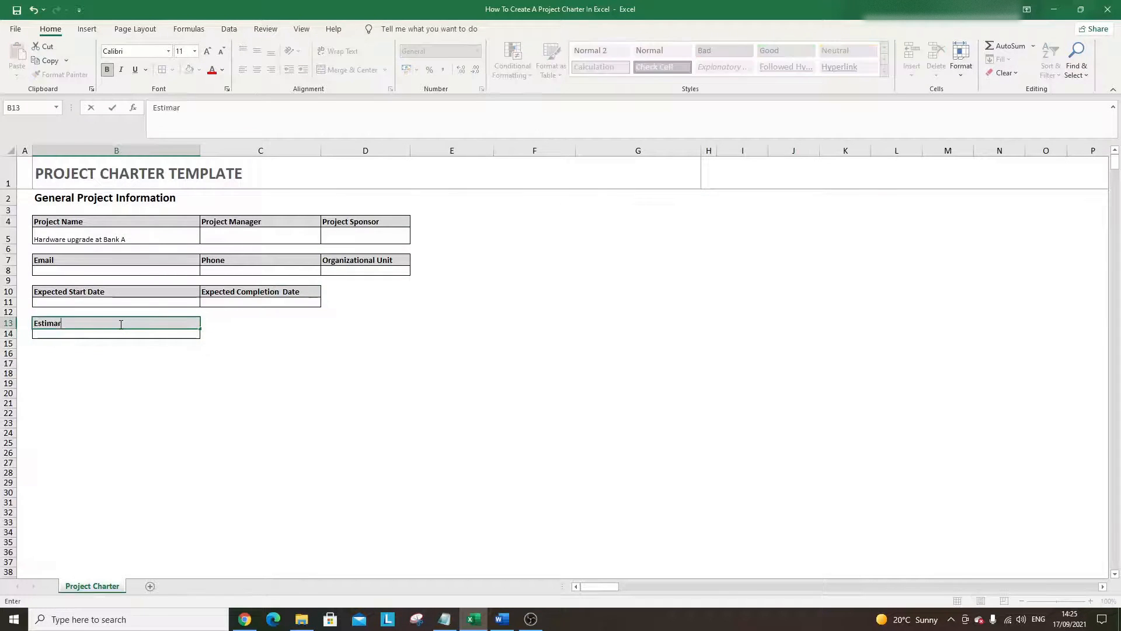
{"action": "type", "text": "edted Savings"}
{"action": "key", "text": "Return"}
- Copy the B13 header into C13 and retitle it 'Estimated Costs'
{"action": "key", "text": "Up"}
{"action": "key", "text": "Right"}
{"action": "type", "text": "Estmimated"}
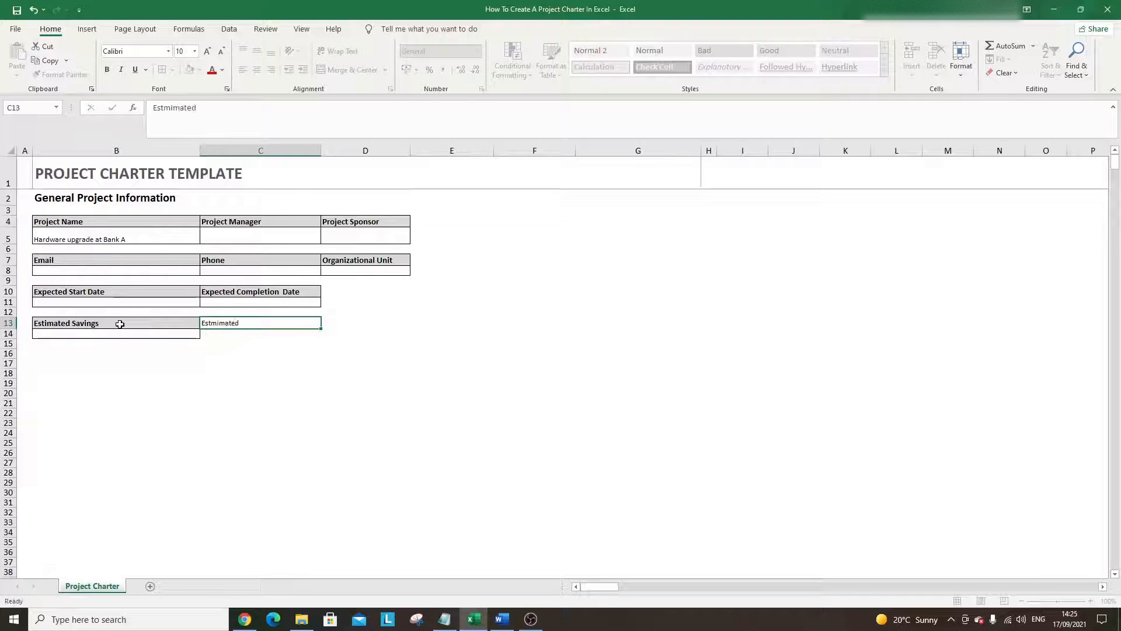
{"action": "key", "text": "Return"}
{"action": "key", "text": "Up"}
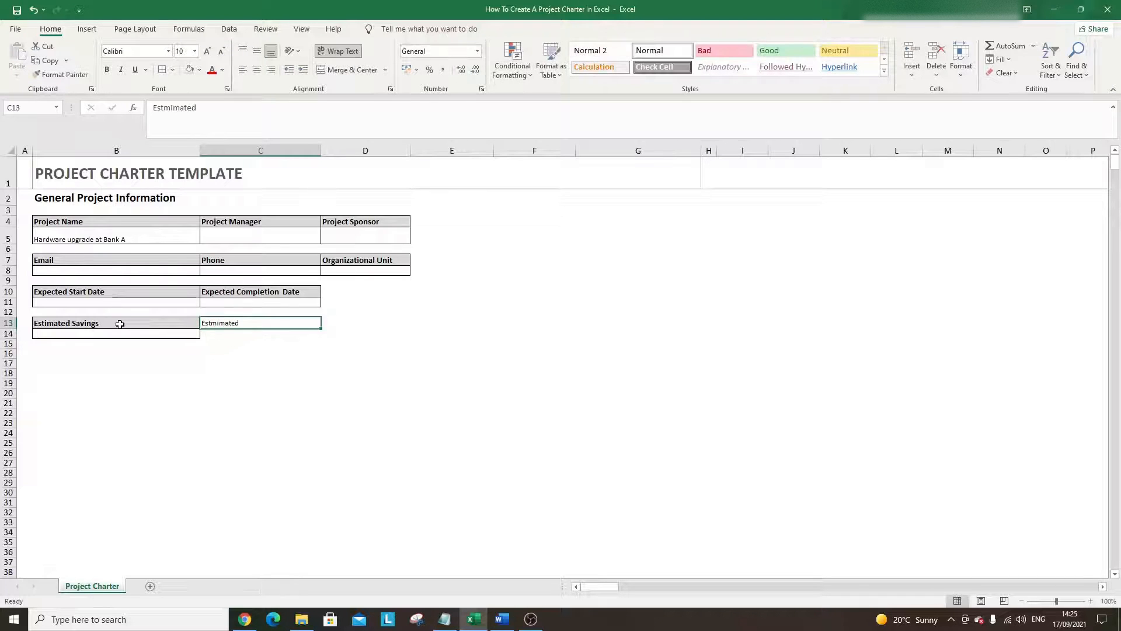
{"action": "key", "text": "Left"}
{"action": "key", "text": "ctrl+c"}
{"action": "key", "text": "Right"}
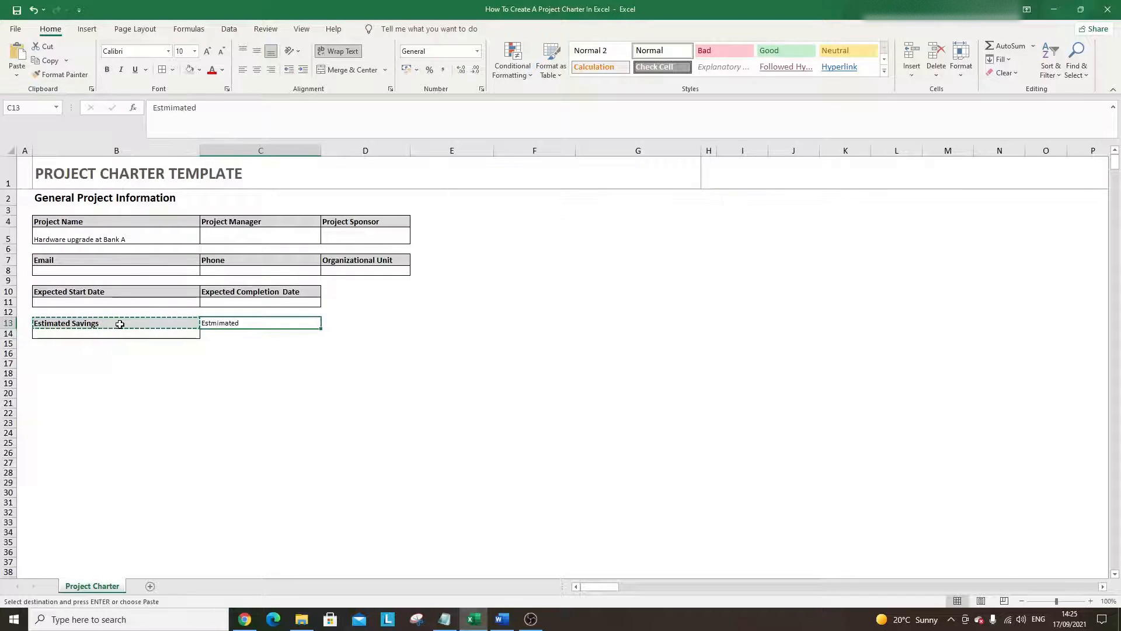
{"action": "key", "text": "ctrl+v"}
{"action": "type", "text": "Estimated c"}
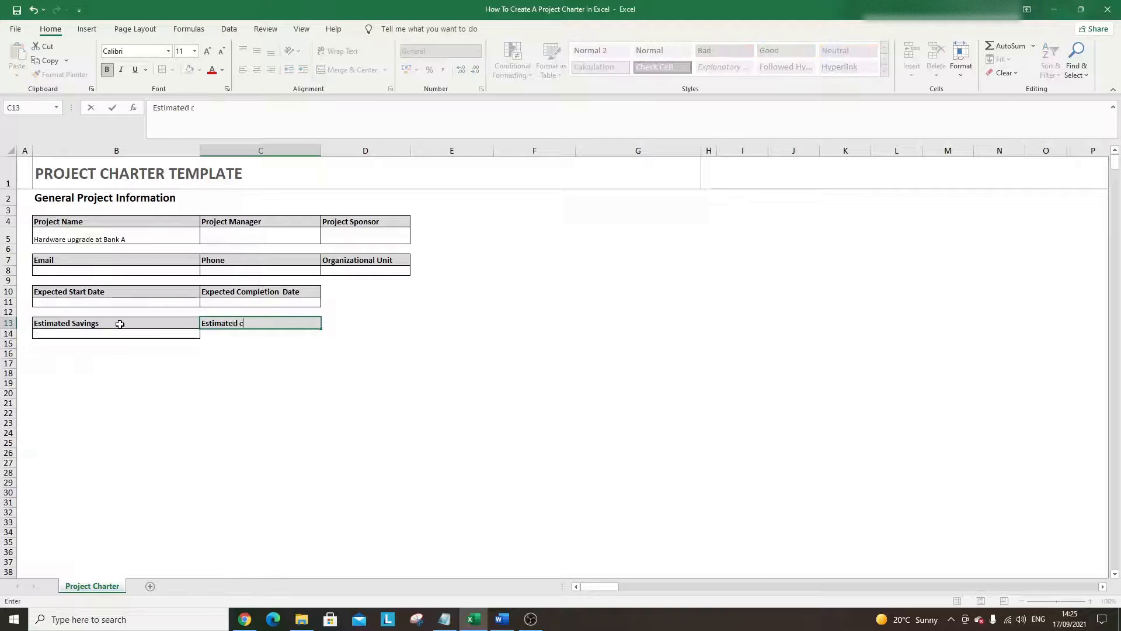
{"action": "type", "text": "ost"}
{"action": "key", "text": "BackSpace"}
{"action": "key", "text": "BackSpace"}
{"action": "key", "text": "BackSpace"}
{"action": "key", "text": "BackSpace"}
{"action": "type", "text": "Costs"}
{"action": "key", "text": "Return"}
- Copy B14's border onto C14 with Format Painter
{"action": "left_click", "coordinate": [124, 332]}
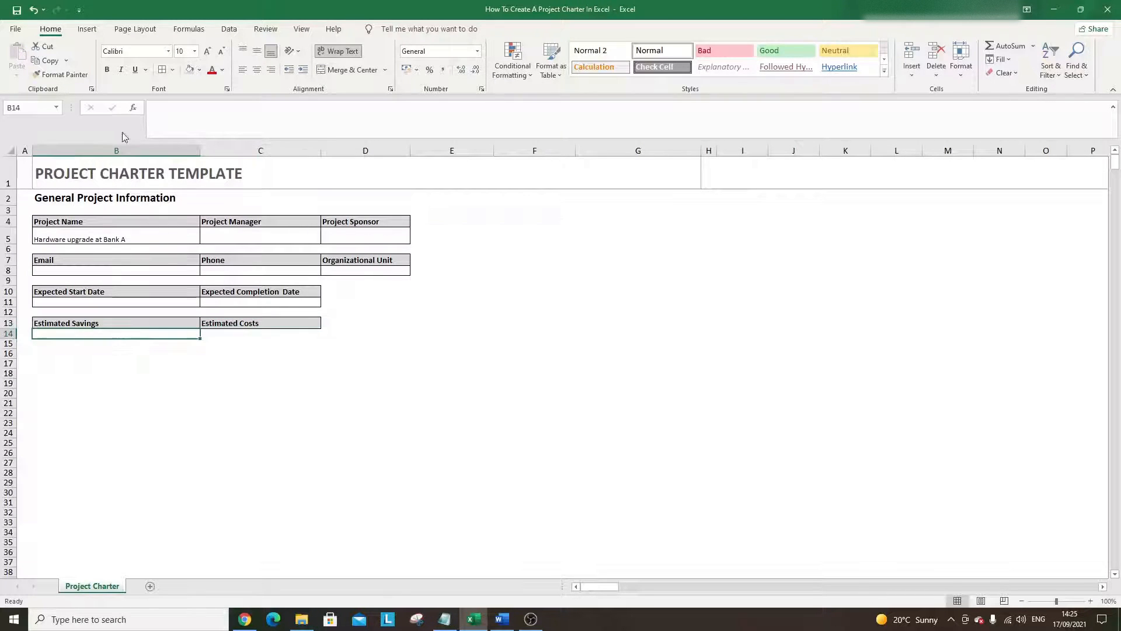
{"action": "left_click", "coordinate": [57, 76]}
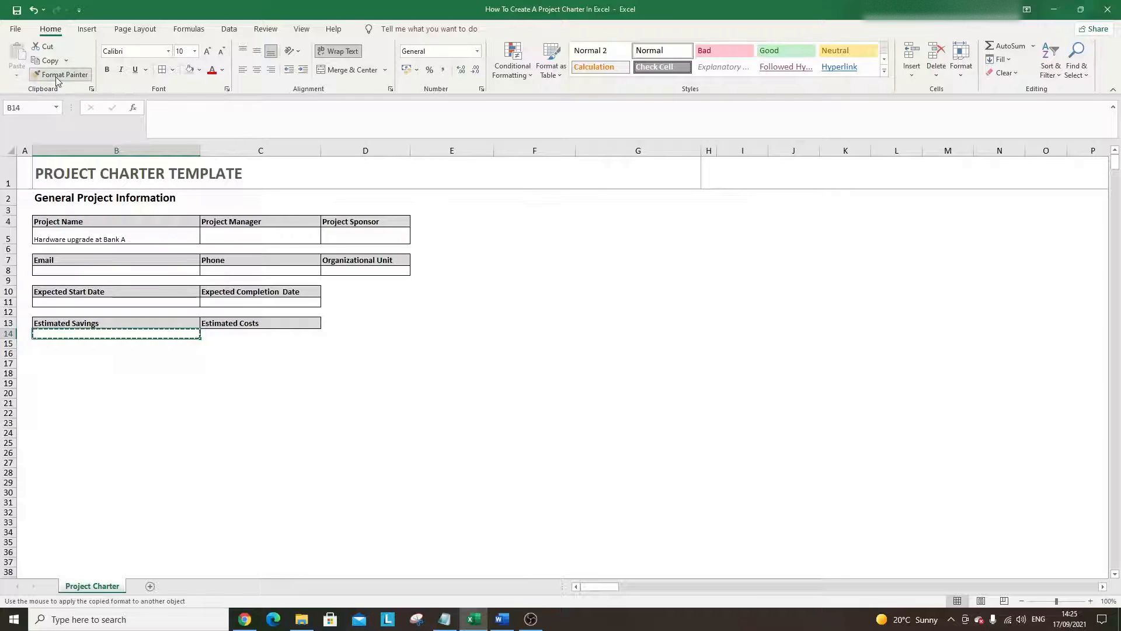
{"action": "left_click", "coordinate": [228, 333]}
{"action": "left_click", "coordinate": [247, 411]}
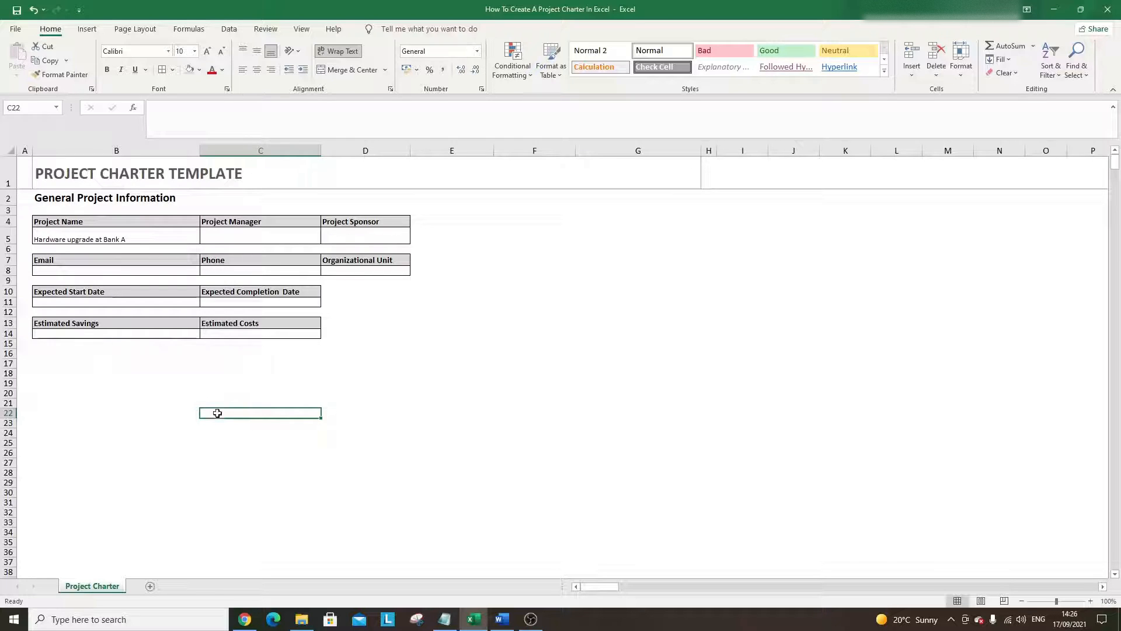
- Copy the General Project Information heading into B16 and retitle it 'Project Overview'
{"action": "left_click", "coordinate": [94, 198]}
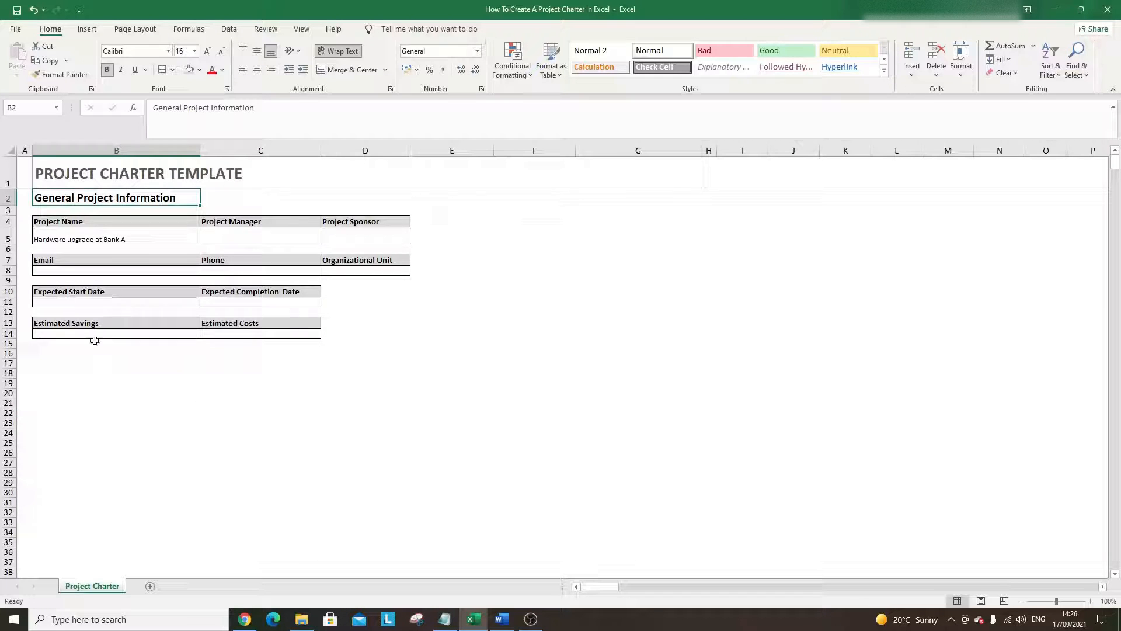
{"action": "key", "text": "ctrl+c"}
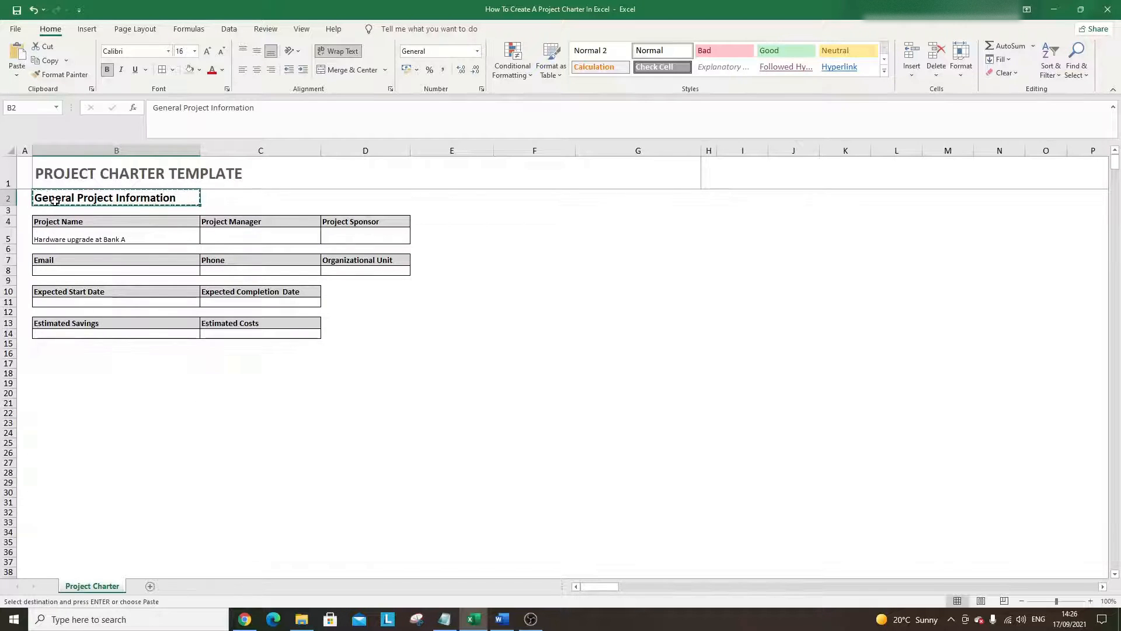
{"action": "left_click", "coordinate": [65, 362]}
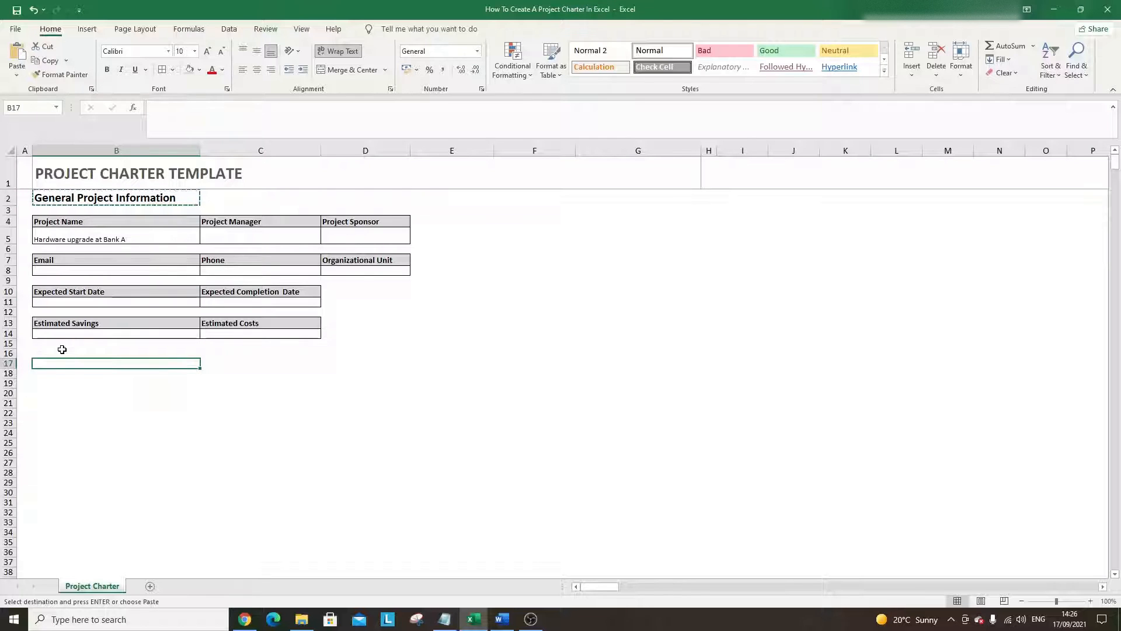
{"action": "left_click", "coordinate": [63, 354]}
{"action": "key", "text": "ctrl+v"}
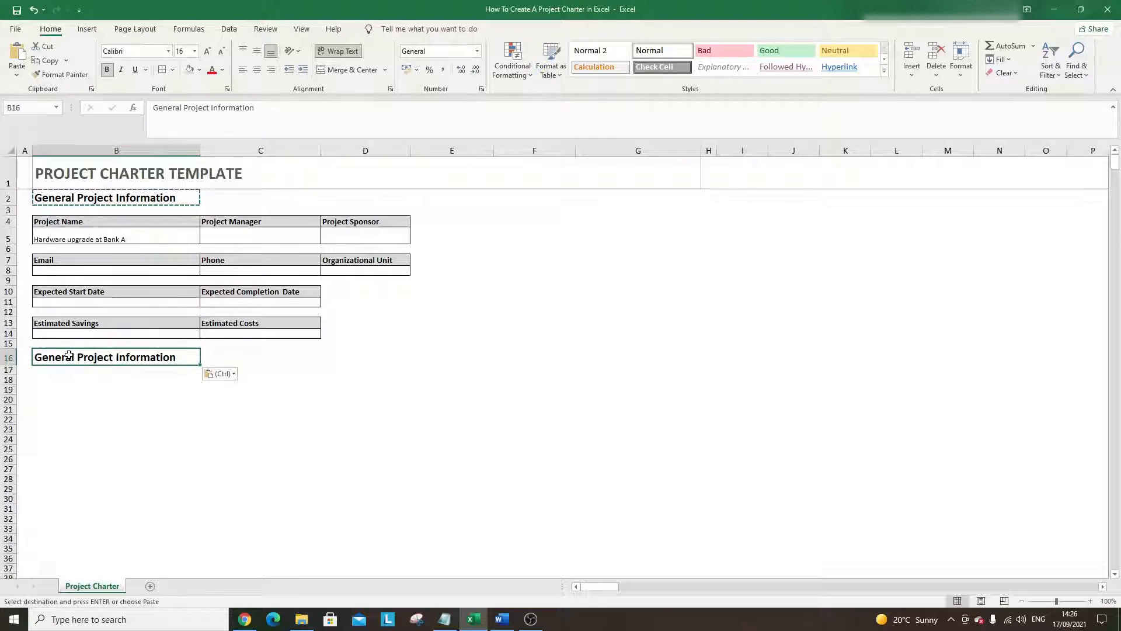
{"action": "type", "text": "Project"}
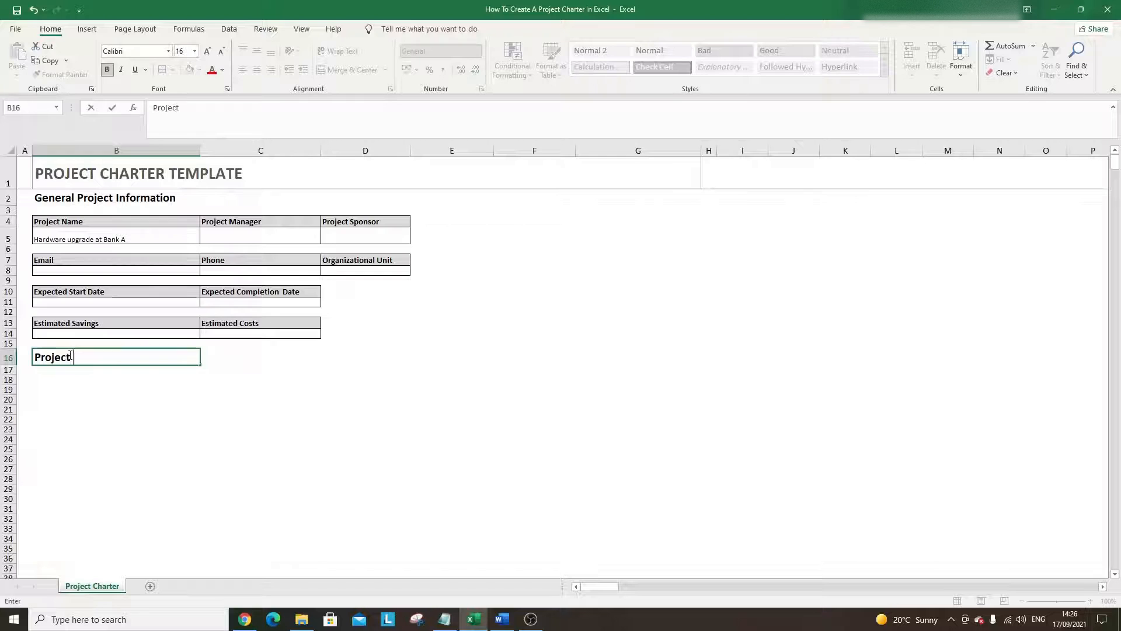
{"action": "type", "text": " OVerv"}
{"action": "key", "text": "BackSpace"}
{"action": "key", "text": "BackSpace"}
{"action": "key", "text": "BackSpace"}
{"action": "type", "text": "erview"}
{"action": "key", "text": "Return"}
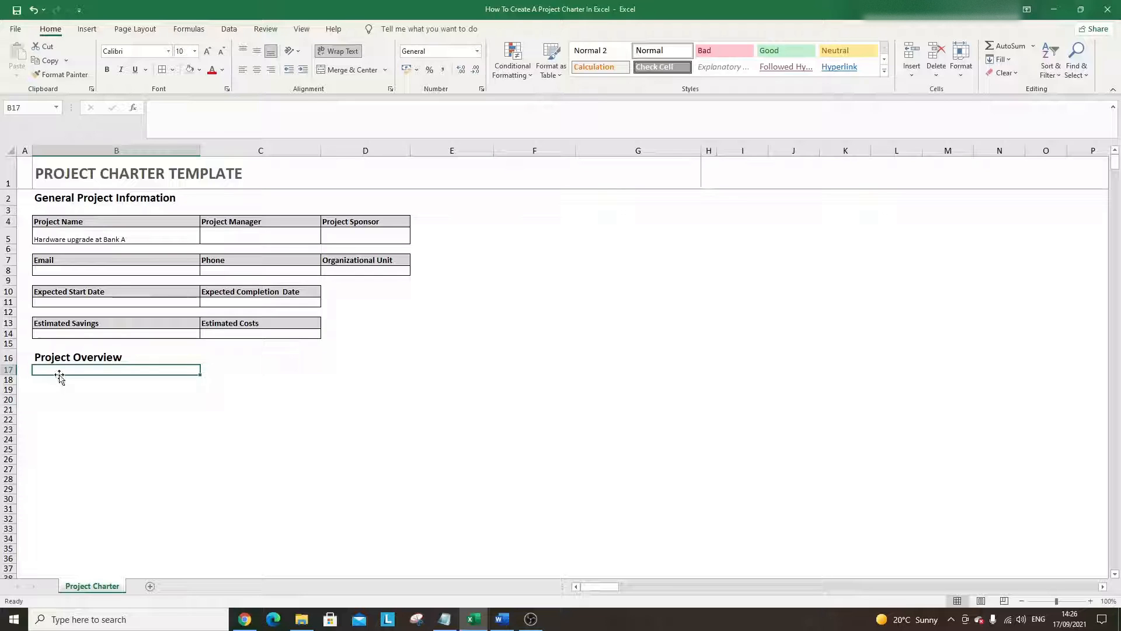
{"action": "key", "text": "shift+Down"}
{"action": "key", "text": "shift+Down"}
{"action": "key", "text": "shift+Down"}
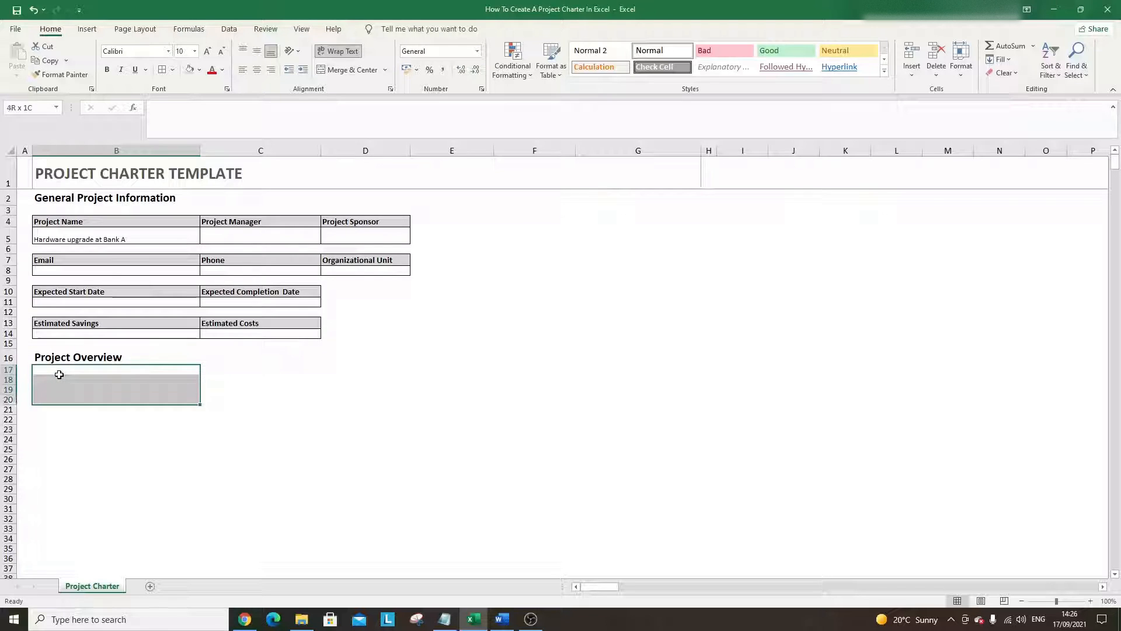
- Border all cells of B17:C21 and enter an enlarged 'Problem or Issue' label in B17
{"action": "key", "text": "shift+Down"}
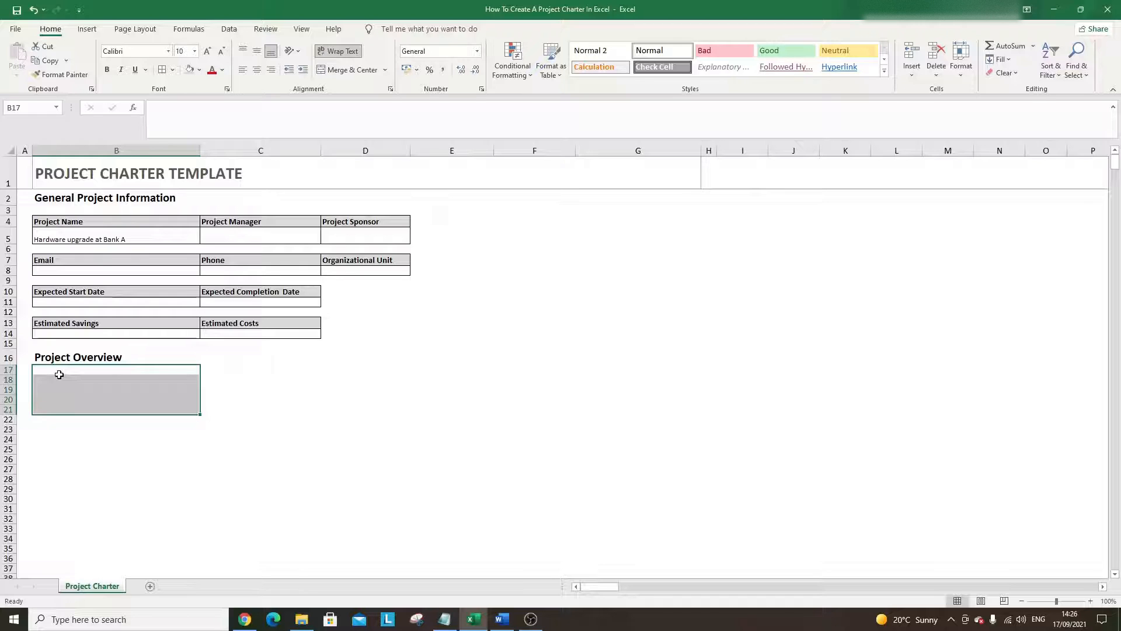
{"action": "key", "text": "shift+Right"}
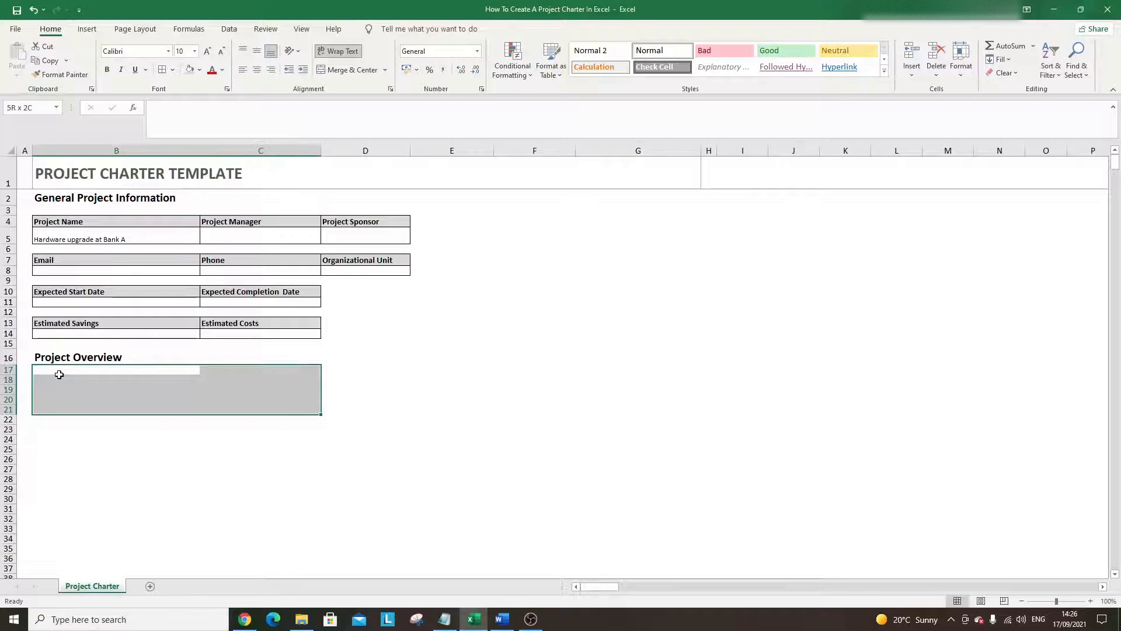
{"action": "left_click", "coordinate": [162, 70]}
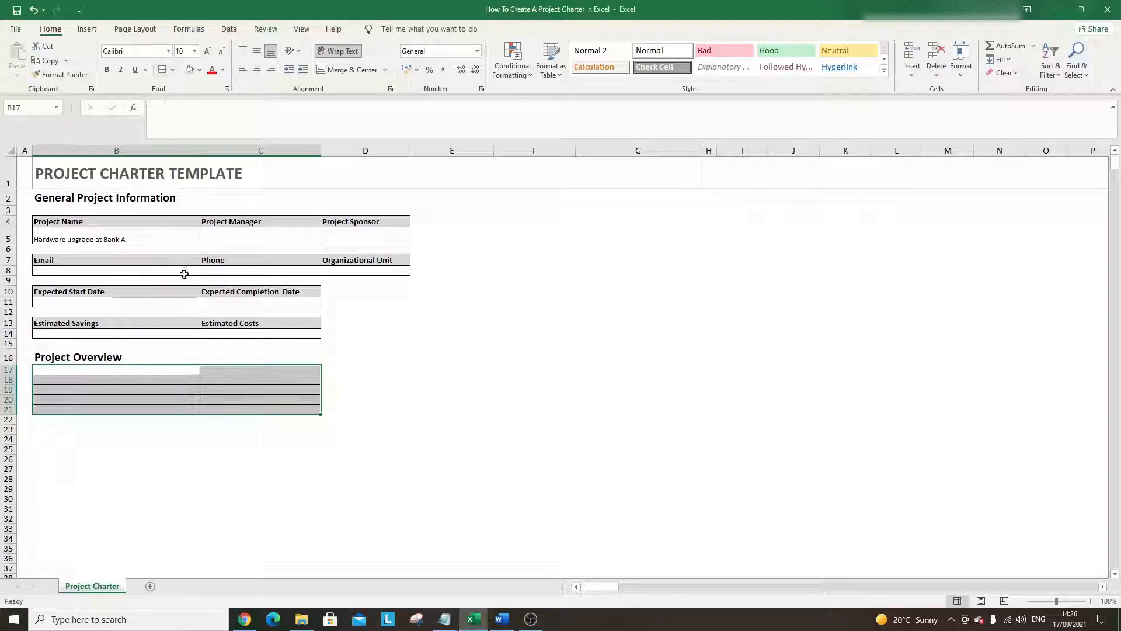
{"action": "left_click", "coordinate": [123, 367]}
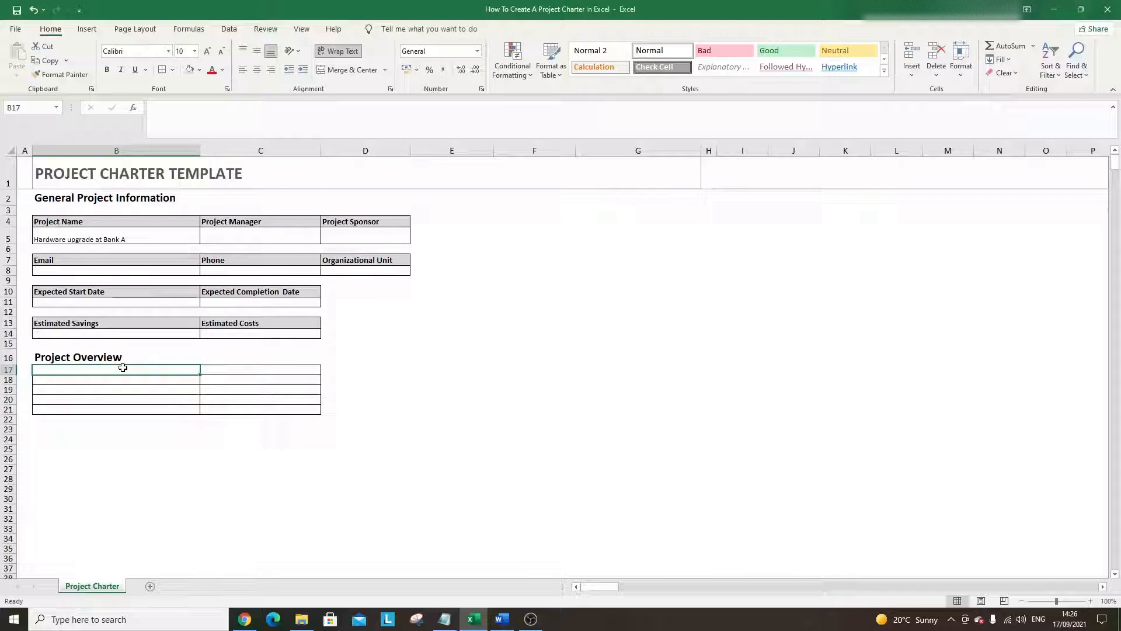
{"action": "type", "text": "Problem or I"}
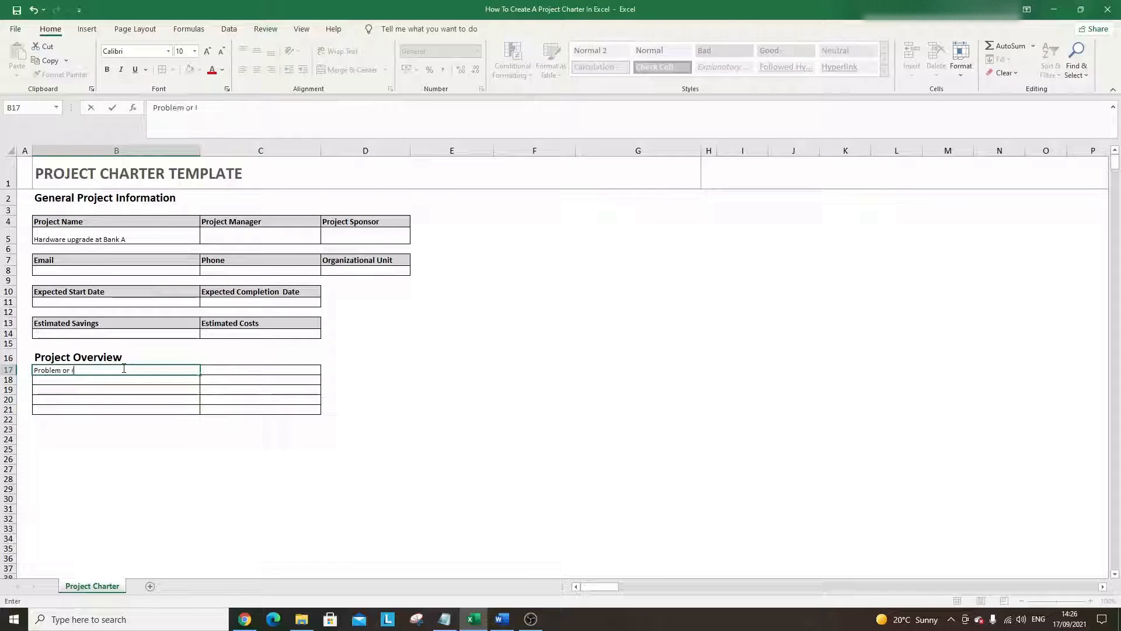
{"action": "type", "text": "ssue"}
{"action": "key", "text": "Return"}
{"action": "key", "text": "Up"}
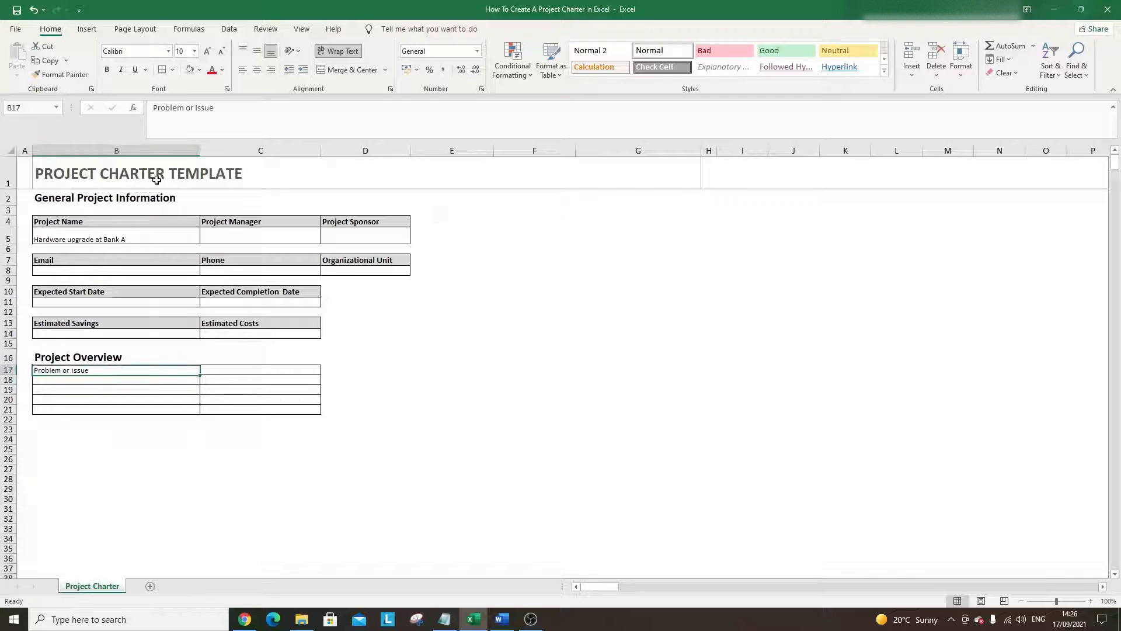
{"action": "left_click", "coordinate": [208, 51]}
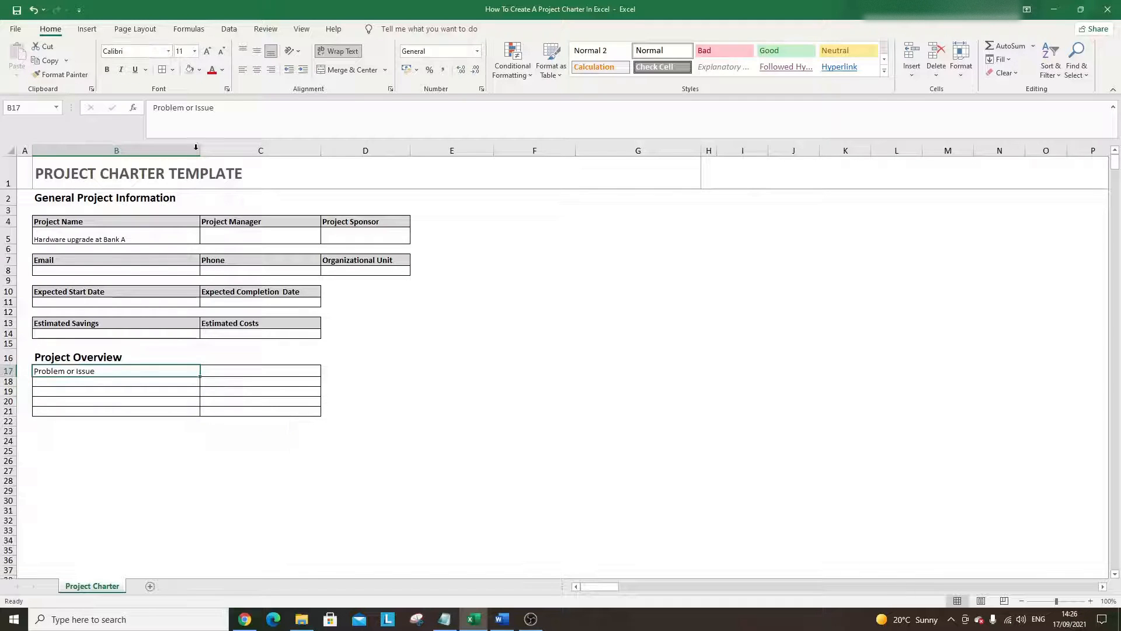
- Enter 'Purpose of Project' in B18 and enlarge it to size 11
{"action": "left_click", "coordinate": [100, 382]}
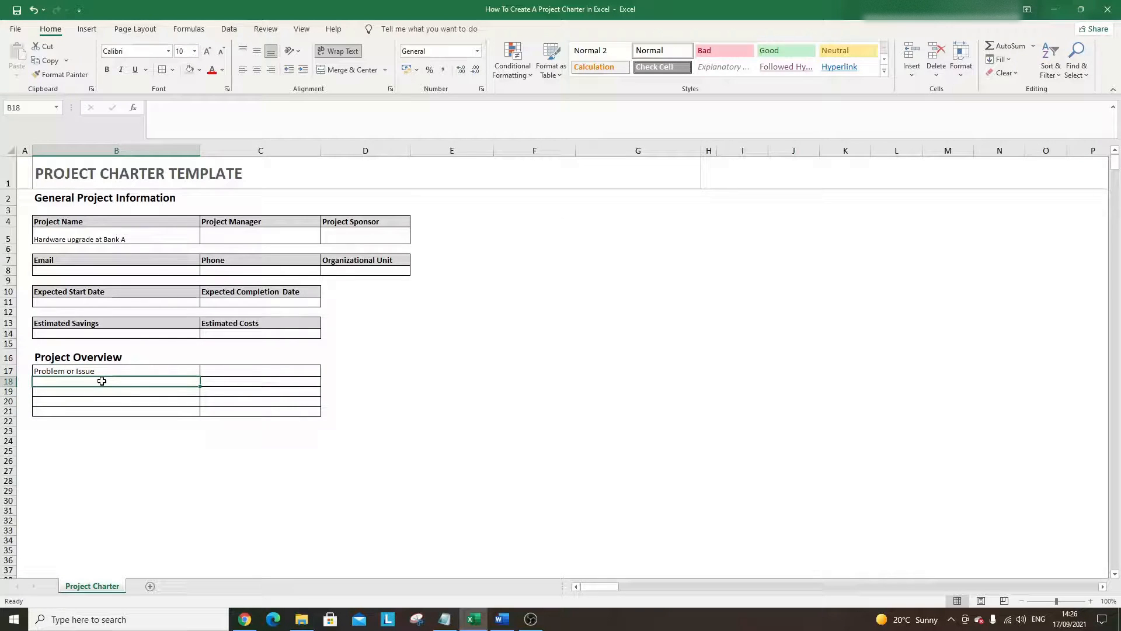
{"action": "type", "text": "Purpose of"}
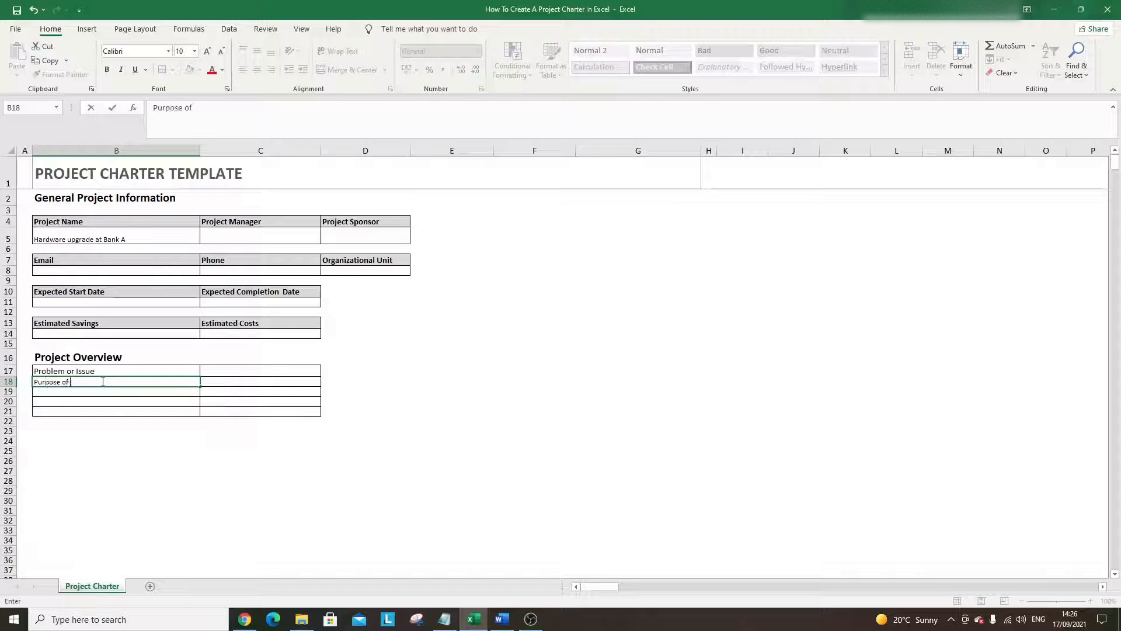
{"action": "type", "text": " Project"}
{"action": "key", "text": "Return"}
{"action": "left_click", "coordinate": [100, 381]}
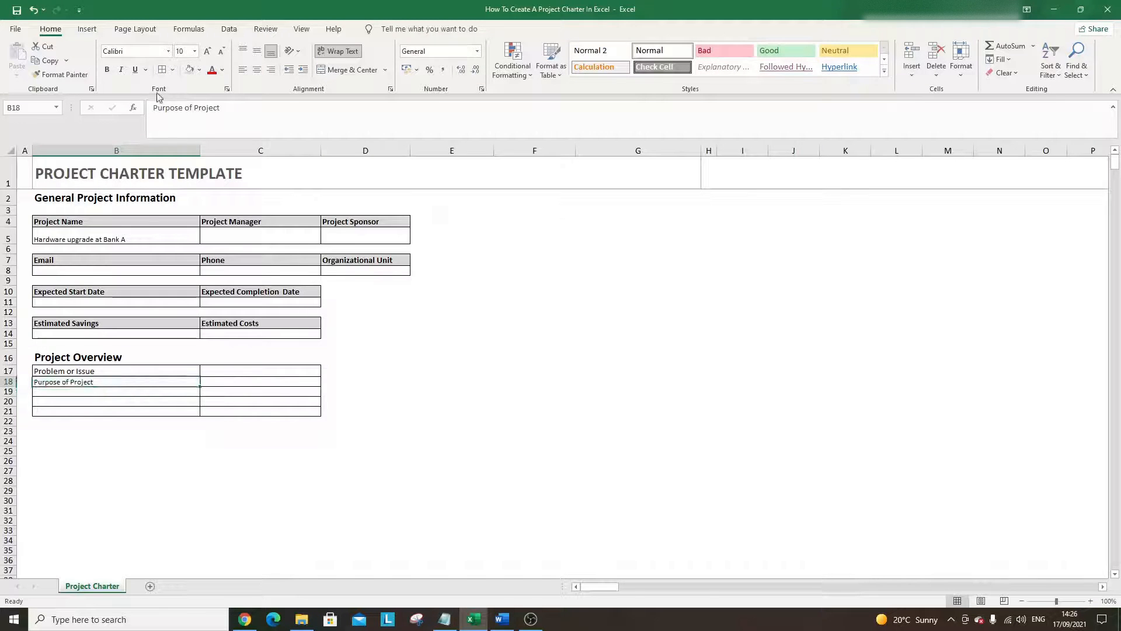
{"action": "left_click", "coordinate": [207, 50]}
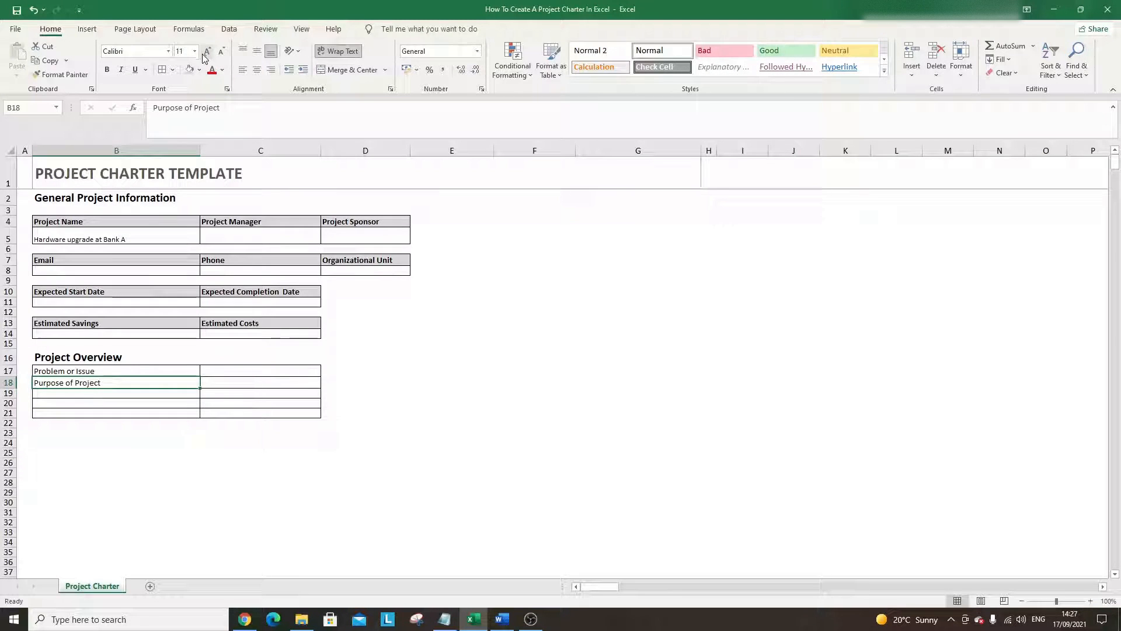
{"action": "left_click", "coordinate": [80, 395]}
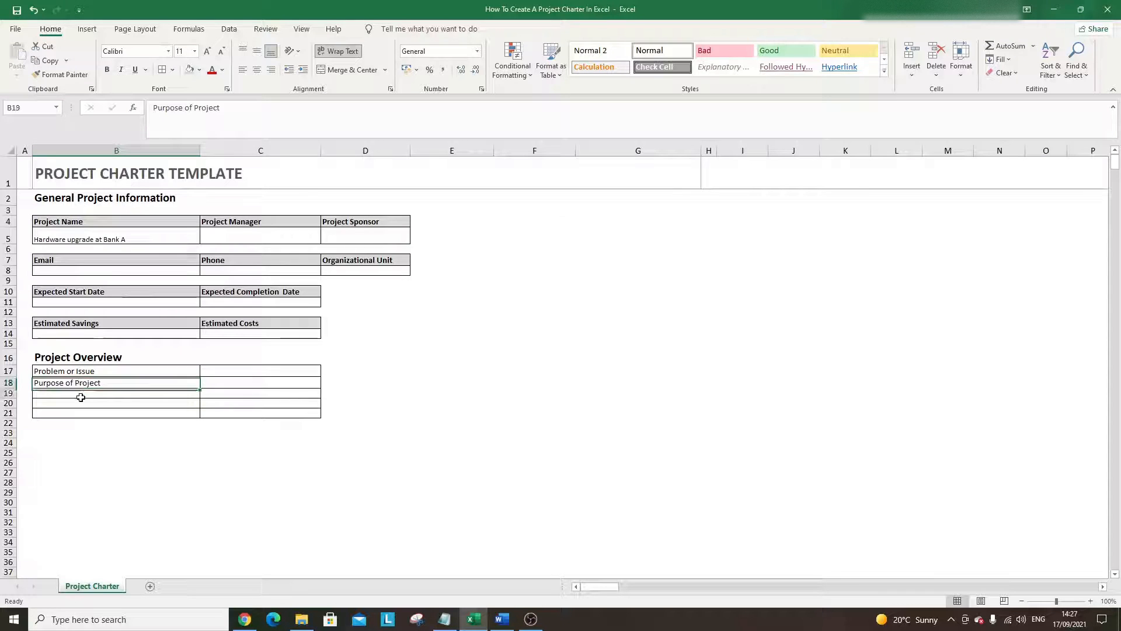
- Enlarge the Project Name, Project Manager and Project Sponsor labels in row 4
{"action": "left_click", "coordinate": [80, 242]}
{"action": "left_click", "coordinate": [73, 224]}
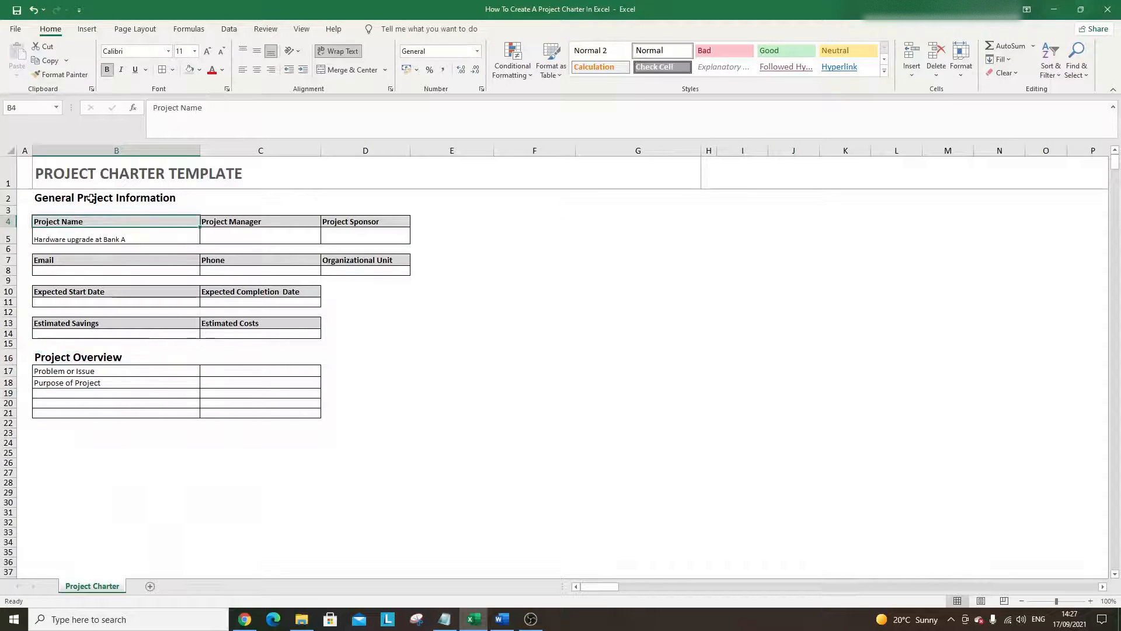
{"action": "left_click", "coordinate": [208, 52]}
{"action": "left_click", "coordinate": [243, 221]}
{"action": "left_click", "coordinate": [208, 51]}
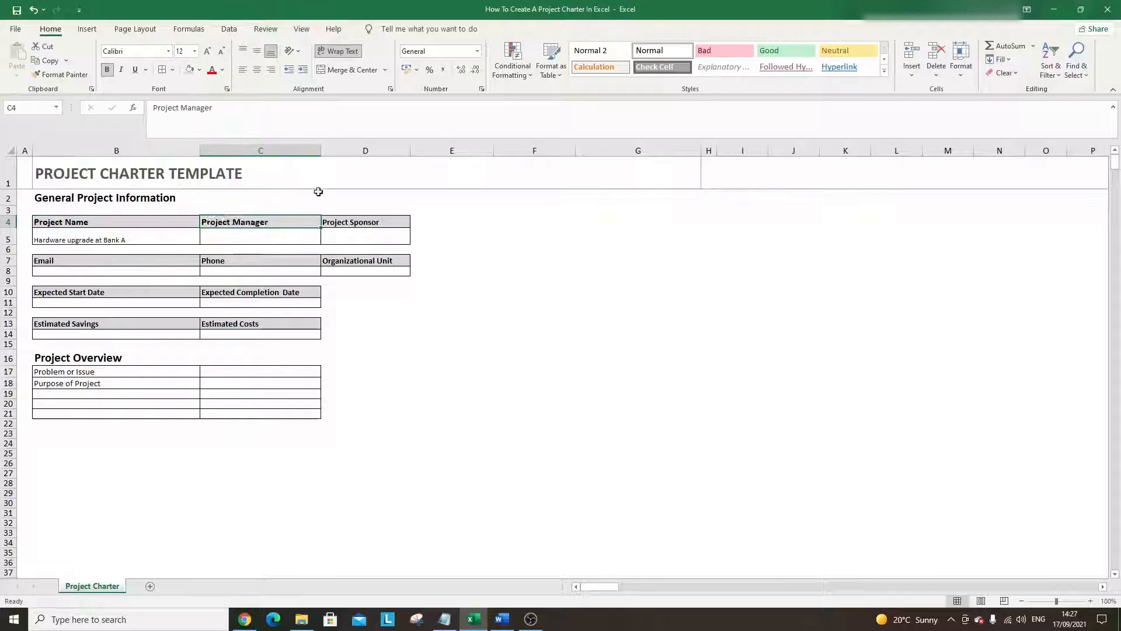
{"action": "left_click", "coordinate": [343, 221]}
{"action": "left_click", "coordinate": [207, 51]}
- Enlarge the Email, Phone and Organizational Unit labels in row 7
{"action": "left_click", "coordinate": [136, 198]}
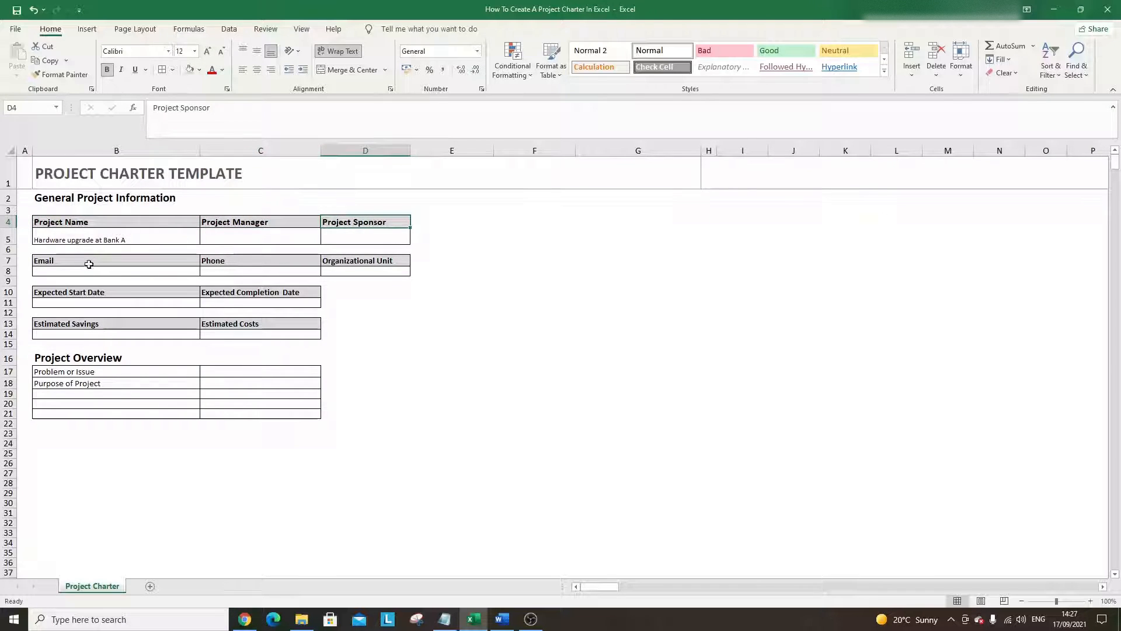
{"action": "left_click", "coordinate": [88, 261]}
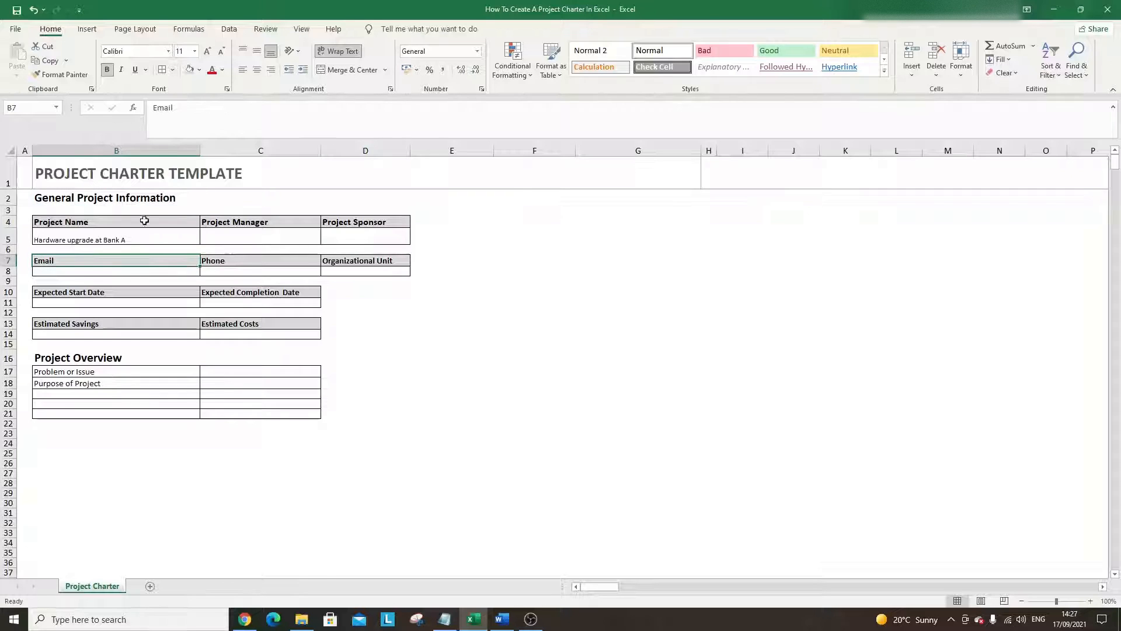
{"action": "left_click", "coordinate": [207, 52]}
{"action": "left_click", "coordinate": [245, 258]}
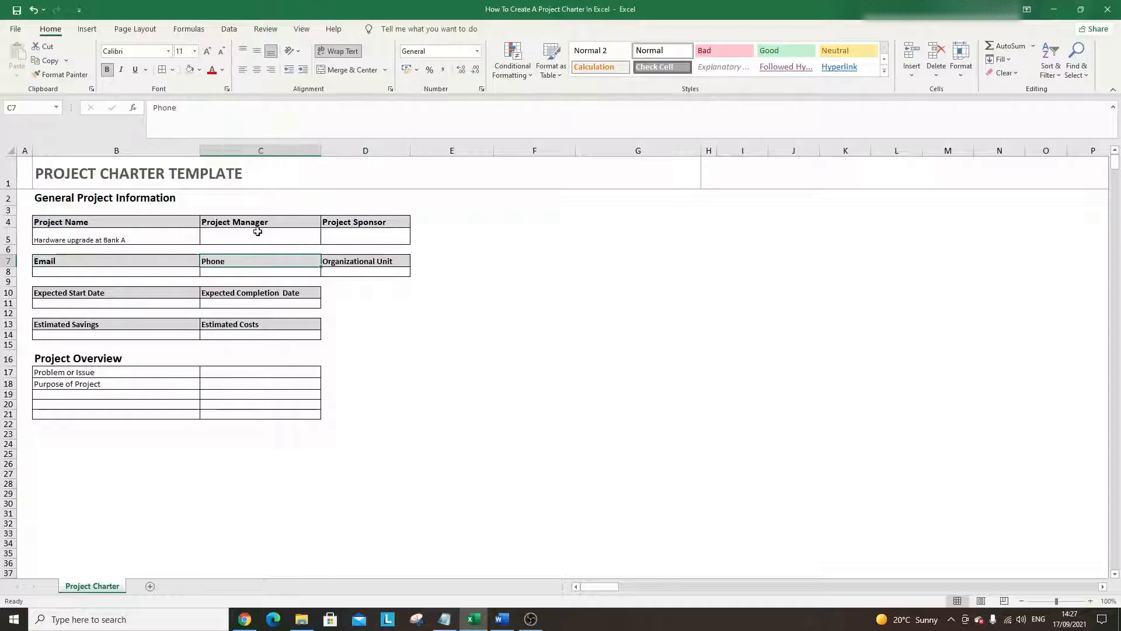
{"action": "left_click", "coordinate": [208, 51]}
{"action": "left_click", "coordinate": [334, 260]}
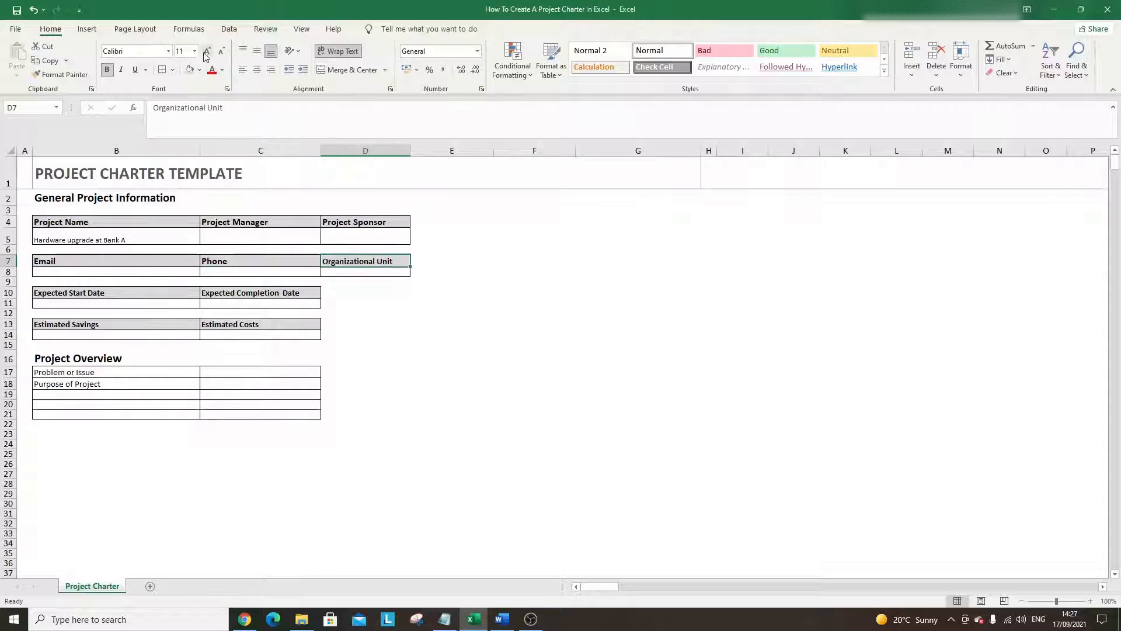
{"action": "left_click", "coordinate": [208, 52]}
- Enlarge the Expected Start/Completion Date and Estimated Savings/Costs labels in rows 10 and 13
{"action": "left_click", "coordinate": [139, 292]}
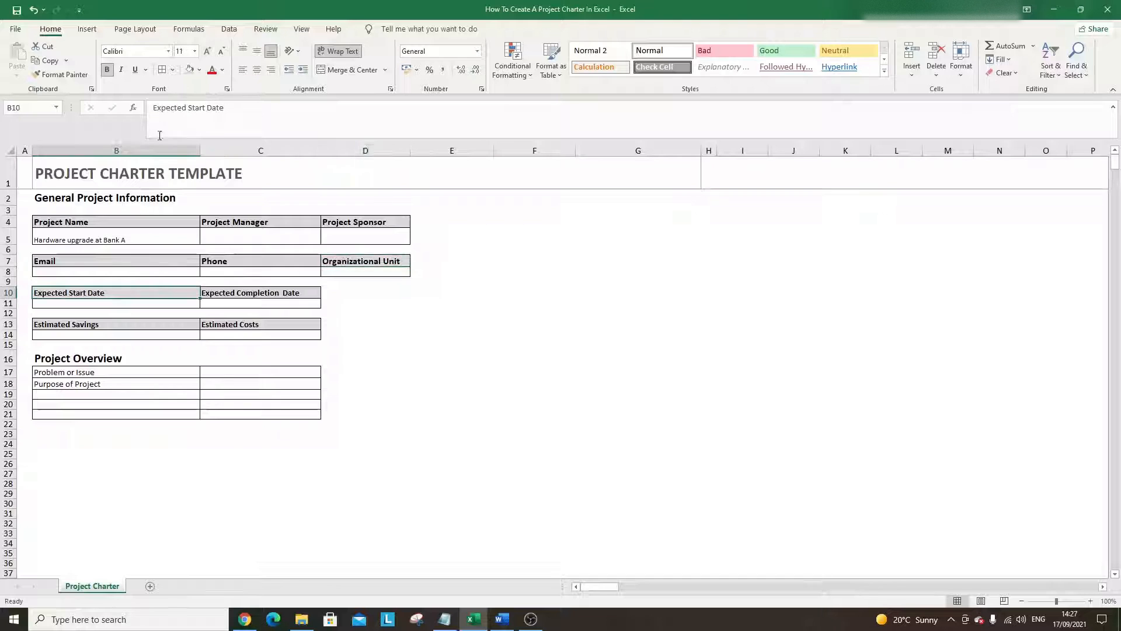
{"action": "left_click", "coordinate": [208, 51]}
{"action": "left_click", "coordinate": [237, 293]}
{"action": "left_click", "coordinate": [208, 51]}
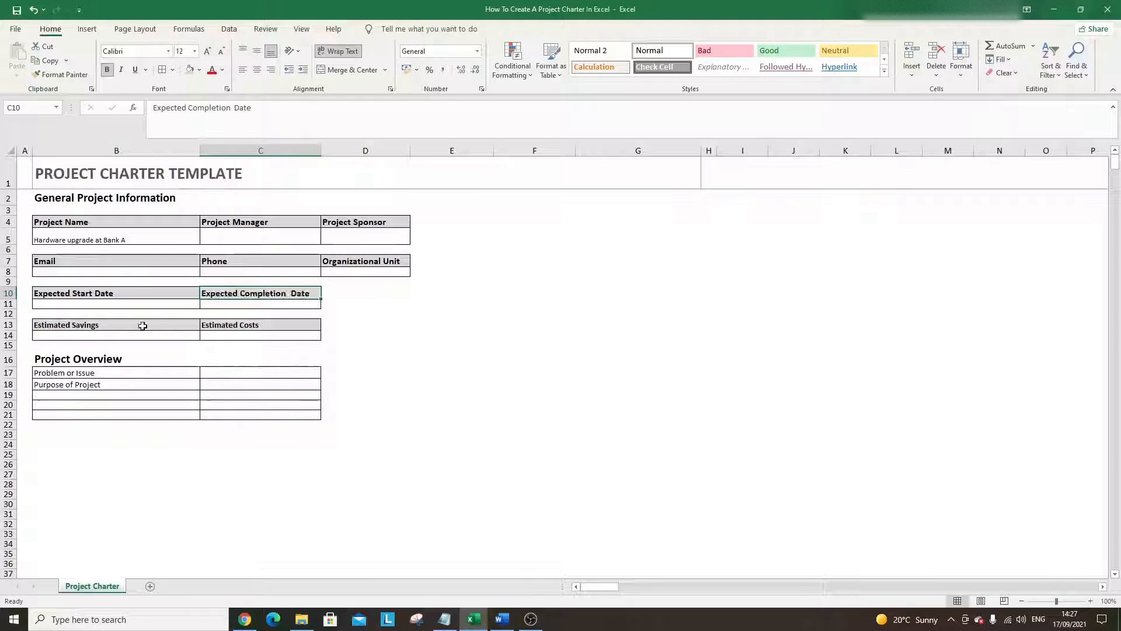
{"action": "left_click", "coordinate": [134, 334]}
{"action": "left_click", "coordinate": [122, 325]}
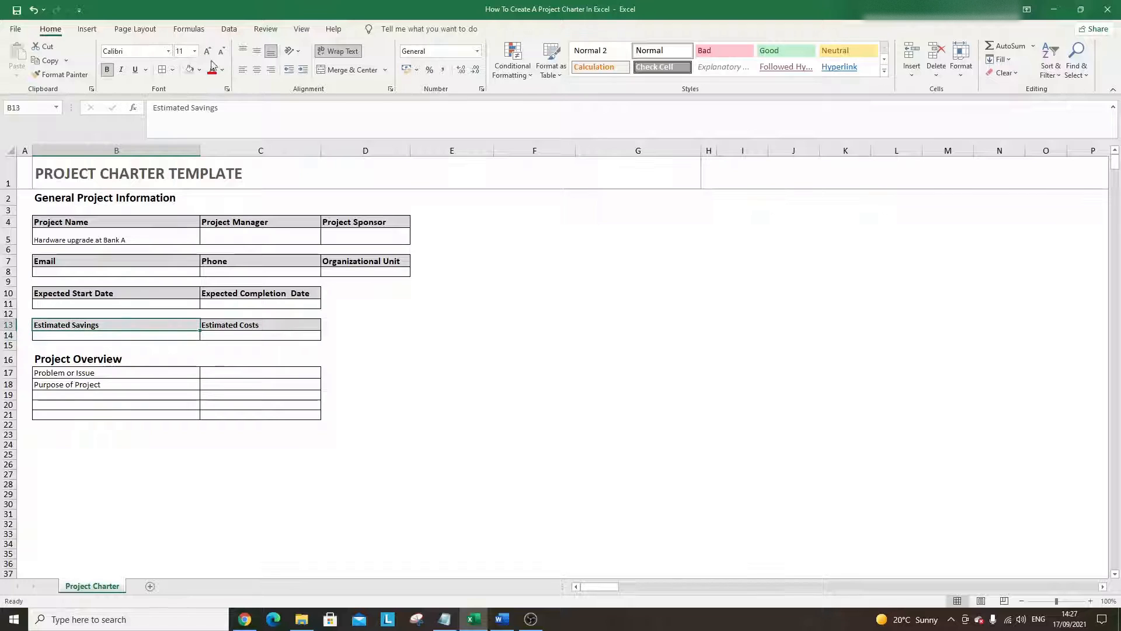
{"action": "left_click", "coordinate": [208, 51]}
{"action": "left_click", "coordinate": [227, 325]}
{"action": "left_click", "coordinate": [207, 51]}
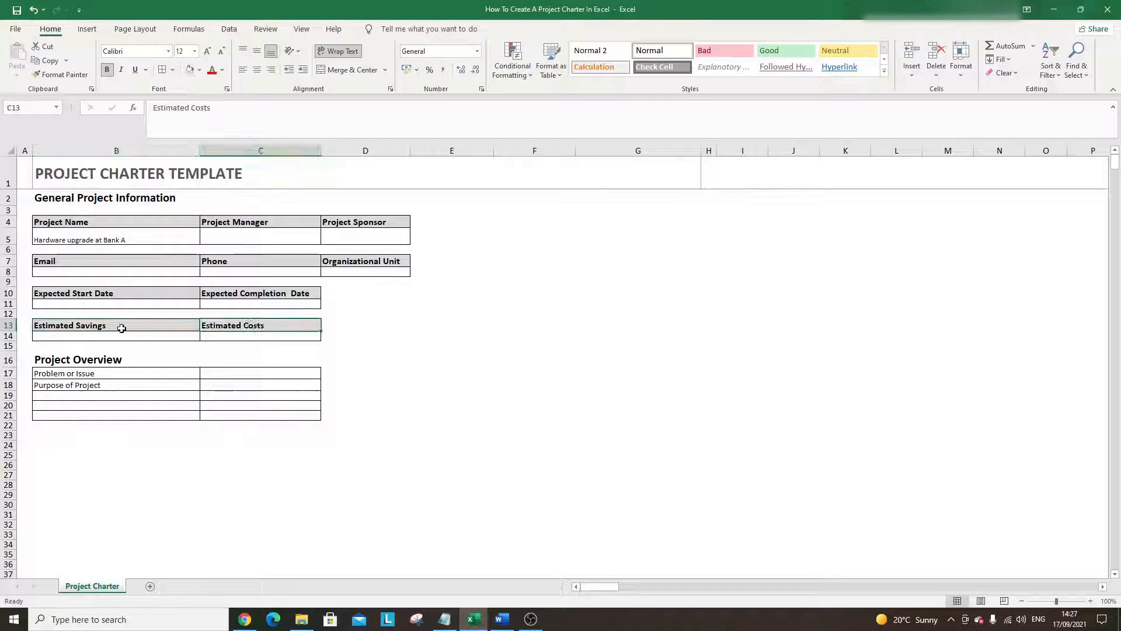
{"action": "left_click", "coordinate": [89, 396]}
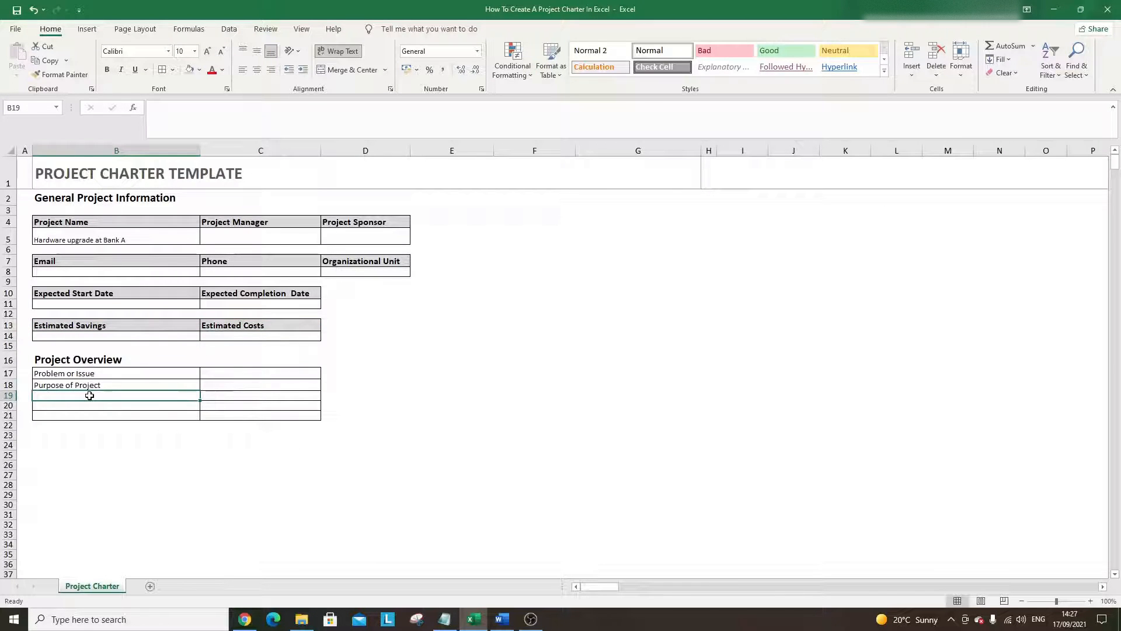
- Enter 'Business Case', 'Goals/Metrics' and 'Expected Deliverables' in B19:B21
{"action": "type", "text": "Busines"}
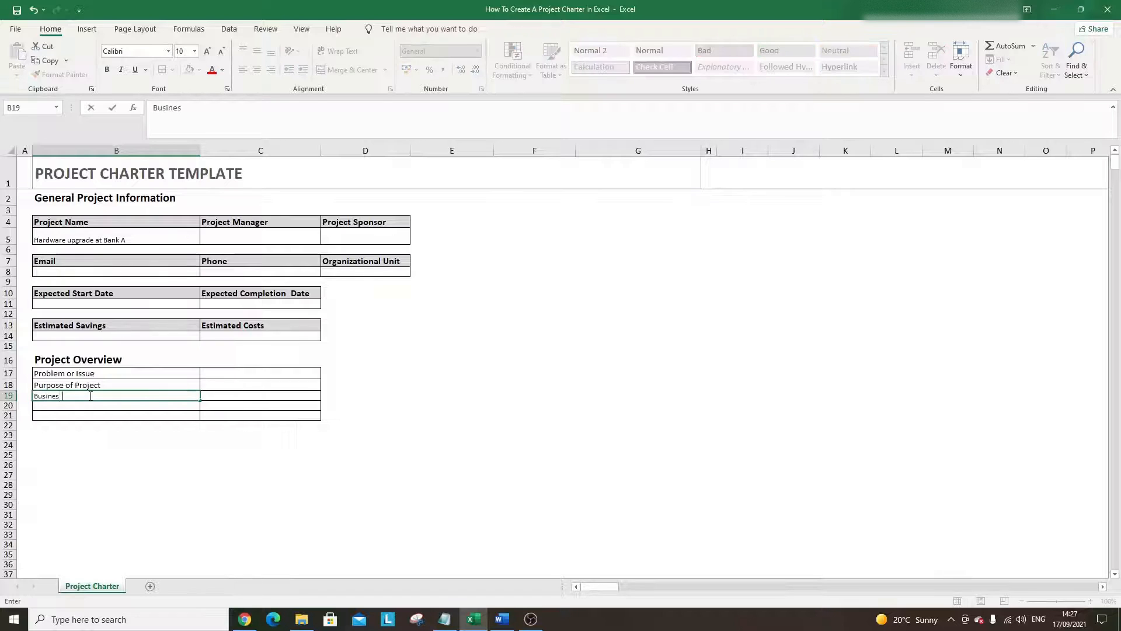
{"action": "type", "text": "s Case"}
{"action": "key", "text": "Return"}
{"action": "type", "text": "Goals/"}
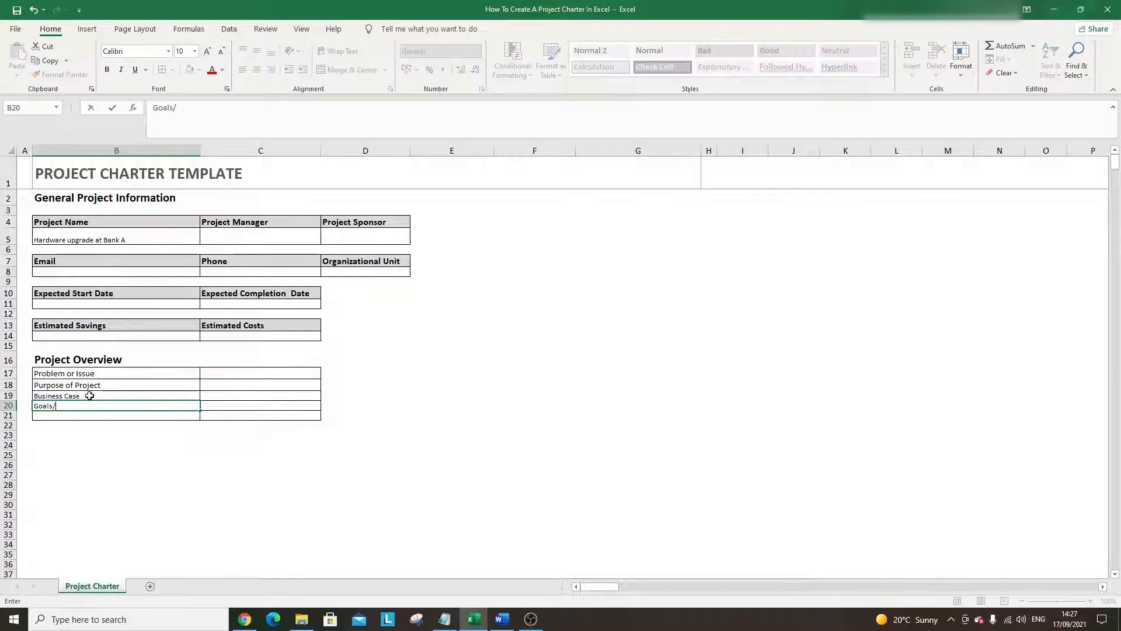
{"action": "type", "text": "Metrics"}
{"action": "key", "text": "Return"}
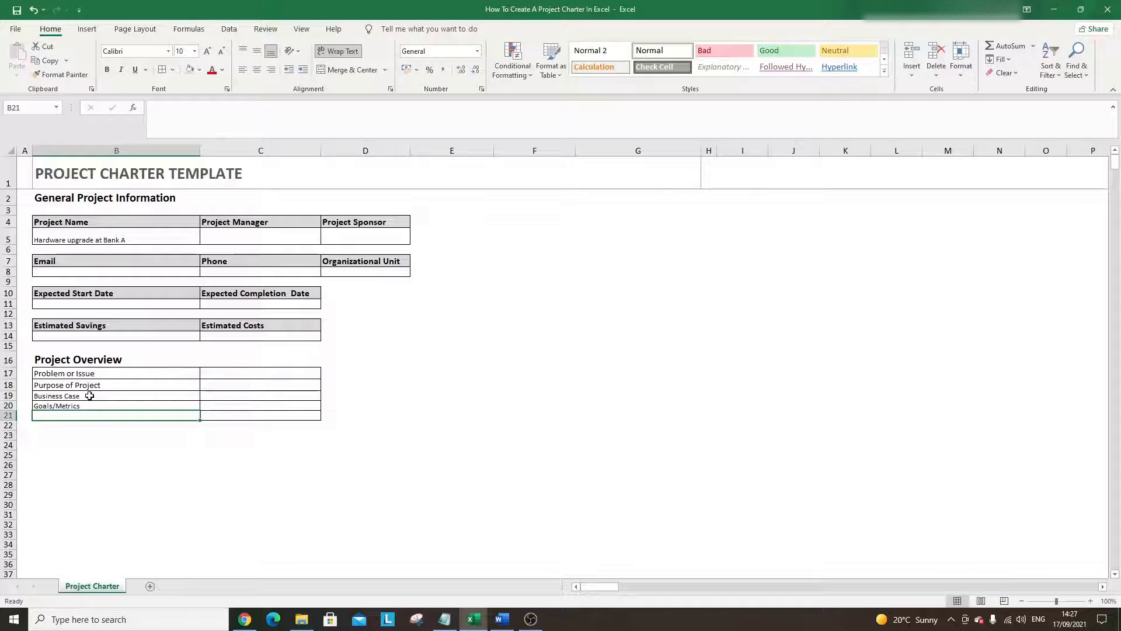
{"action": "type", "text": "Expected"}
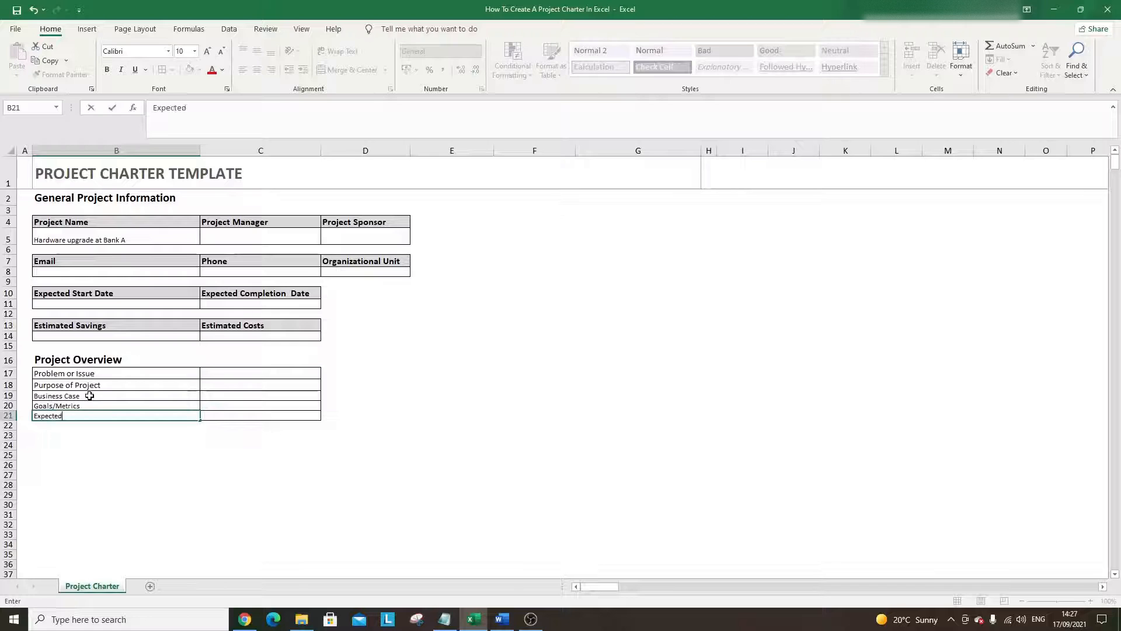
{"action": "type", "text": " Deliver ables"}
{"action": "key", "text": "Return"}
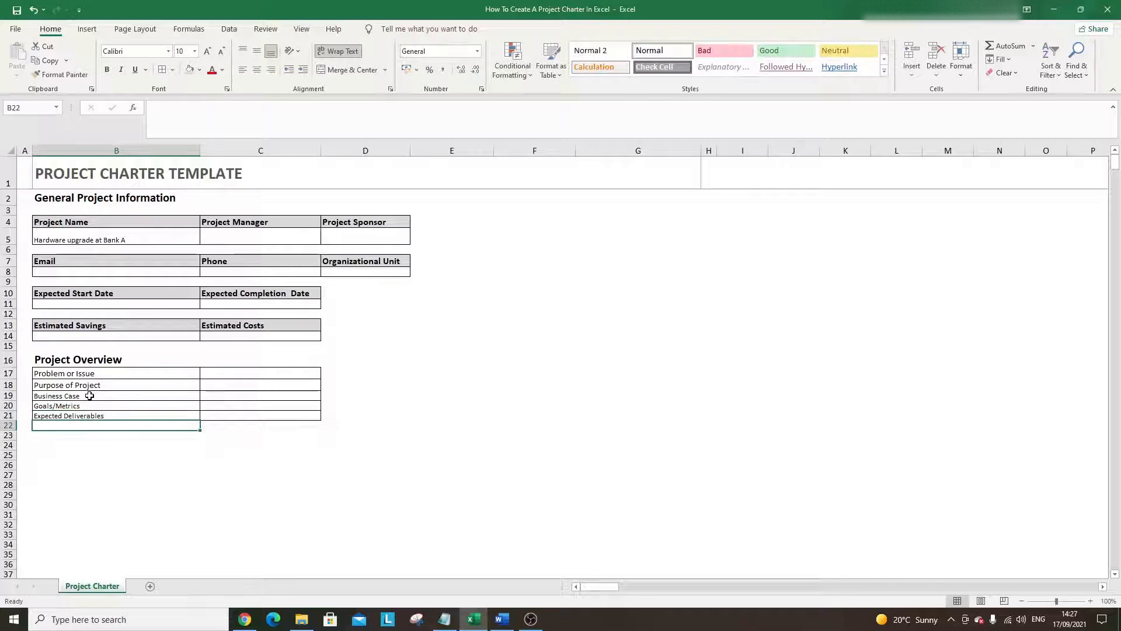
- Set the B19:B21 overview labels to 11-point font size
{"action": "left_click_drag", "start_coordinate": [99, 397], "coordinate": [100, 416]}
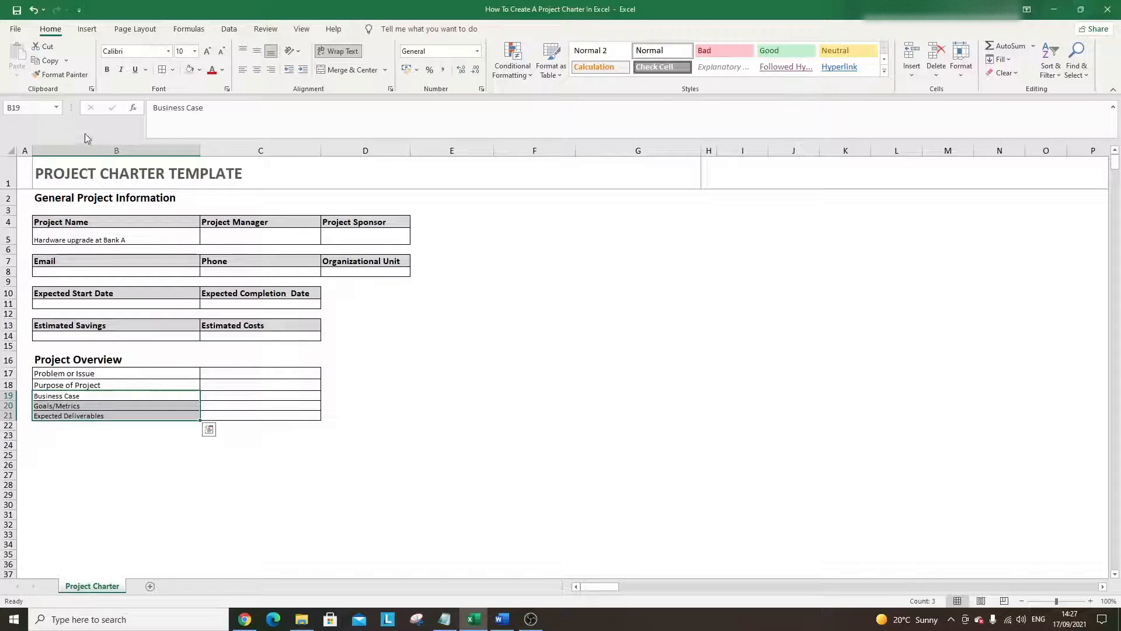
{"action": "left_click", "coordinate": [206, 53]}
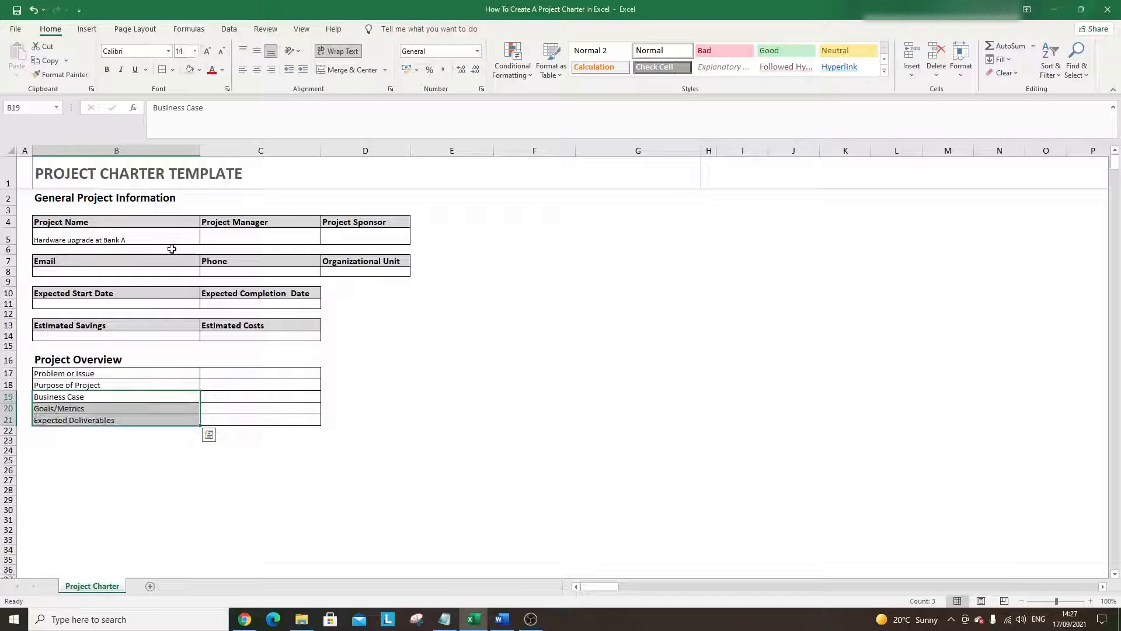
{"action": "left_click", "coordinate": [157, 396]}
{"action": "left_click_drag", "start_coordinate": [155, 376], "coordinate": [157, 415]}
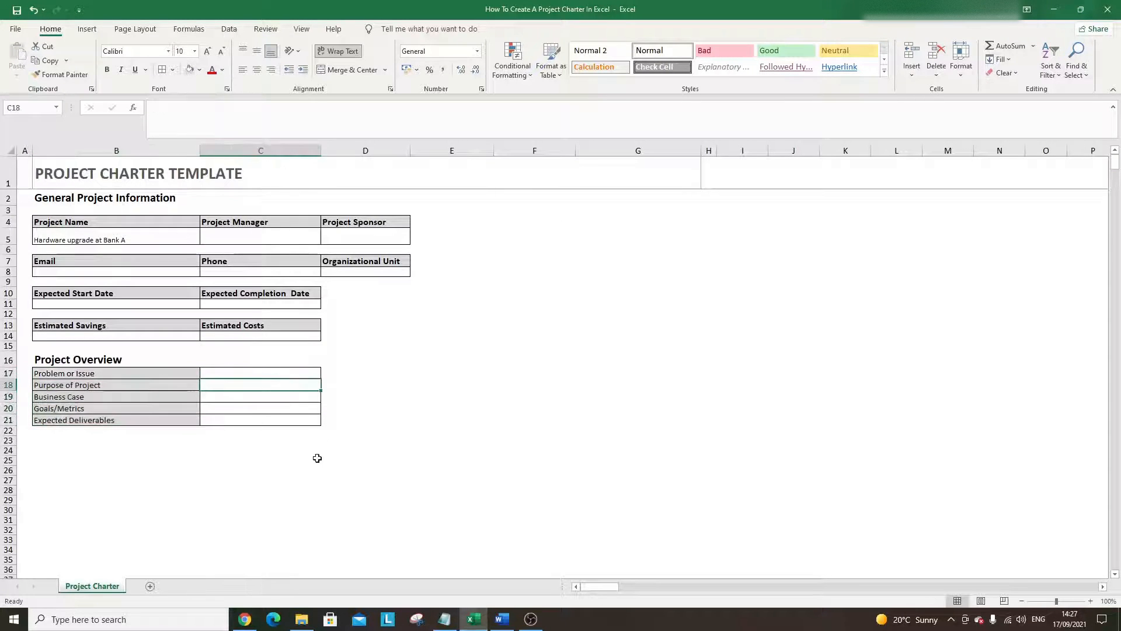
{"action": "left_click", "coordinate": [304, 471]}
{"action": "left_click_drag", "start_coordinate": [278, 383], "coordinate": [254, 417]}
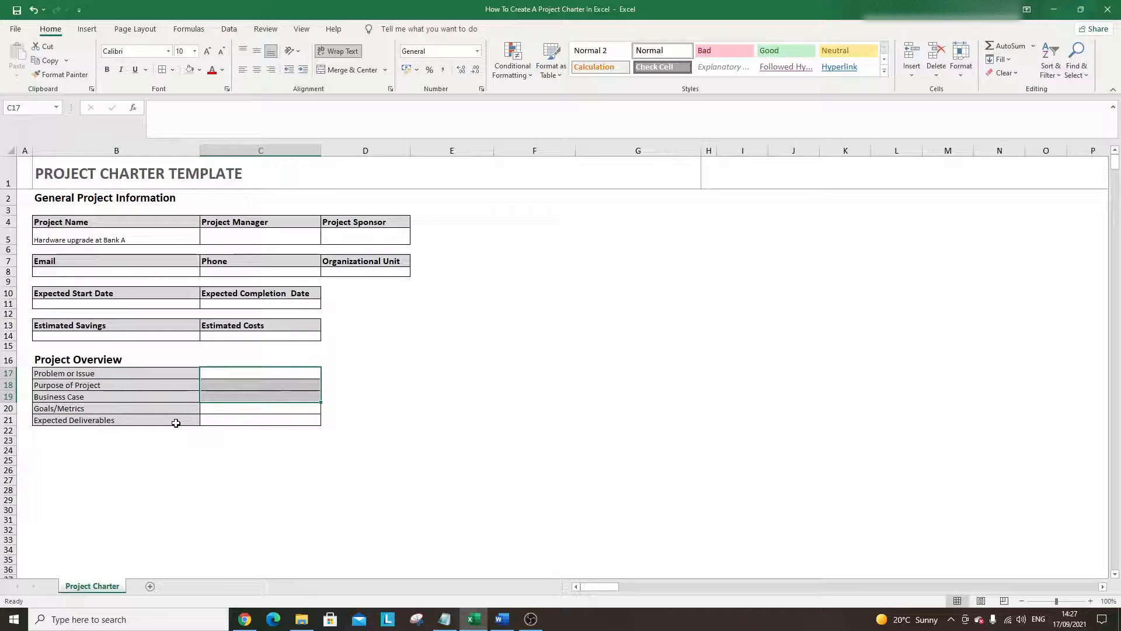
{"action": "left_click", "coordinate": [160, 452]}
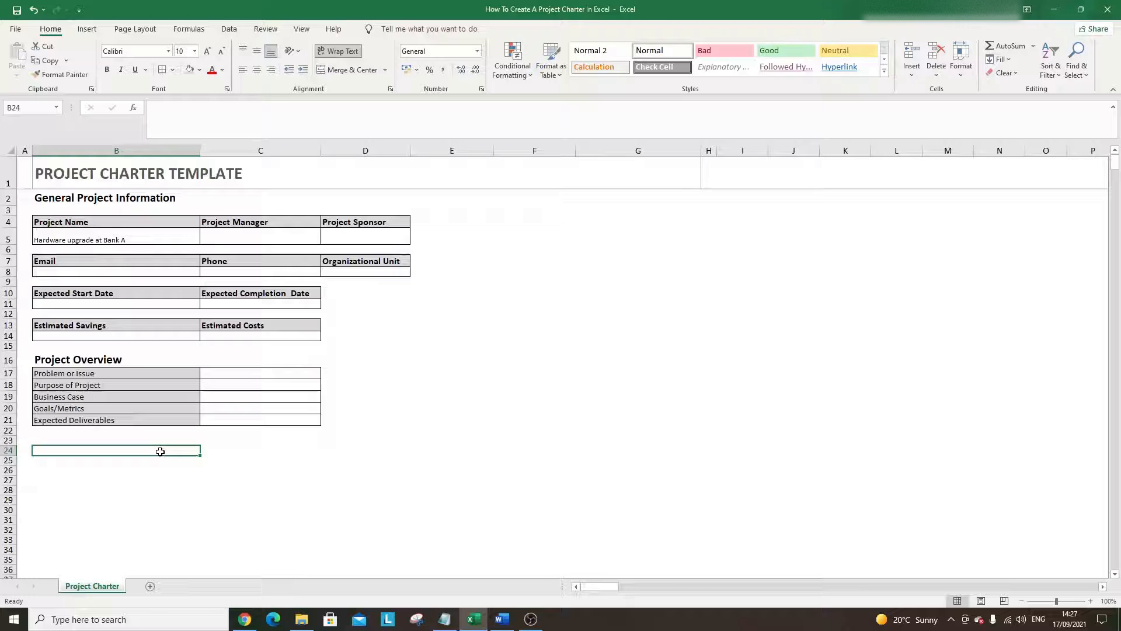
- Copy the Project Overview heading into B23 and retitle it 'Project Scope'
{"action": "left_click", "coordinate": [117, 360]}
{"action": "key", "text": "ctrl+c"}
{"action": "left_click", "coordinate": [103, 442]}
{"action": "key", "text": "ctrl+v"}
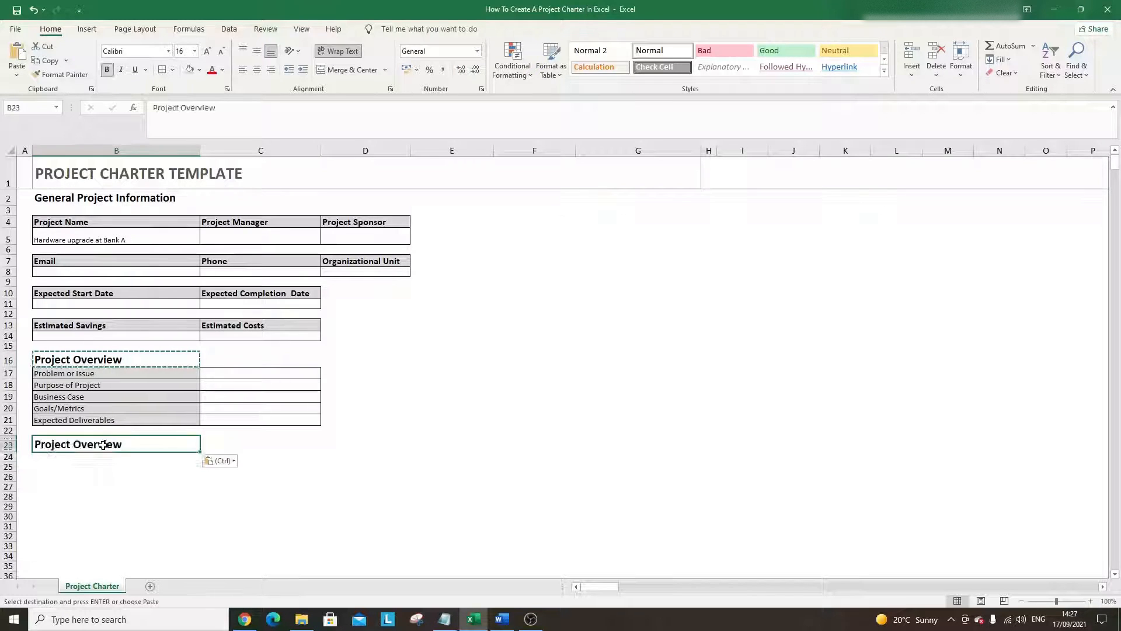
{"action": "double_click", "coordinate": [103, 444]}
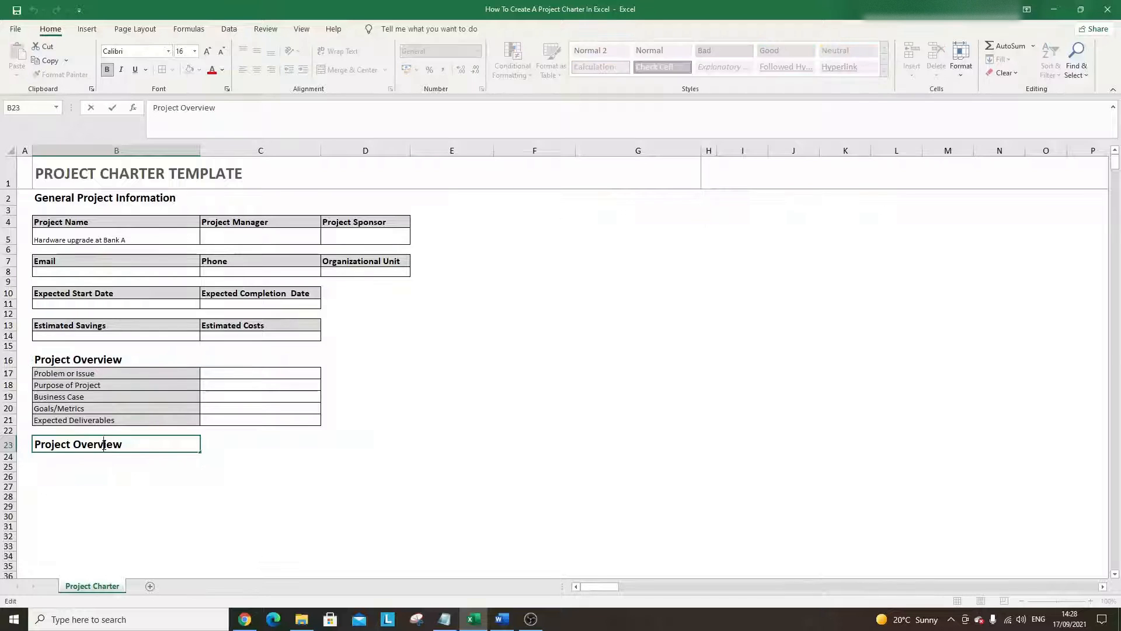
{"action": "double_click", "coordinate": [104, 444]}
{"action": "type", "text": "Scope"}
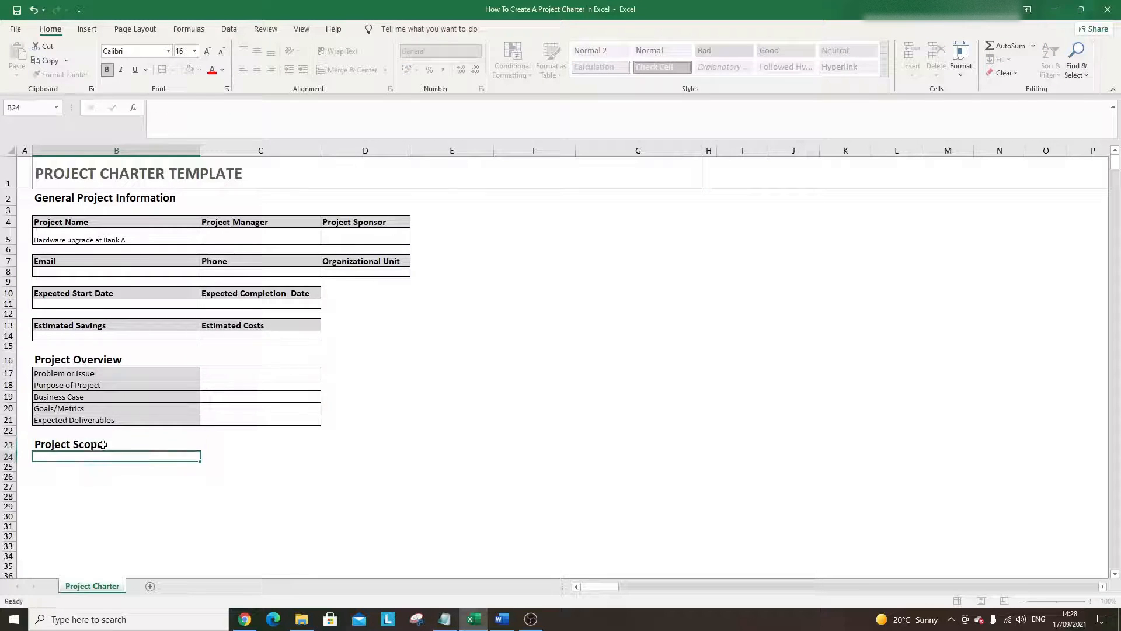
{"action": "key", "text": "Return"}
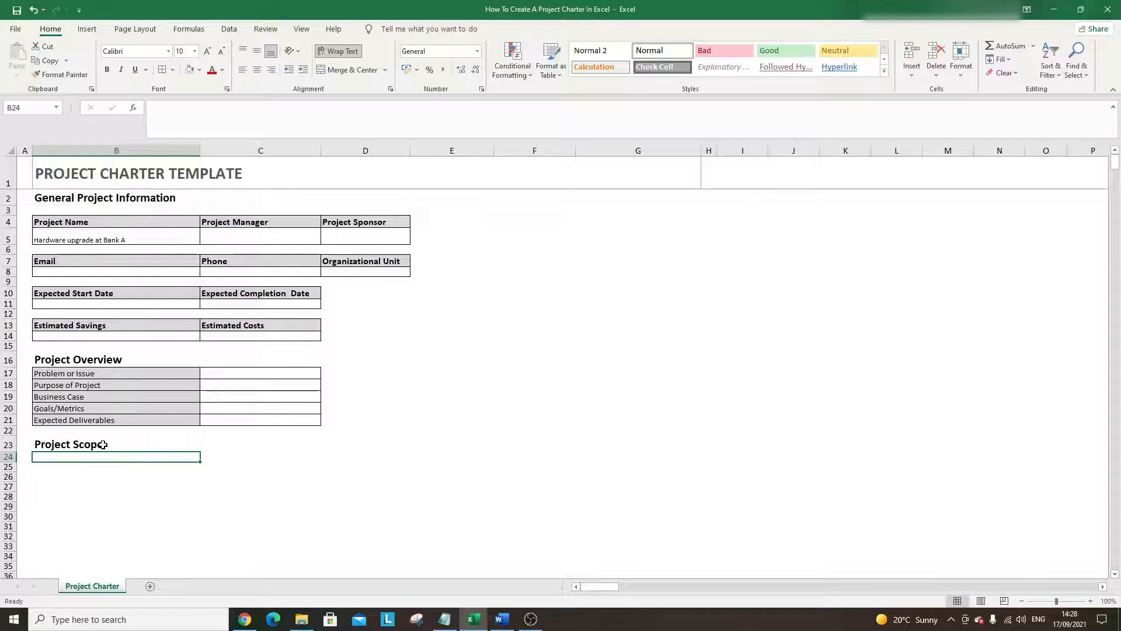
- Copy the B17:C18 rows to B24:C25 and label them 'Within Scope' and 'Outside Of Scope'
{"action": "left_click_drag", "start_coordinate": [101, 373], "coordinate": [205, 386]}
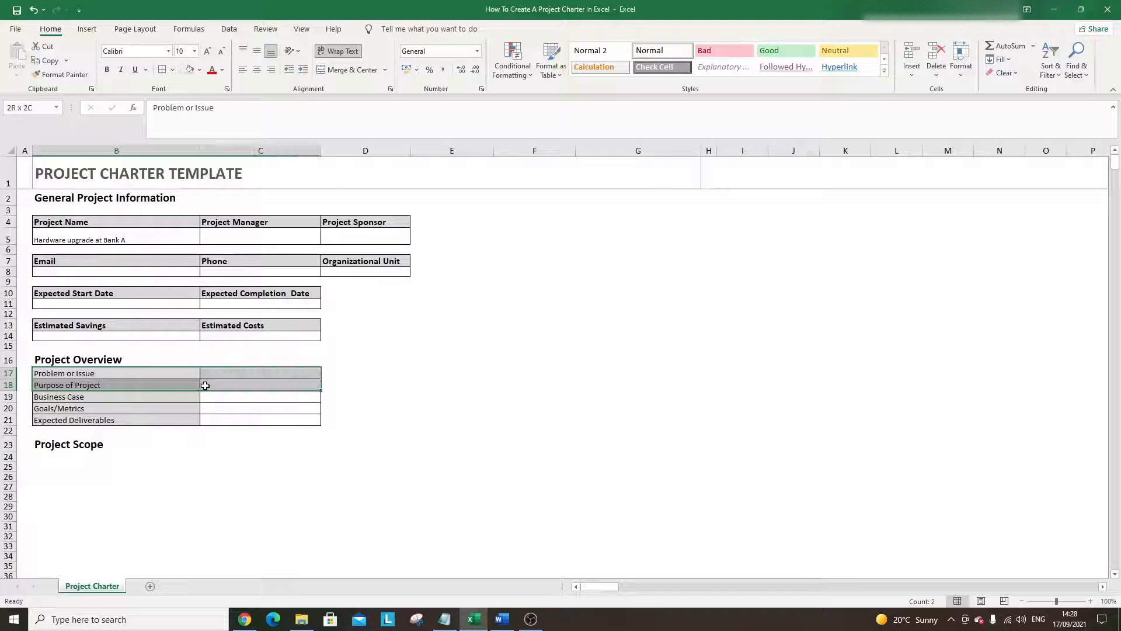
{"action": "key", "text": "ctrl+c"}
{"action": "left_click", "coordinate": [104, 456]}
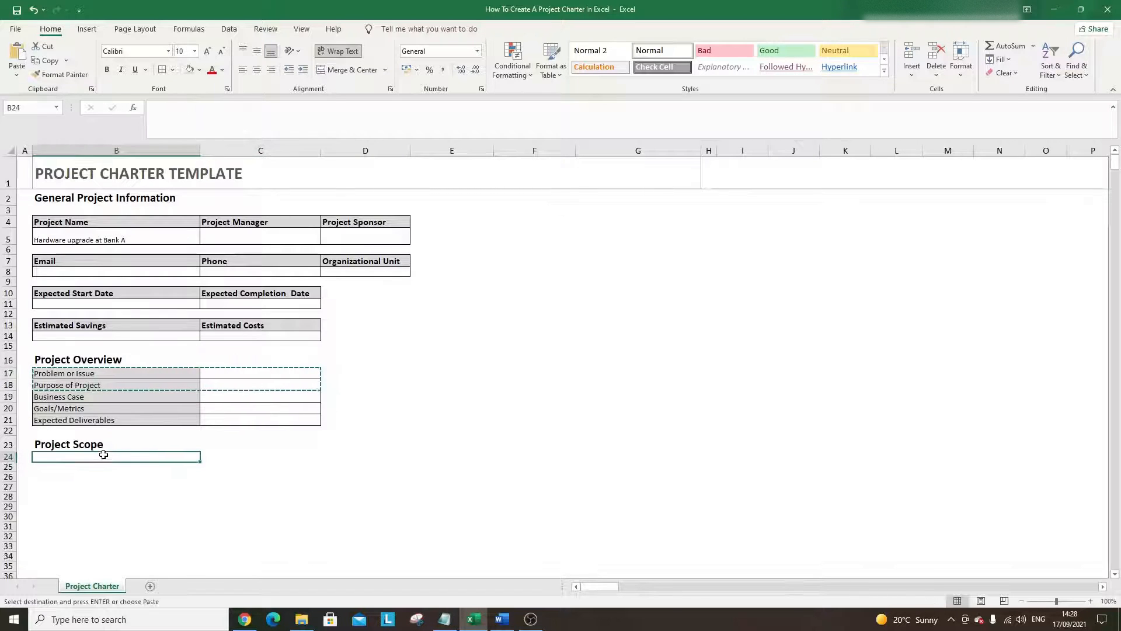
{"action": "key", "text": "ctrl+v"}
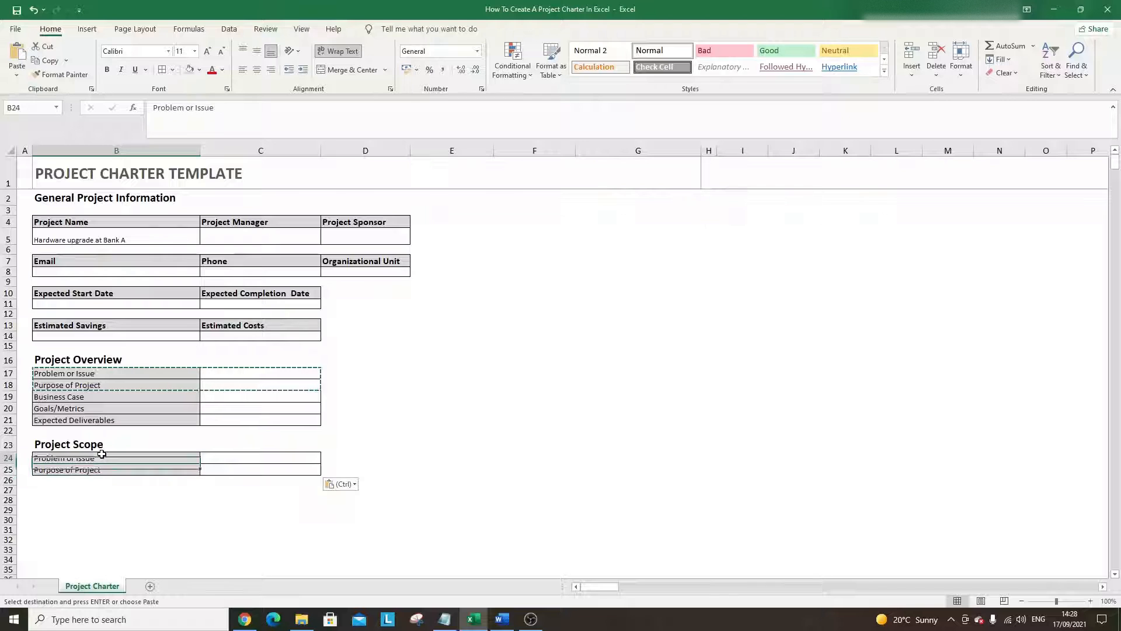
{"action": "type", "text": "Within Scope"}
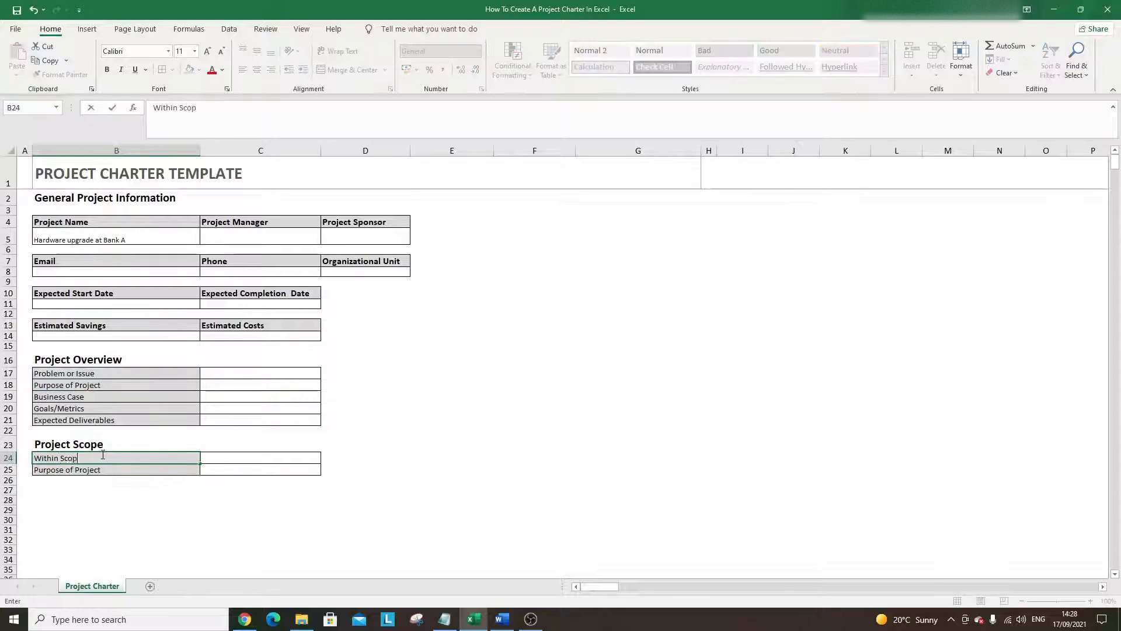
{"action": "key", "text": "Return"}
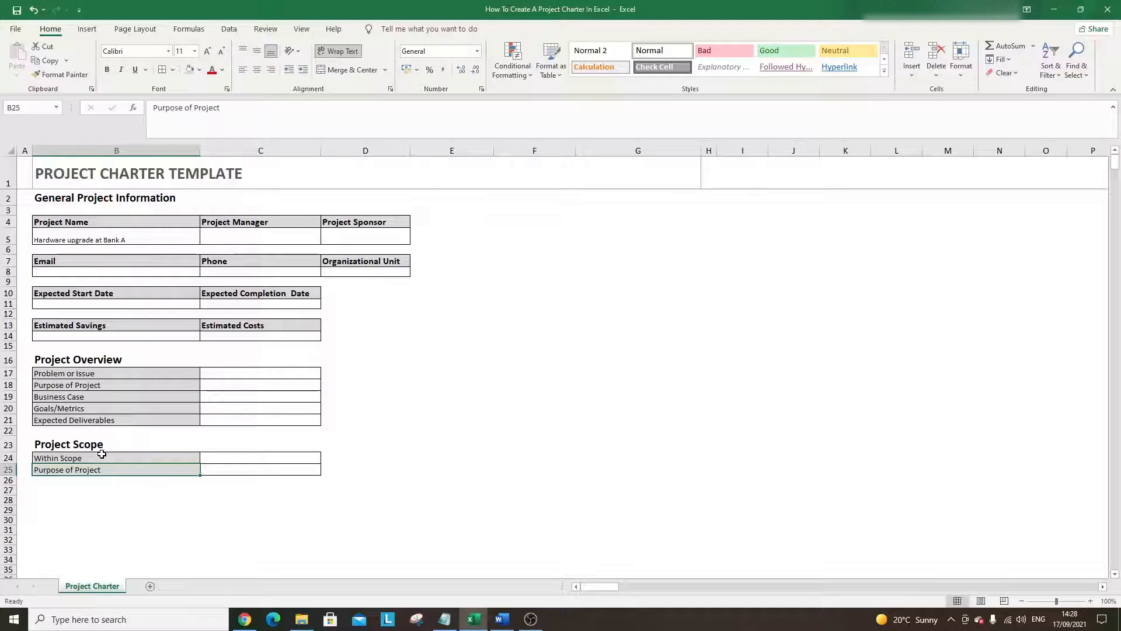
{"action": "type", "text": "Within Scope"}
{"action": "key", "text": "BackSpace"}
{"action": "key", "text": "BackSpace"}
{"action": "key", "text": "BackSpace"}
{"action": "key", "text": "BackSpace"}
{"action": "key", "text": "BackSpace"}
{"action": "key", "text": "BackSpace"}
{"action": "key", "text": "BackSpace"}
{"action": "key", "text": "BackSpace"}
{"action": "key", "text": "BackSpace"}
{"action": "key", "text": "BackSpace"}
{"action": "key", "text": "BackSpace"}
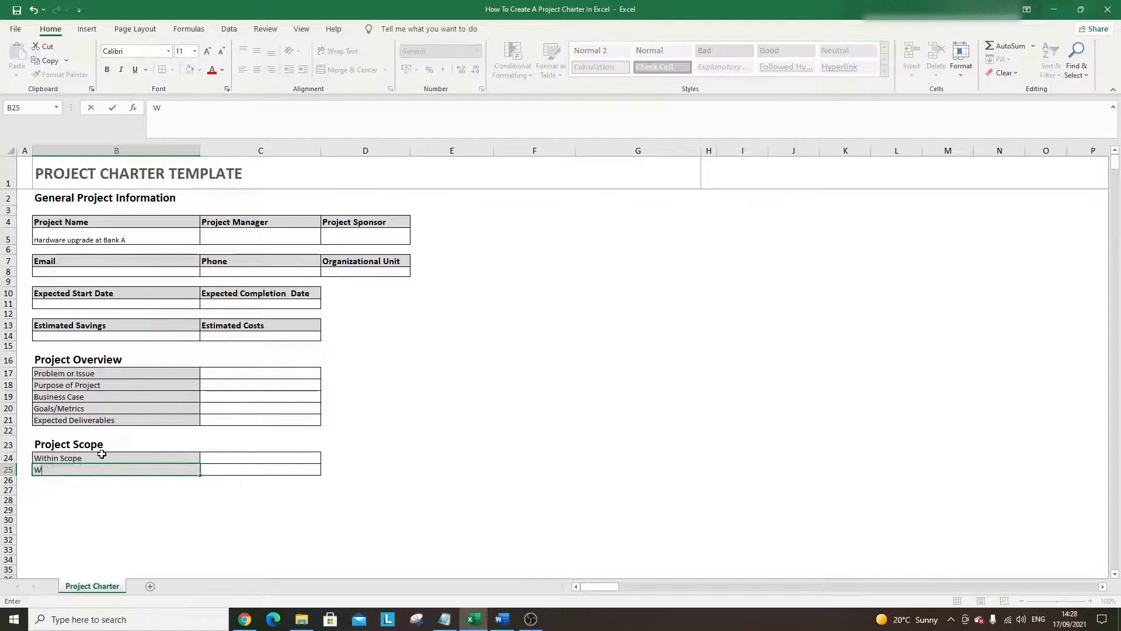
{"action": "type", "text": "Outside "}
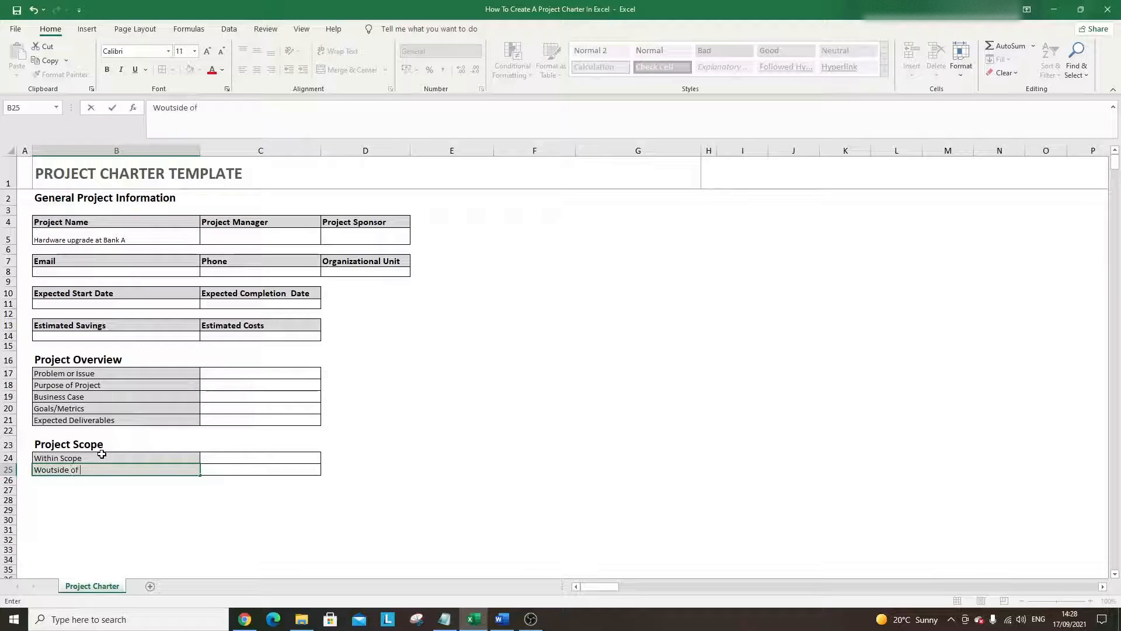
{"action": "type", "text": "Of Scope"}
{"action": "key", "text": "Return"}
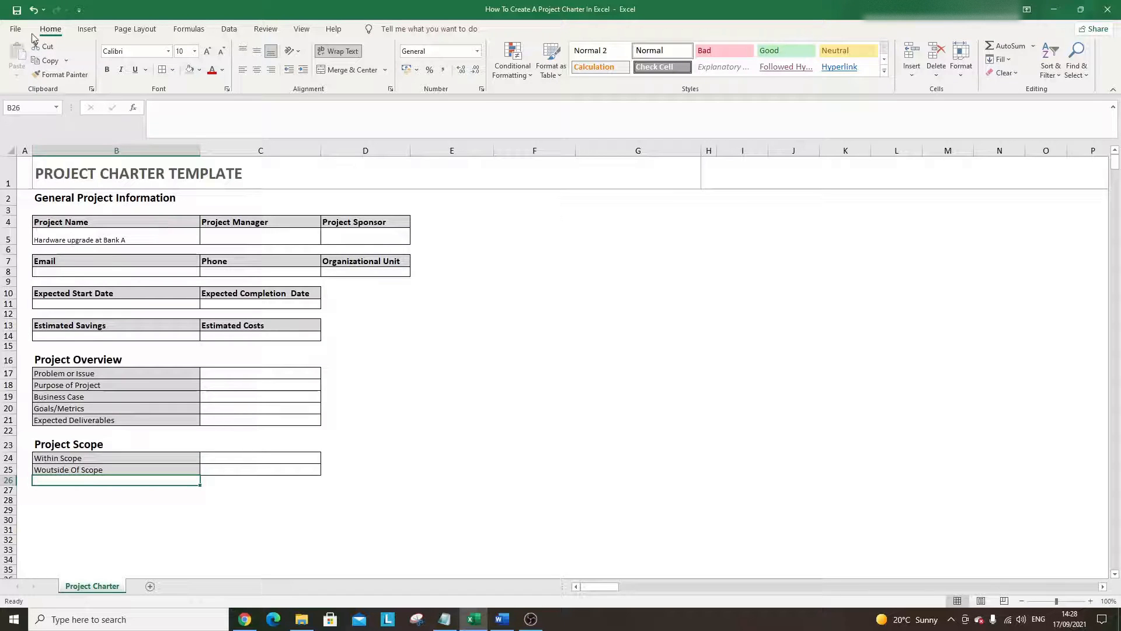
{"action": "scroll", "coordinate": [283, 335], "scroll_direction": "down", "scroll_amount": 1}
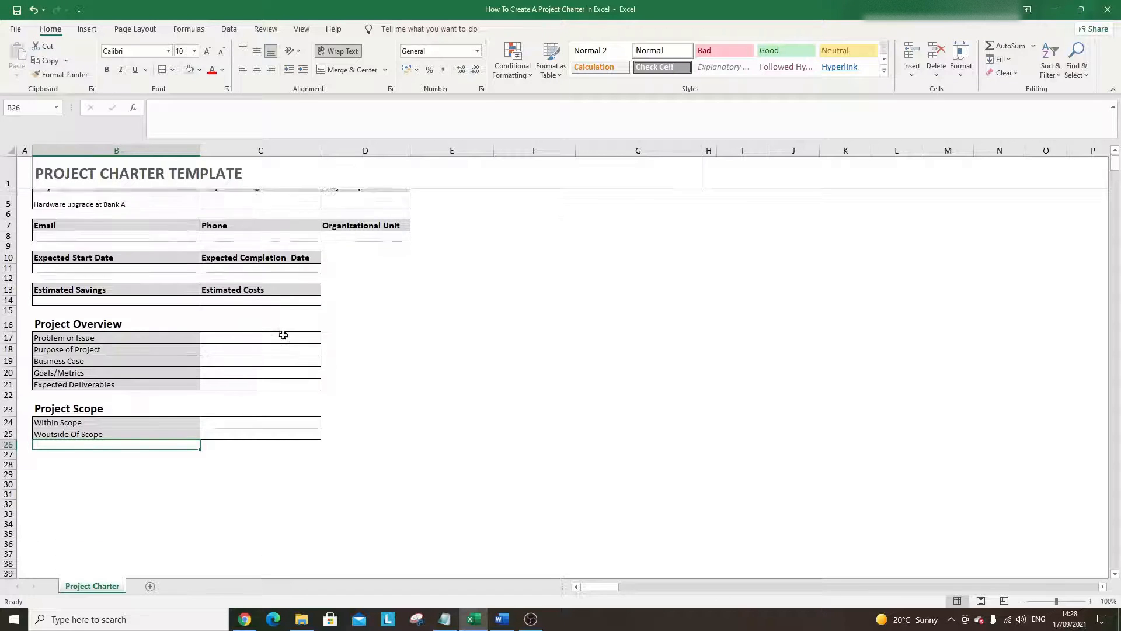
{"action": "left_click", "coordinate": [91, 454]}
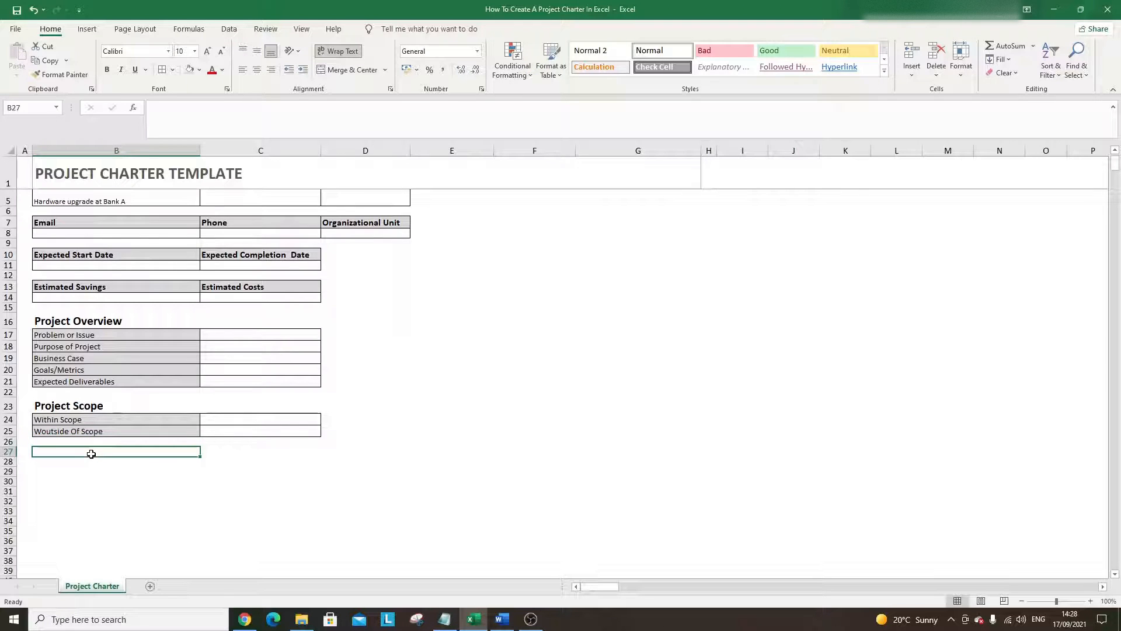
- Copy the Project Scope heading into B27 and retitle it 'Tentative Schedule'
{"action": "left_click", "coordinate": [88, 407]}
{"action": "key", "text": "ctrl+c"}
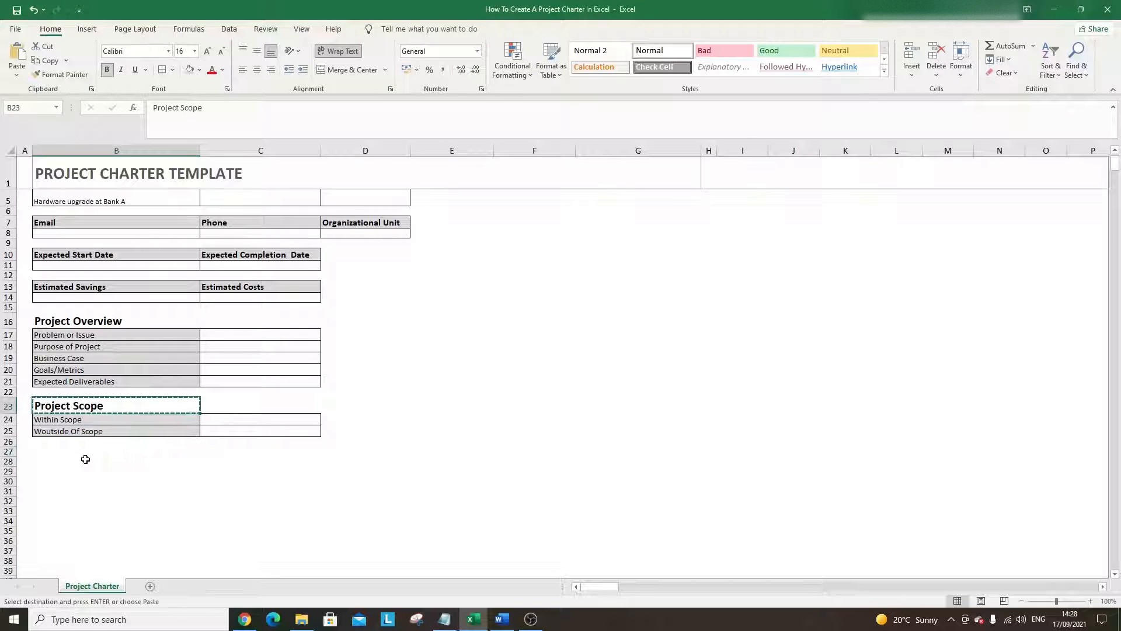
{"action": "left_click", "coordinate": [86, 460]}
{"action": "left_click", "coordinate": [83, 453]}
{"action": "key", "text": "ctrl+v"}
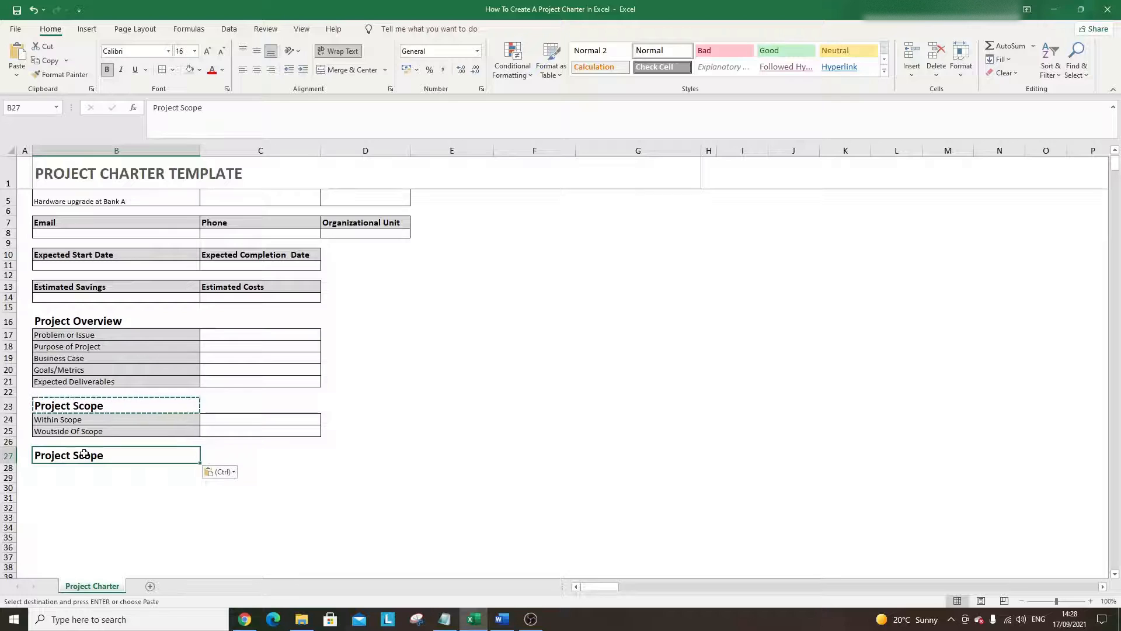
{"action": "type", "text": "Tenta"}
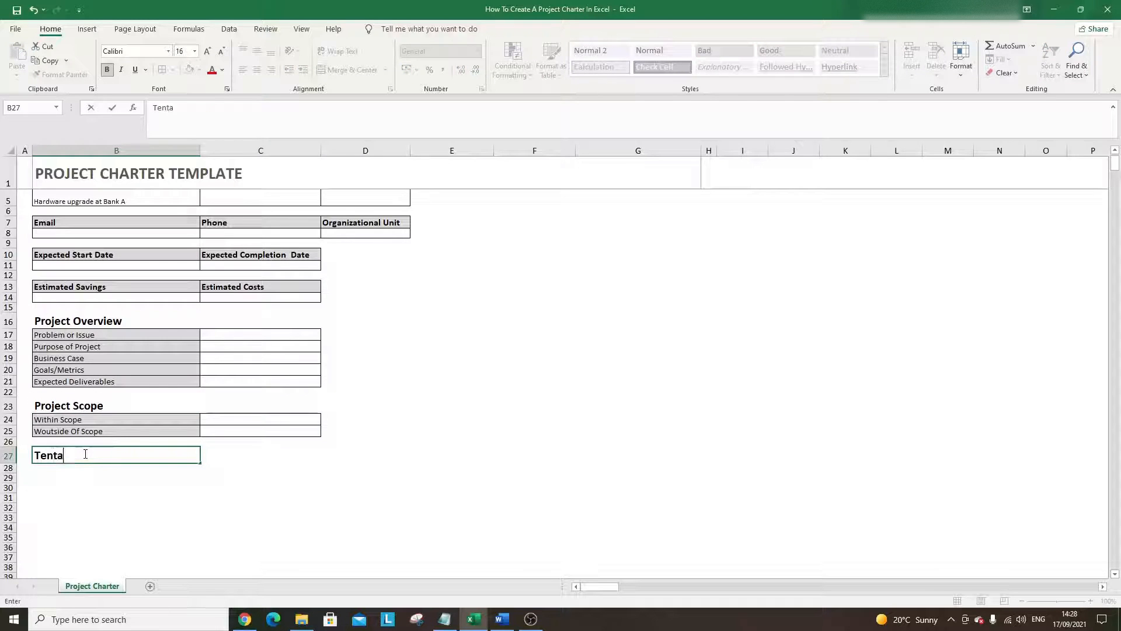
{"action": "type", "text": "tive Scheud"}
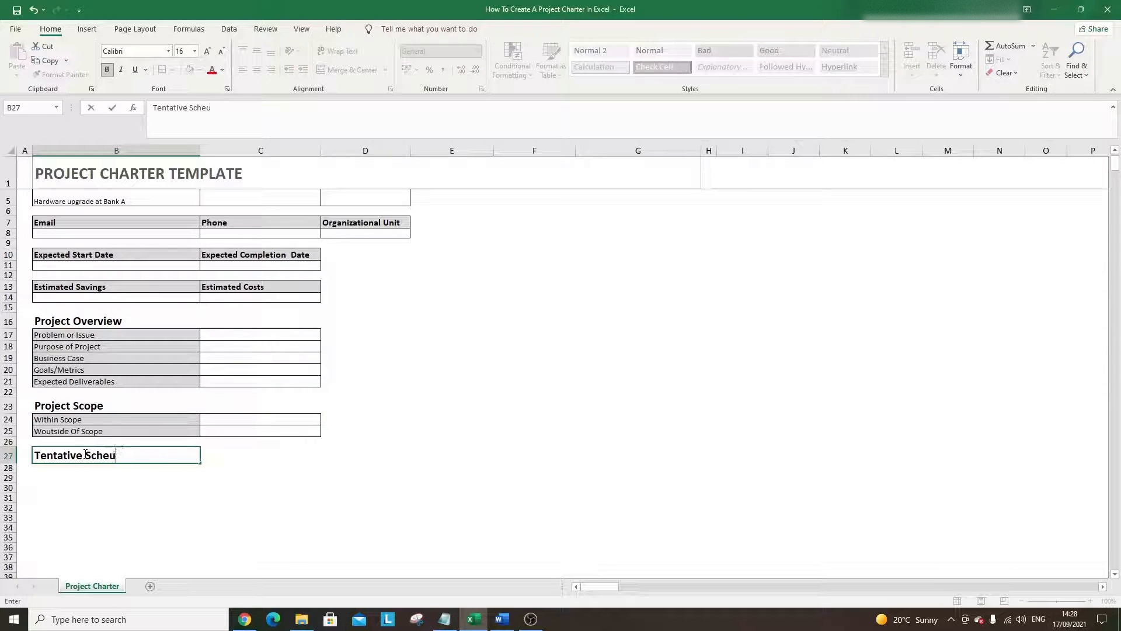
{"action": "key", "text": "BackSpace"}
{"action": "type", "text": "dule"}
{"action": "key", "text": "Return"}
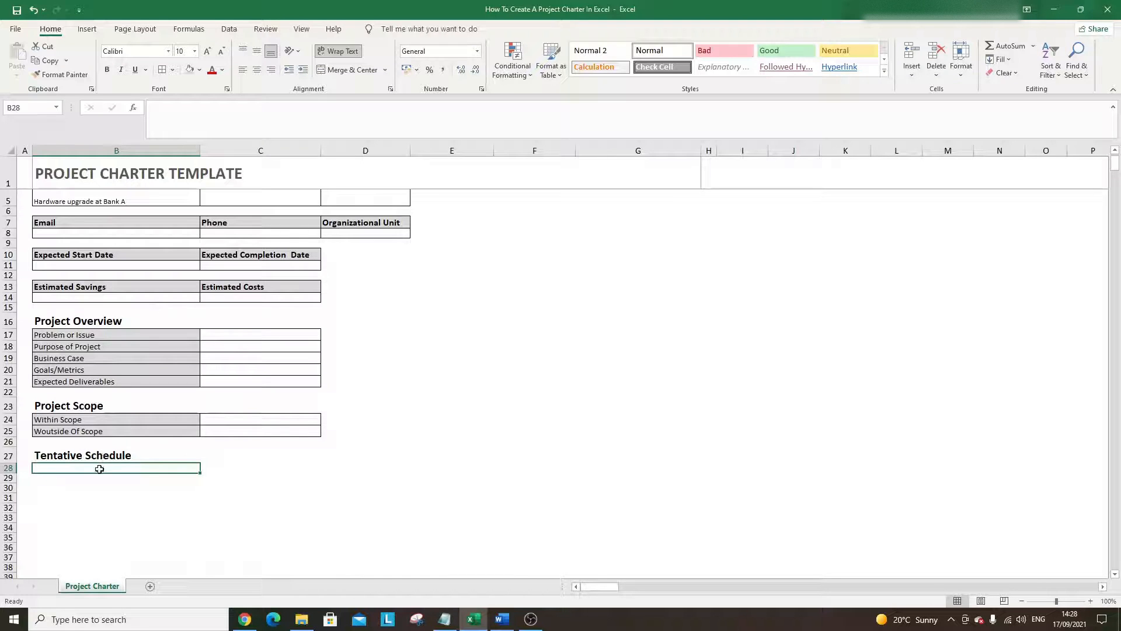
- Border B28:C35 and add a bold, size-12 'Key Milestone' header in B28
{"action": "left_click_drag", "start_coordinate": [100, 467], "coordinate": [205, 530]}
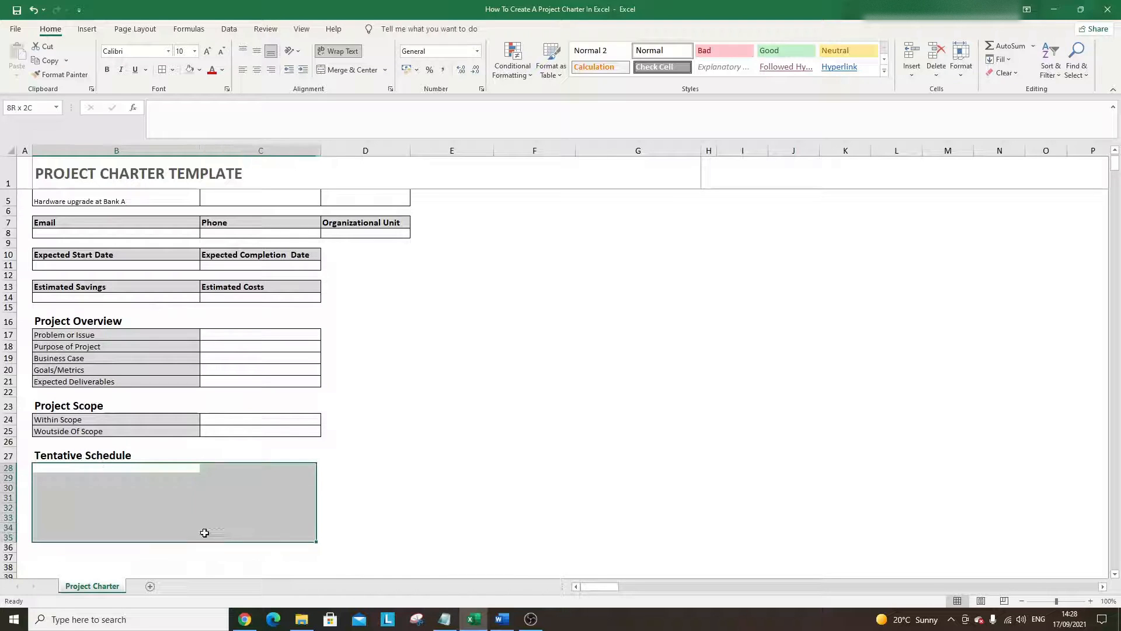
{"action": "left_click", "coordinate": [163, 71]}
{"action": "left_click", "coordinate": [83, 467]}
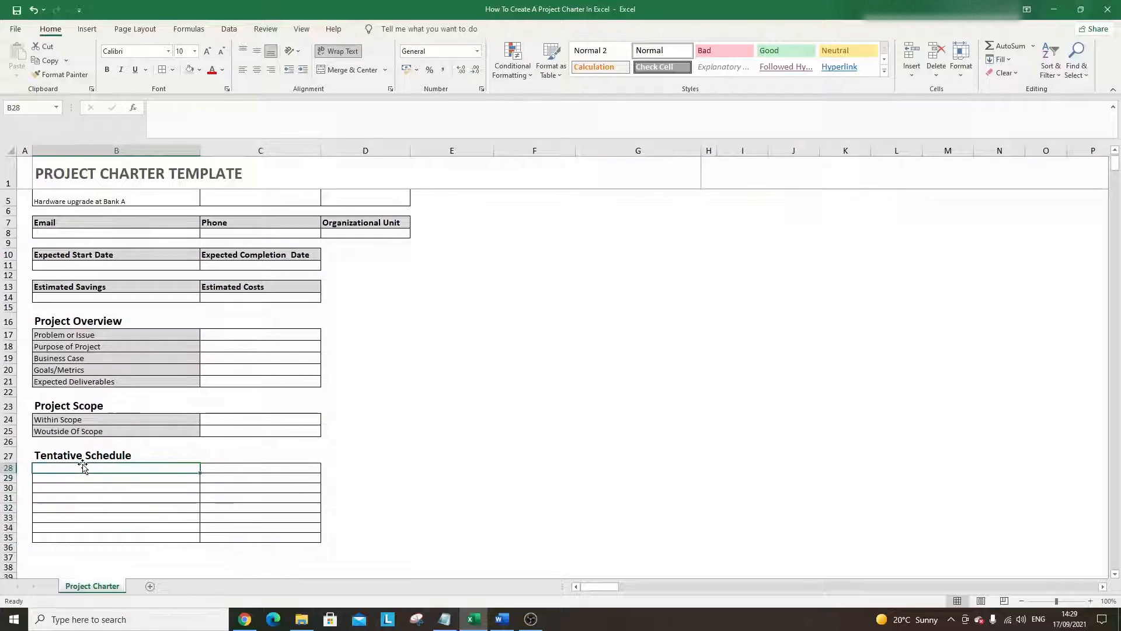
{"action": "type", "text": "Key Mile"}
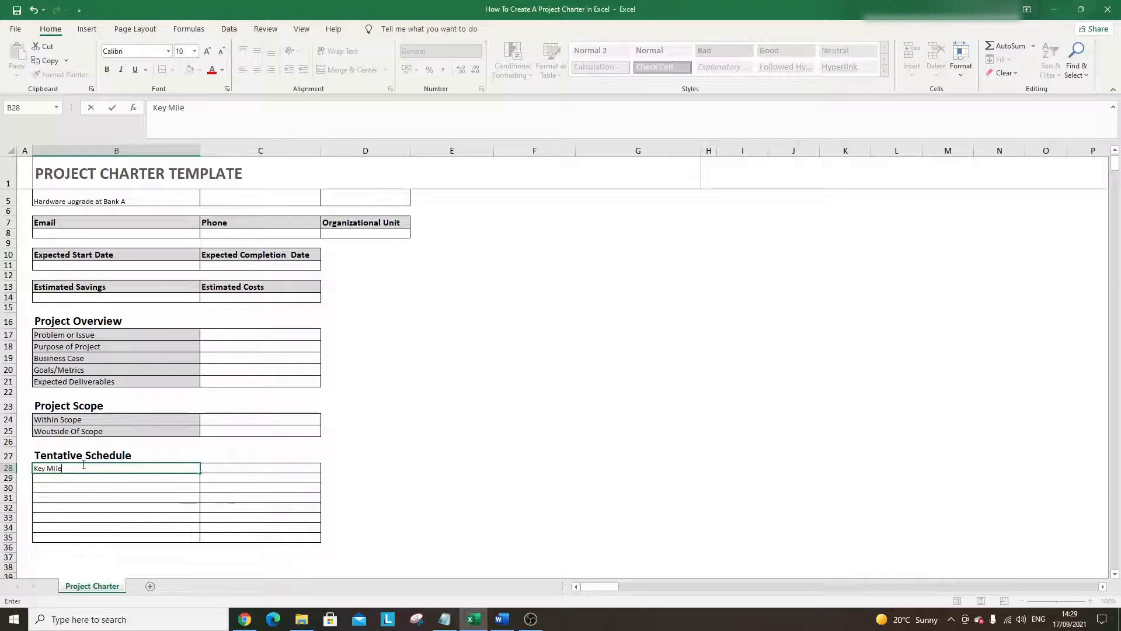
{"action": "type", "text": "stone"}
{"action": "key", "text": "Return"}
{"action": "left_click", "coordinate": [83, 467]}
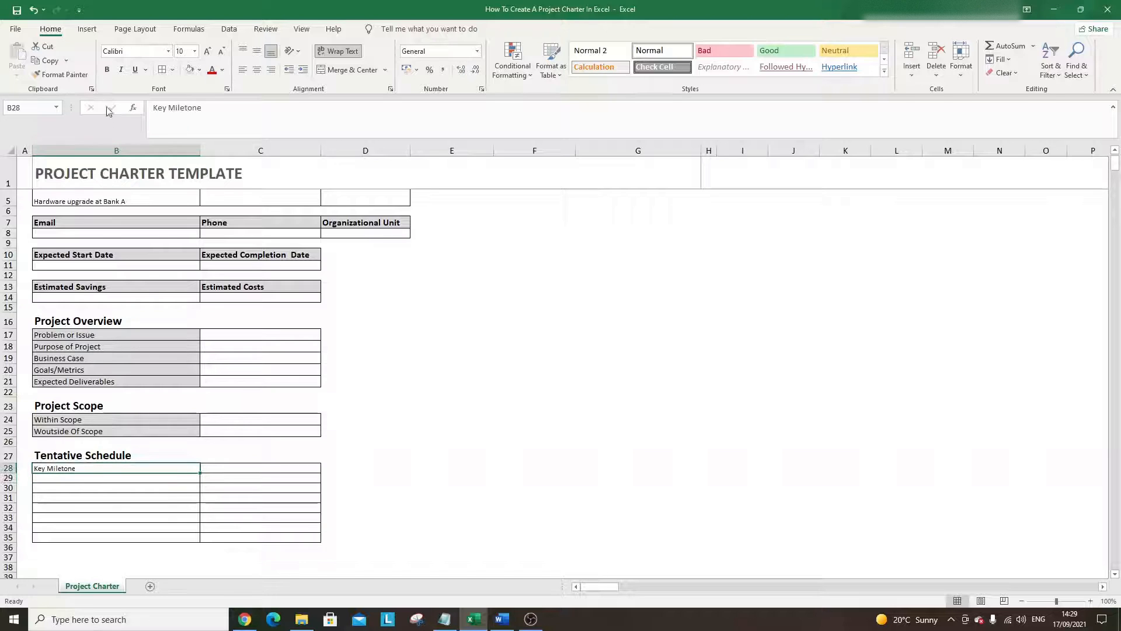
{"action": "left_click", "coordinate": [208, 52]}
{"action": "left_click", "coordinate": [208, 52]}
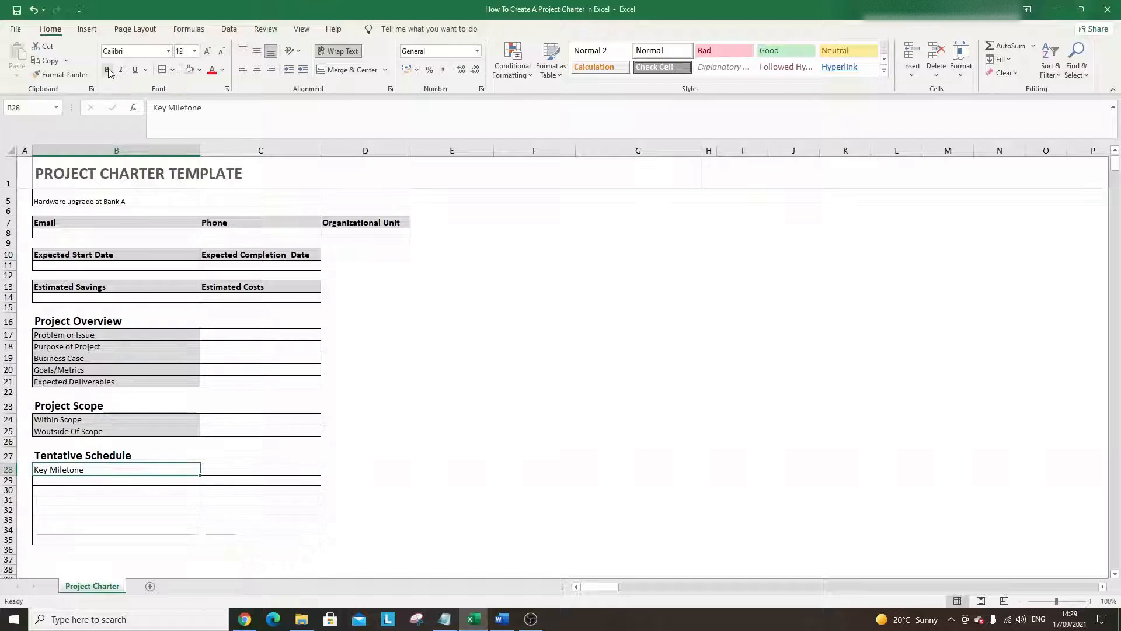
{"action": "left_click", "coordinate": [107, 70]}
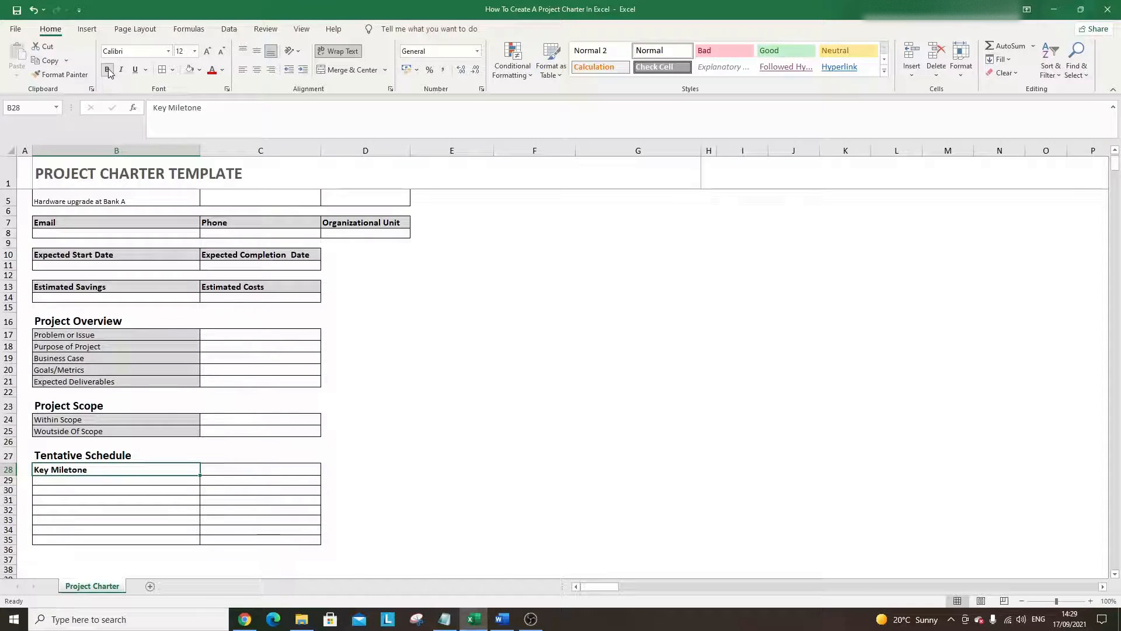
- Extend the bordered schedule cells into column D (D28:D35)
{"action": "left_click", "coordinate": [224, 472]}
{"action": "left_click_drag", "start_coordinate": [224, 472], "coordinate": [320, 541]}
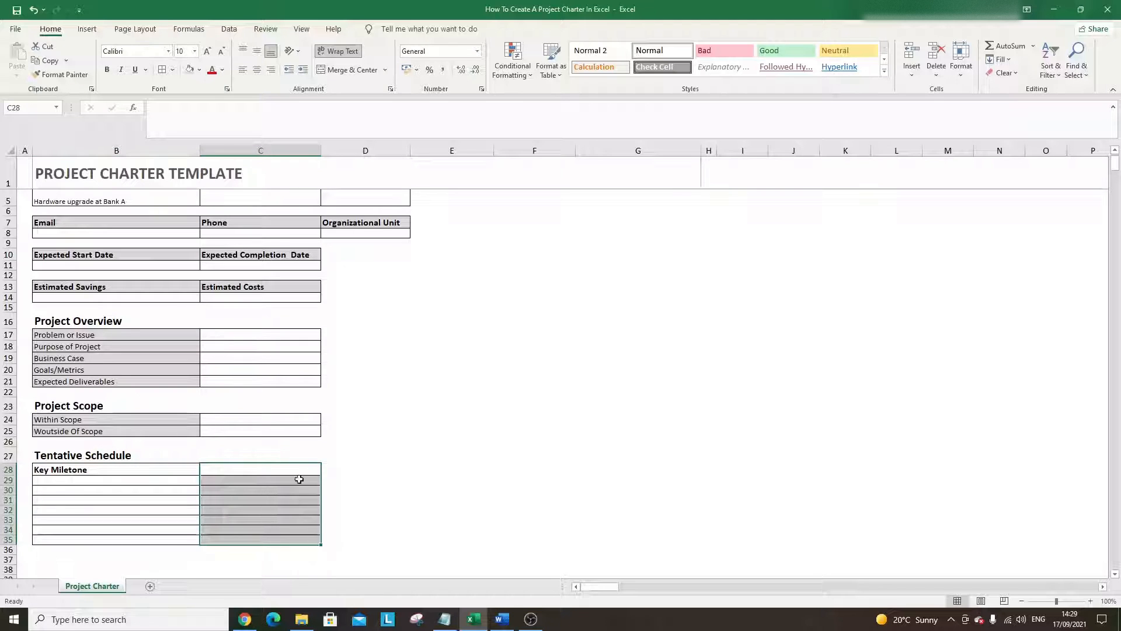
{"action": "left_click_drag", "start_coordinate": [320, 544], "coordinate": [381, 537]}
{"action": "left_click", "coordinate": [318, 539]}
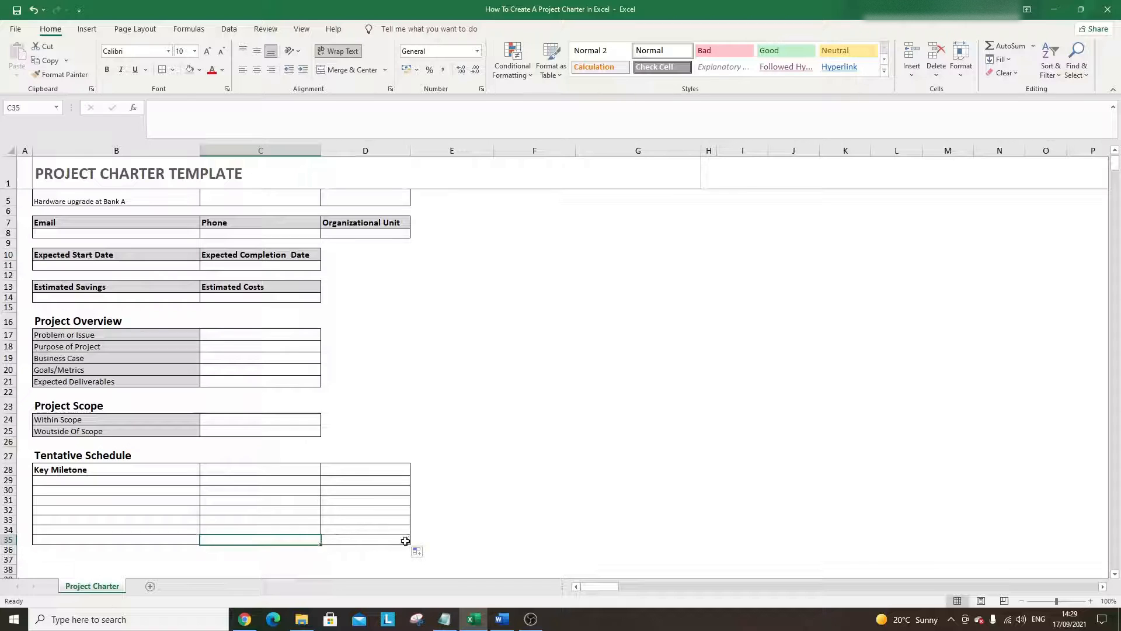
- Add bold, enlarged 'Start' and 'Finish' headers in C28 and D28
{"action": "left_click", "coordinate": [230, 471]}
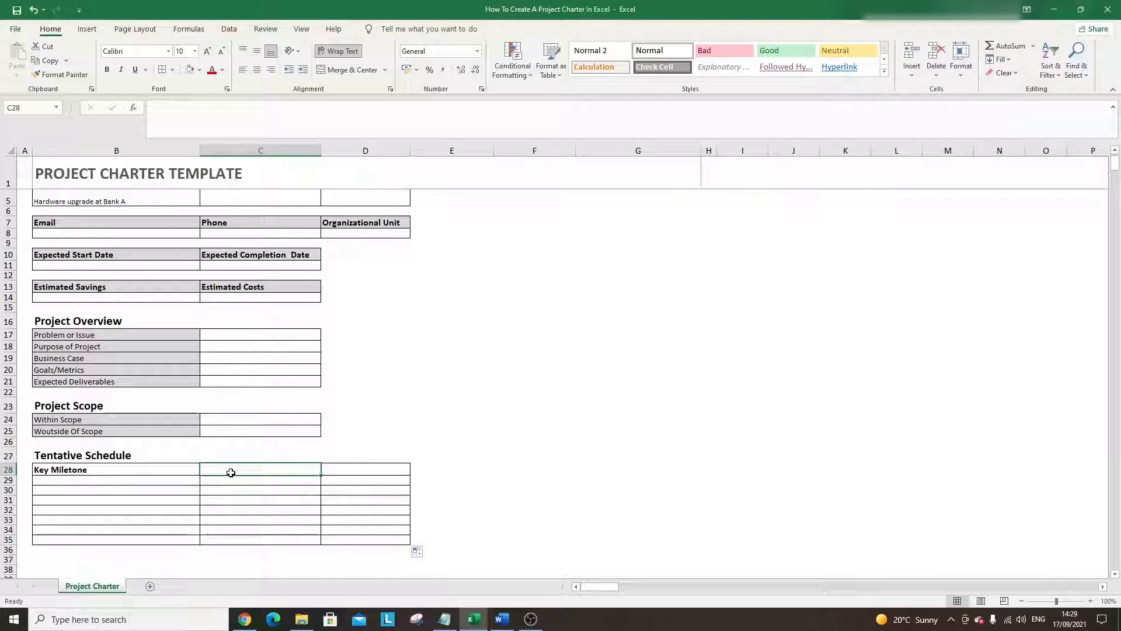
{"action": "type", "text": "Start"}
{"action": "key", "text": "Tab"}
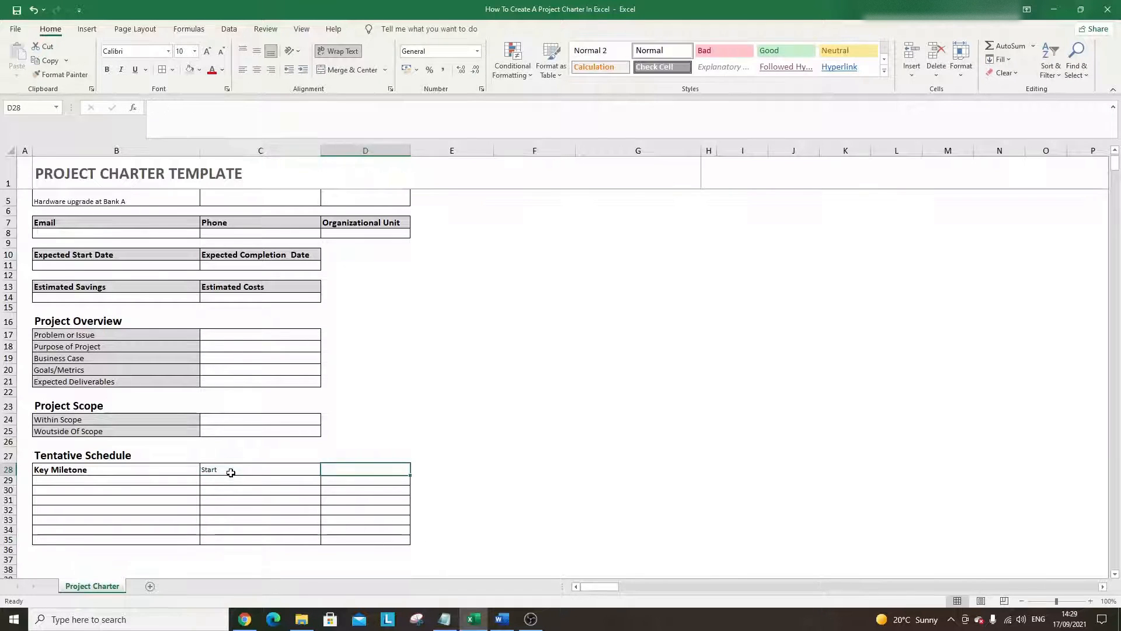
{"action": "type", "text": "En"}
{"action": "key", "text": "BackSpace"}
{"action": "key", "text": "BackSpace"}
{"action": "key", "text": "BackSpace"}
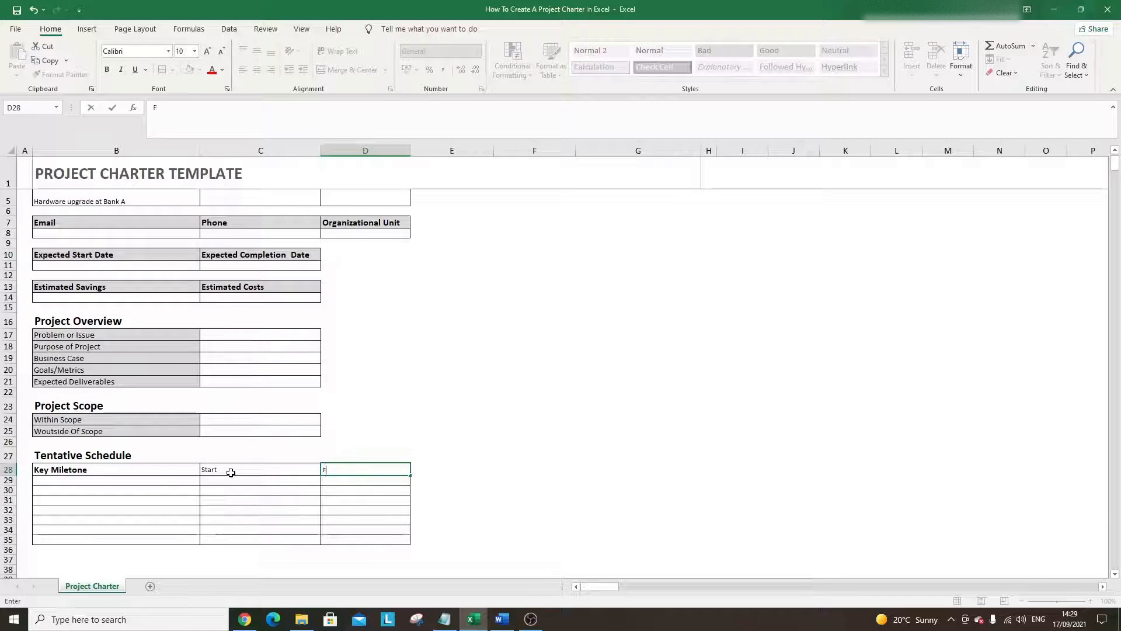
{"action": "type", "text": "Finish"}
{"action": "left_click_drag", "start_coordinate": [231, 472], "coordinate": [328, 470]}
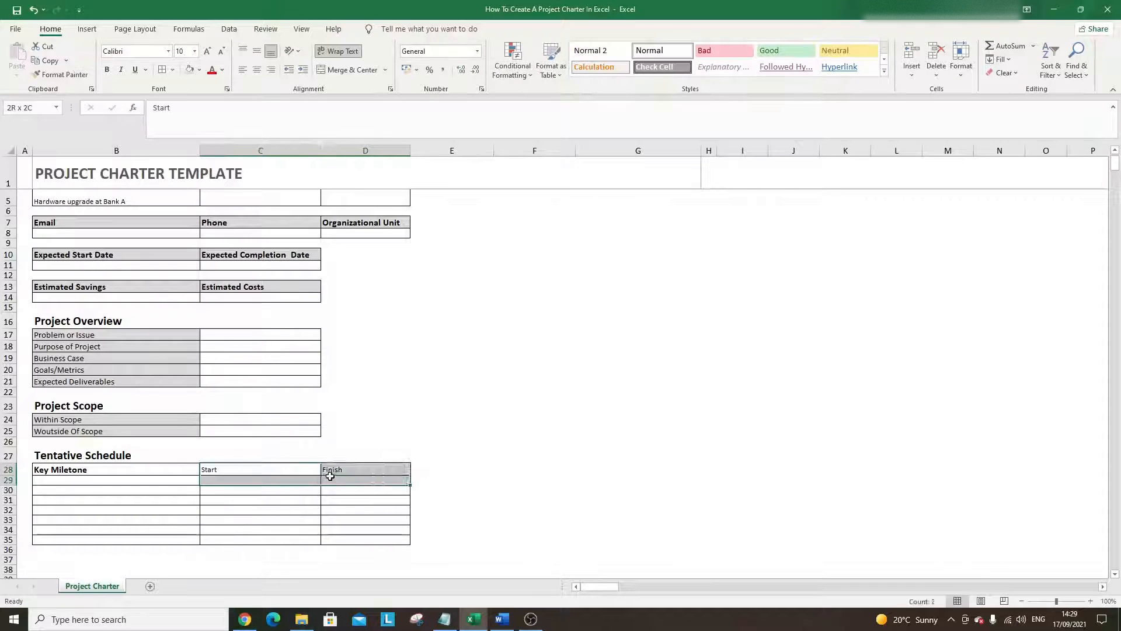
{"action": "left_click", "coordinate": [107, 69]}
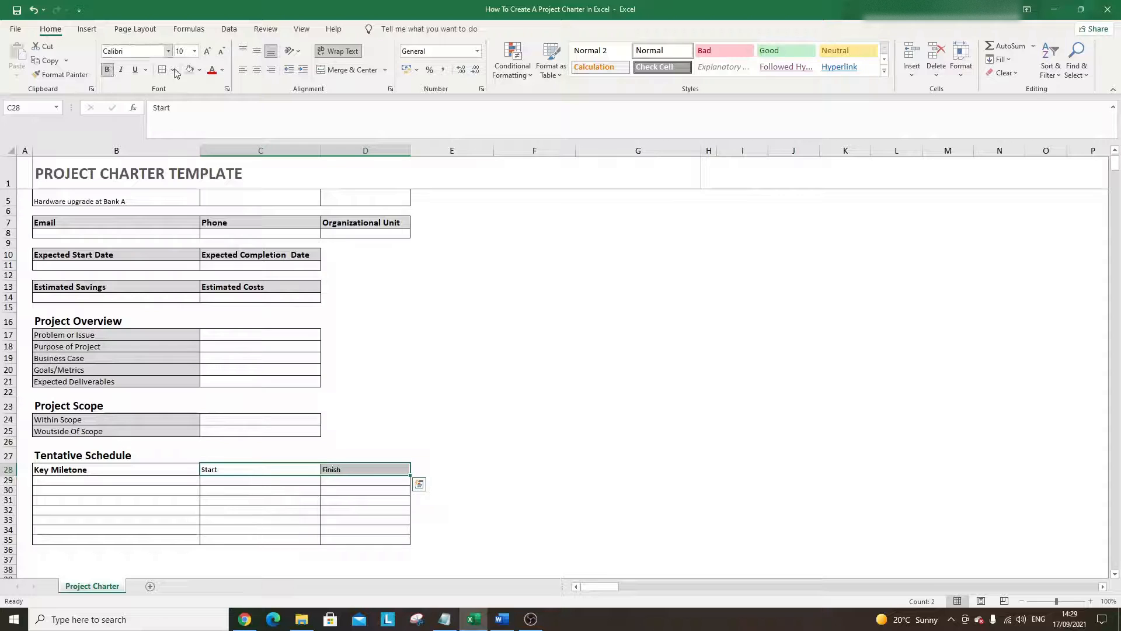
{"action": "left_click", "coordinate": [207, 51]}
{"action": "left_click", "coordinate": [401, 441]}
{"action": "scroll", "coordinate": [400, 442], "scroll_direction": "down", "scroll_amount": 1}
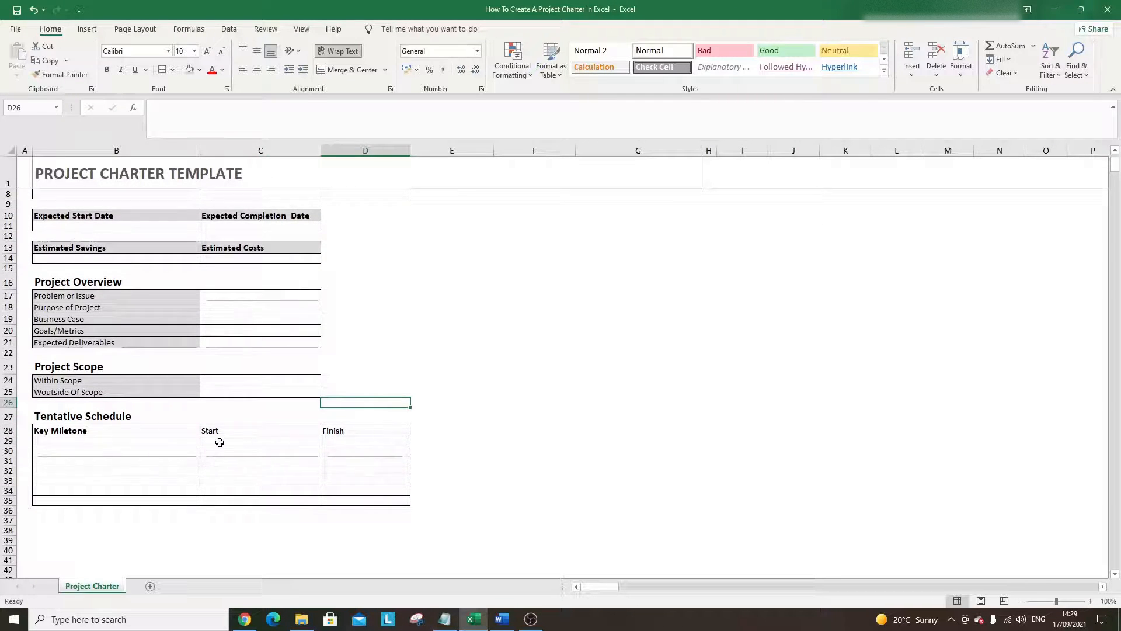
- Apply the Date number format (14/03/2012) to the schedule cells C29:D35
{"action": "left_click_drag", "start_coordinate": [220, 442], "coordinate": [363, 506]}
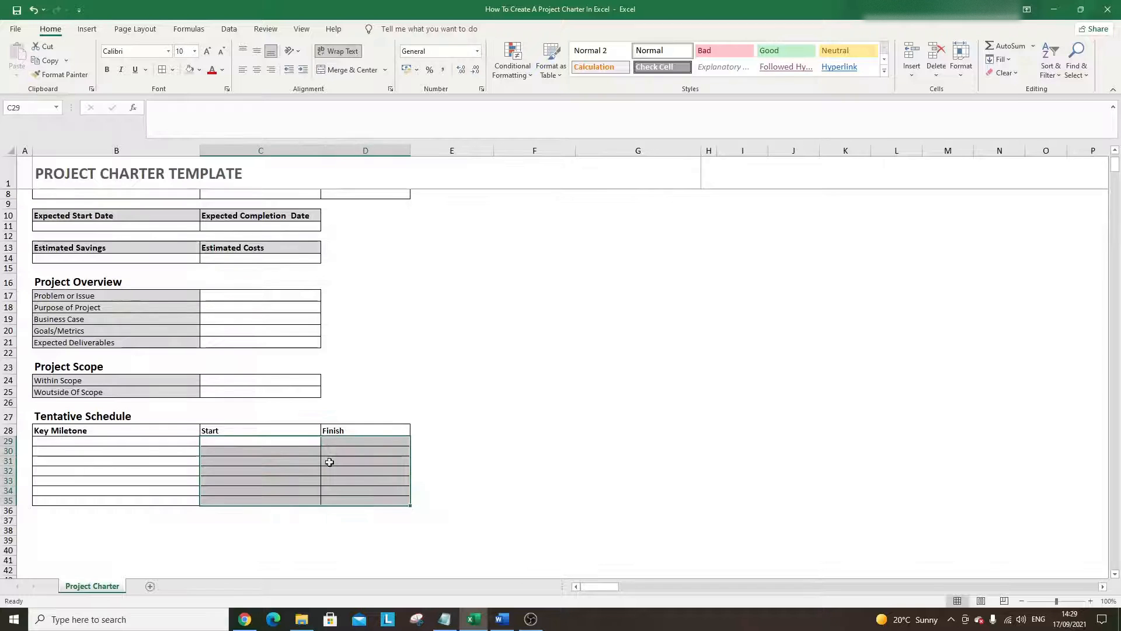
{"action": "right_click", "coordinate": [286, 442]}
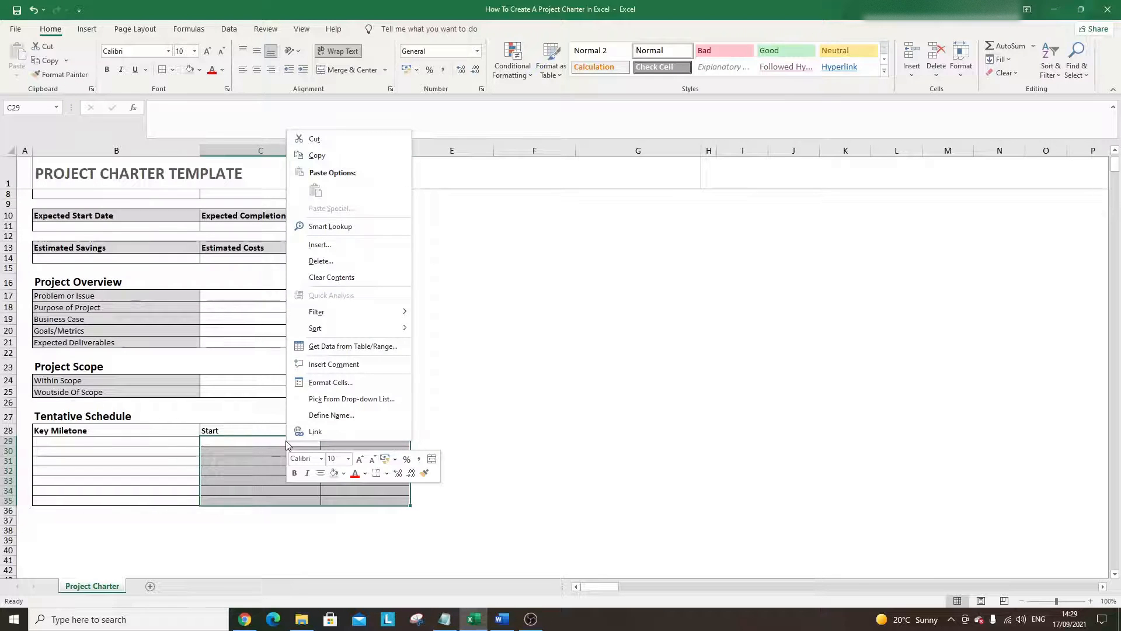
{"action": "left_click", "coordinate": [342, 383]}
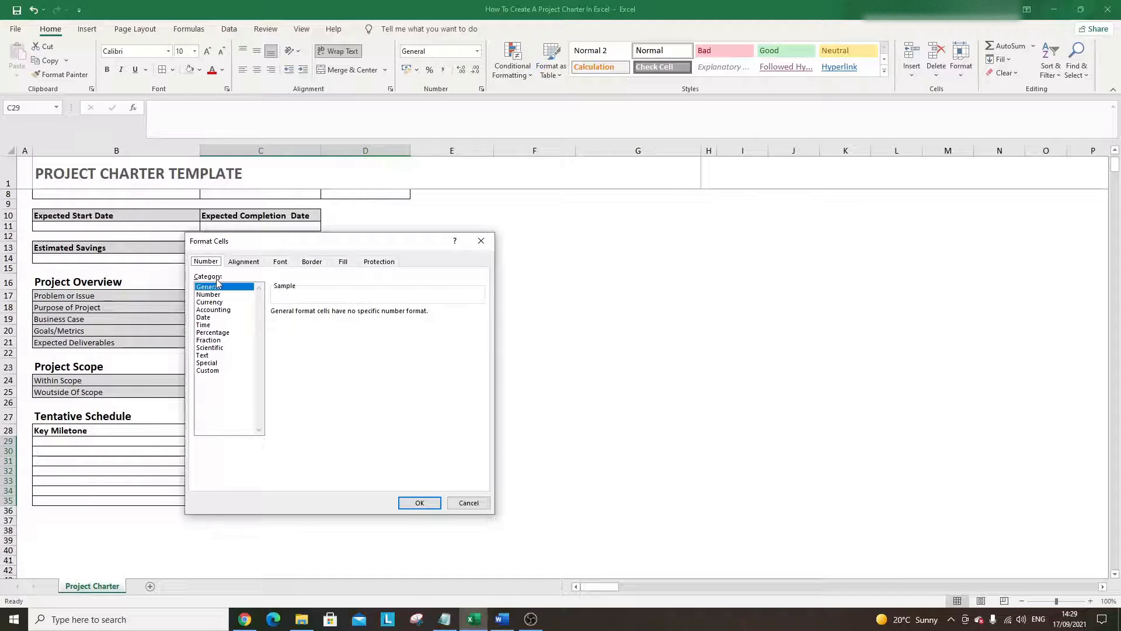
{"action": "left_click", "coordinate": [214, 317]}
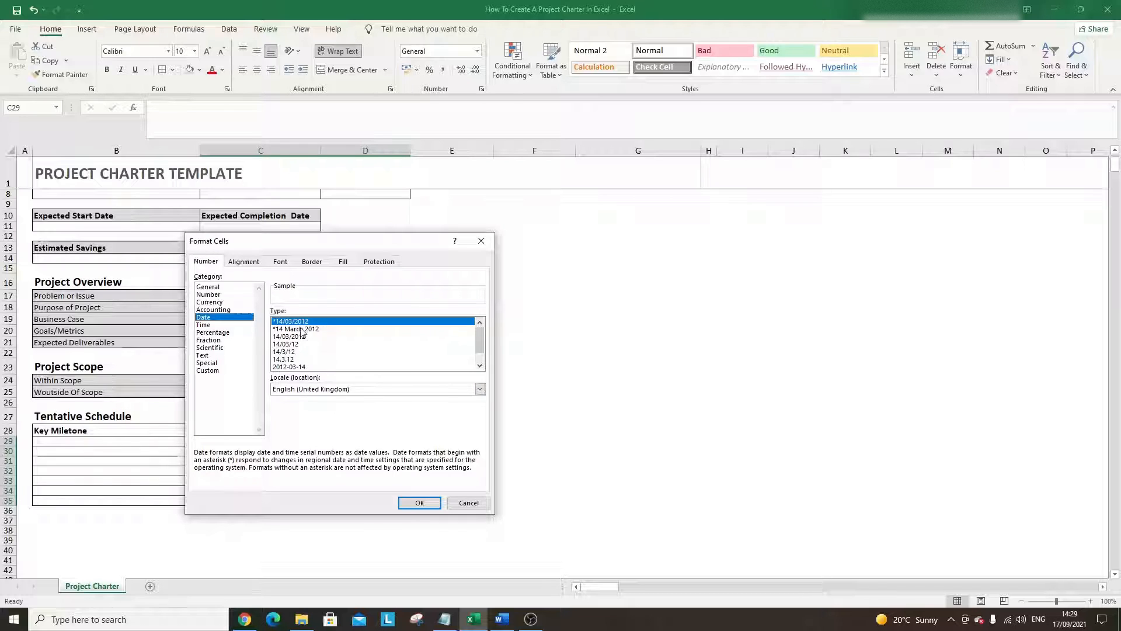
{"action": "left_click", "coordinate": [419, 503]}
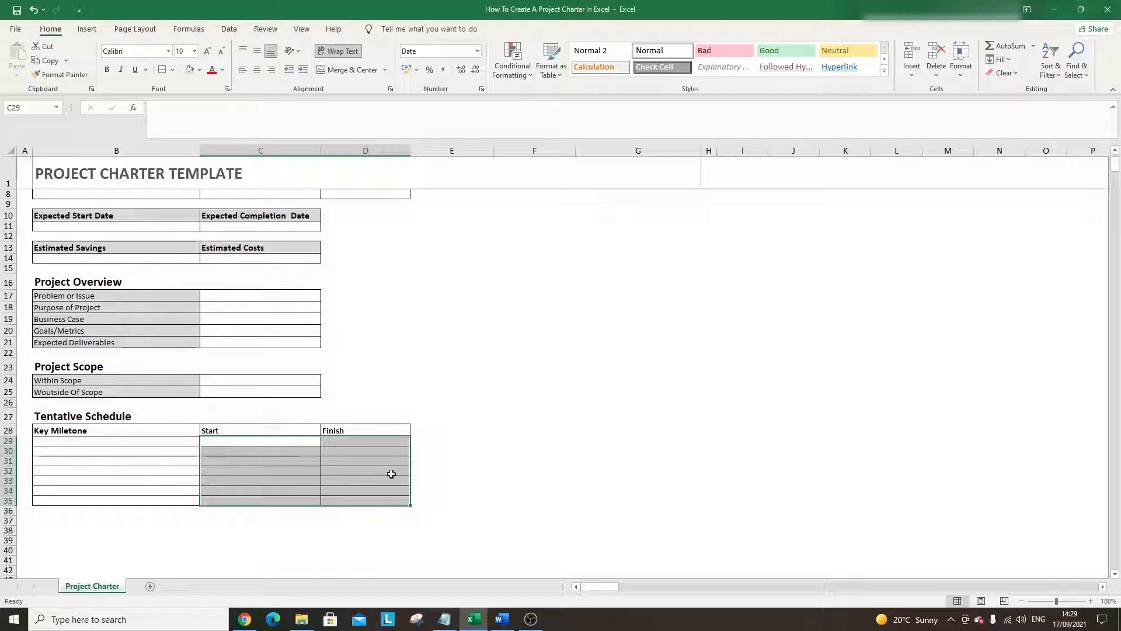
{"action": "left_click", "coordinate": [290, 452]}
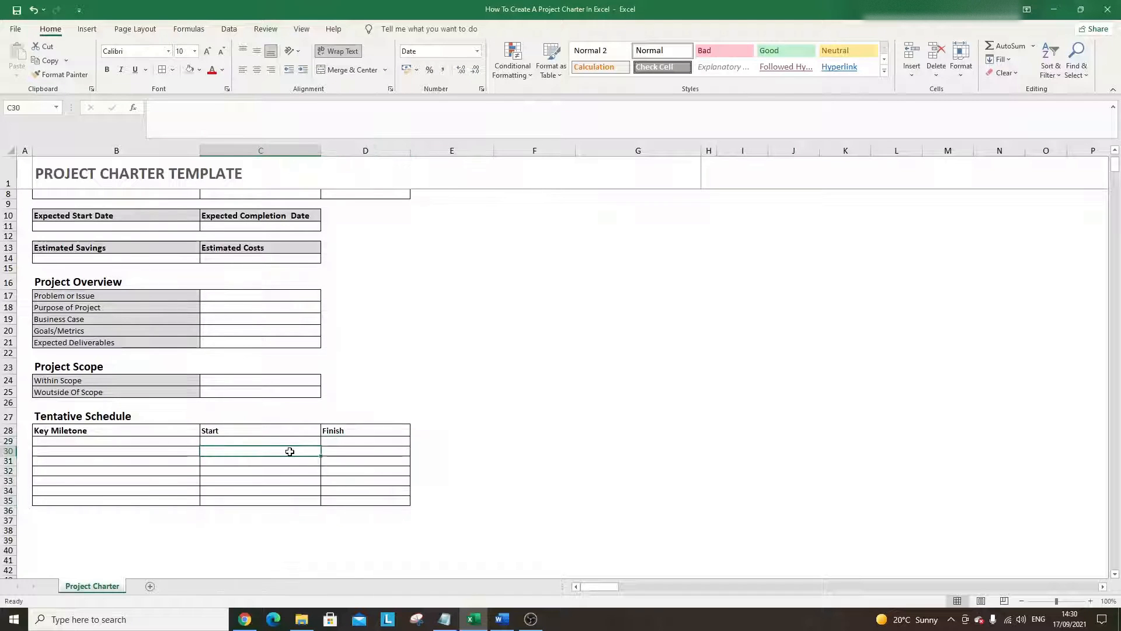
- Enter milestones Form Project Team, Define Project Scope and Define Phases in B29:B31
{"action": "left_click", "coordinate": [166, 439]}
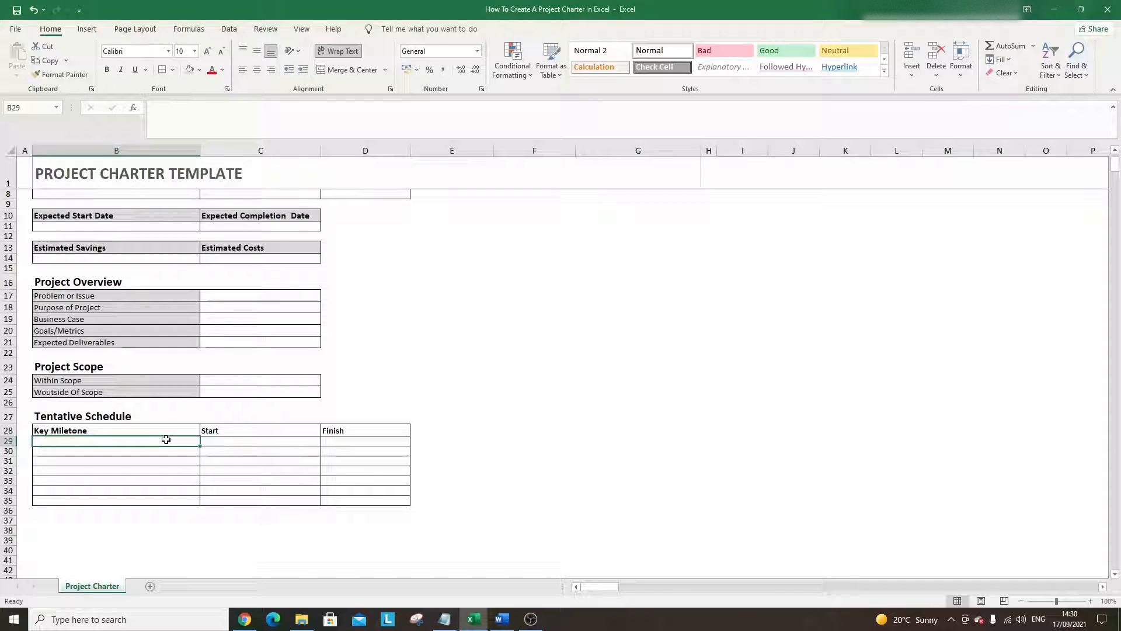
{"action": "type", "text": "Form"}
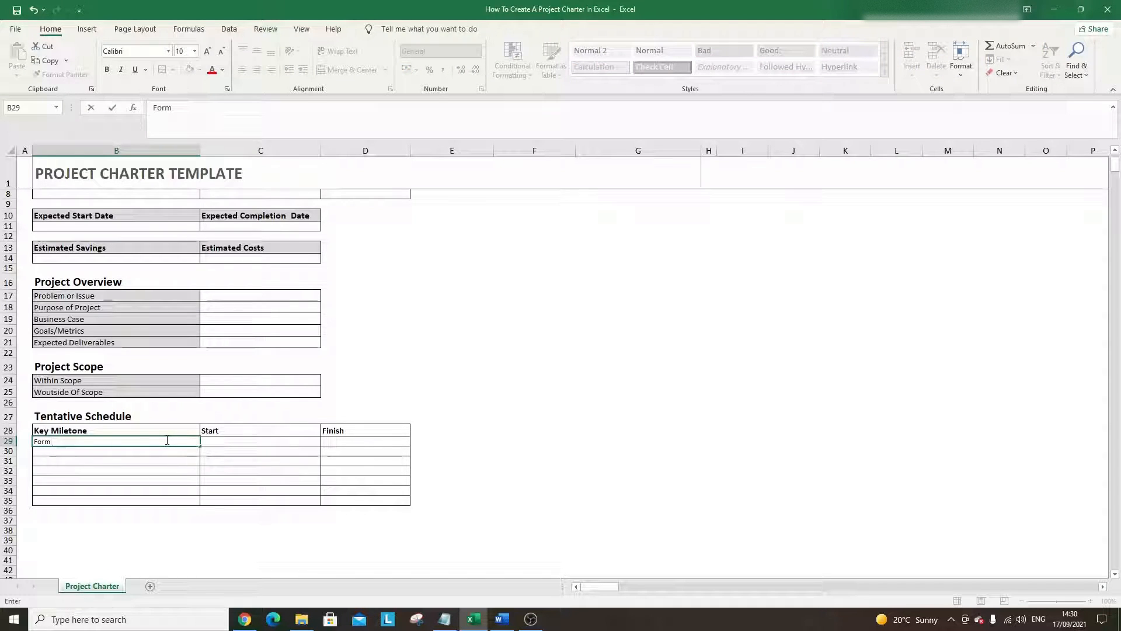
{"action": "type", "text": " Project Team"}
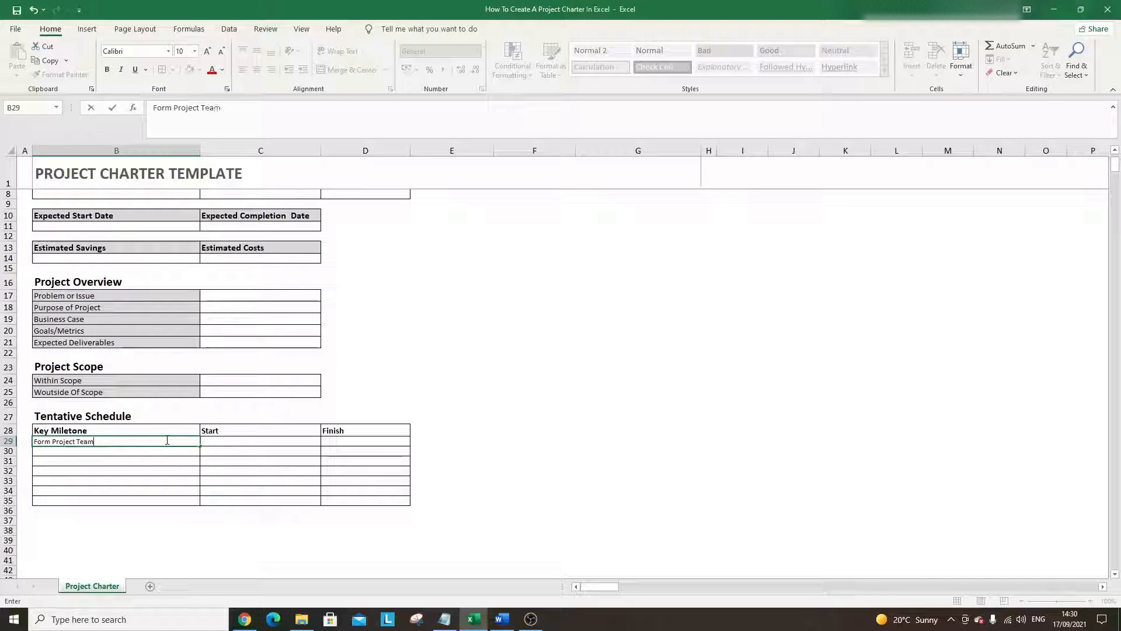
{"action": "key", "text": "Return"}
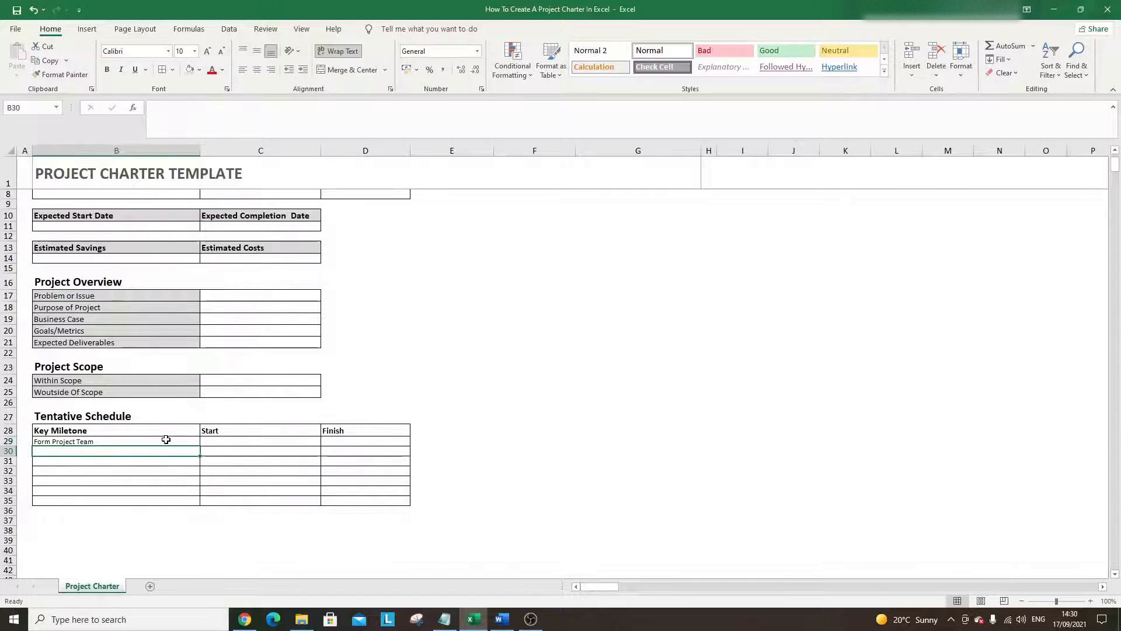
{"action": "type", "text": "Define Pr"}
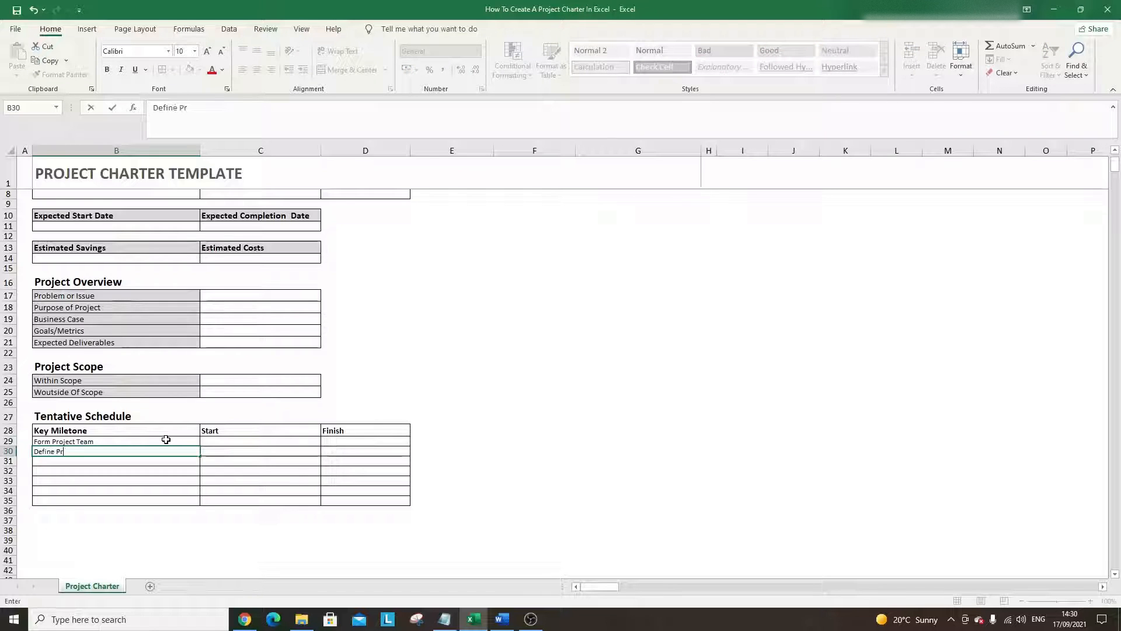
{"action": "type", "text": "oject Scope"}
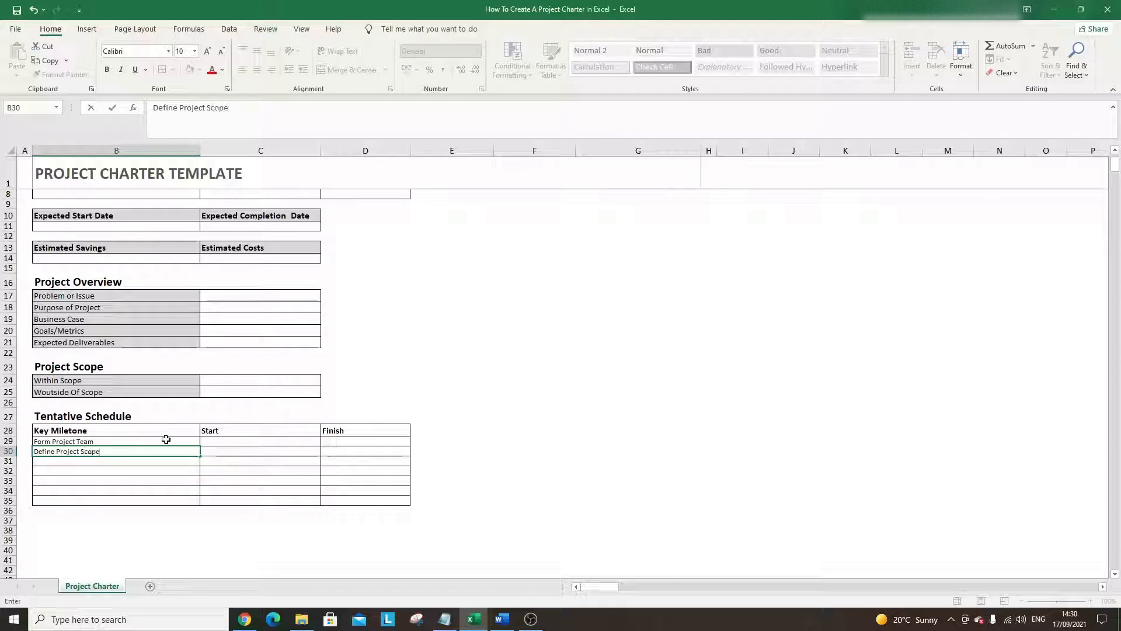
{"action": "key", "text": "Return"}
{"action": "type", "text": "Def"}
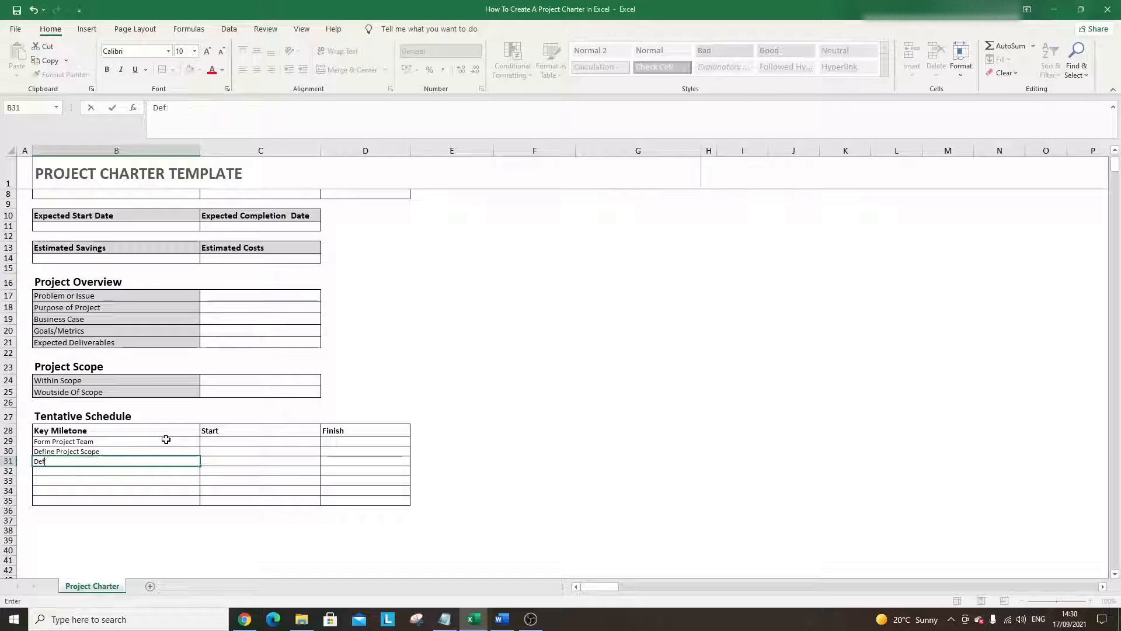
{"action": "type", "text": ":inePhases"}
{"action": "key", "text": "Return"}
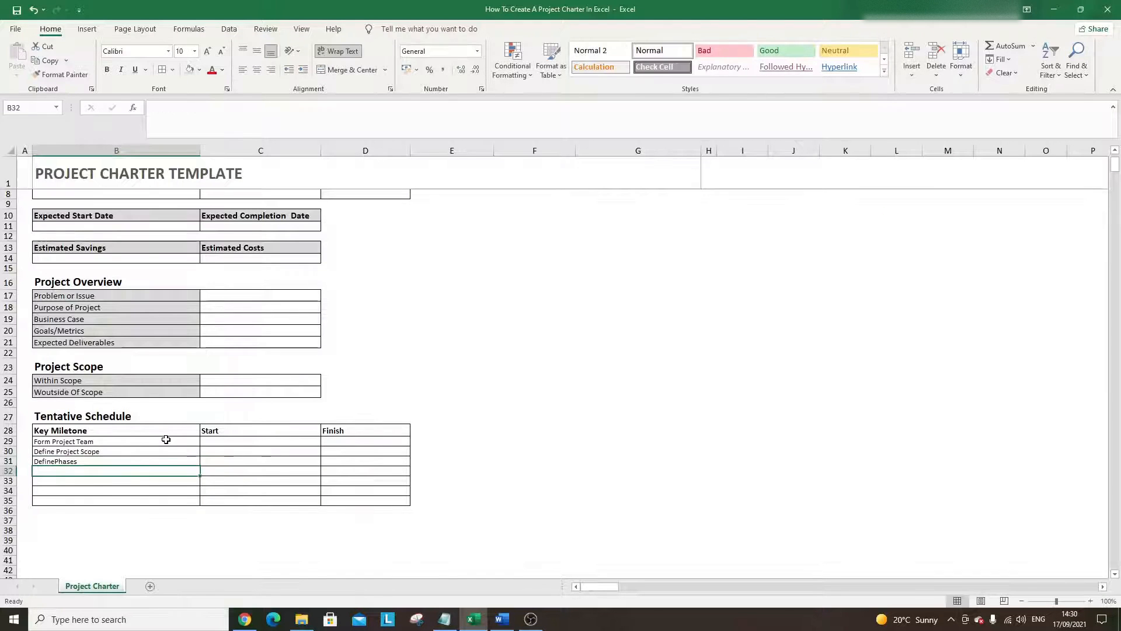
{"action": "double_click", "coordinate": [57, 462]}
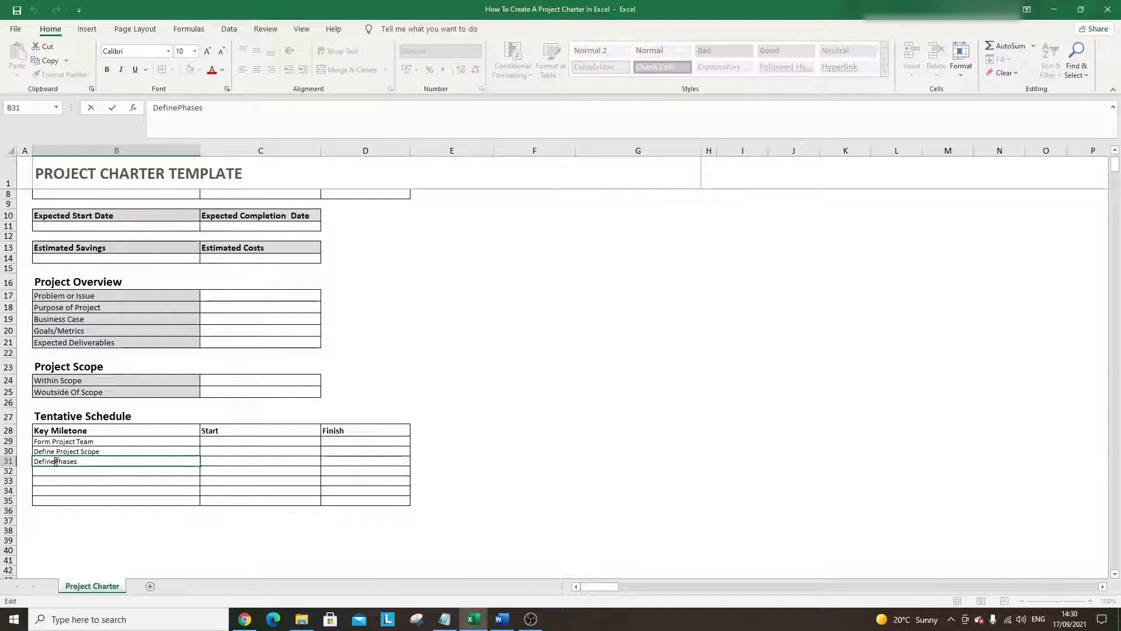
{"action": "key", "text": "Return"}
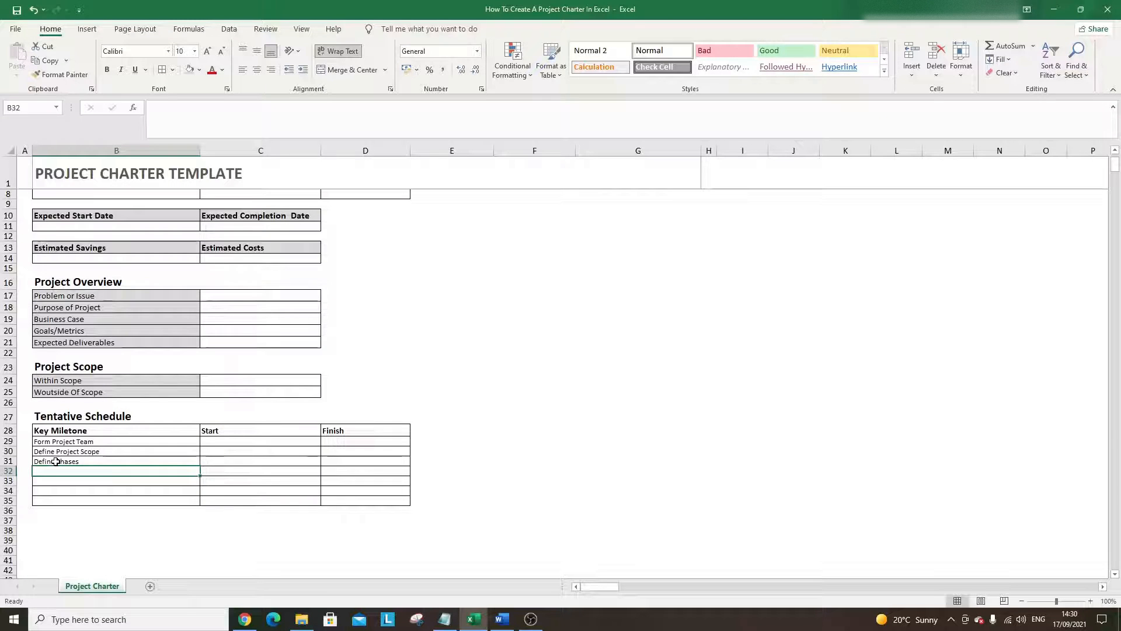
- Add Product Rollout and Product Review as the next milestones in B32:B33
{"action": "type", "text": "Product Rollp"}
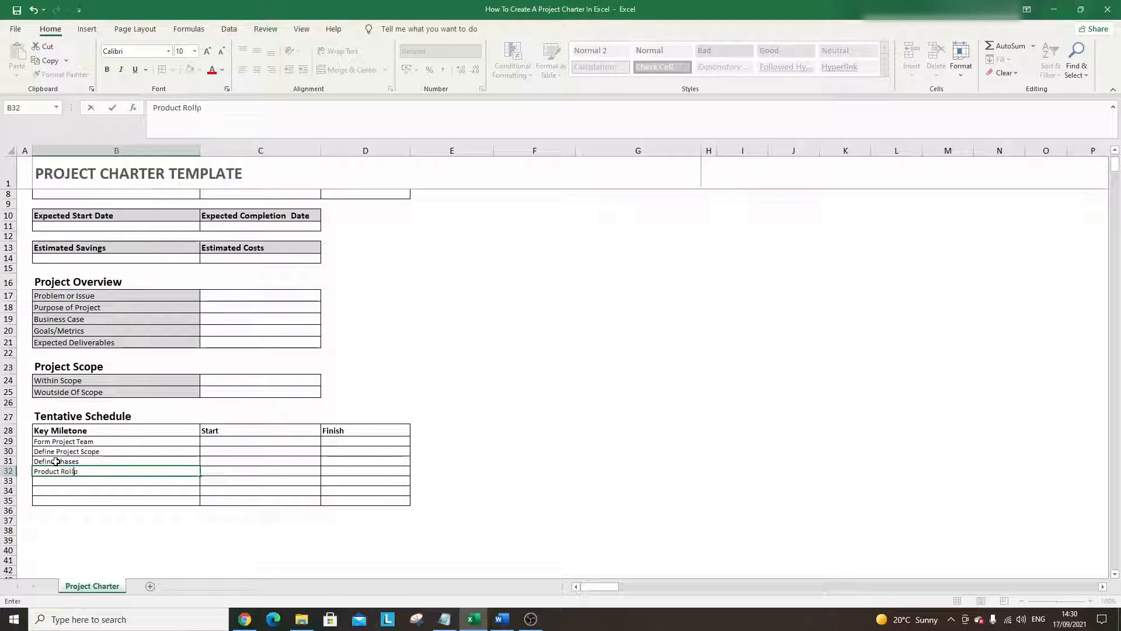
{"action": "key", "text": "BackSpace"}
{"action": "type", "text": "out"}
{"action": "key", "text": "Return"}
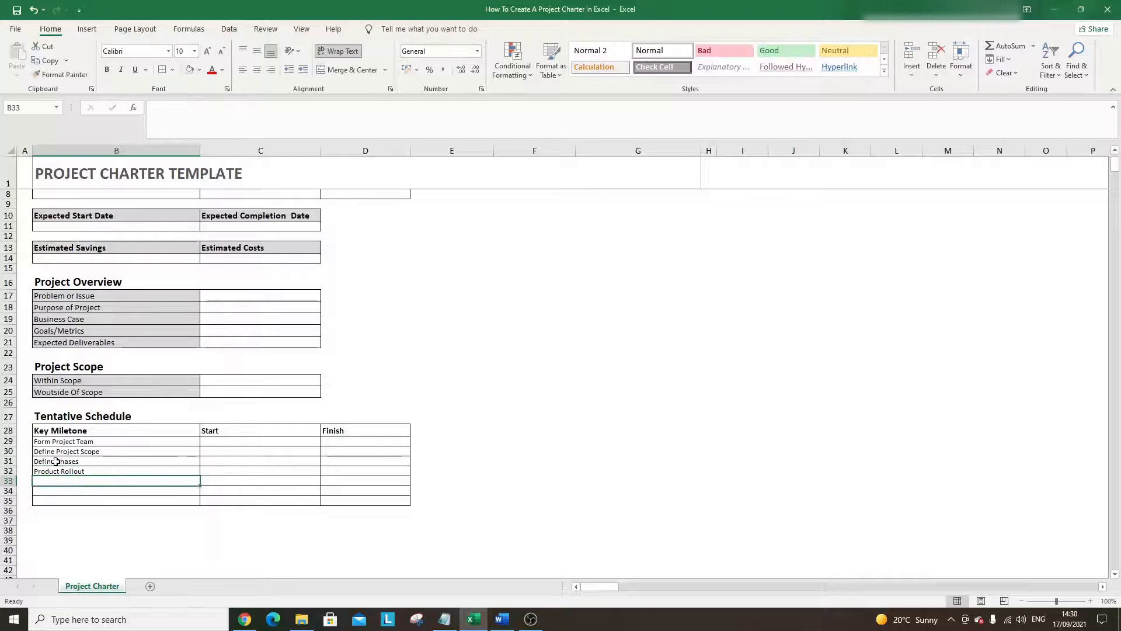
{"action": "type", "text": "Product R"}
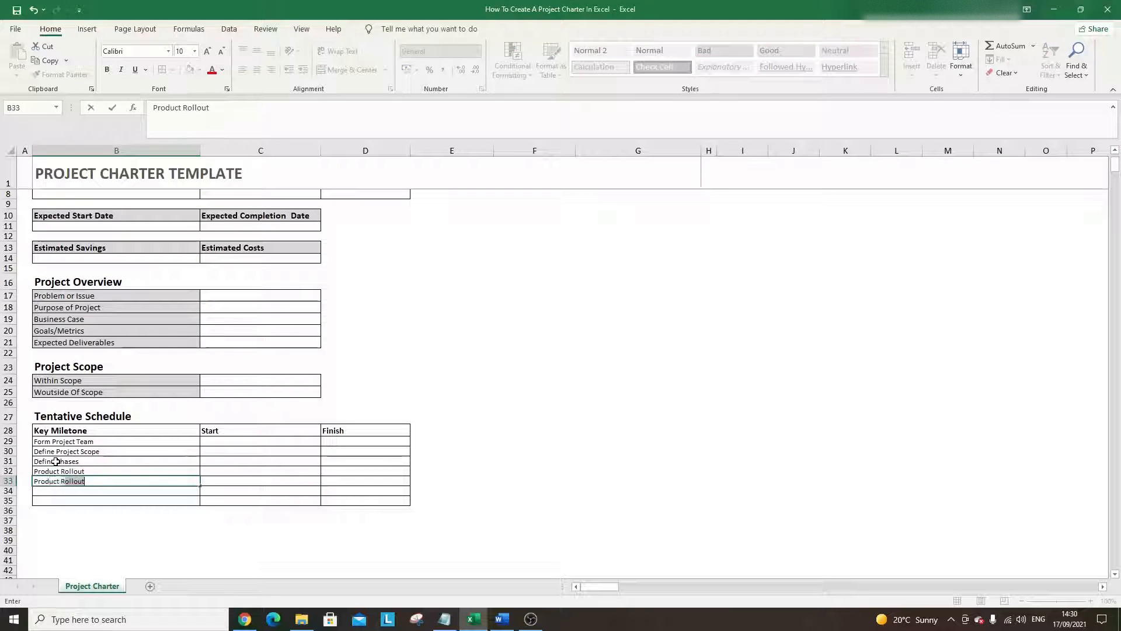
{"action": "type", "text": "eview"}
{"action": "key", "text": "Return"}
- Reorder the Product Rollout and Product Review milestones within B32:B33
{"action": "left_click", "coordinate": [76, 473]}
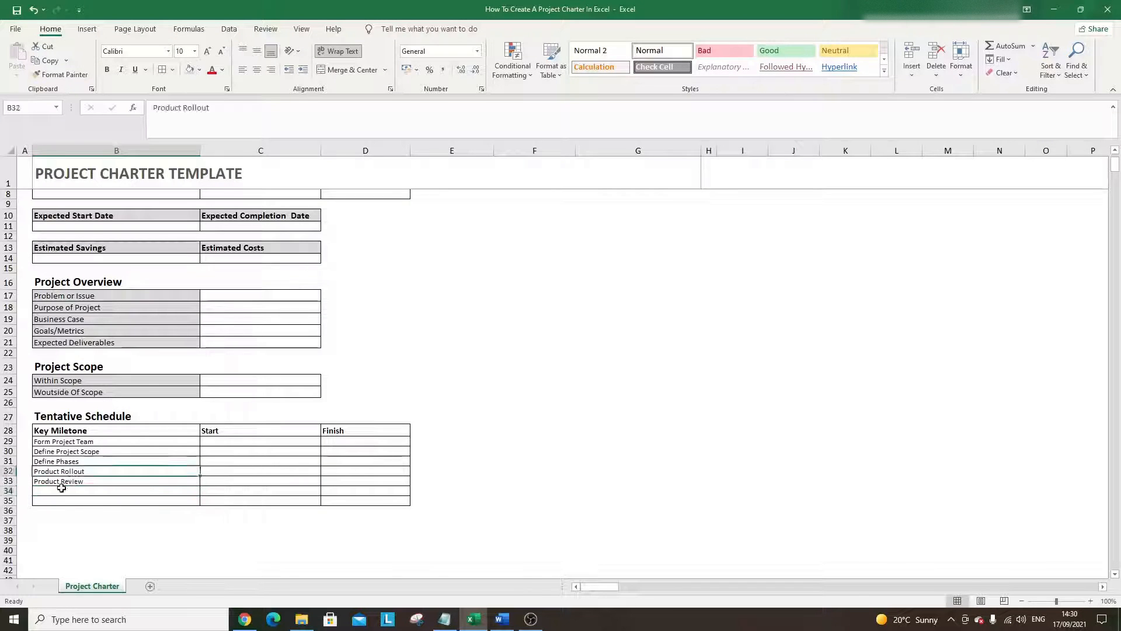
{"action": "mouse_move", "coordinate": [77, 474]}
{"action": "left_mouse_down"}
{"action": "mouse_move", "coordinate": [85, 490]}
{"action": "mouse_move", "coordinate": [86, 473]}
{"action": "mouse_move", "coordinate": [92, 483]}
{"action": "left_mouse_up"}
{"action": "left_click", "coordinate": [75, 481]}
{"action": "left_click", "coordinate": [77, 472]}
{"action": "left_click", "coordinate": [85, 478]}
{"action": "left_click", "coordinate": [96, 493]}
{"action": "left_click", "coordinate": [89, 491]}
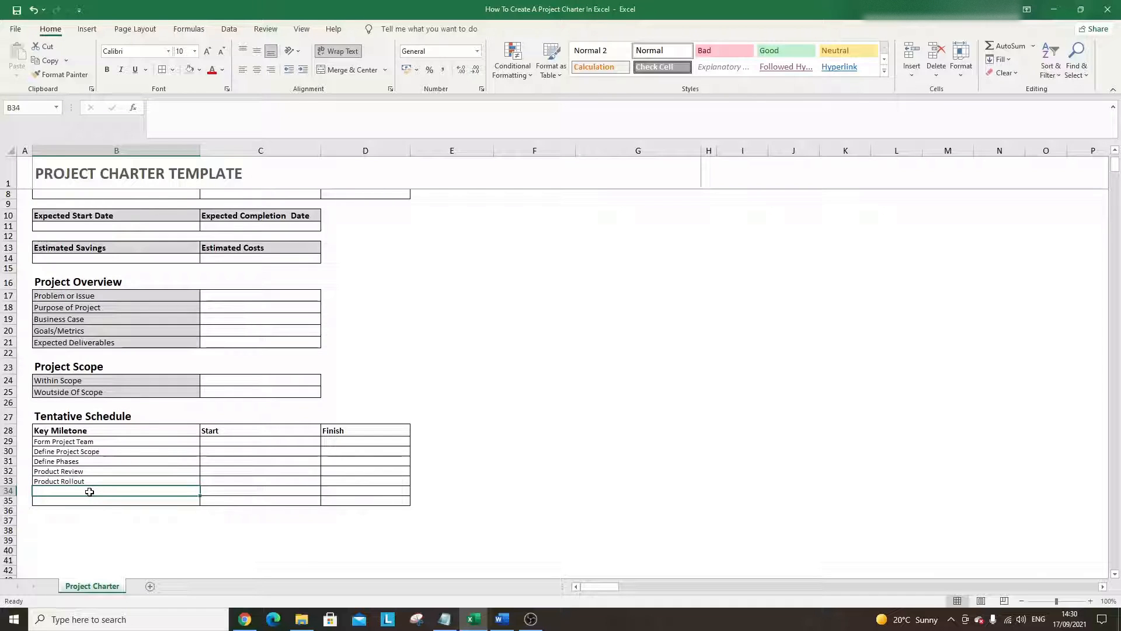
- Add Project Summary/Closure and Document Lessons Leanred in B34:B35
{"action": "type", "text": "Project S"}
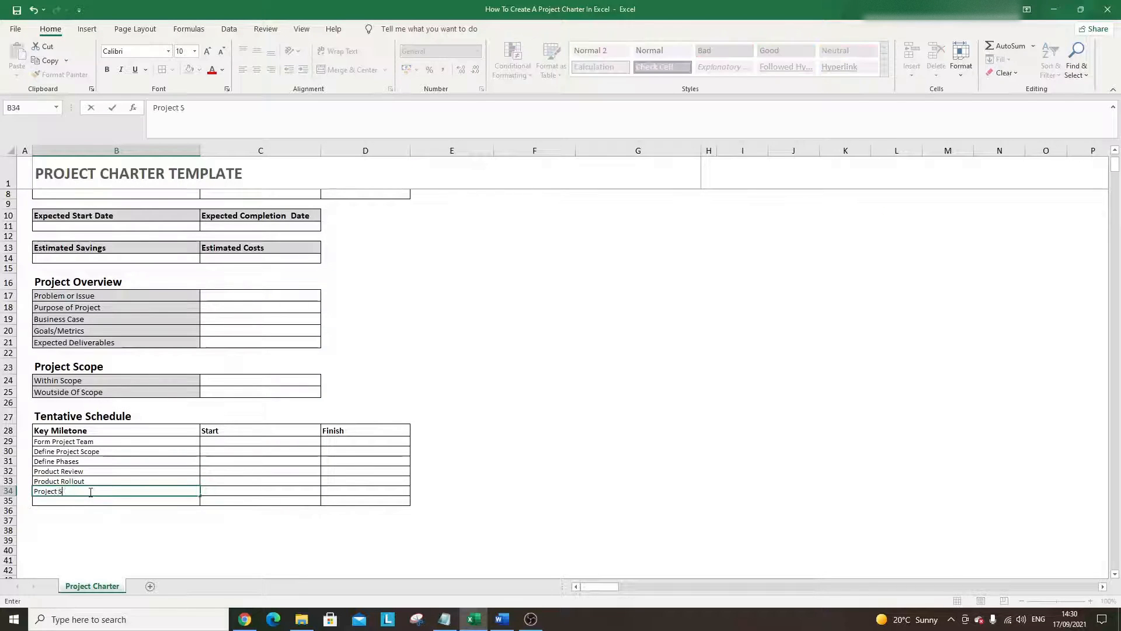
{"action": "type", "text": "ummary/"}
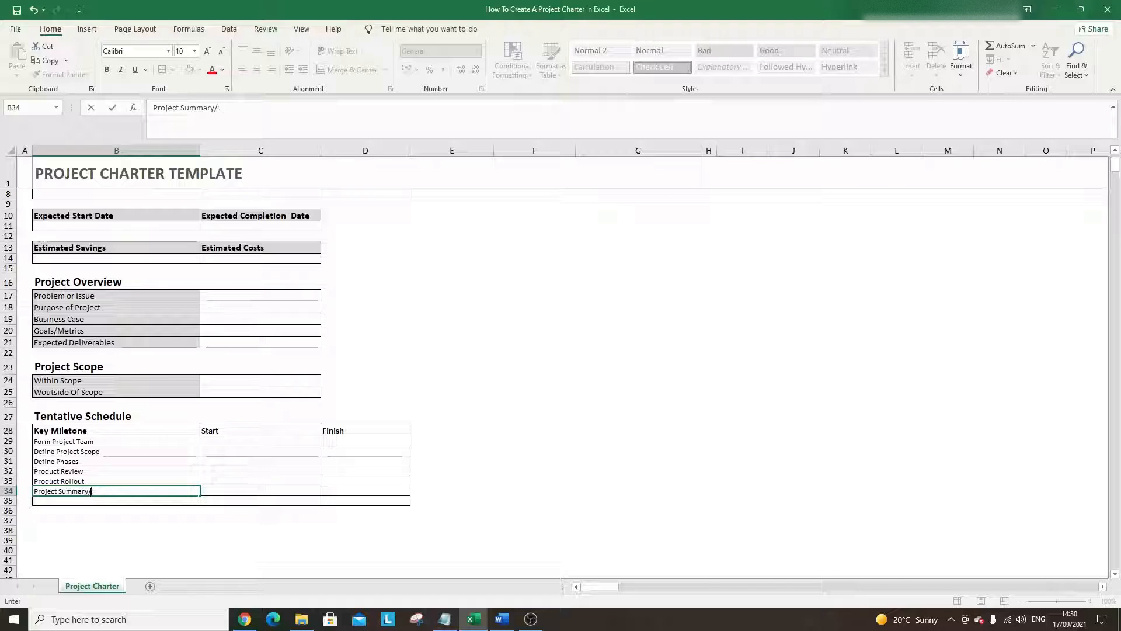
{"action": "type", "text": "Closure"}
{"action": "key", "text": "Return"}
{"action": "type", "text": "Document"}
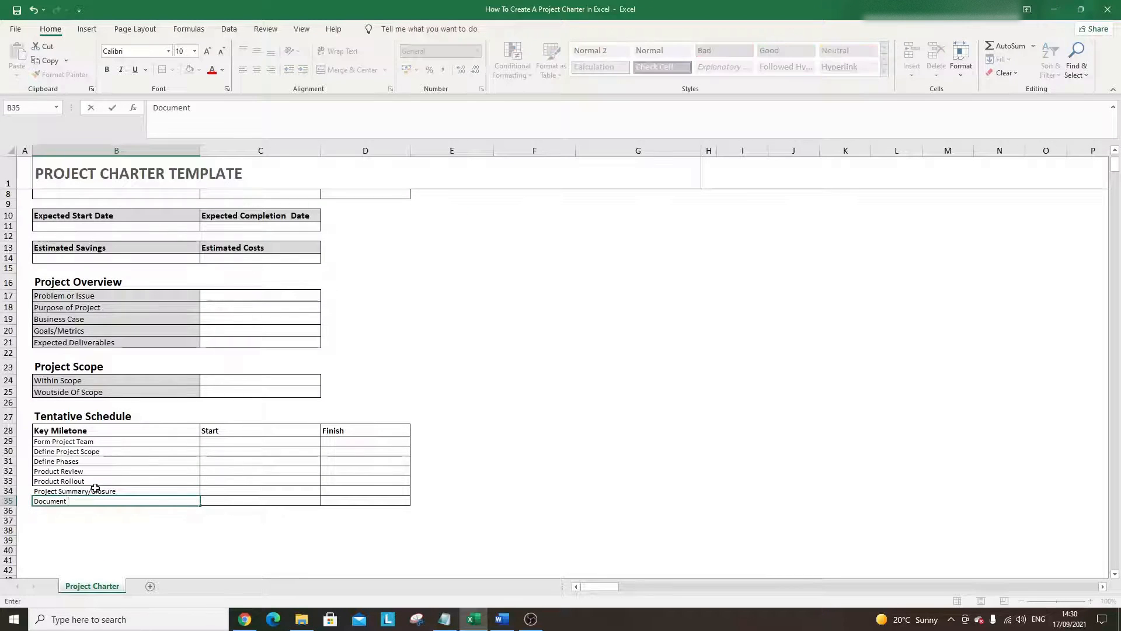
{"action": "type", "text": " Lessons Leanred"}
{"action": "key", "text": "Return"}
- Raise the milestone labels in B29:B35 from font size 10 to 11
{"action": "left_click", "coordinate": [95, 490]}
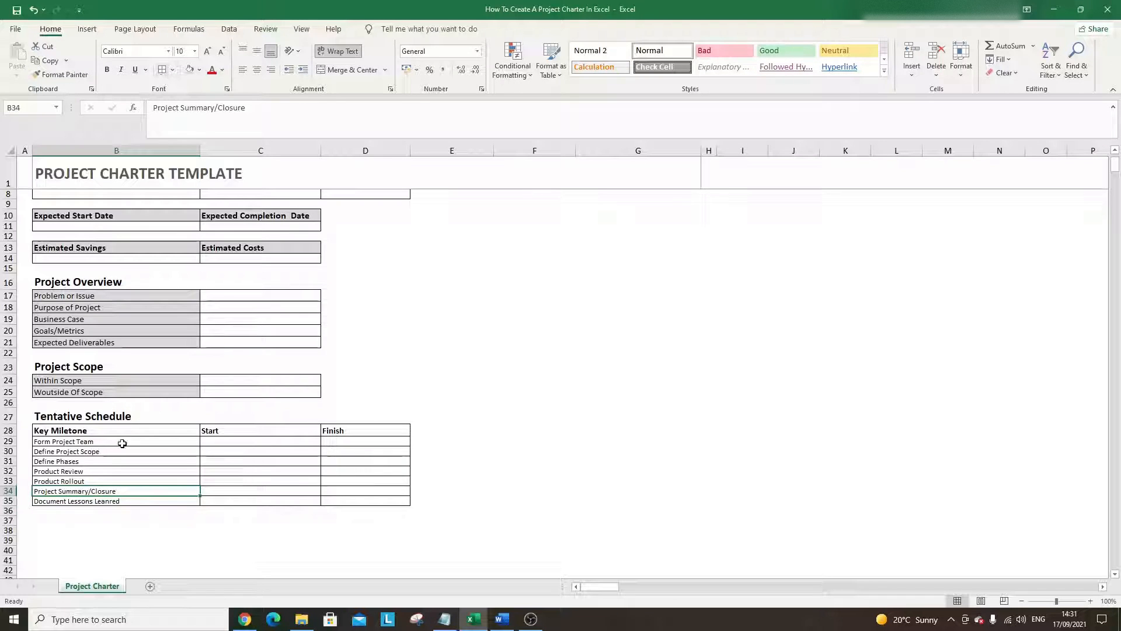
{"action": "left_click_drag", "start_coordinate": [121, 442], "coordinate": [133, 499]}
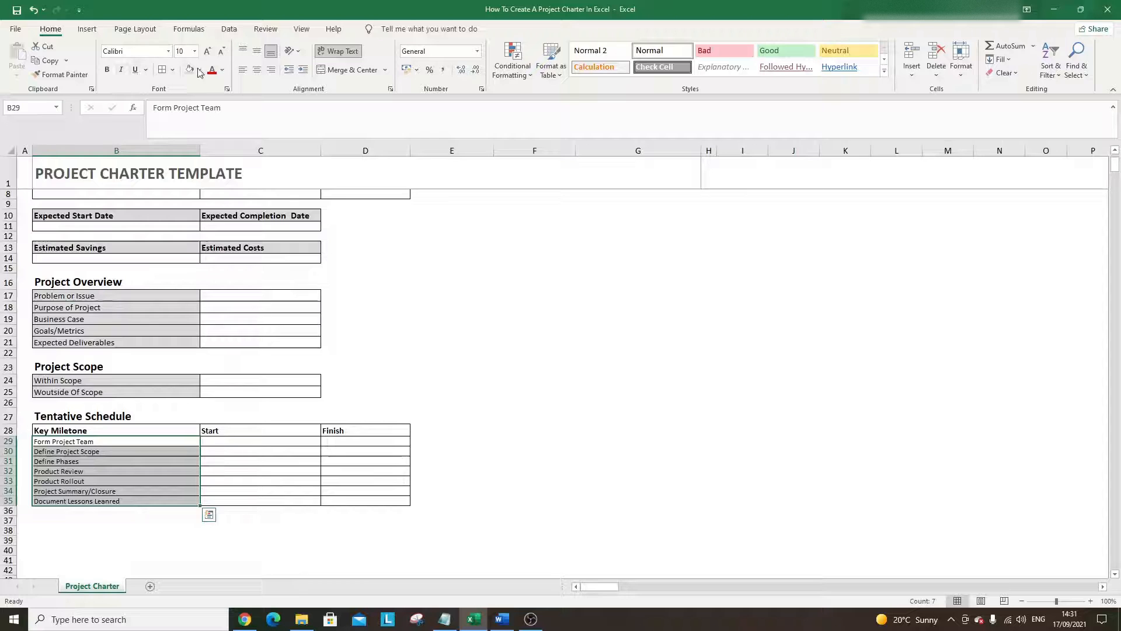
{"action": "left_click", "coordinate": [208, 52]}
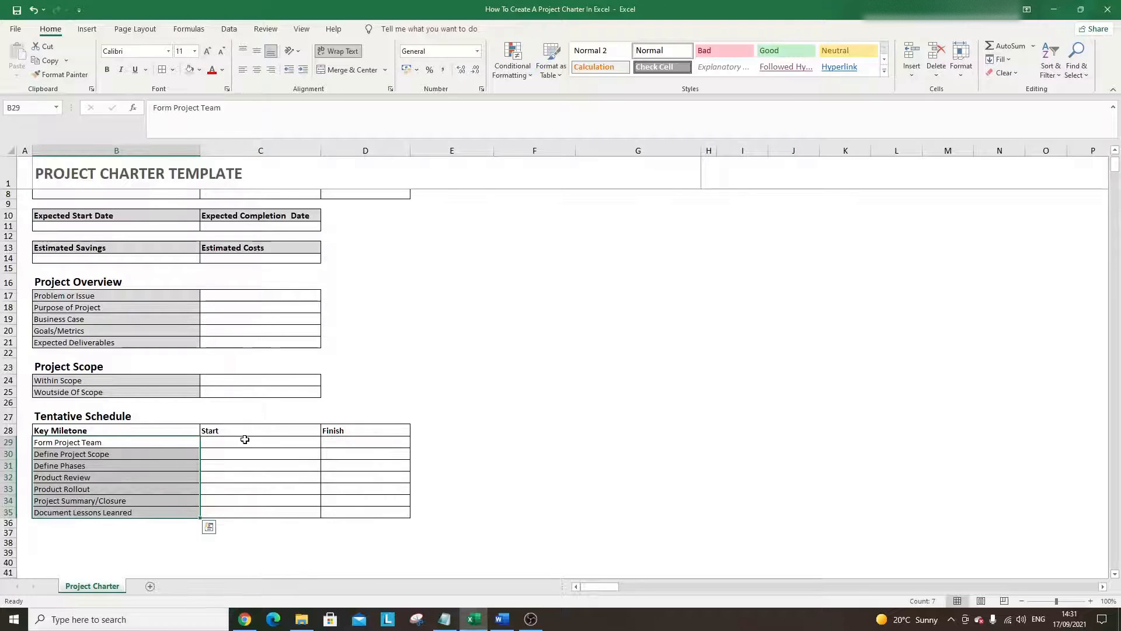
{"action": "left_click", "coordinate": [245, 441]}
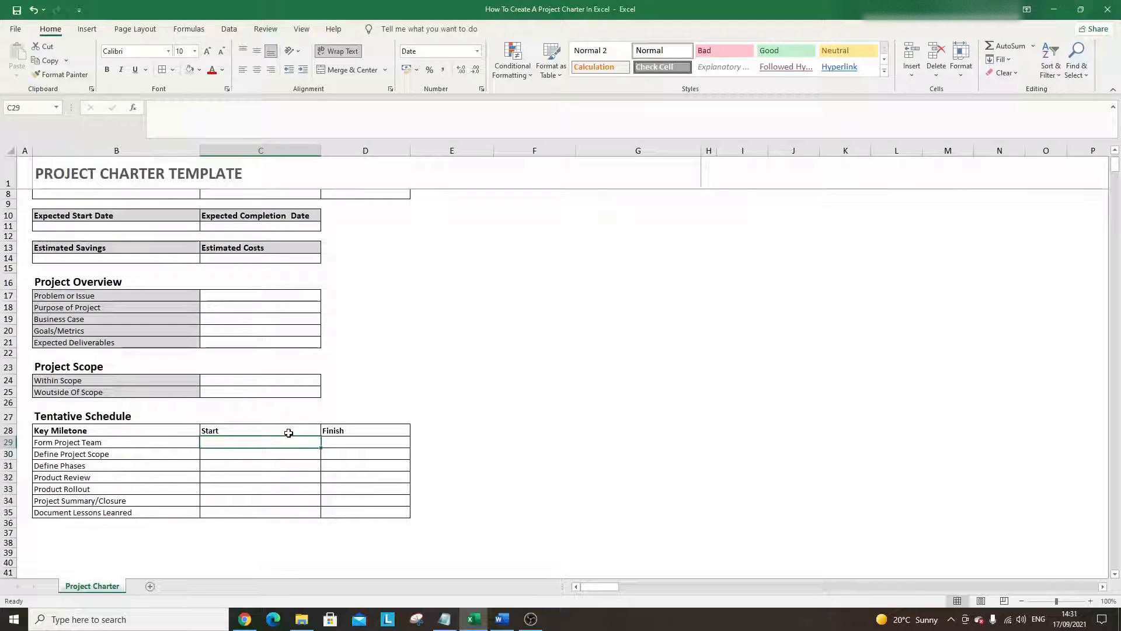
- Date Form Project Team with Start 20/09/2021 and Finish 25/09/2021 in C29:D29
{"action": "type", "text": "20/09/2021"}
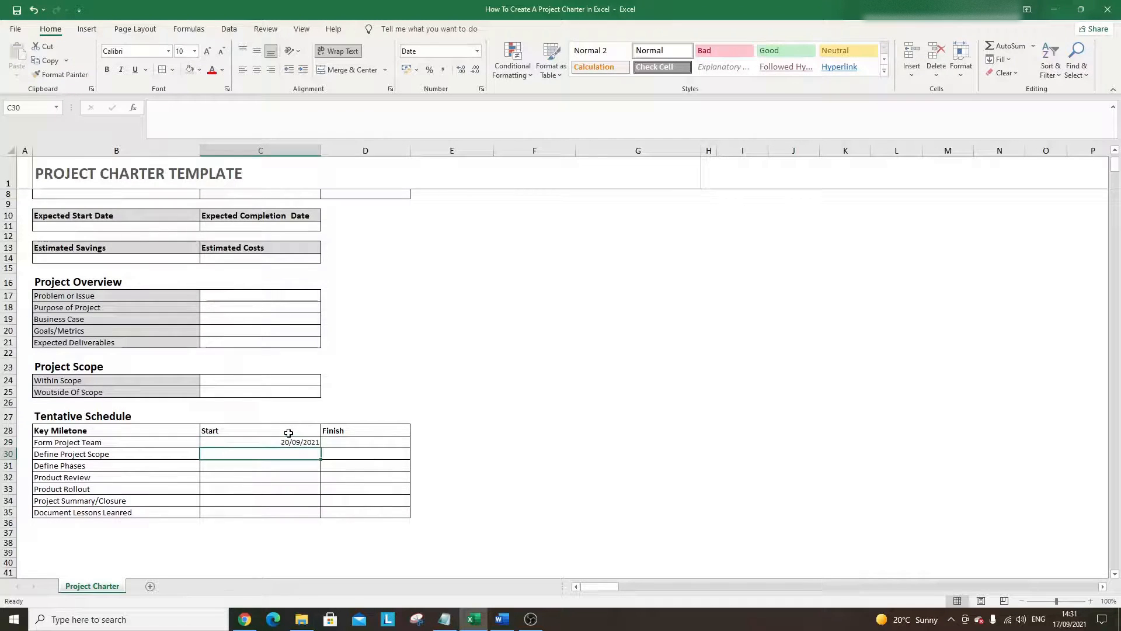
{"action": "key", "text": "Tab"}
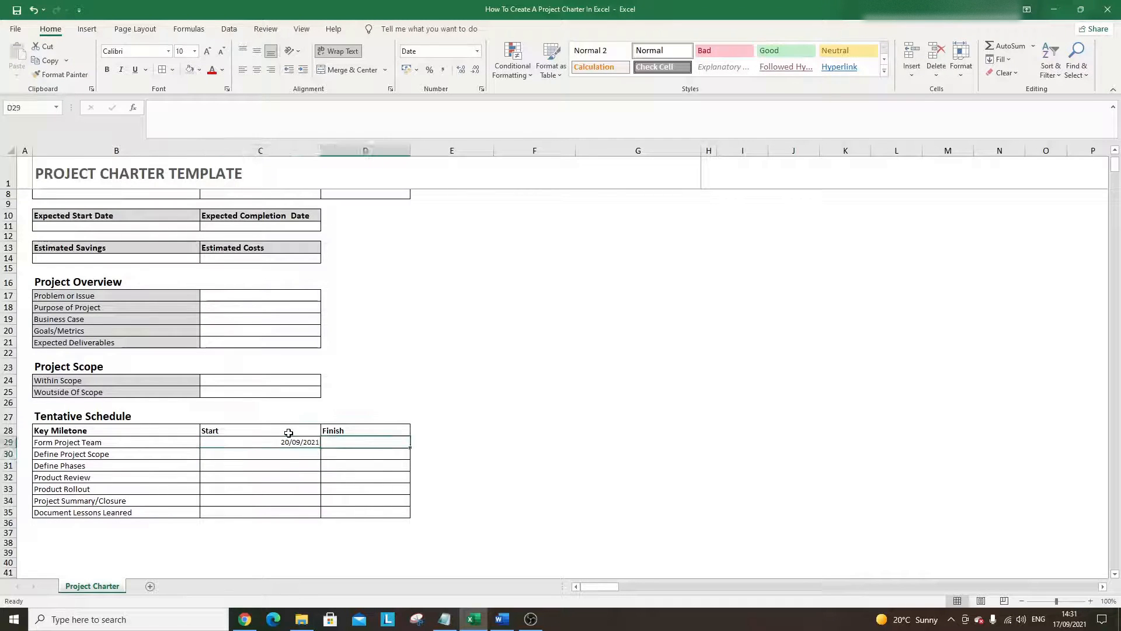
{"action": "type", "text": "25"}
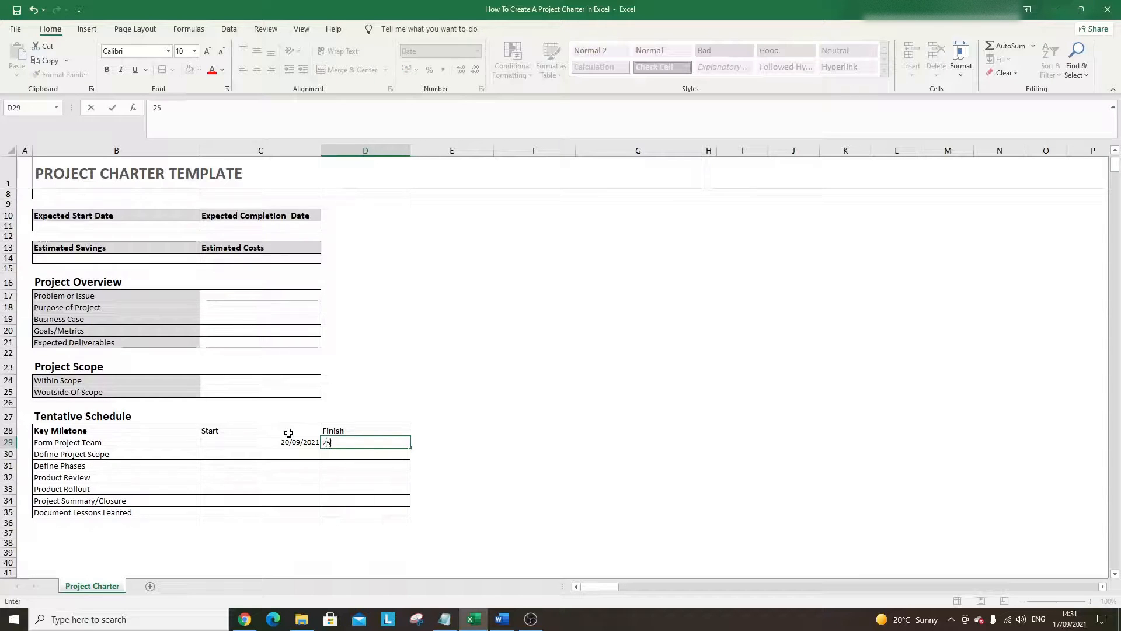
{"action": "type", "text": "/09/2"}
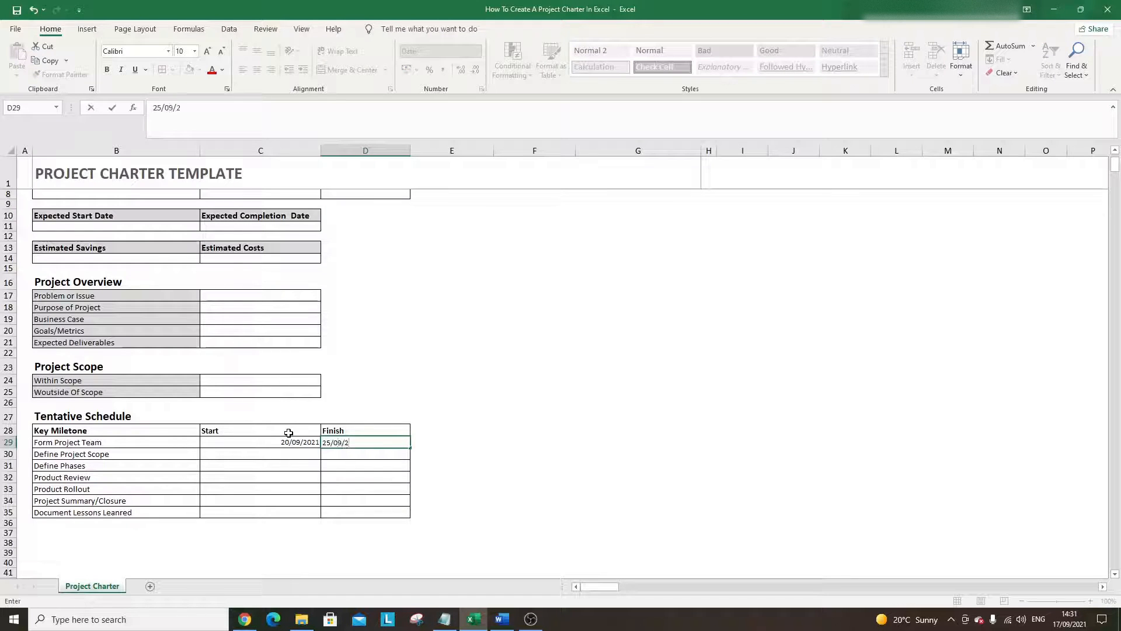
{"action": "type", "text": "021"}
{"action": "key", "text": "Return"}
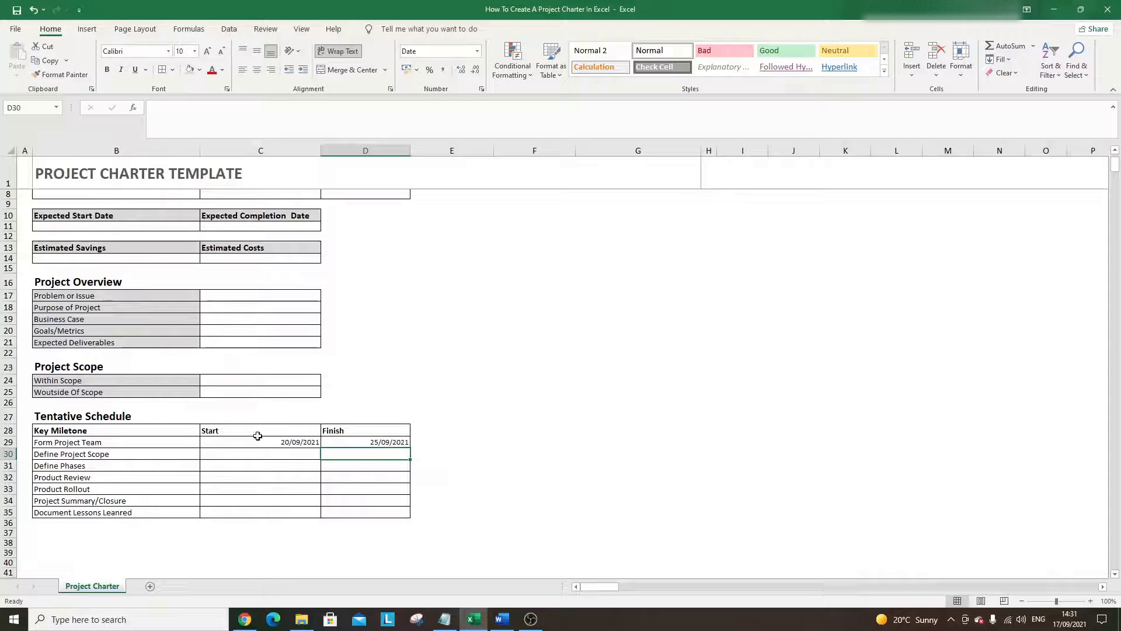
{"action": "left_click", "coordinate": [145, 419]}
- Copy the Tentative Schedule heading to B37 and rename it Resources
{"action": "key", "text": "ctrl+c"}
{"action": "scroll", "coordinate": [150, 432], "scroll_direction": "down", "scroll_amount": 2}
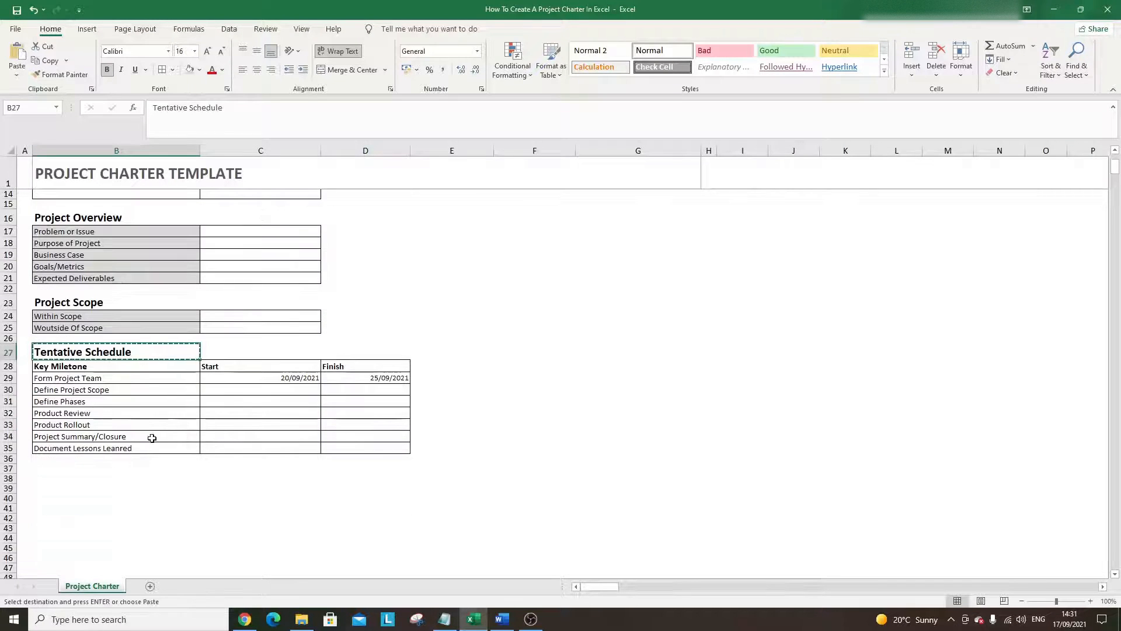
{"action": "left_click", "coordinate": [105, 469]}
{"action": "key", "text": "ctrl+v"}
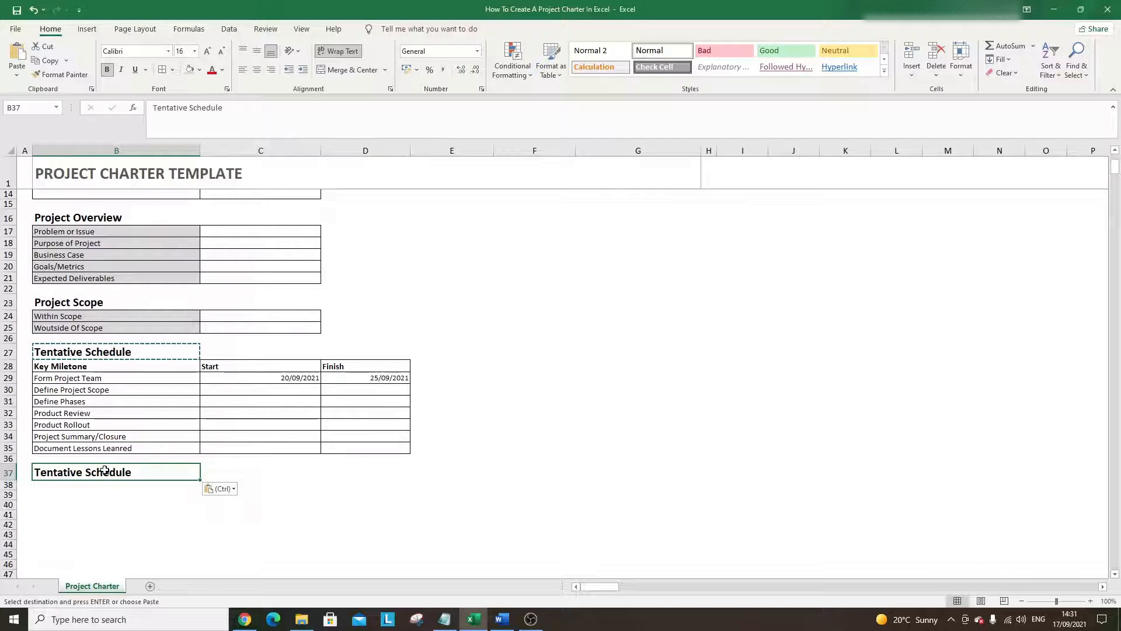
{"action": "type", "text": "Resources"}
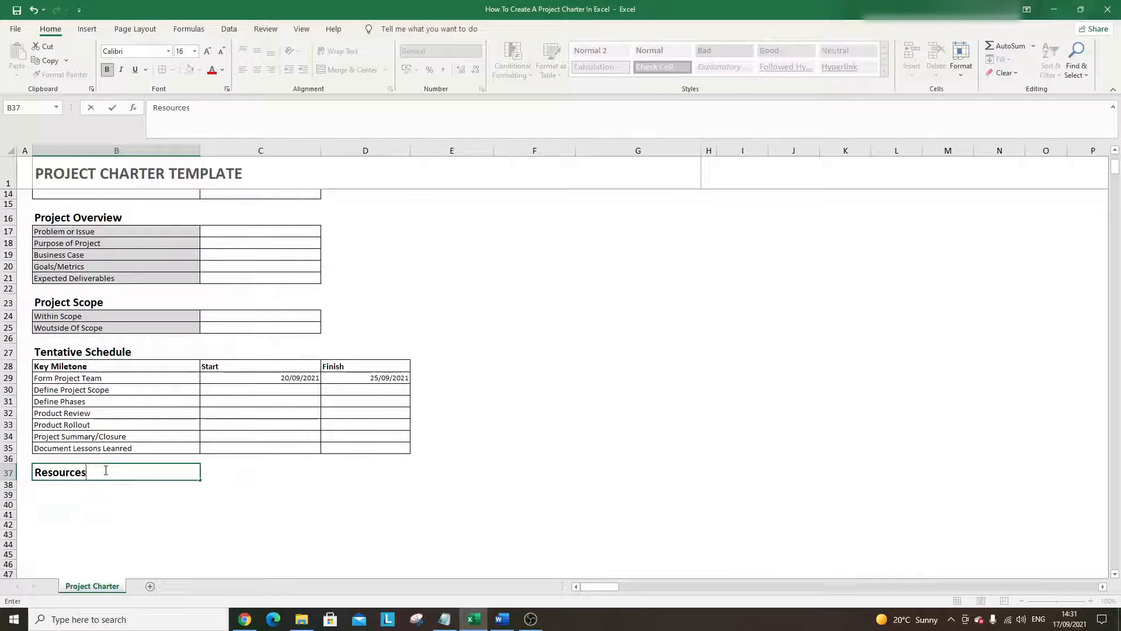
{"action": "key", "text": "Return"}
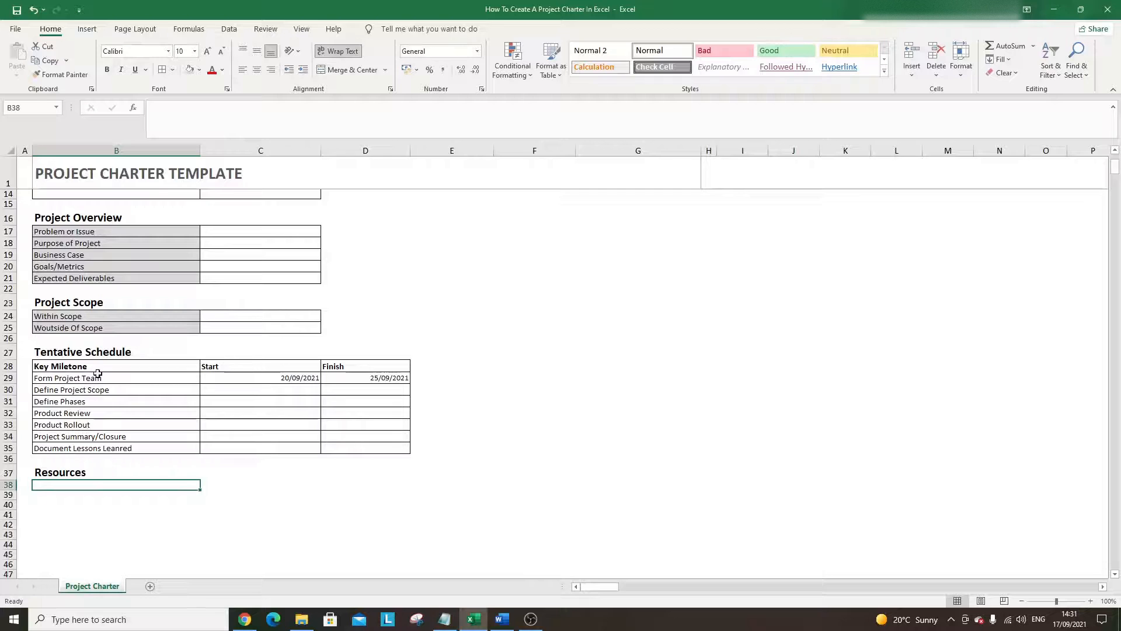
- Copy the first three milestone cells to B38:B40 and make B38 a plain 'Project Team' entry
{"action": "left_click_drag", "start_coordinate": [98, 368], "coordinate": [170, 388]}
{"action": "key", "text": "ctrl+c"}
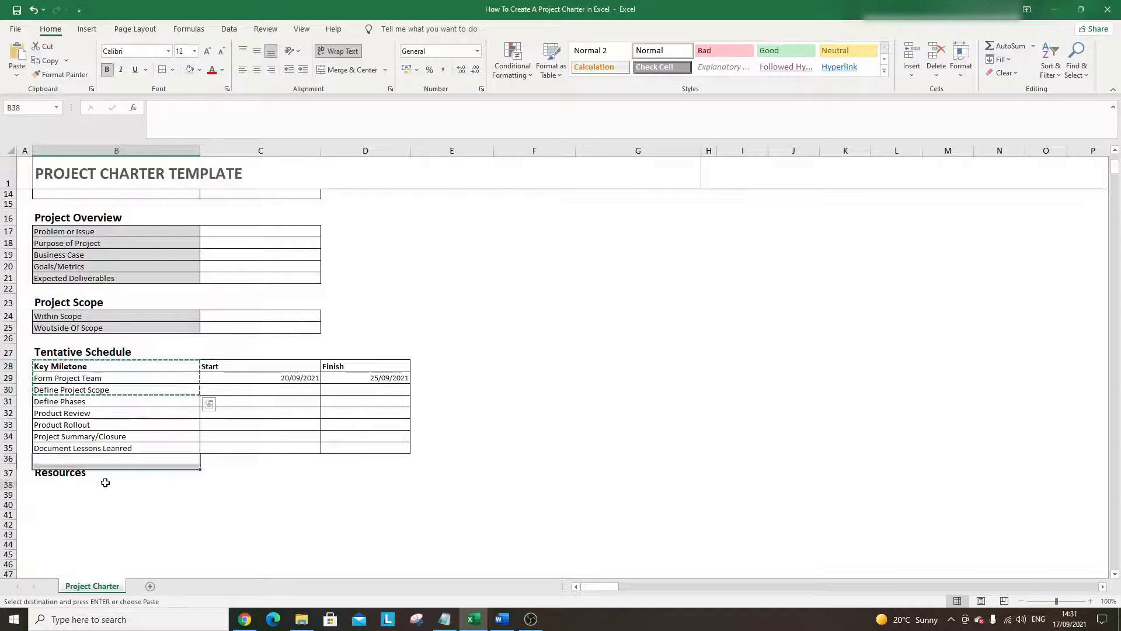
{"action": "left_click", "coordinate": [104, 487]}
{"action": "key", "text": "ctrl+v"}
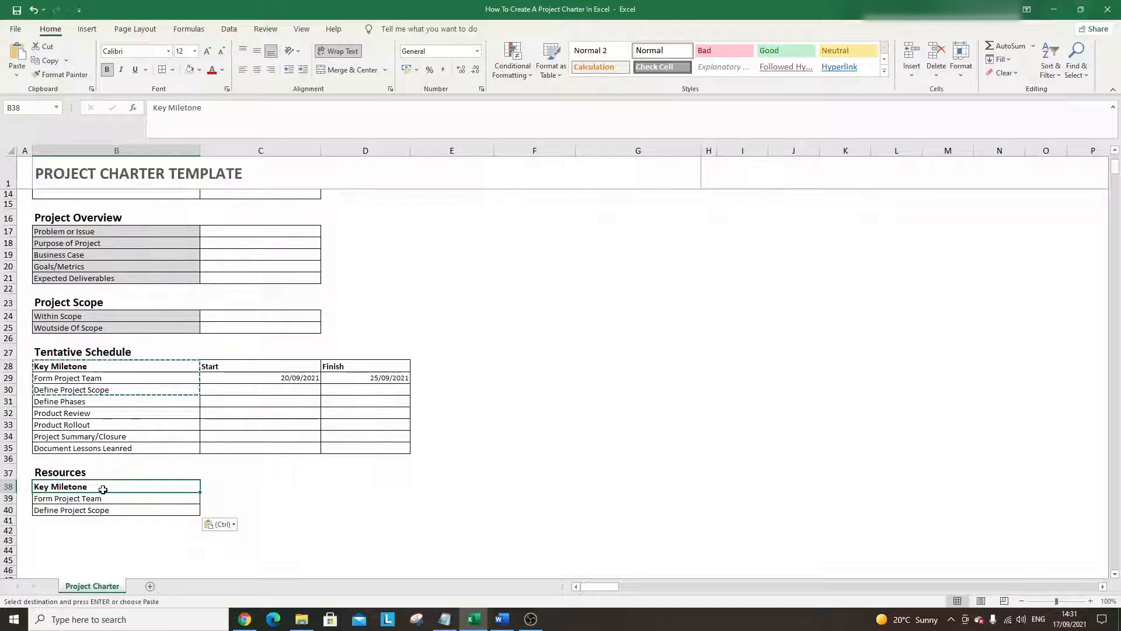
{"action": "left_click", "coordinate": [101, 508]}
{"action": "left_click", "coordinate": [61, 74]}
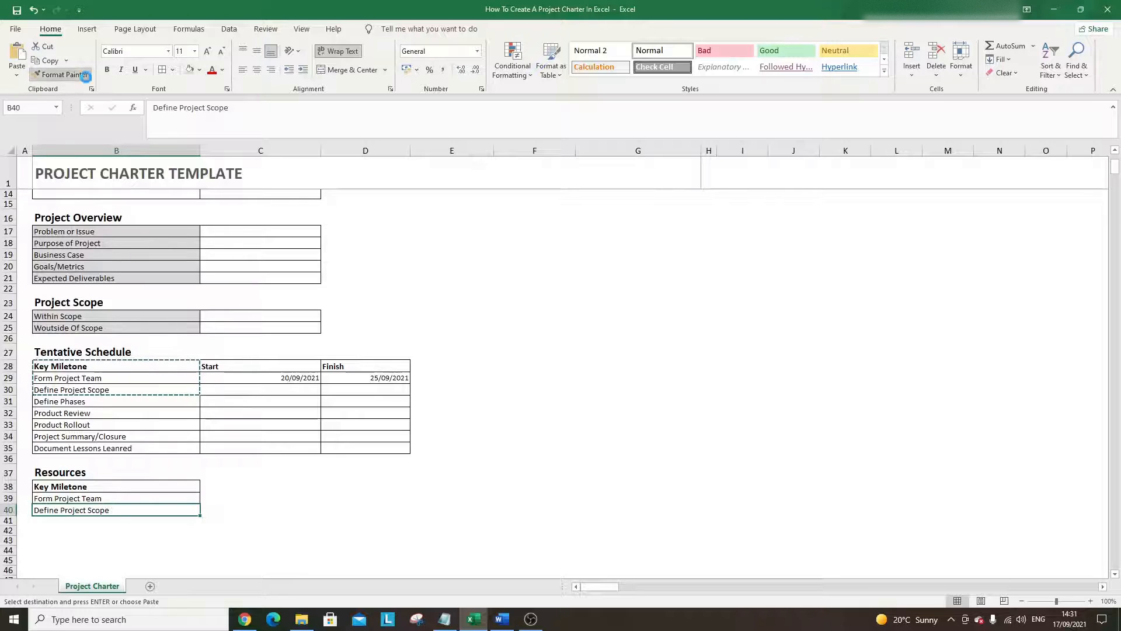
{"action": "left_click", "coordinate": [101, 487]}
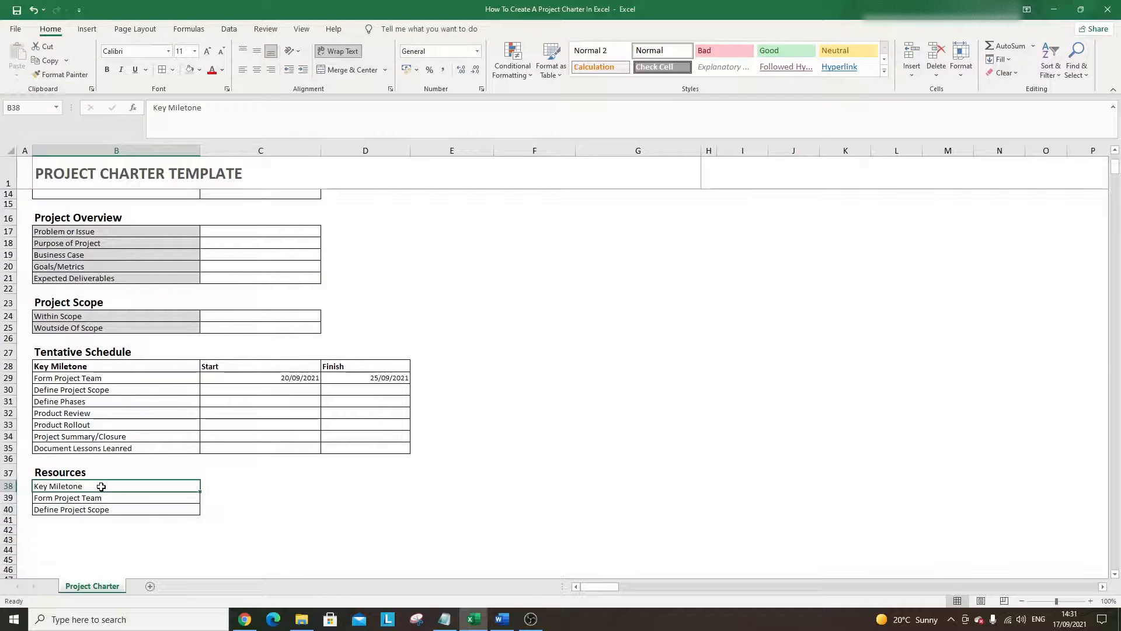
{"action": "type", "text": "Project Team"}
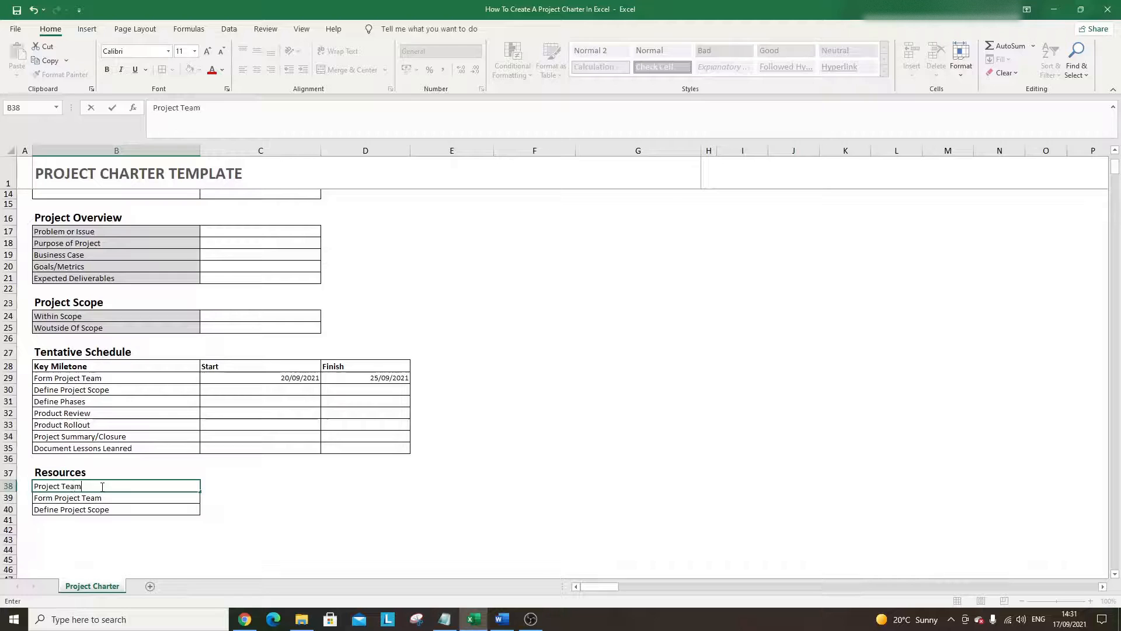
{"action": "key", "text": "Return"}
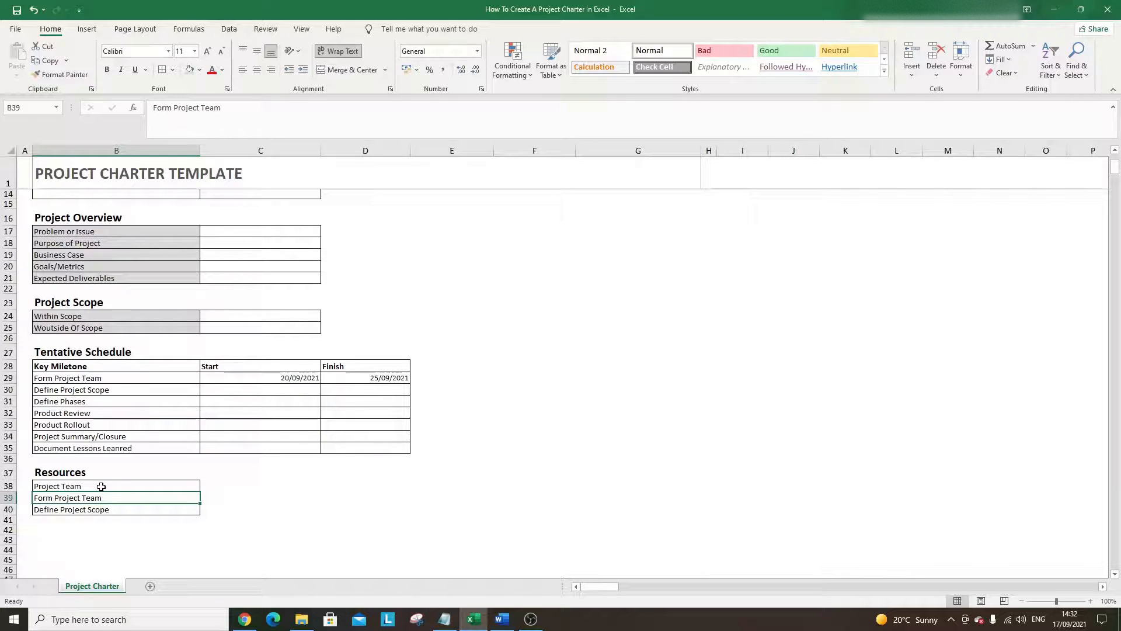
- Fill C38:C40 with plain bordered cells beside the Resources labels
{"action": "left_click", "coordinate": [101, 487]}
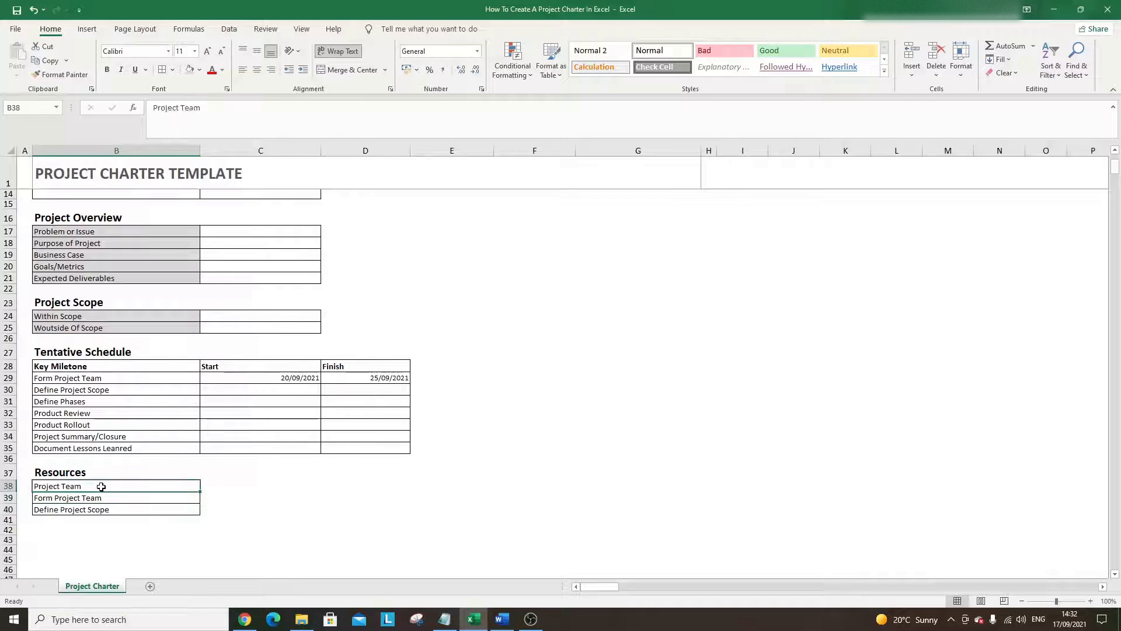
{"action": "key", "text": "Right"}
{"action": "left_click", "coordinate": [226, 404]}
{"action": "key", "text": "ctrl+c"}
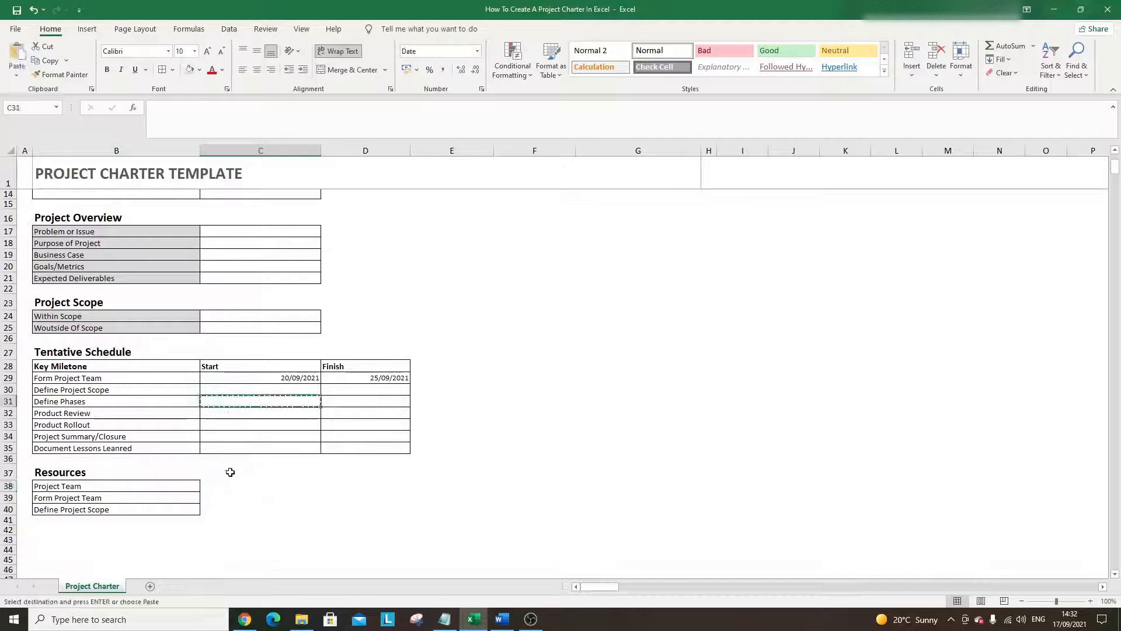
{"action": "left_click", "coordinate": [229, 485]}
{"action": "key", "text": "ctrl+v"}
{"action": "left_click", "coordinate": [225, 499]}
{"action": "key", "text": "ctrl+v"}
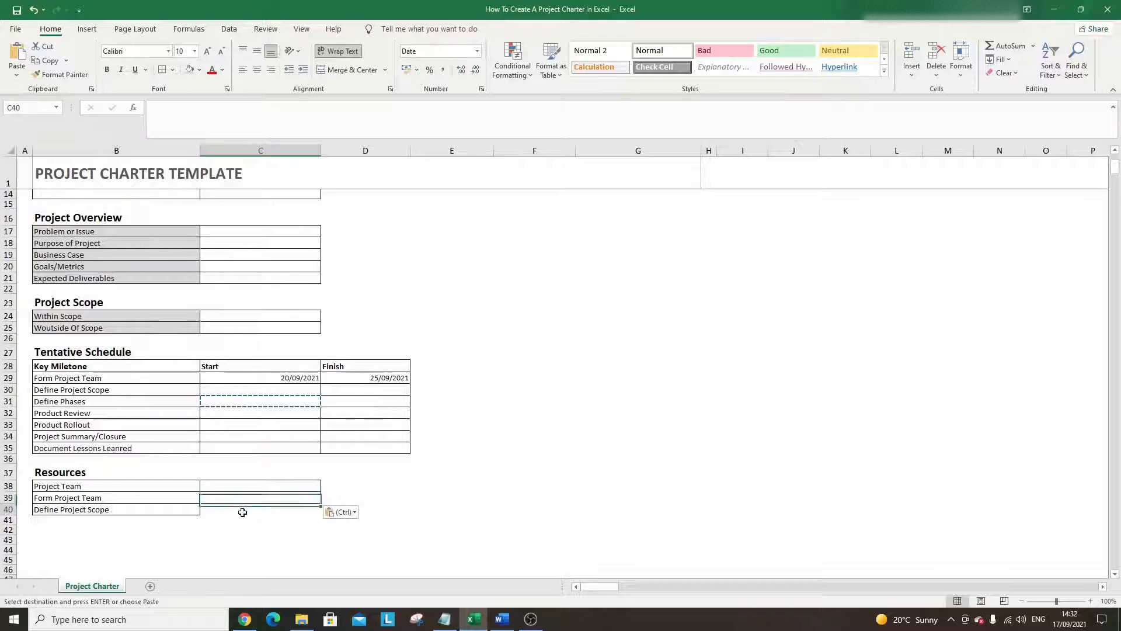
{"action": "left_click", "coordinate": [238, 510]}
{"action": "key", "text": "ctrl+v"}
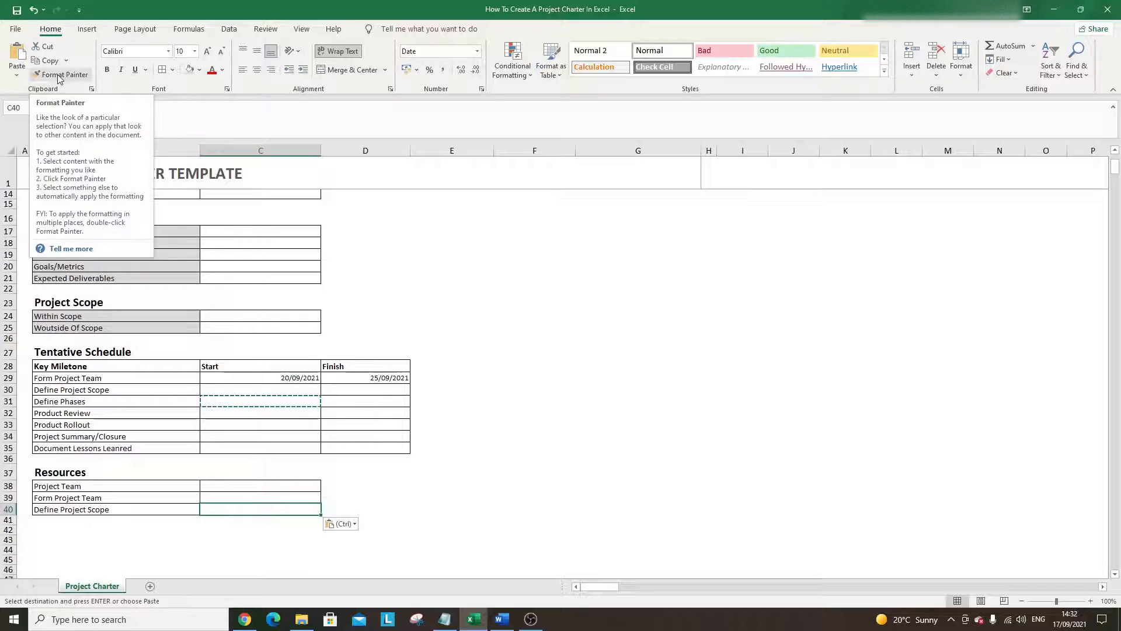
{"action": "left_click", "coordinate": [216, 424]}
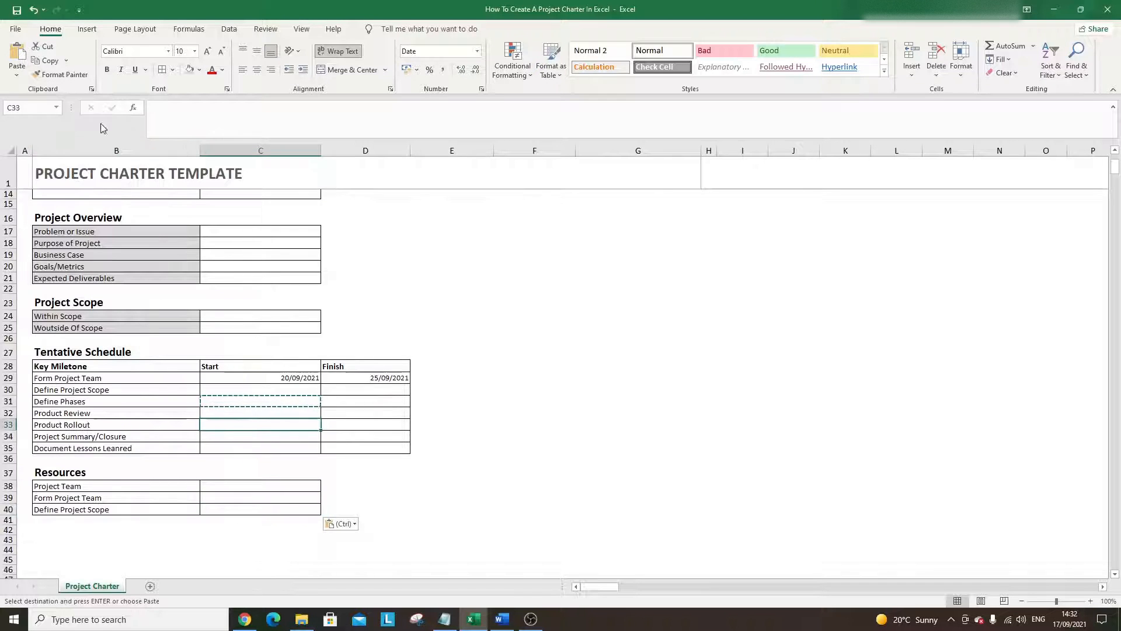
{"action": "left_click", "coordinate": [59, 74]}
{"action": "left_click_drag", "start_coordinate": [278, 489], "coordinate": [280, 503]}
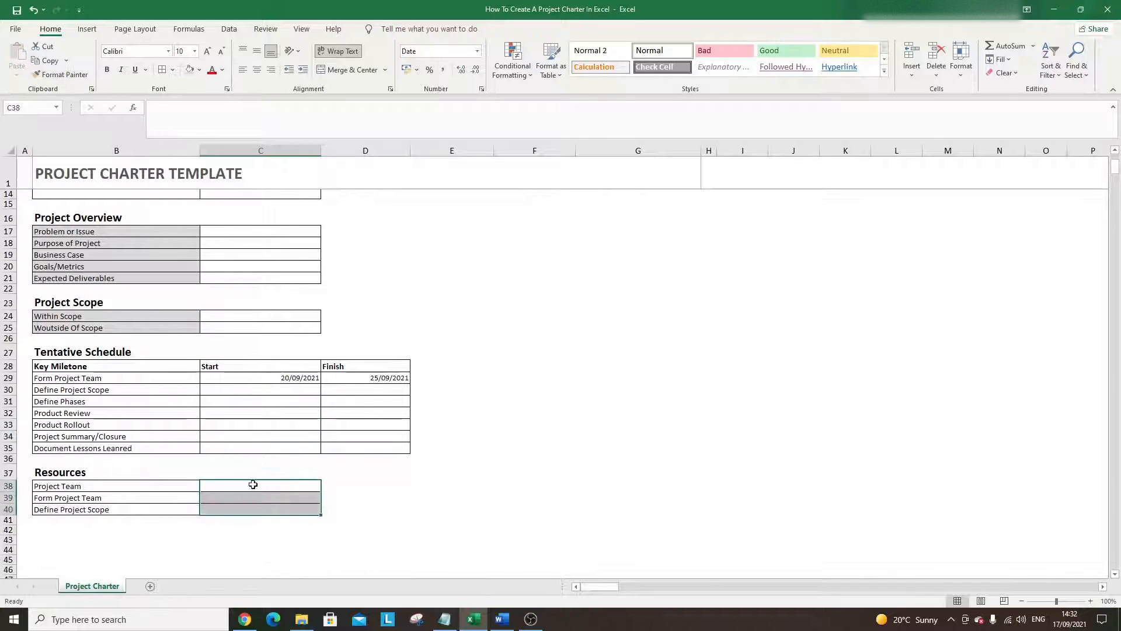
- Give the three Resources label cells in B38:B40 a grey fill
{"action": "left_click", "coordinate": [207, 498]}
{"action": "left_click", "coordinate": [163, 493]}
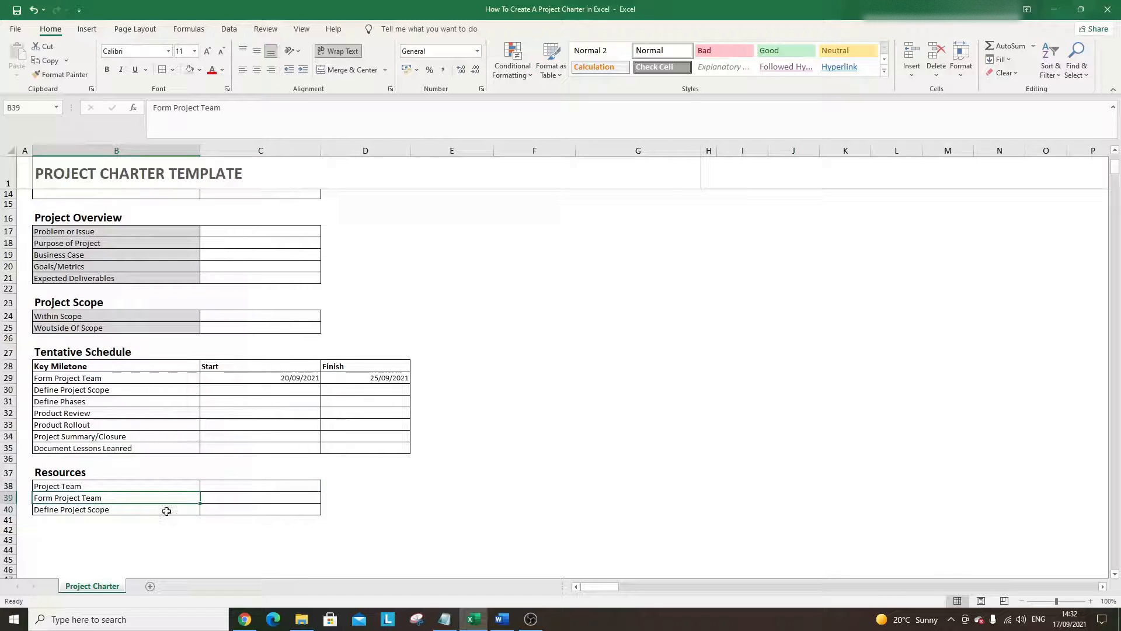
{"action": "left_click_drag", "start_coordinate": [159, 486], "coordinate": [157, 513]}
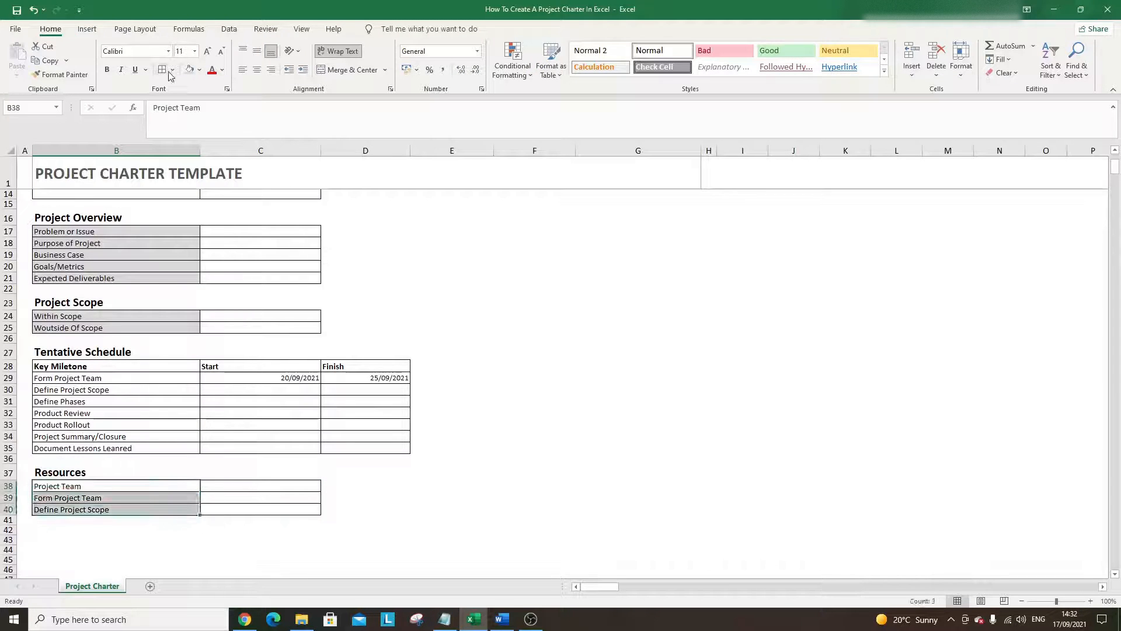
{"action": "left_click", "coordinate": [189, 69]}
{"action": "left_click", "coordinate": [231, 527]}
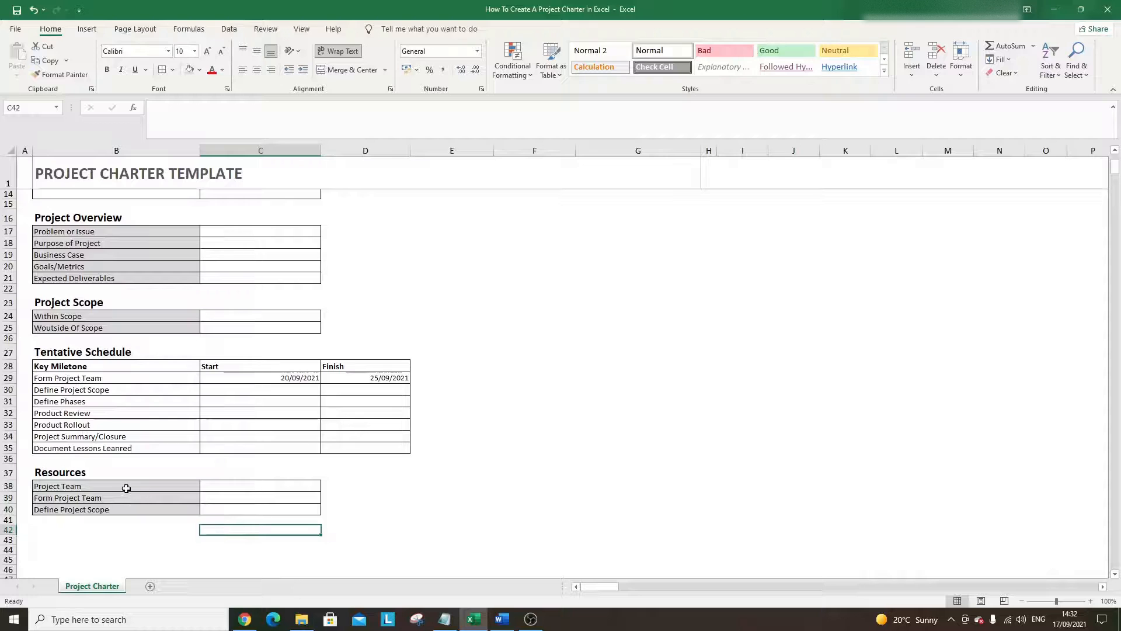
- Replace the copied entries with Support Resources in B39 and Special Needs in B40
{"action": "left_click", "coordinate": [202, 488]}
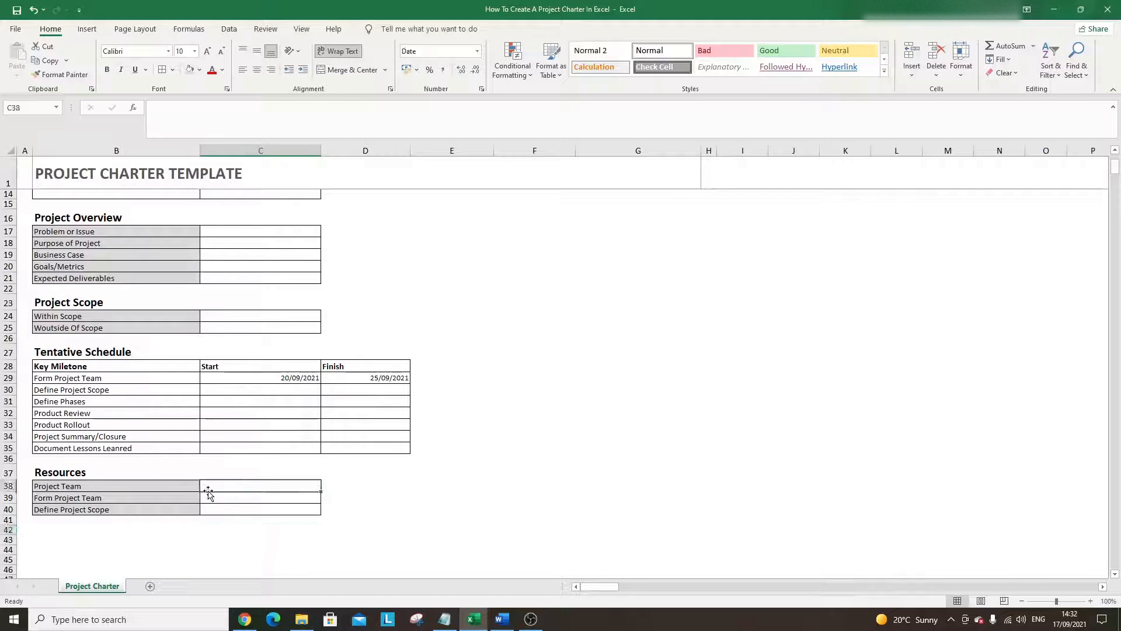
{"action": "left_click", "coordinate": [110, 497]}
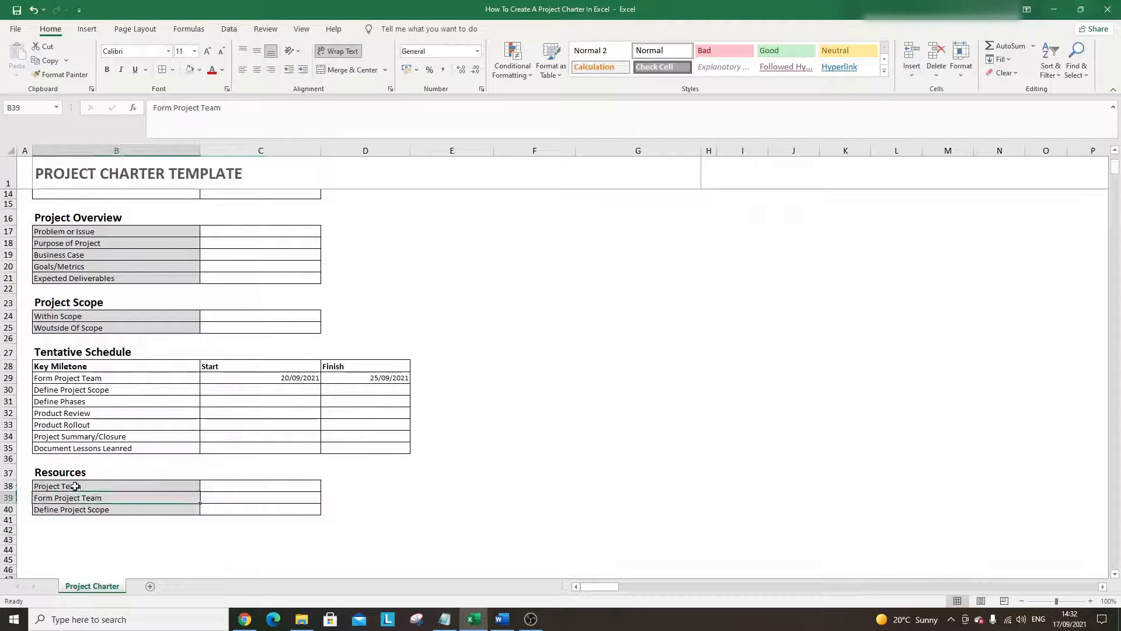
{"action": "type", "text": "Supp"}
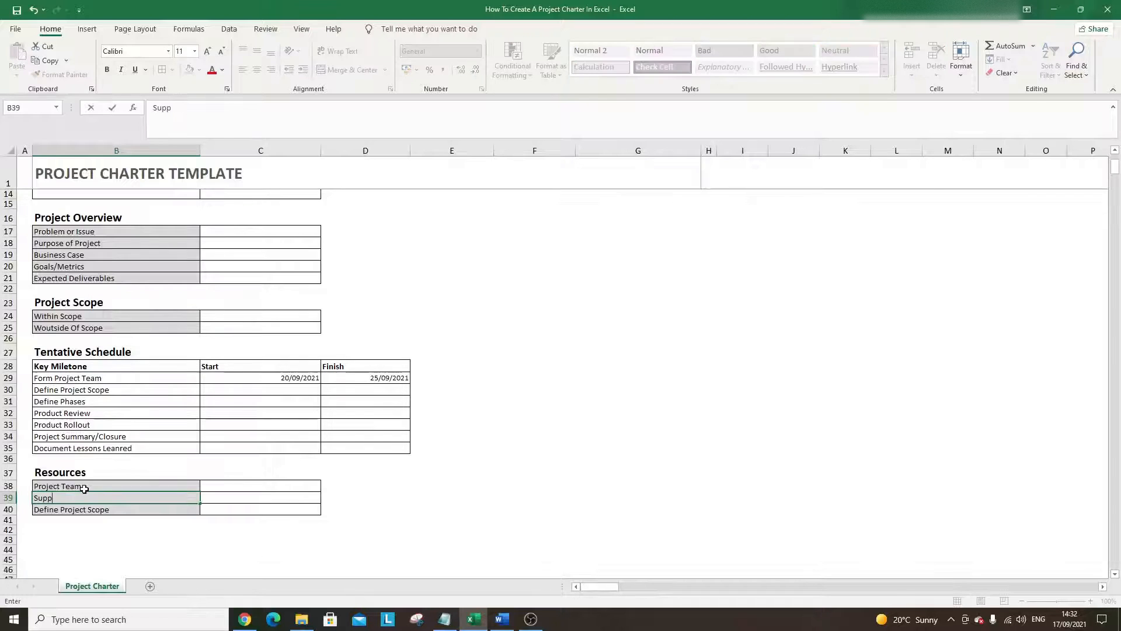
{"action": "type", "text": "ort Resources"}
{"action": "key", "text": "Return"}
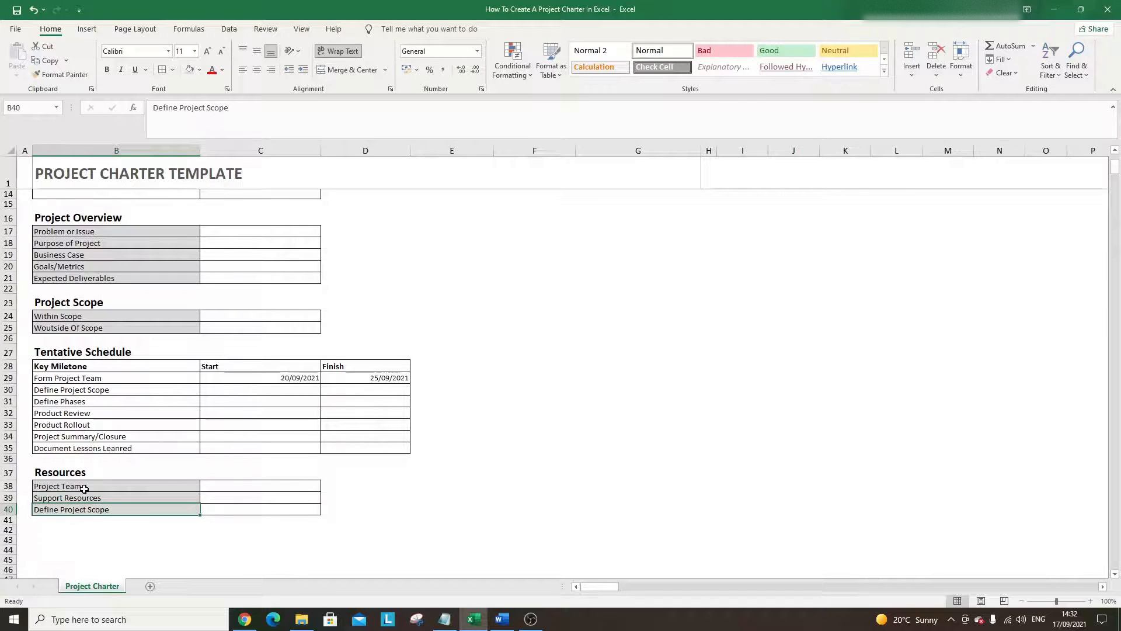
{"action": "type", "text": "Special N"}
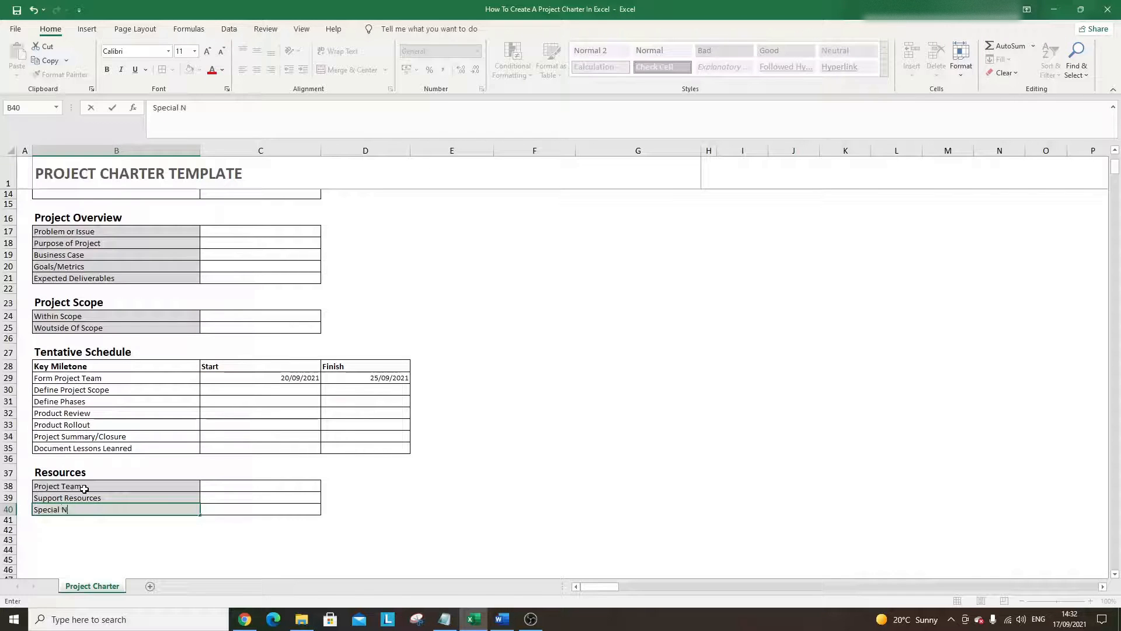
{"action": "type", "text": "eeds"}
{"action": "key", "text": "Return"}
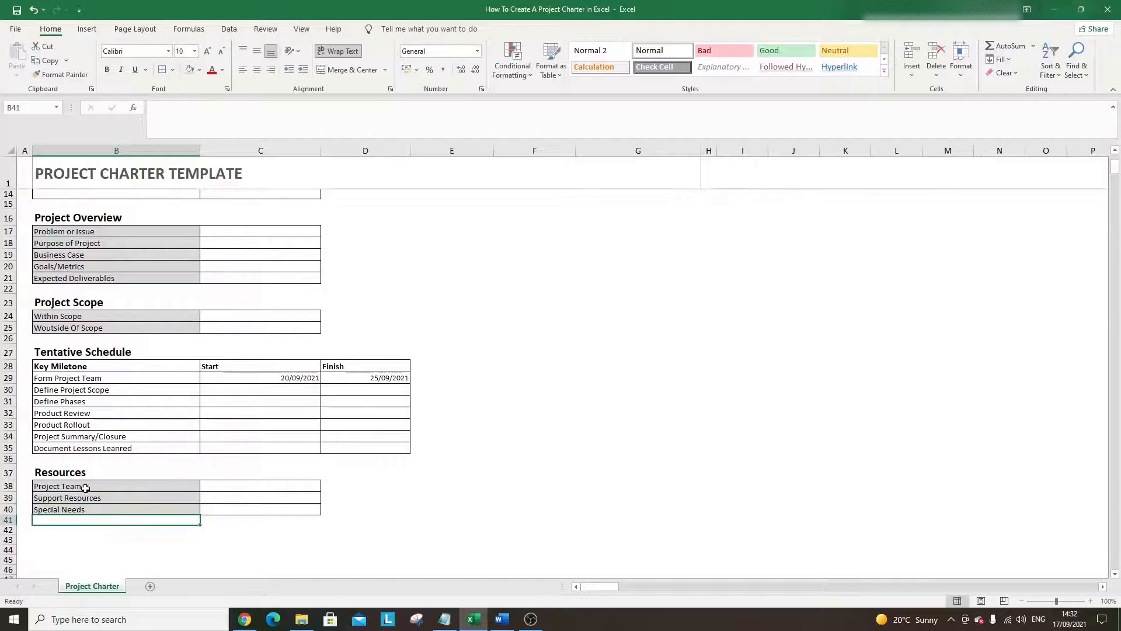
- Copy the Resources heading into B42 and rename it Costs
{"action": "left_click", "coordinate": [210, 507]}
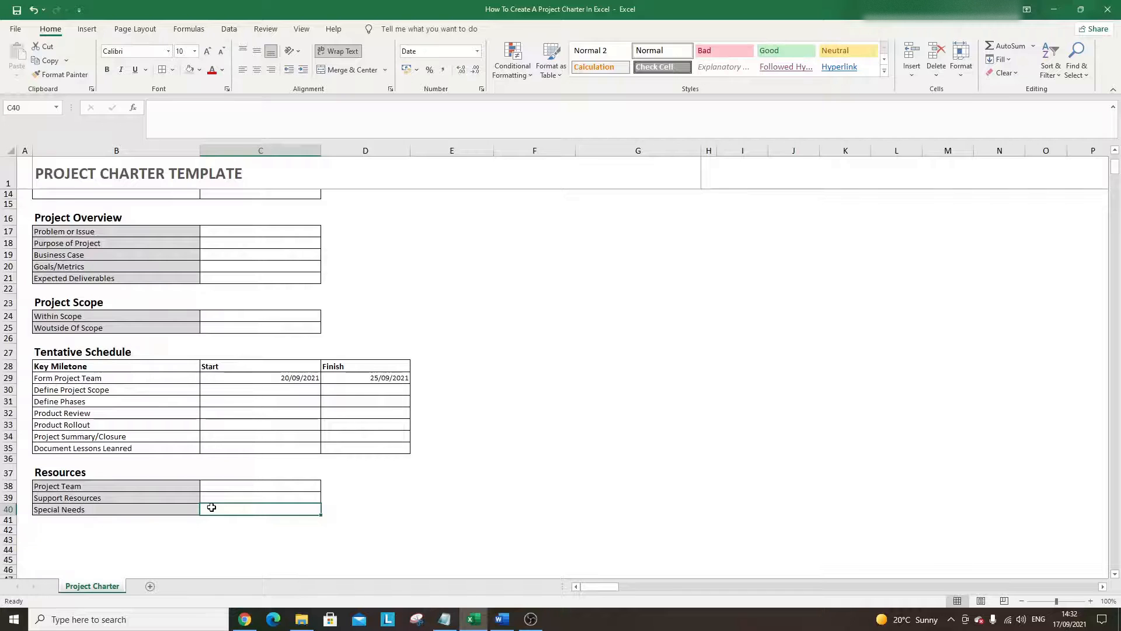
{"action": "left_click", "coordinate": [125, 528]}
{"action": "key", "text": "Up"}
{"action": "key", "text": "Up"}
{"action": "key", "text": "Up"}
{"action": "key", "text": "Up"}
{"action": "key", "text": "Up"}
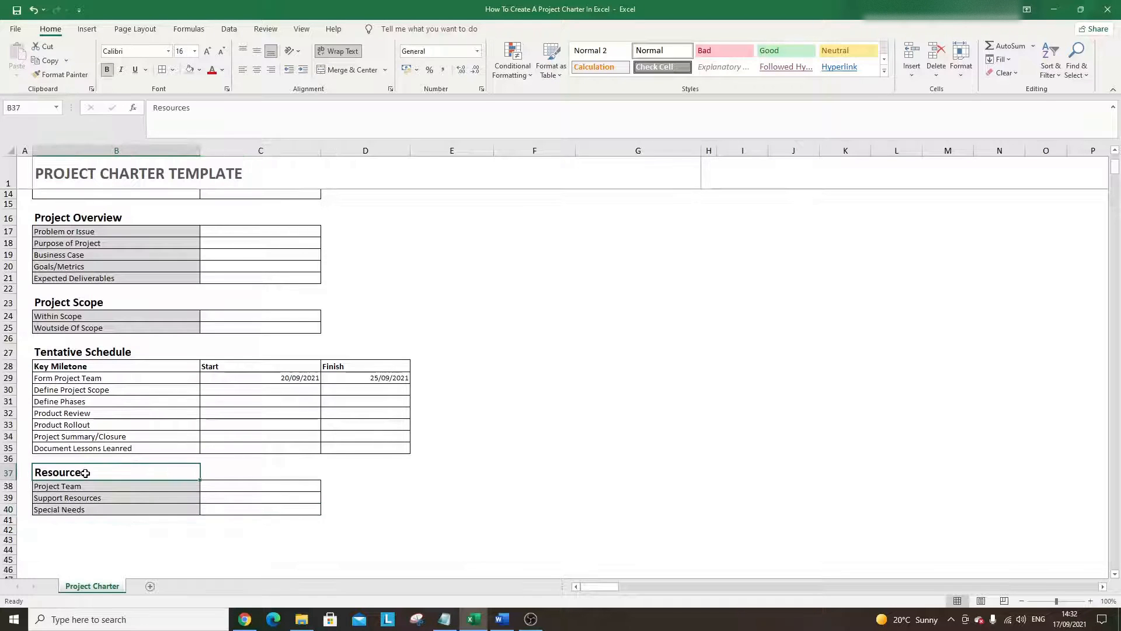
{"action": "key", "text": "ctrl+c"}
{"action": "left_click", "coordinate": [85, 532]}
{"action": "key", "text": "ctrl+v"}
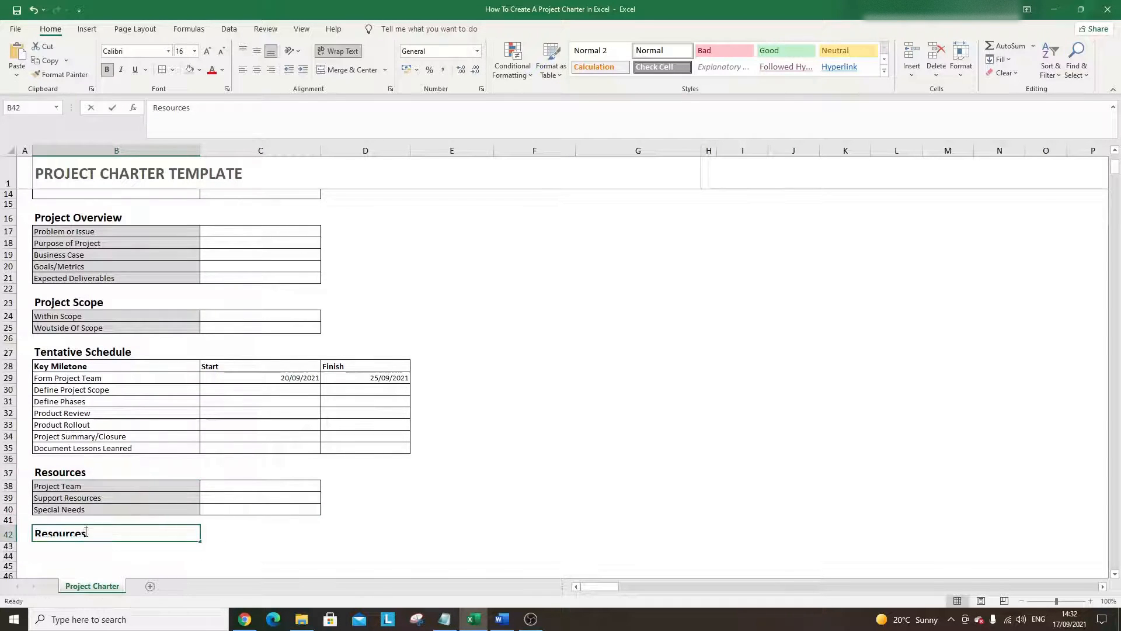
{"action": "type", "text": "Costs"}
{"action": "key", "text": "Return"}
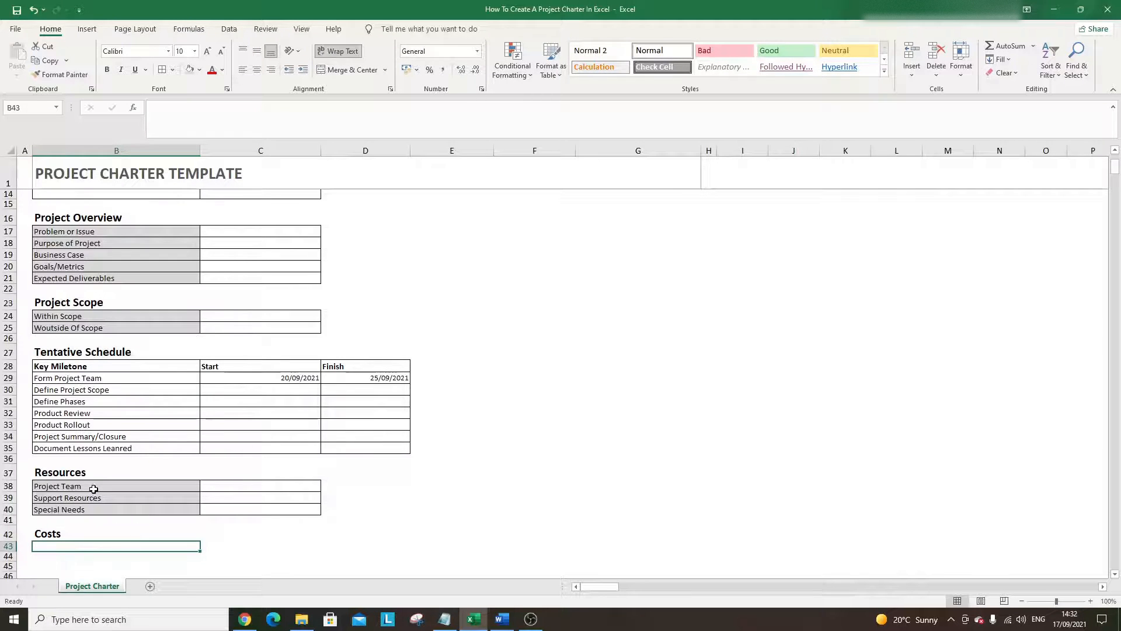
{"action": "left_click_drag", "start_coordinate": [91, 367], "coordinate": [393, 369]}
- Paste the schedule header row into B43 and rename it Cost Type and Cost Description
{"action": "key", "text": "ctrl+c"}
{"action": "scroll", "coordinate": [162, 467], "scroll_direction": "down", "scroll_amount": 2}
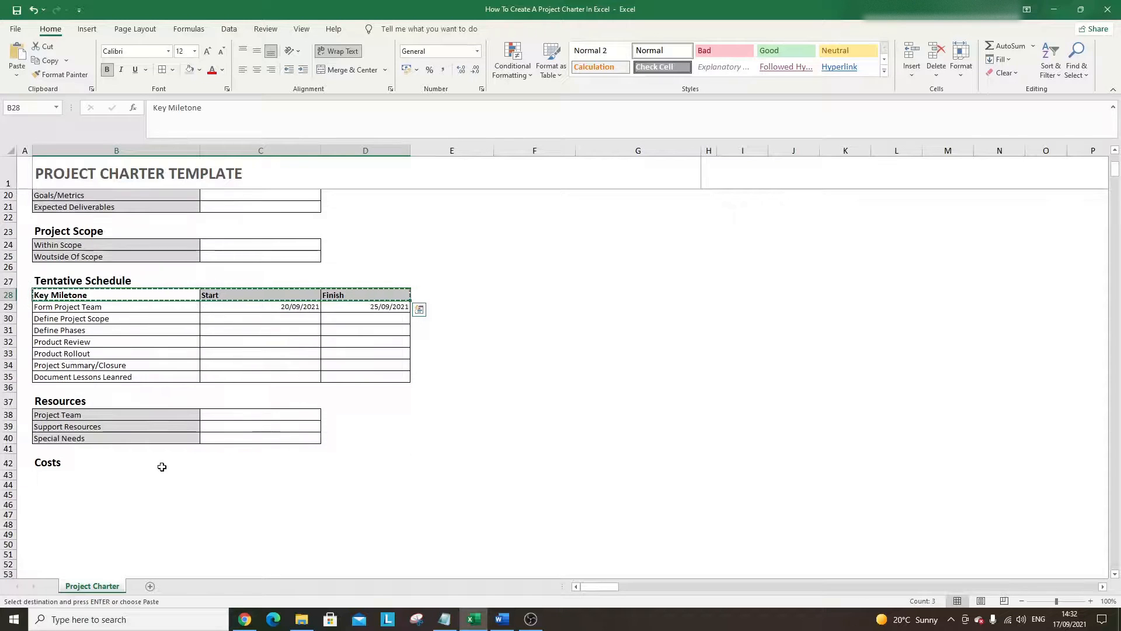
{"action": "left_click", "coordinate": [90, 467]}
{"action": "left_click", "coordinate": [91, 476]}
{"action": "key", "text": "ctrl+v"}
{"action": "left_click", "coordinate": [95, 475]}
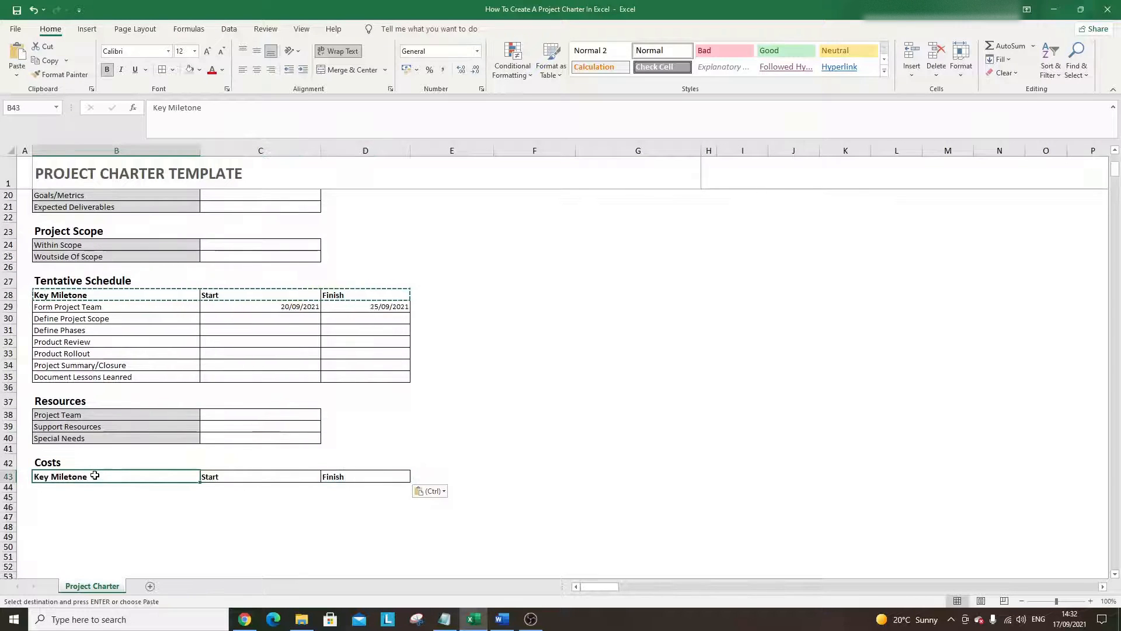
{"action": "type", "text": "Costs"}
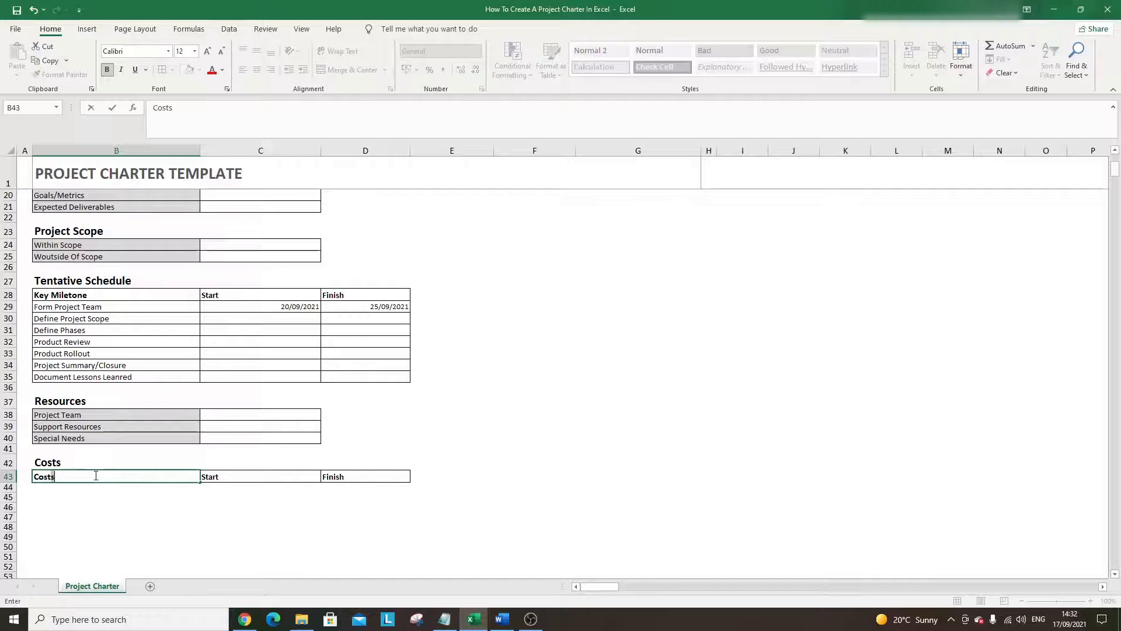
{"action": "key", "text": "BackSpace"}
{"action": "type", "text": " Type"}
{"action": "key", "text": "Return"}
{"action": "key", "text": "Up"}
{"action": "key", "text": "Right"}
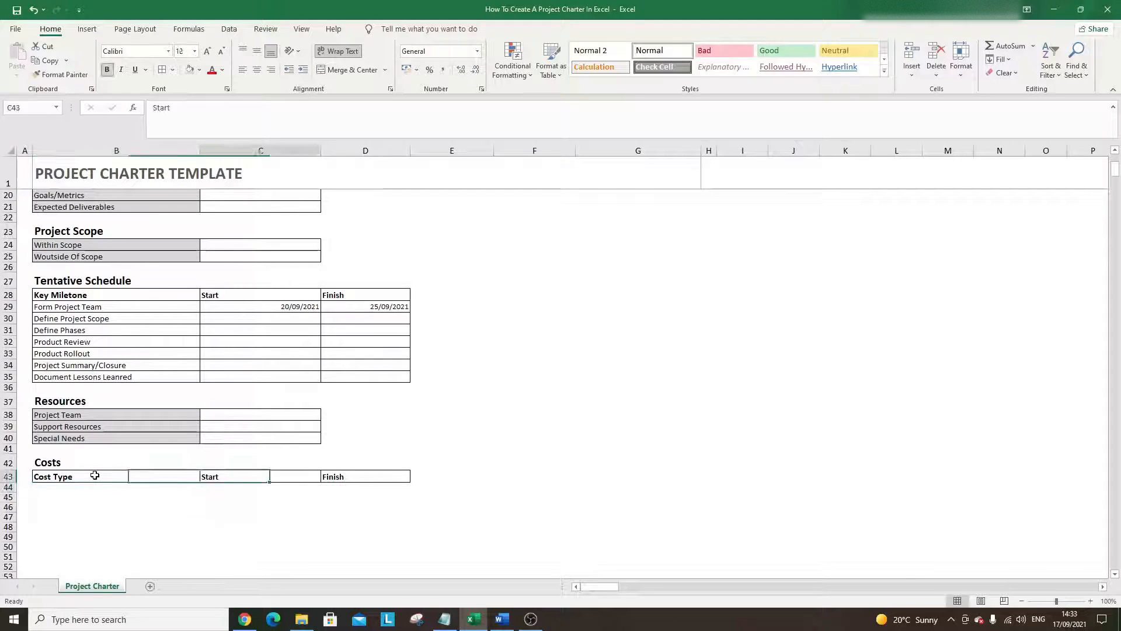
{"action": "type", "text": "C"}
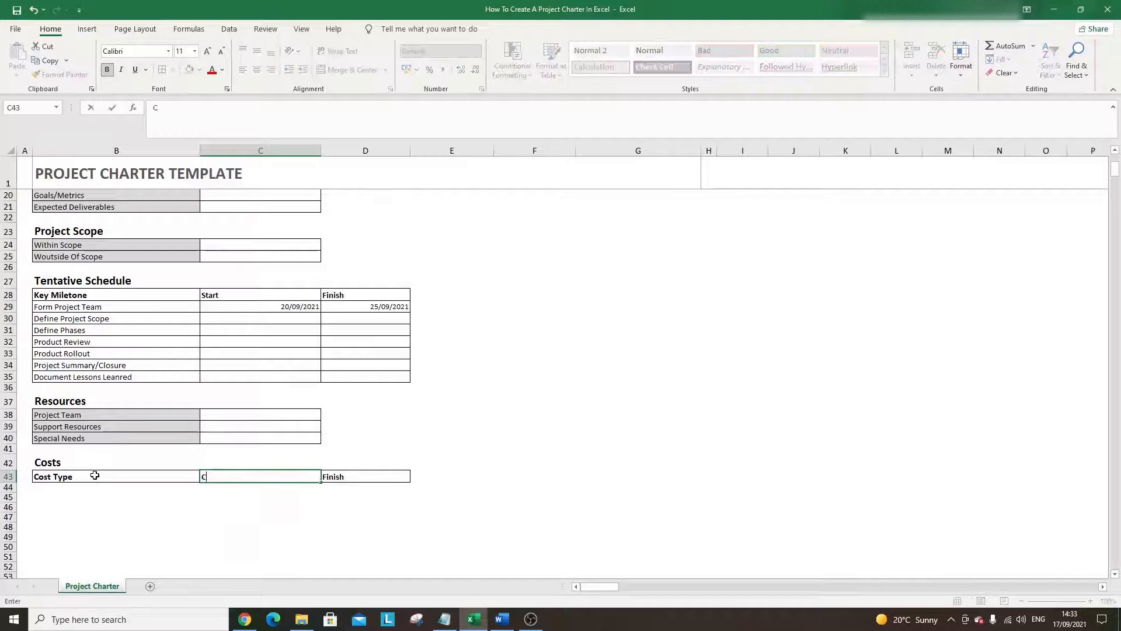
{"action": "type", "text": "ost Description"}
{"action": "key", "text": "Return"}
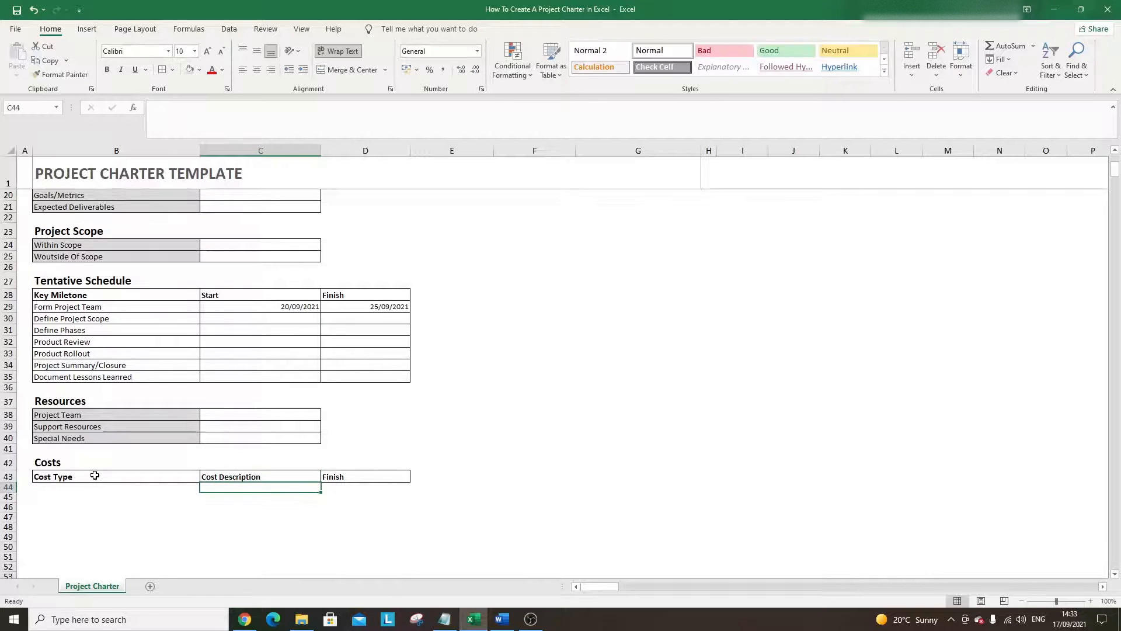
- Add the Rate, Quantity and Amount headers in D43:F43
{"action": "key", "text": "Up"}
{"action": "key", "text": "Right"}
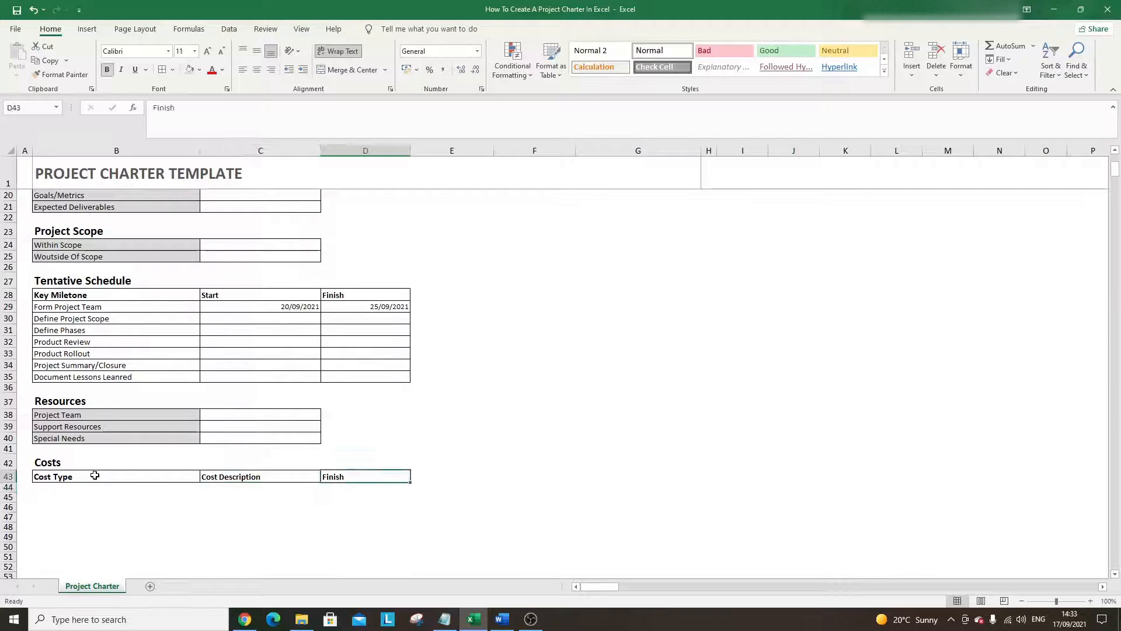
{"action": "type", "text": "Rate"}
{"action": "key", "text": "Tab"}
{"action": "type", "text": "Q"}
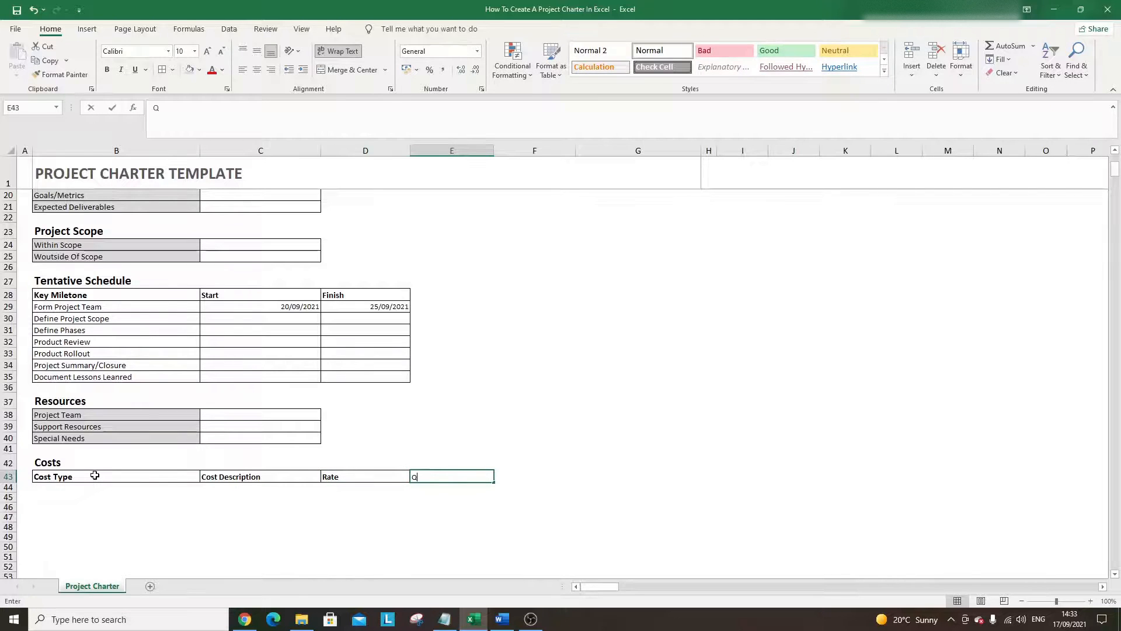
{"action": "type", "text": "uantity"}
{"action": "key", "text": "Return"}
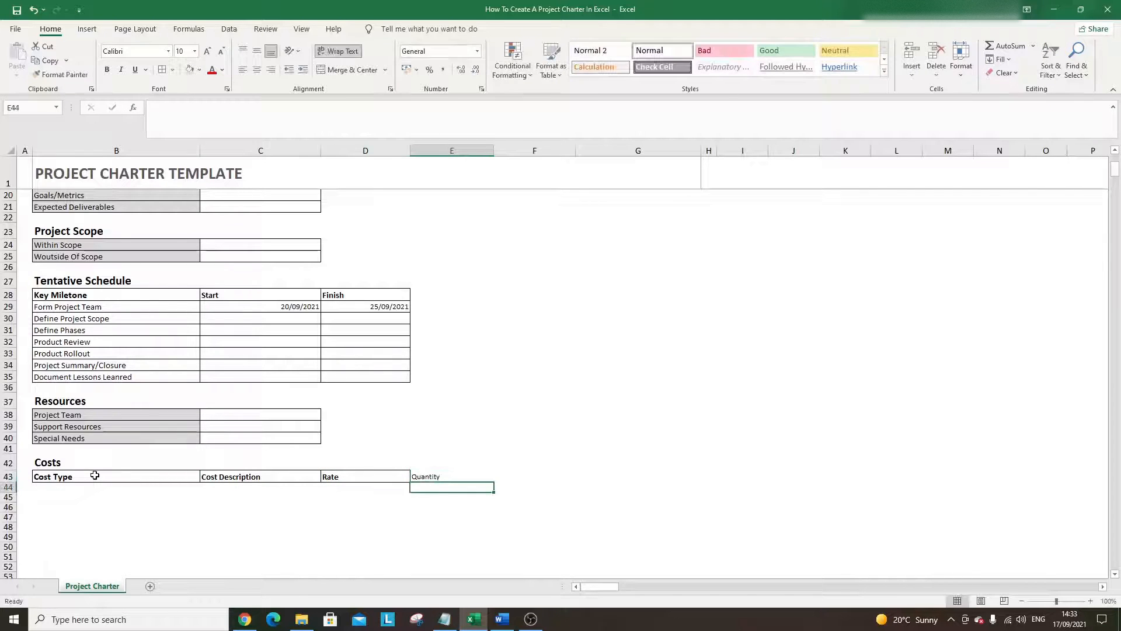
{"action": "key", "text": "Up"}
{"action": "key", "text": "Right"}
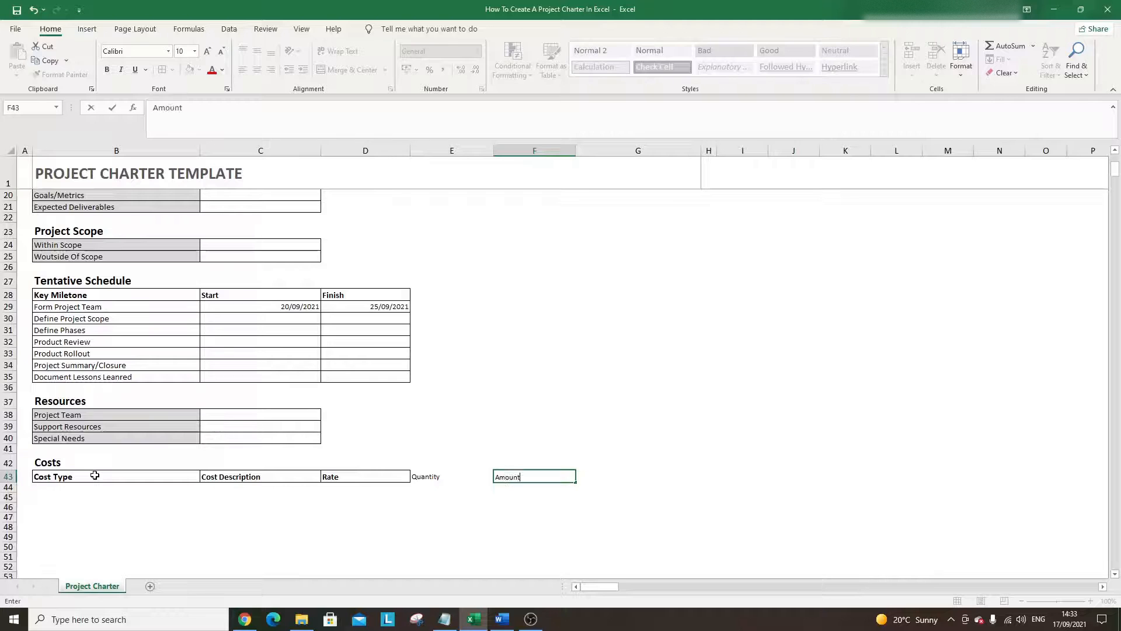
{"action": "key", "text": "ctrl+Return"}
- Give Quantity and Amount the same bold bordered style as the Rate header
{"action": "left_click", "coordinate": [357, 478]}
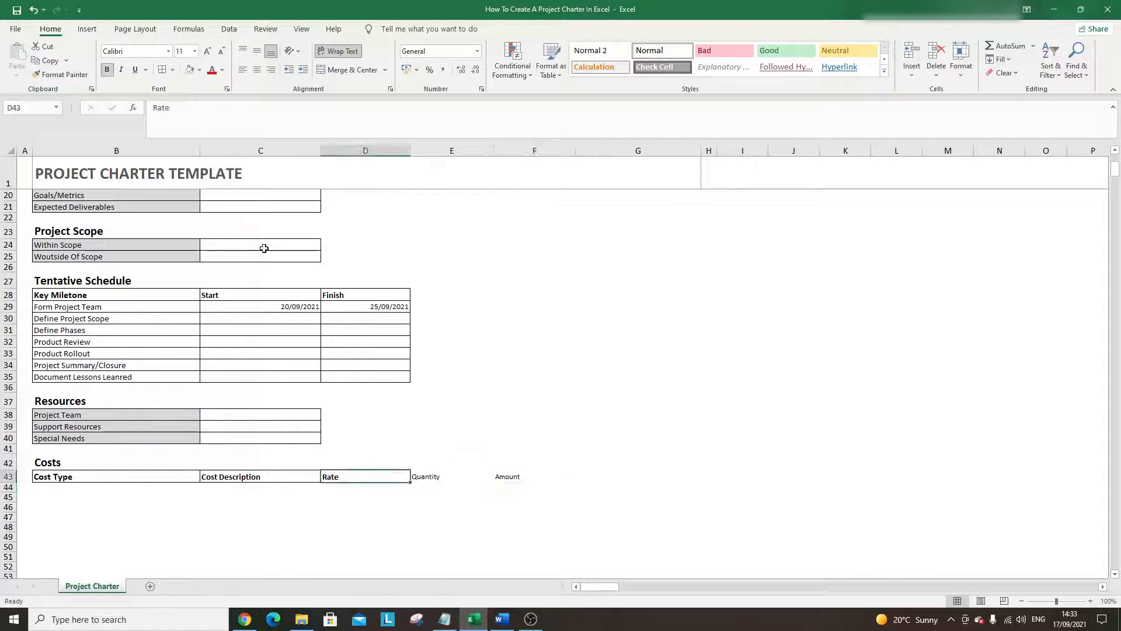
{"action": "left_click", "coordinate": [81, 79]}
{"action": "left_click_drag", "start_coordinate": [443, 477], "coordinate": [514, 477]}
{"action": "left_click", "coordinate": [451, 507]}
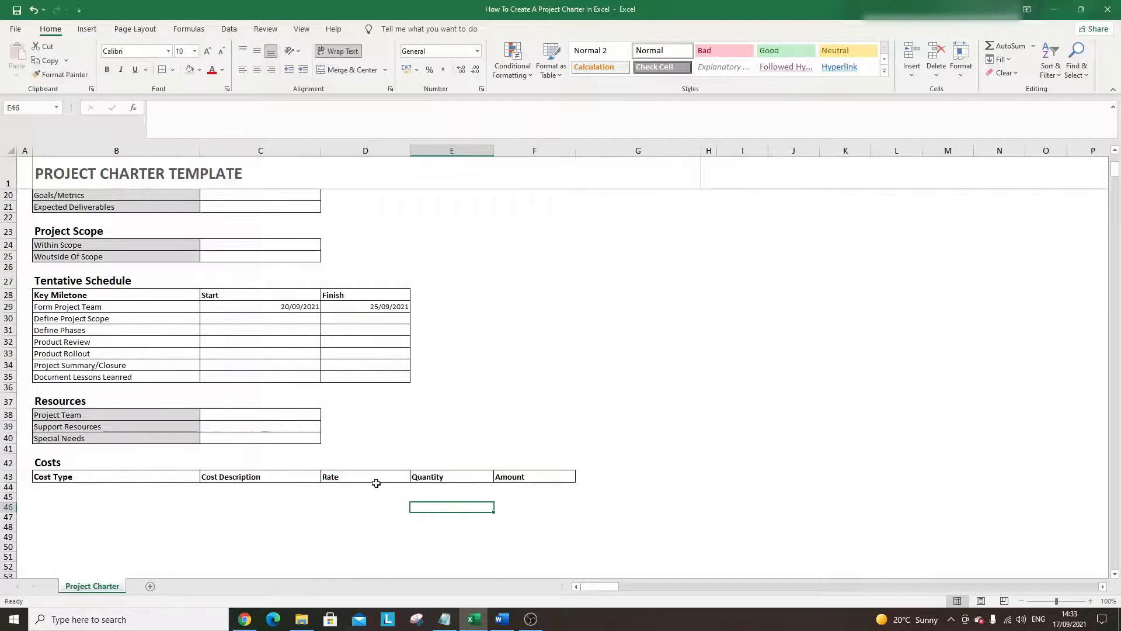
{"action": "scroll", "coordinate": [376, 483], "scroll_direction": "down", "scroll_amount": 2}
- Add bordered cells under the Costs header across B44:F50
{"action": "left_click", "coordinate": [209, 341]}
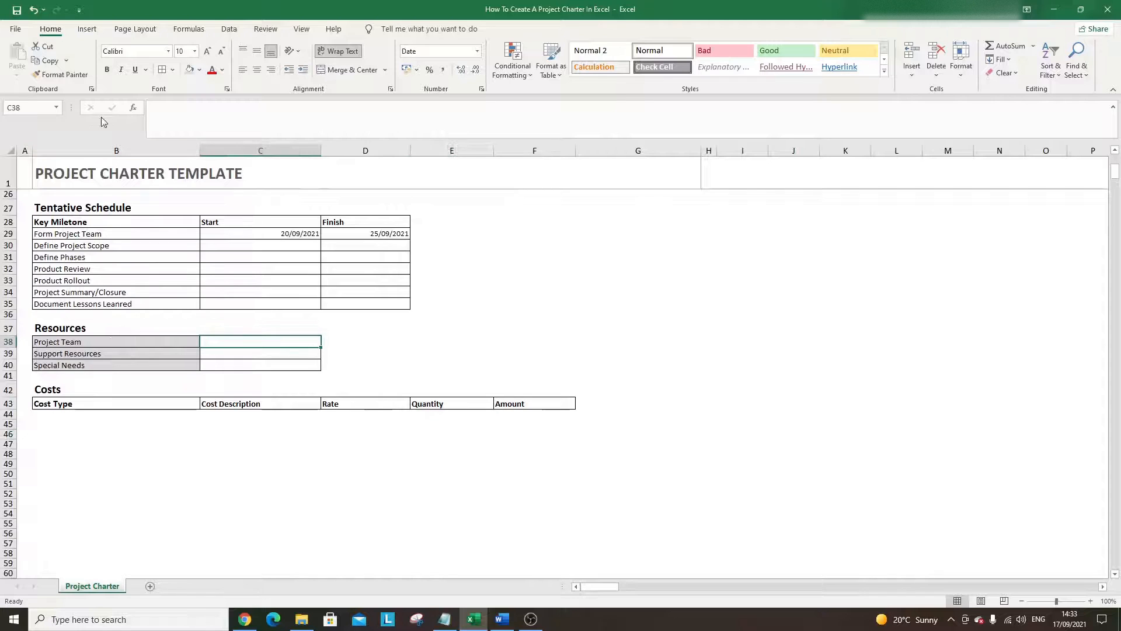
{"action": "left_click", "coordinate": [60, 74]}
{"action": "left_click_drag", "start_coordinate": [87, 416], "coordinate": [496, 470]}
{"action": "left_click", "coordinate": [375, 449]}
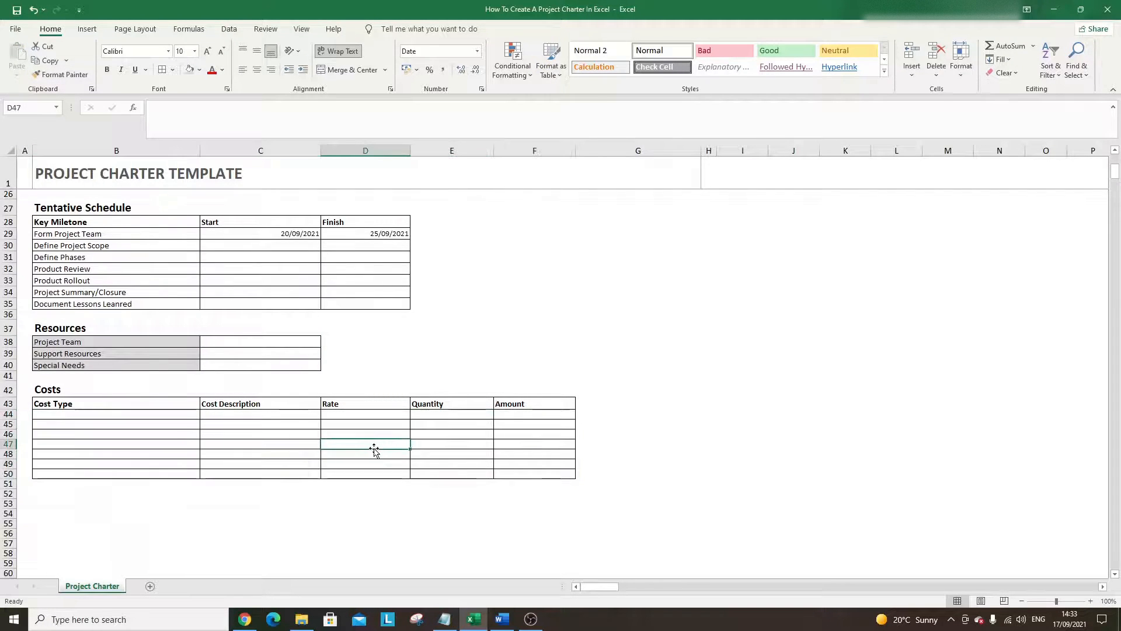
- List cost types Labor, Product Procurement, Supplies, I.T and Miscellaneous in B44:B48
{"action": "left_click", "coordinate": [96, 417]}
{"action": "type", "text": "LAbo"}
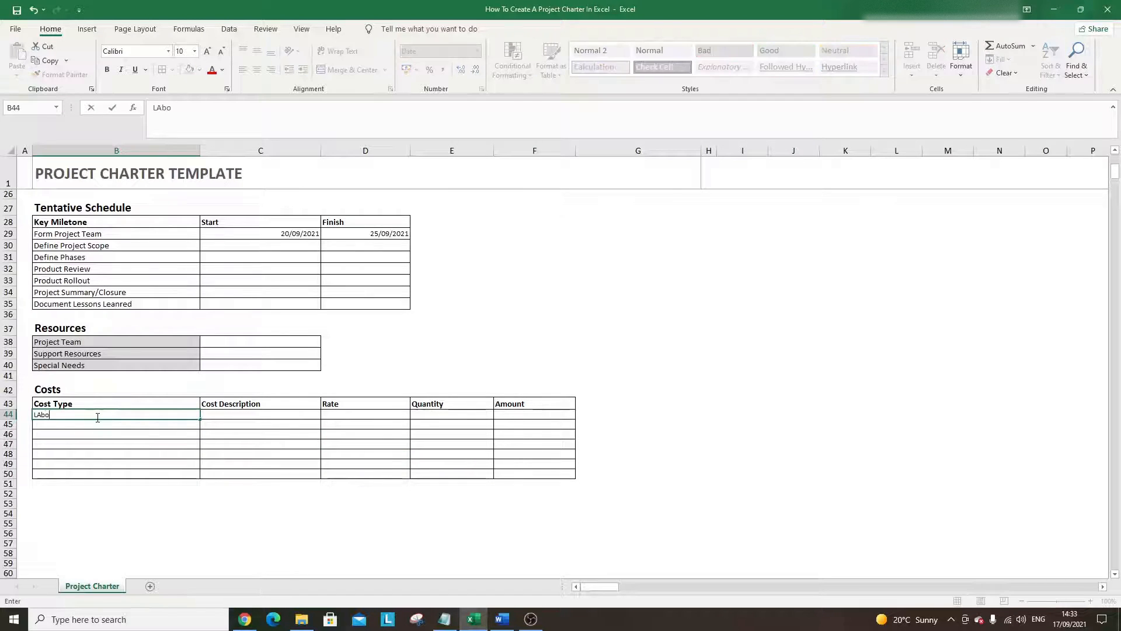
{"action": "type", "text": "r"}
{"action": "key", "text": "Return"}
{"action": "type", "text": "P"}
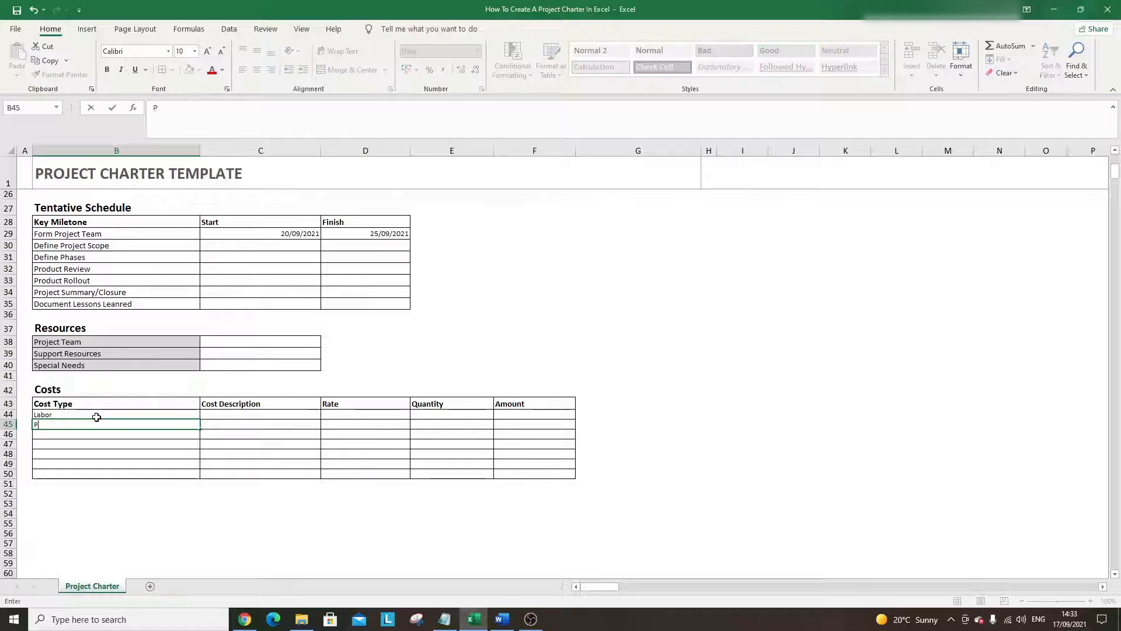
{"action": "type", "text": "roudct"}
{"action": "key", "text": "BackSpace"}
{"action": "type", "text": "duct Proc"}
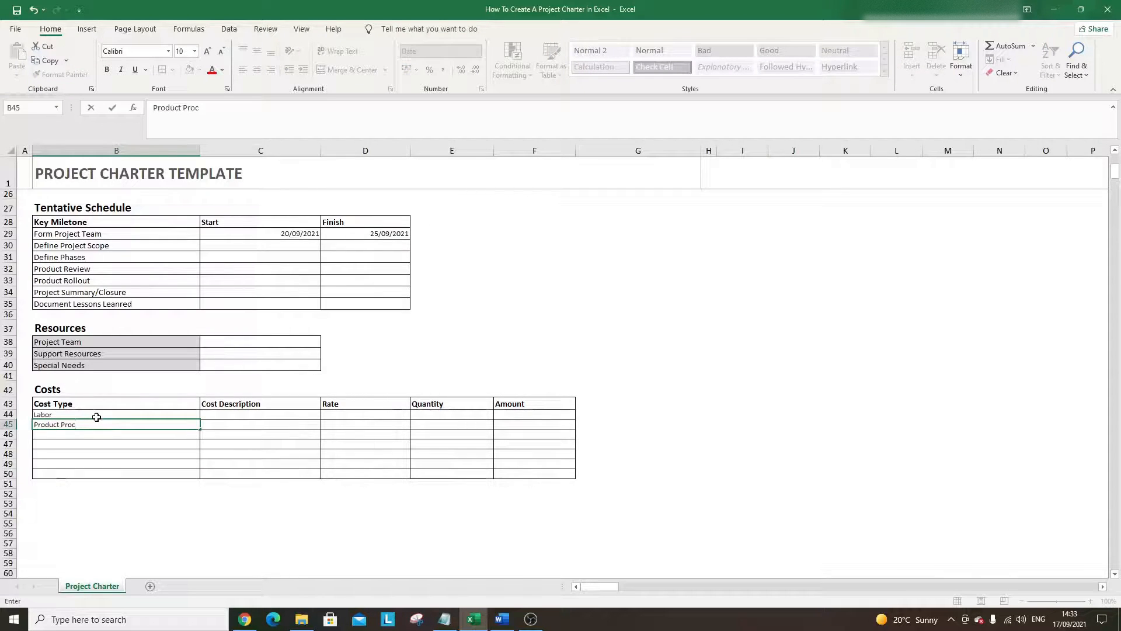
{"action": "type", "text": "urement"}
{"action": "key", "text": "Return"}
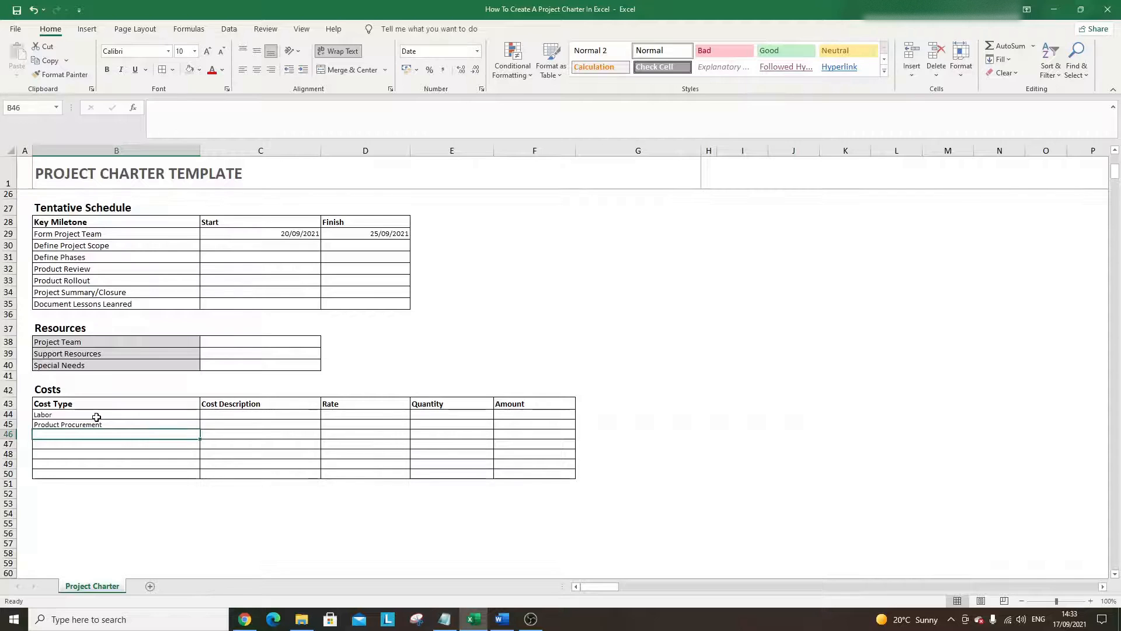
{"action": "type", "text": "Supplies"}
{"action": "key", "text": "Return"}
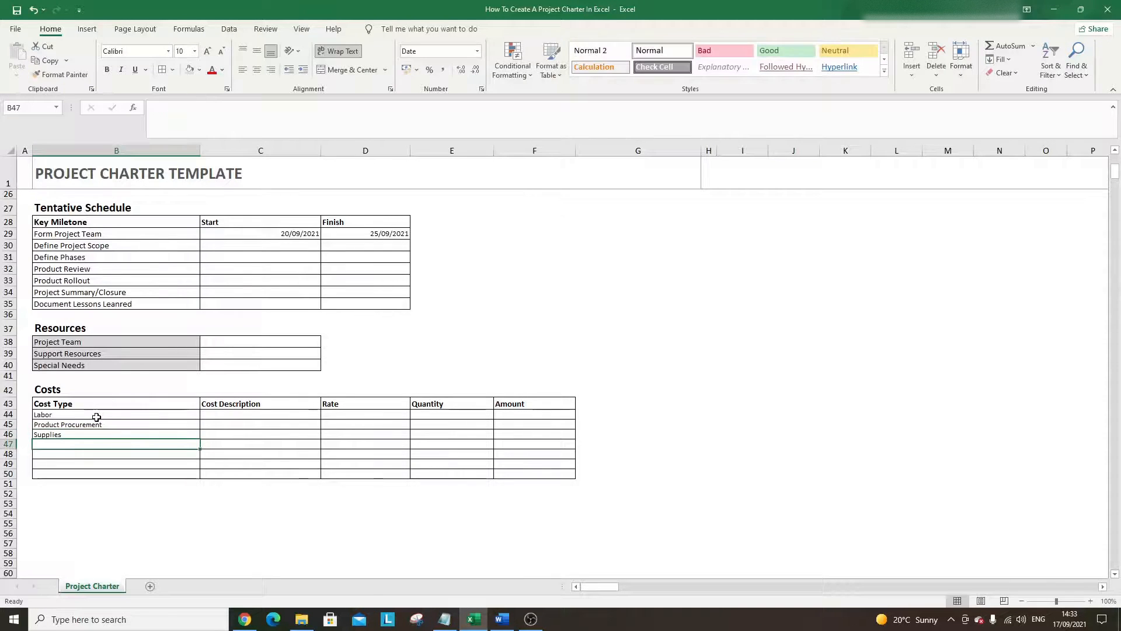
{"action": "type", "text": "I.T"}
{"action": "key", "text": "Return"}
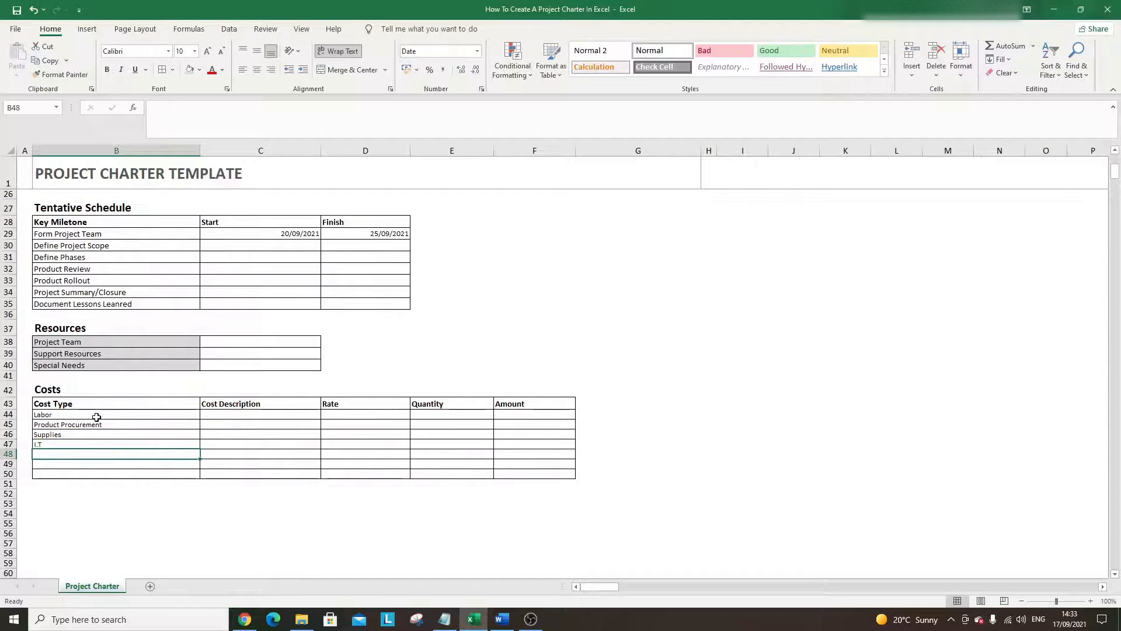
{"action": "type", "text": "Miscel"}
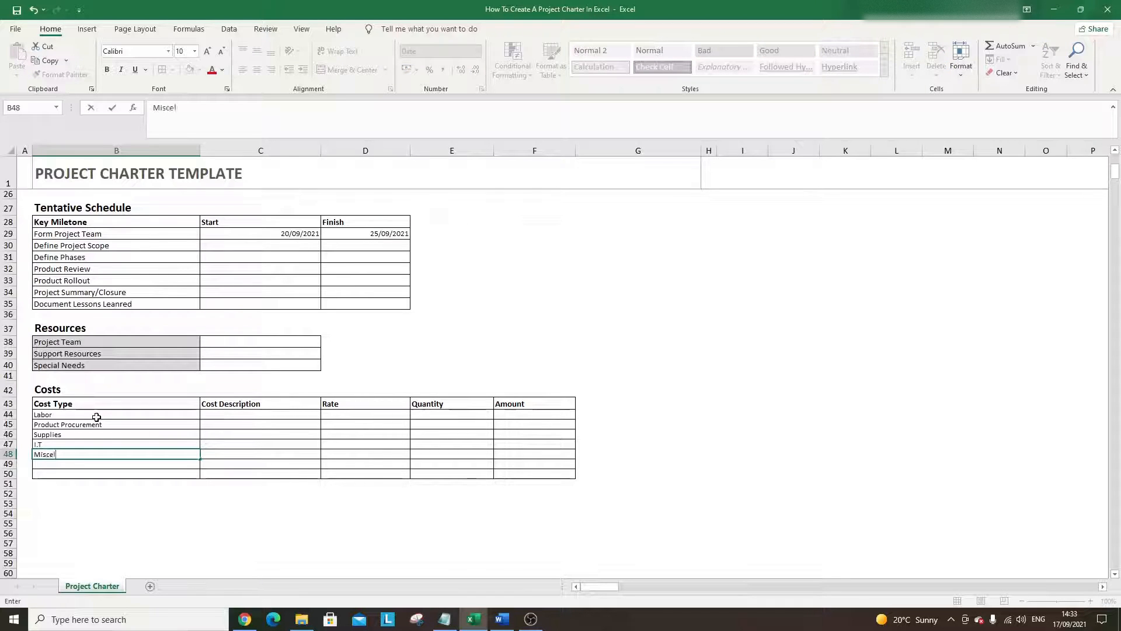
{"action": "type", "text": "laneous"}
{"action": "key", "text": "Return"}
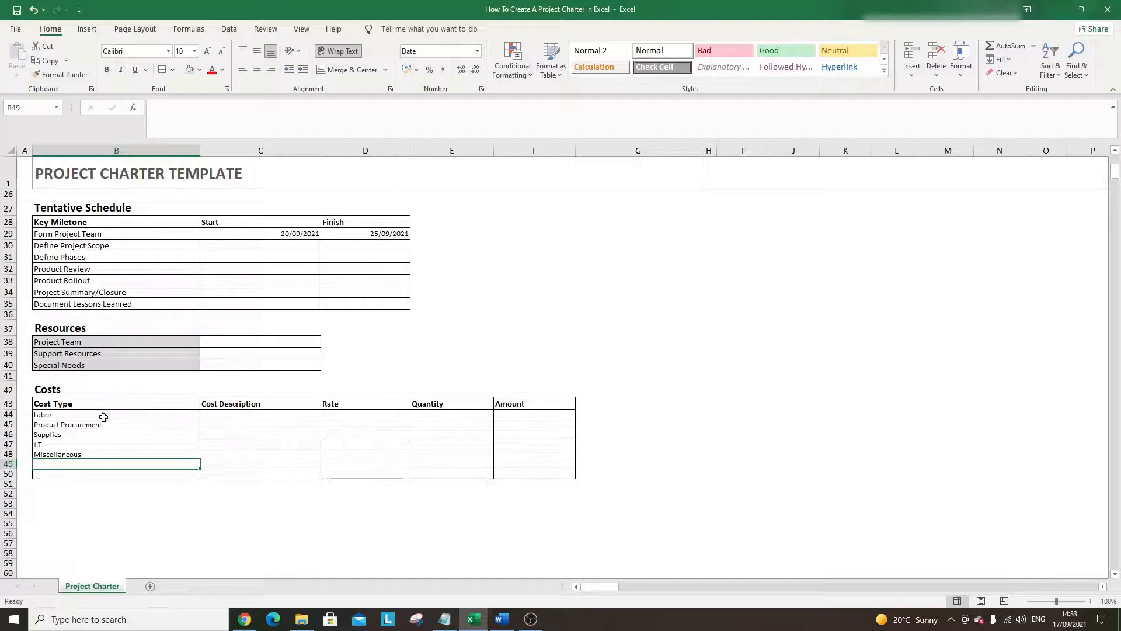
- Enlarge the font of the cost types Labor through Miscellaneous
{"action": "left_click_drag", "start_coordinate": [100, 416], "coordinate": [111, 455]}
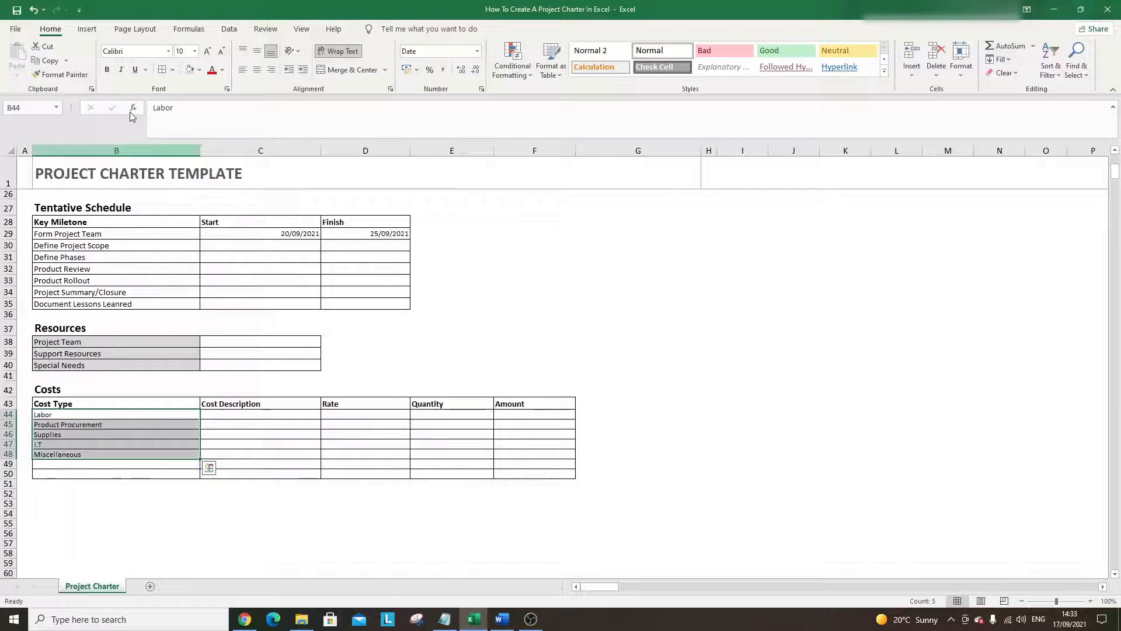
{"action": "left_click", "coordinate": [207, 51]}
{"action": "left_click", "coordinate": [113, 472]}
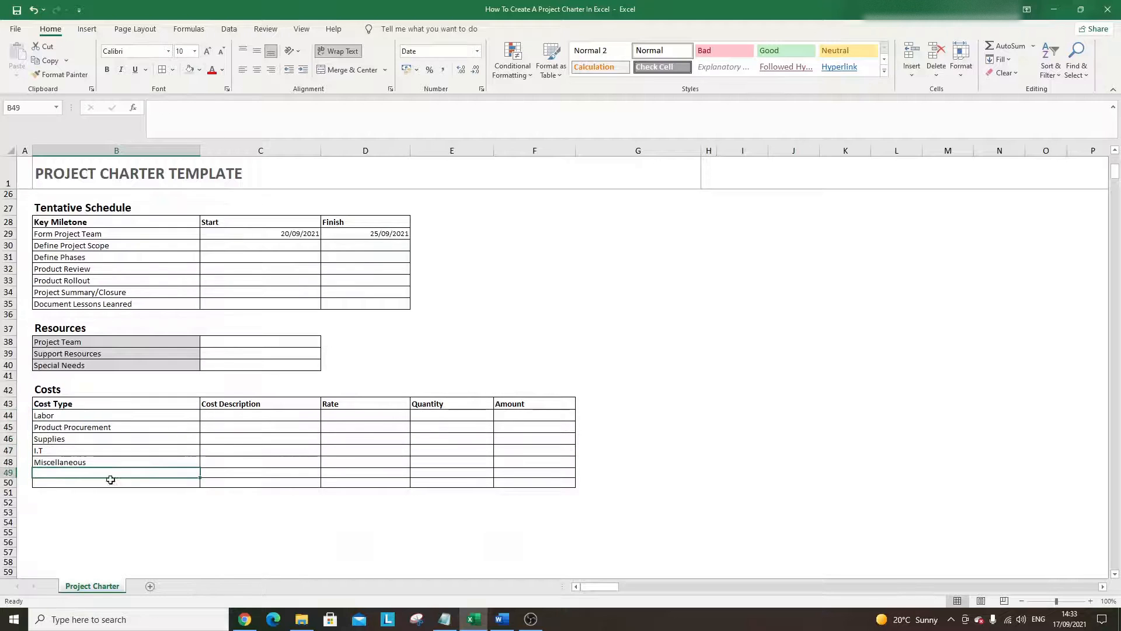
- Delete surplus rows 49 and 50 below the Costs table
{"action": "left_click", "coordinate": [11, 473]}
{"action": "left_click_drag", "start_coordinate": [10, 473], "coordinate": [10, 483]}
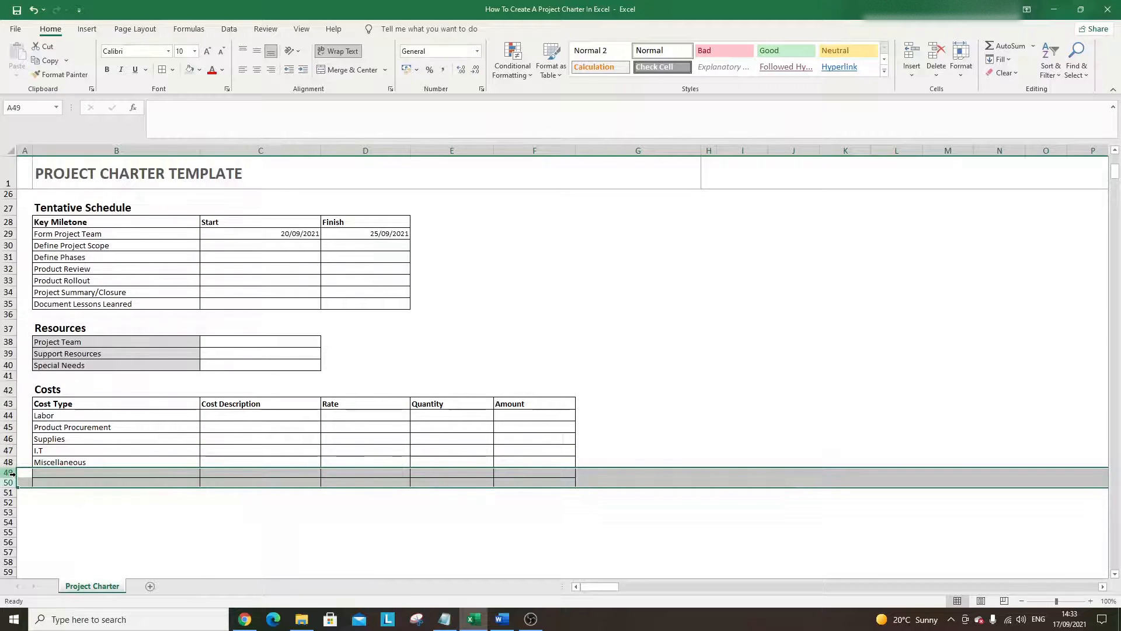
{"action": "right_click", "coordinate": [11, 482]}
{"action": "left_click", "coordinate": [34, 383]}
- Enter 'Cost of product specialist' as the Labor cost description
{"action": "left_click", "coordinate": [267, 419]}
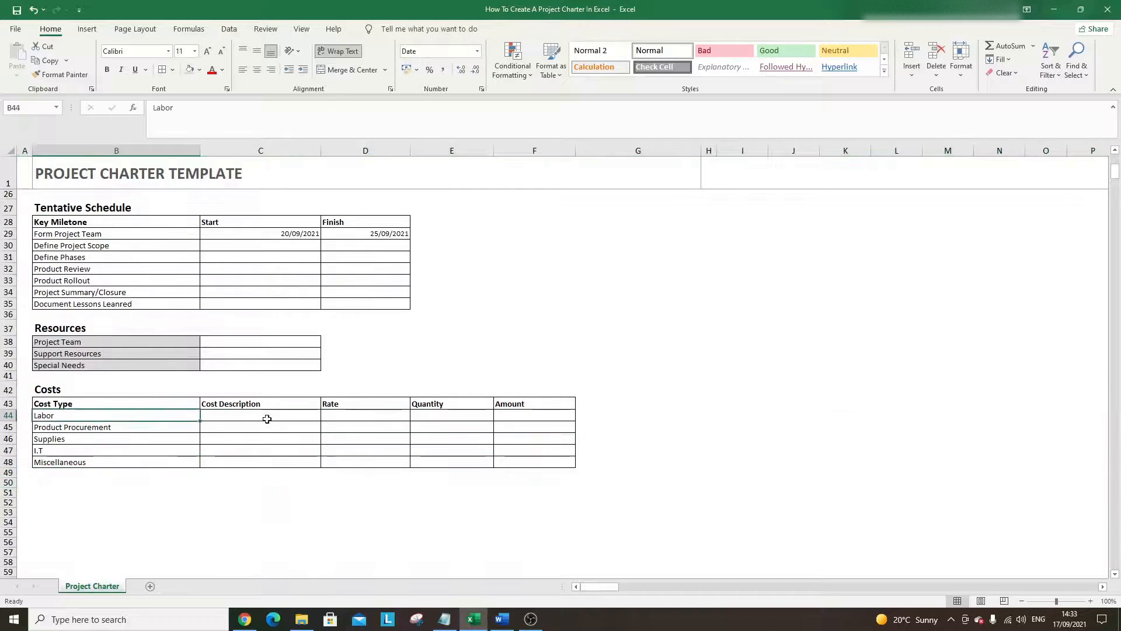
{"action": "type", "text": "Cis"}
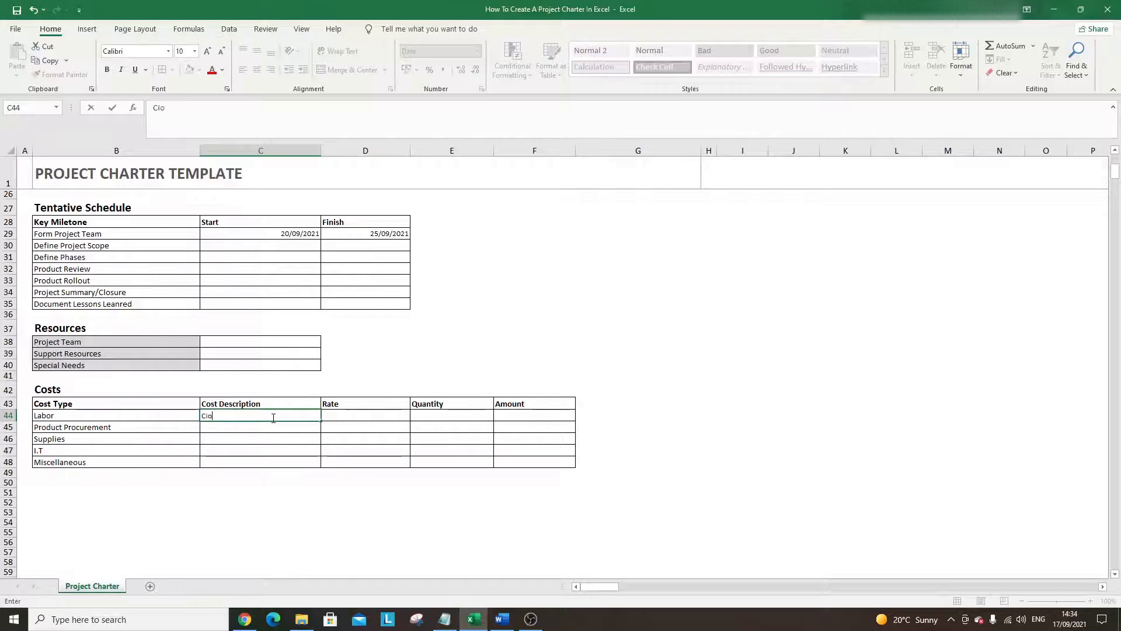
{"action": "key", "text": "BackSpace"}
{"action": "key", "text": "BackSpace"}
{"action": "type", "text": "ost of product specia"}
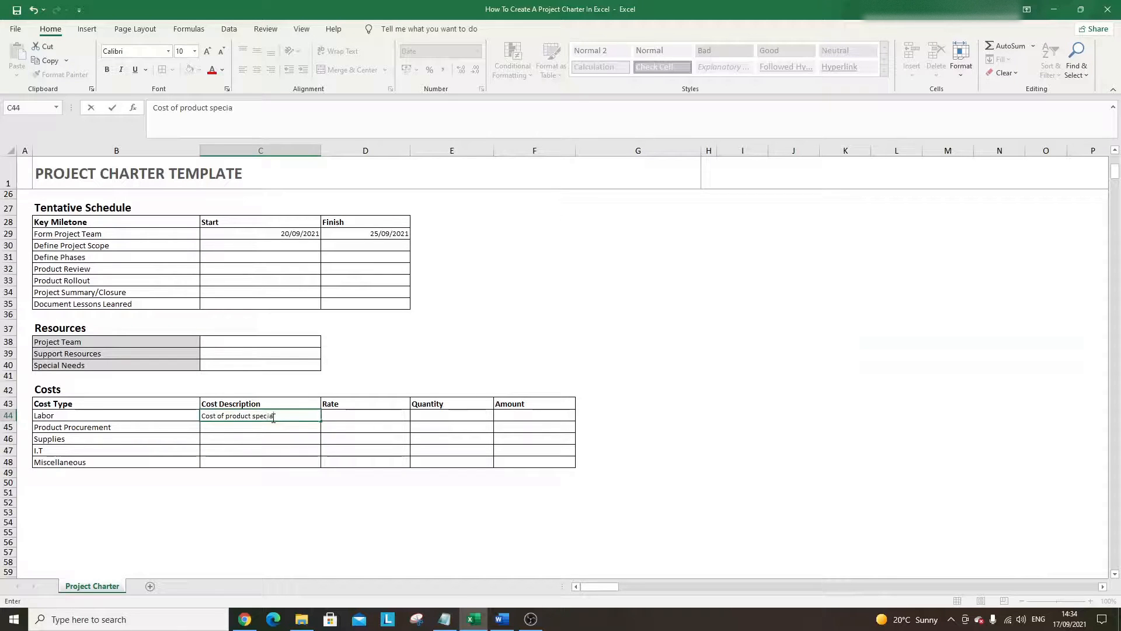
{"action": "type", "text": "list"}
{"action": "key", "text": "ctrl+Return"}
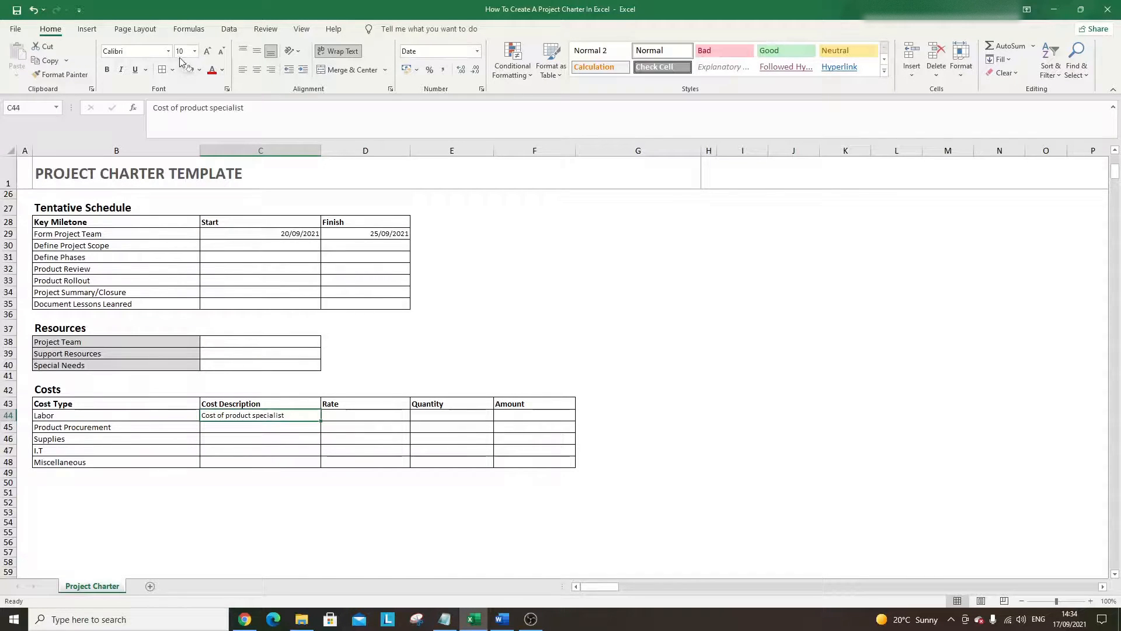
- Enter a Labor rate of $100 and a quantity of 3
{"action": "left_click", "coordinate": [347, 413]}
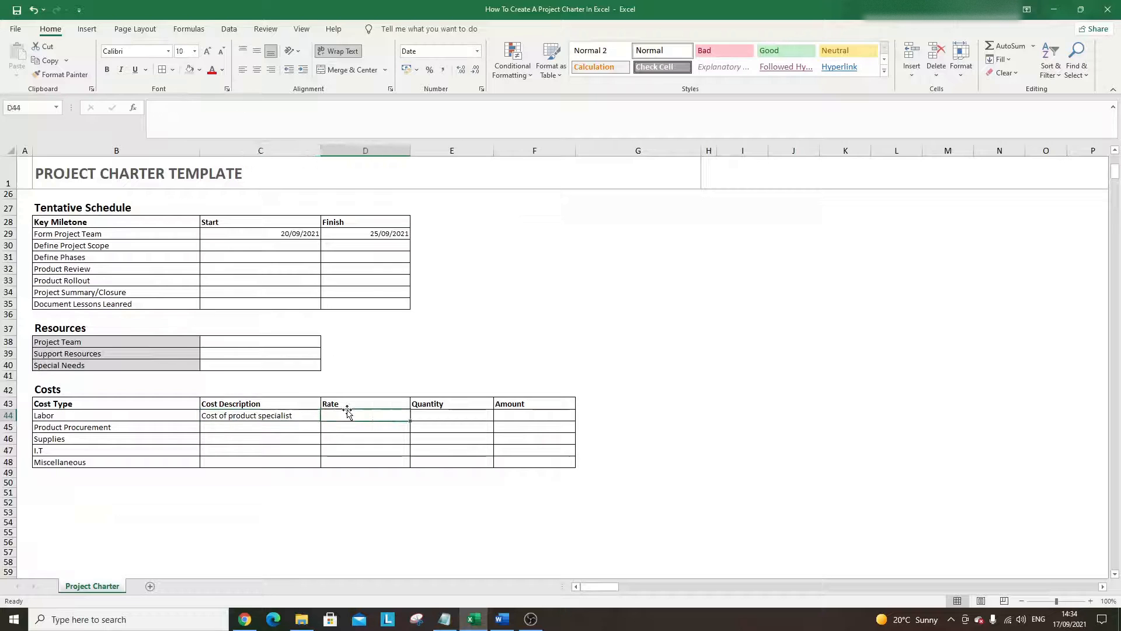
{"action": "type", "text": "$100"}
{"action": "key", "text": "Return"}
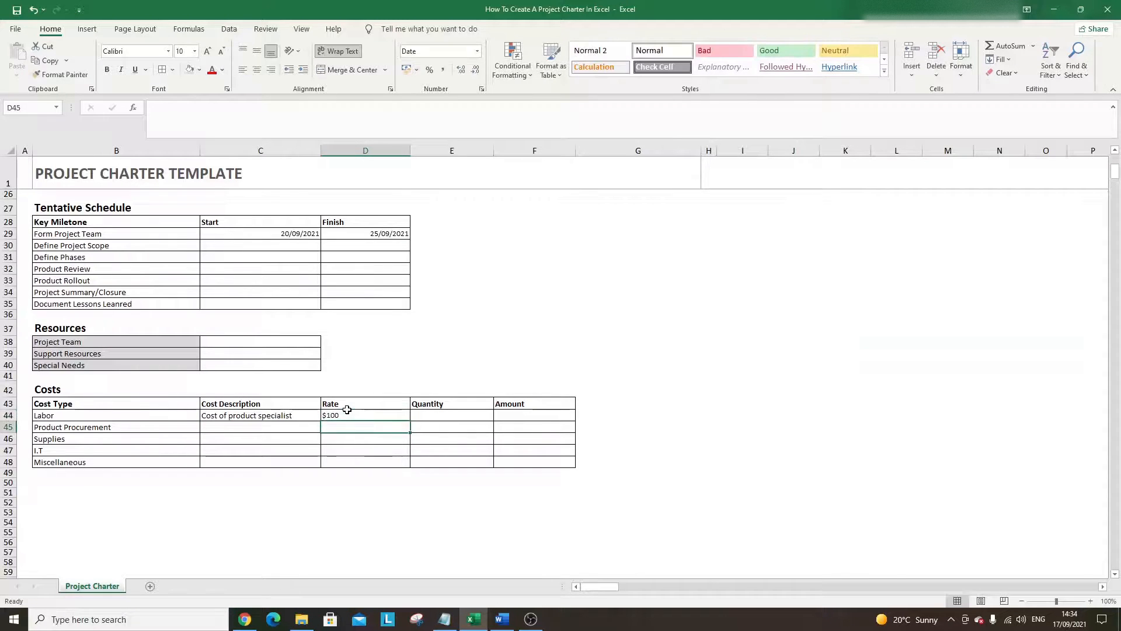
{"action": "left_click", "coordinate": [348, 413]}
{"action": "key", "text": "Tab"}
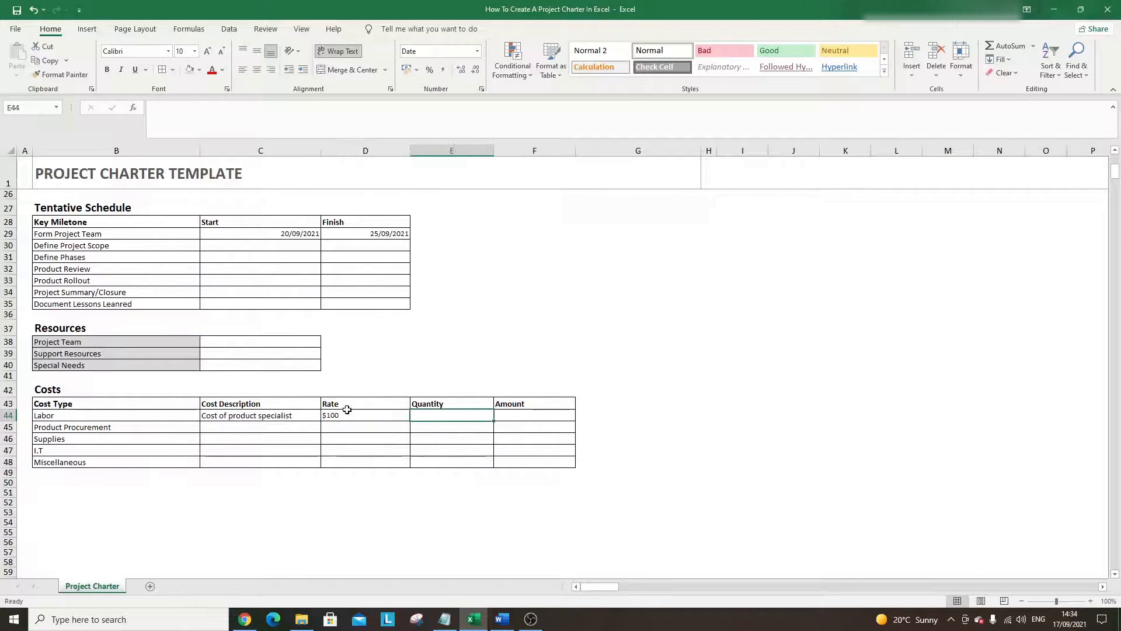
{"action": "type", "text": "3"}
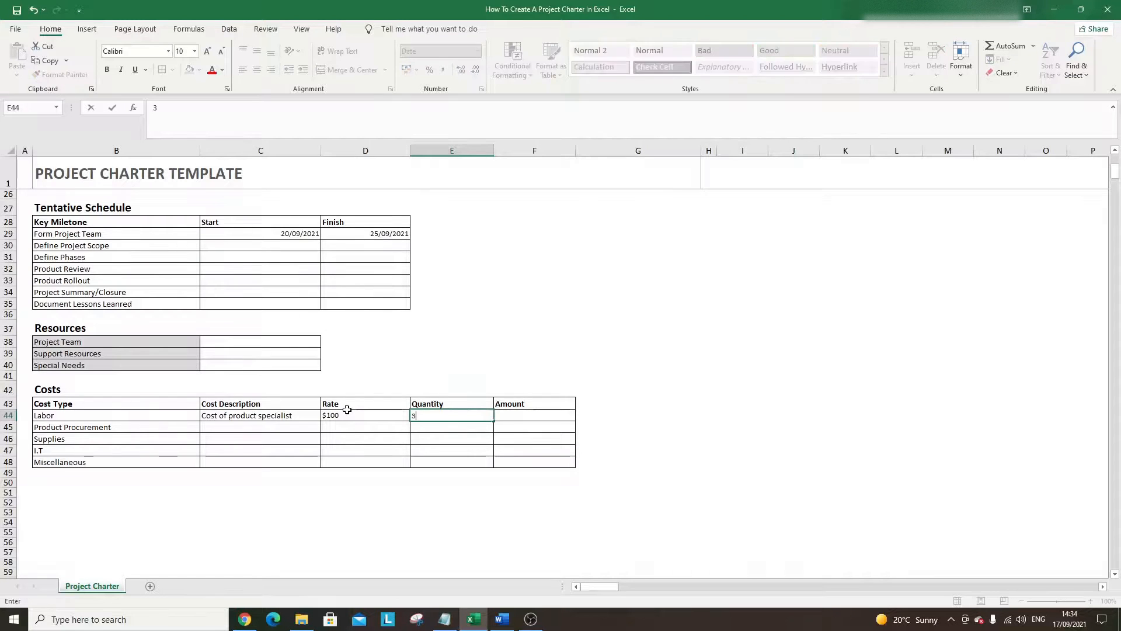
{"action": "key", "text": "Return"}
{"action": "key", "text": "Up"}
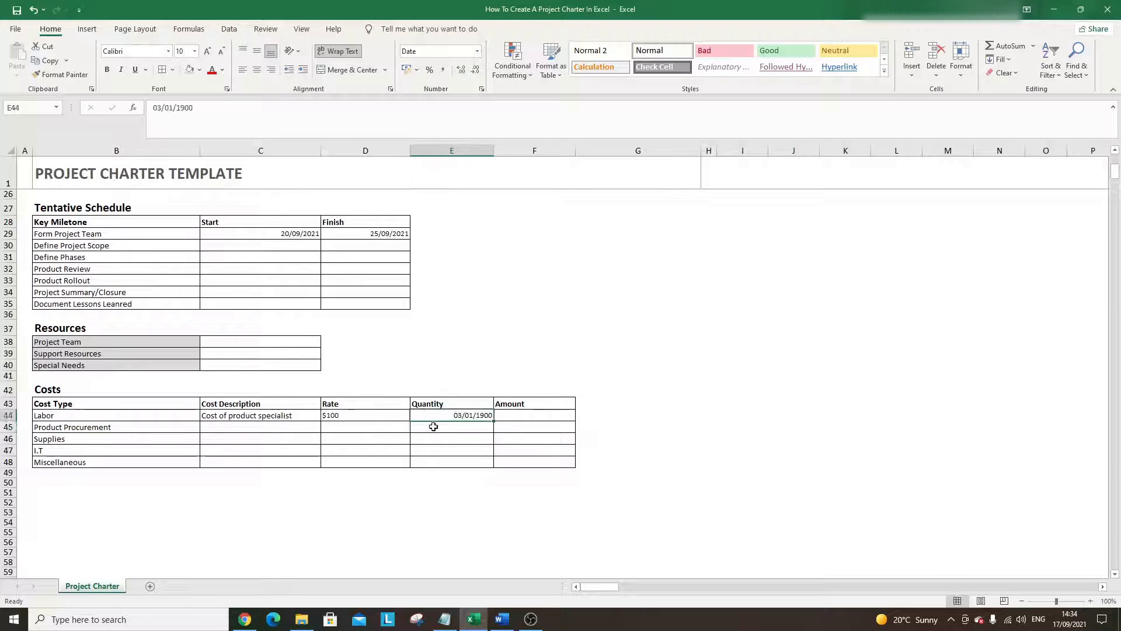
- Format the Quantity cells E44:E48 as General
{"action": "left_click_drag", "start_coordinate": [435, 416], "coordinate": [442, 462]}
{"action": "right_click", "coordinate": [443, 446]}
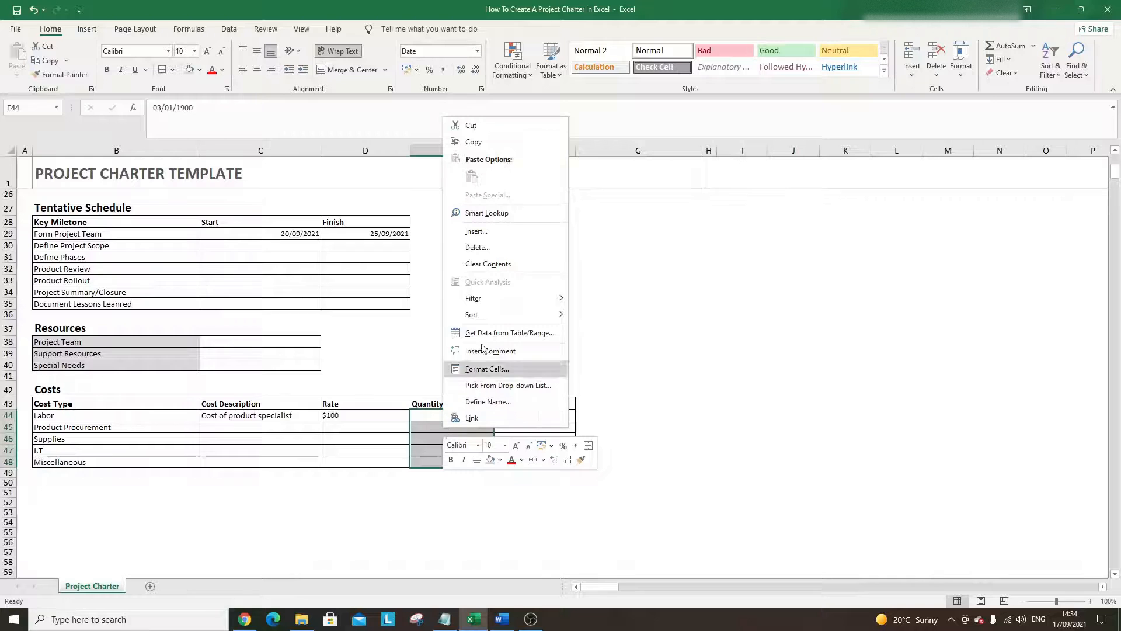
{"action": "left_click", "coordinate": [505, 369]}
{"action": "left_click", "coordinate": [390, 278]}
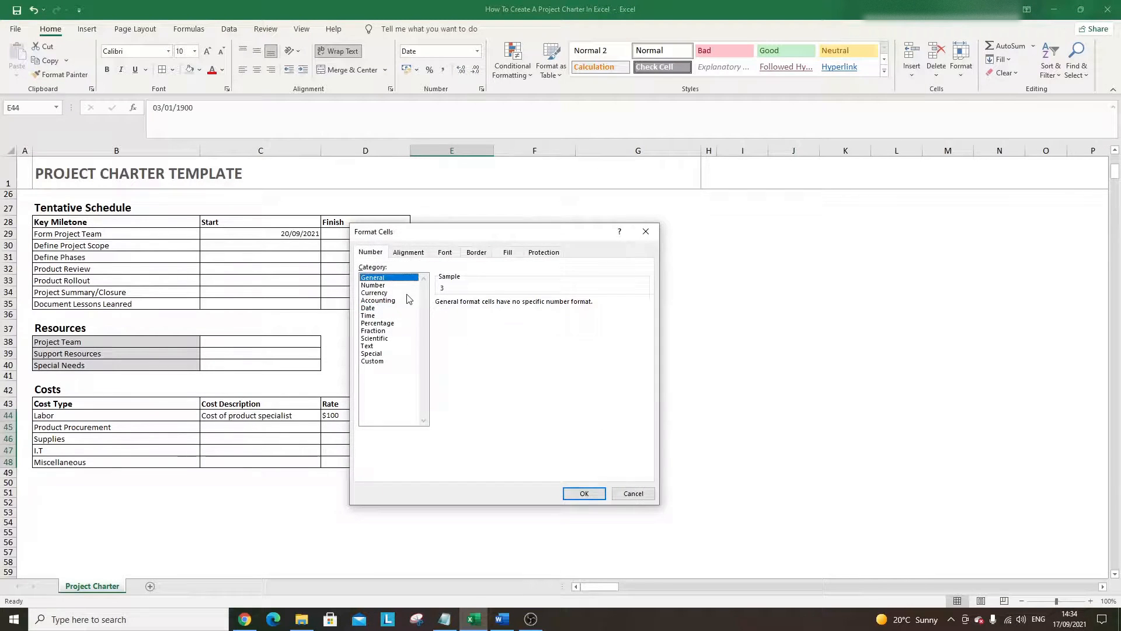
{"action": "left_click", "coordinate": [584, 493]}
- Format the Rate cells D44:D48 as Currency
{"action": "left_click_drag", "start_coordinate": [343, 415], "coordinate": [347, 462]}
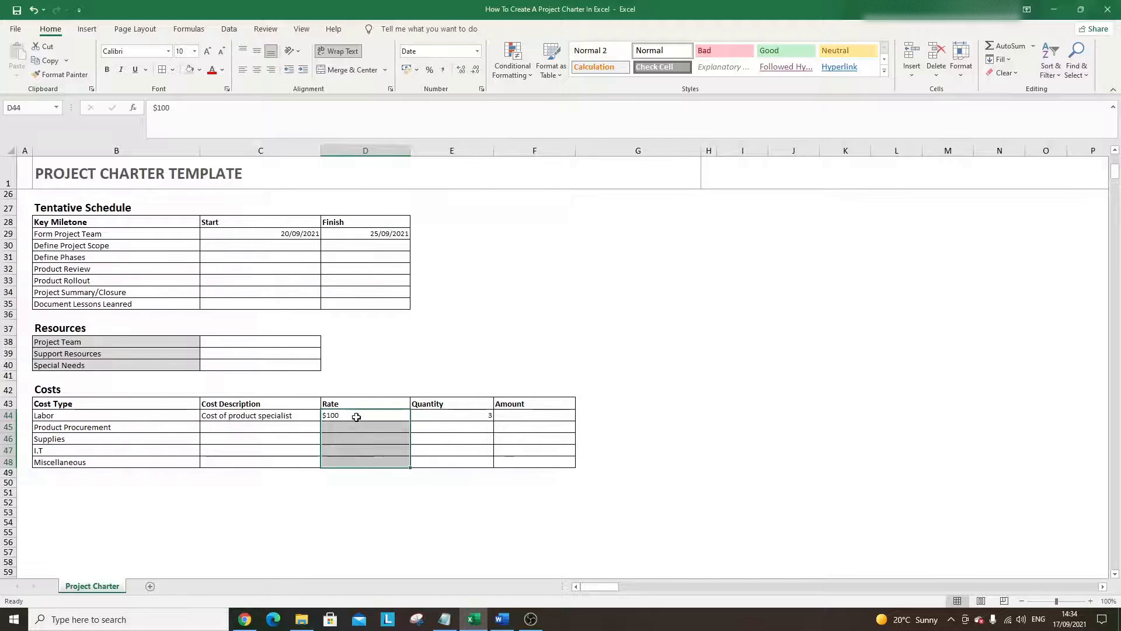
{"action": "right_click", "coordinate": [356, 416]}
{"action": "left_click", "coordinate": [382, 360]}
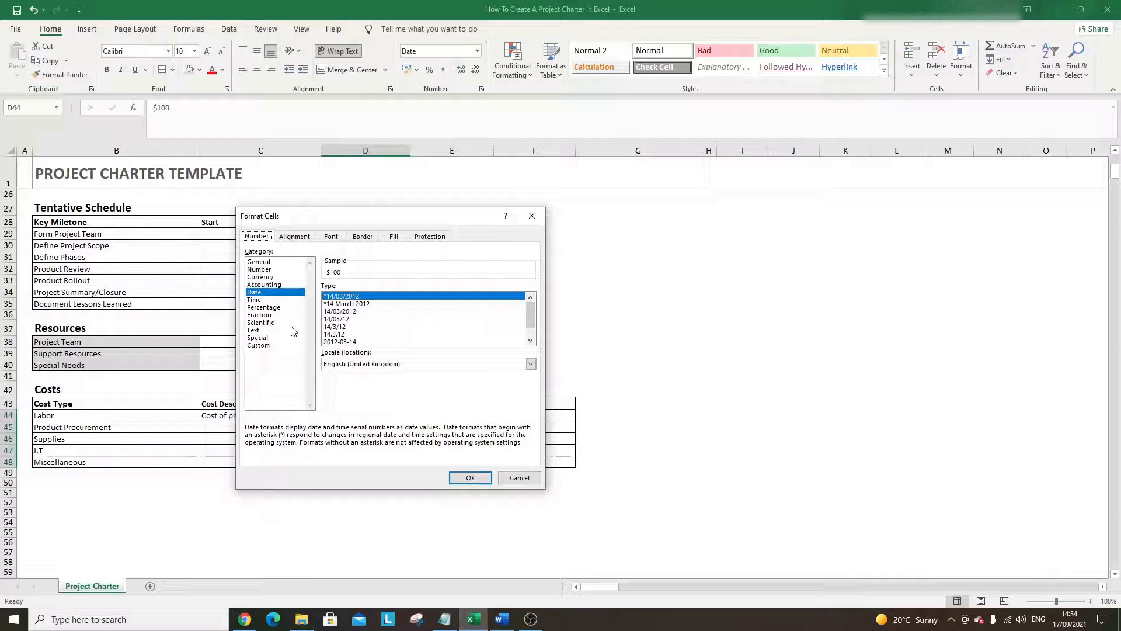
{"action": "left_click", "coordinate": [274, 278]}
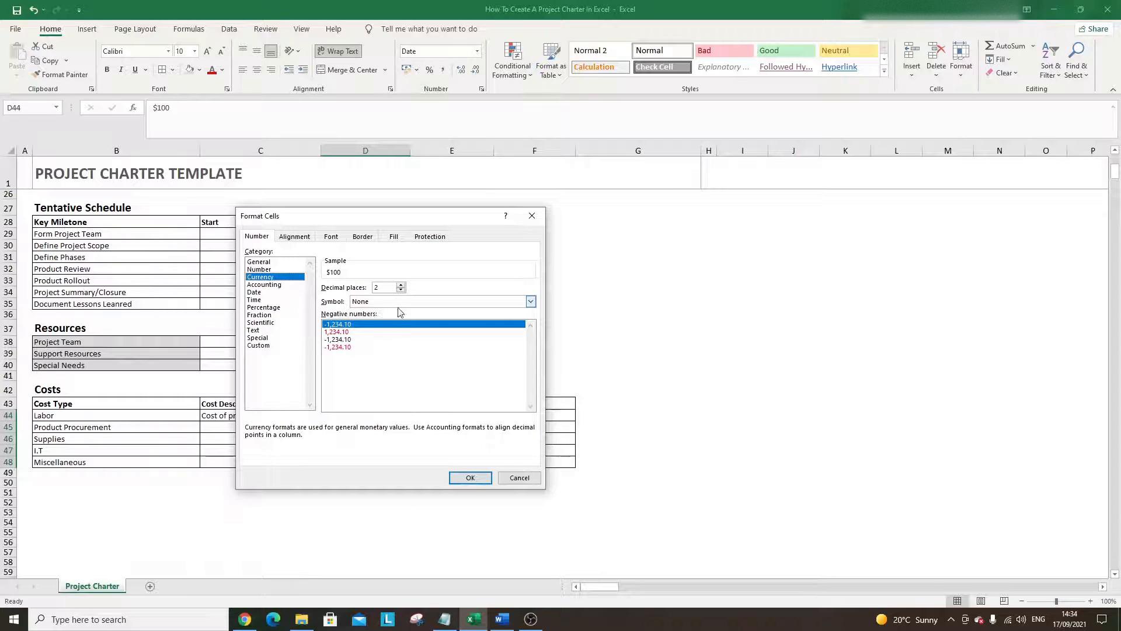
{"action": "left_click", "coordinate": [466, 477]}
{"action": "left_click", "coordinate": [407, 492]}
- Format the Amount cells F44:F48 as Number
{"action": "left_click", "coordinate": [527, 417]}
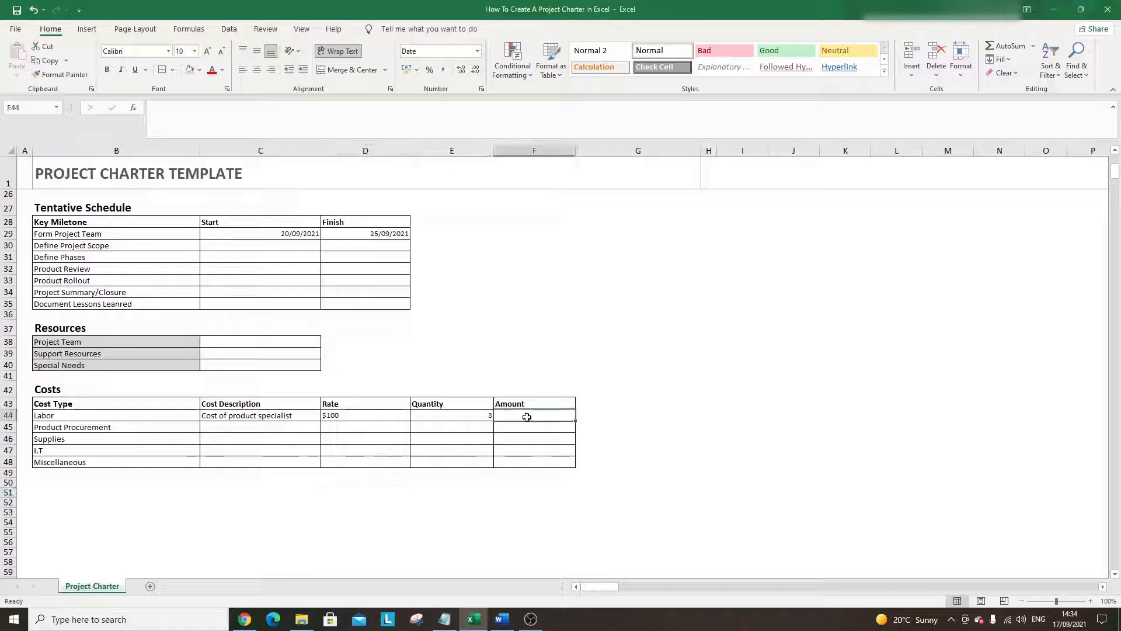
{"action": "left_click_drag", "start_coordinate": [527, 417], "coordinate": [533, 462]}
{"action": "right_click", "coordinate": [533, 436]}
{"action": "left_click", "coordinate": [586, 375]}
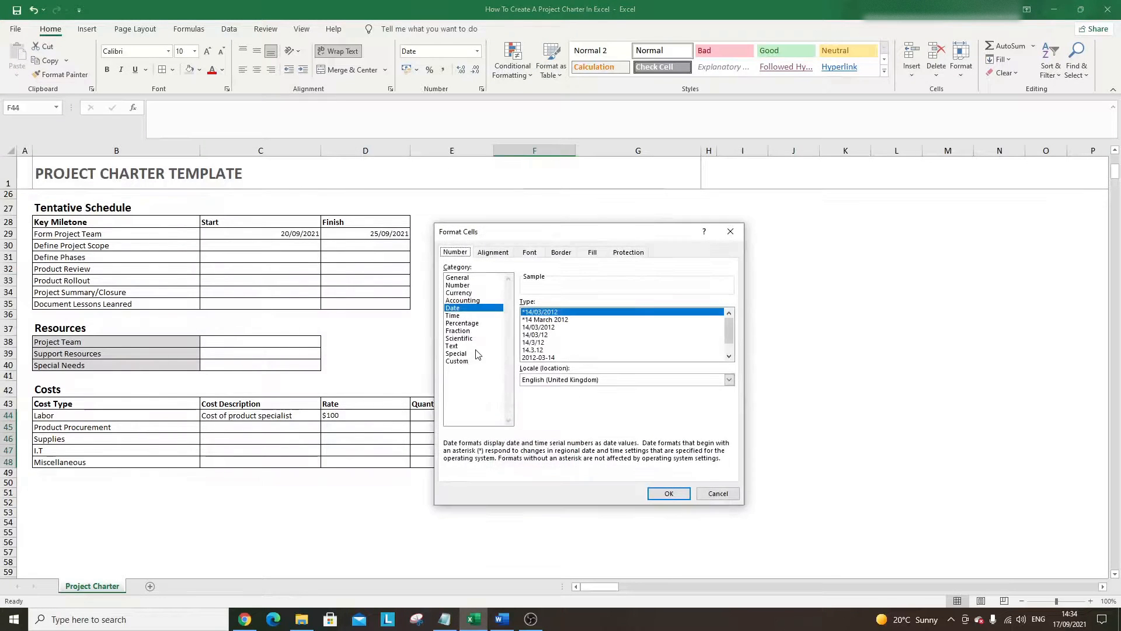
{"action": "left_click", "coordinate": [460, 286]}
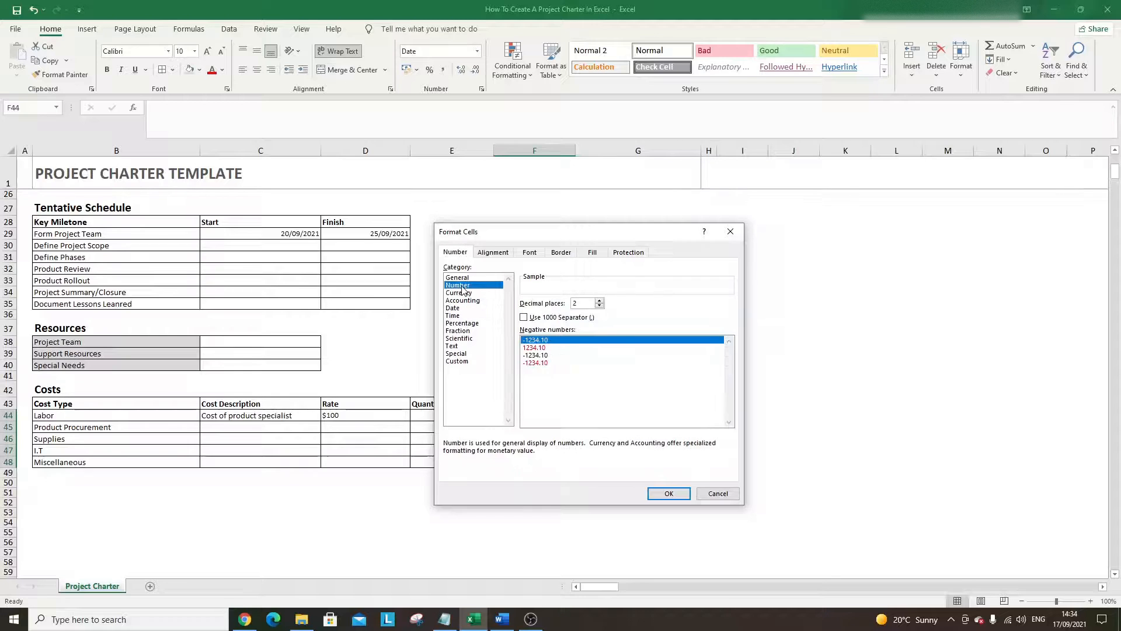
{"action": "left_click", "coordinate": [668, 494]}
- Enter $300 as the Labor amount in F44
{"action": "left_click", "coordinate": [534, 425]}
{"action": "left_click", "coordinate": [541, 413]}
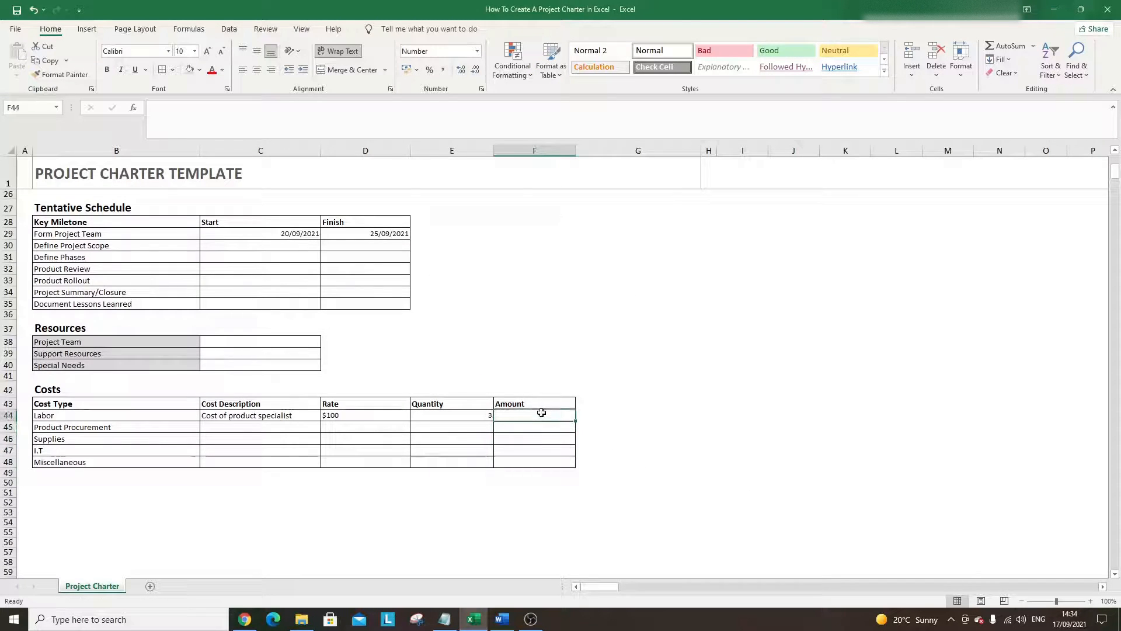
{"action": "type", "text": "$"}
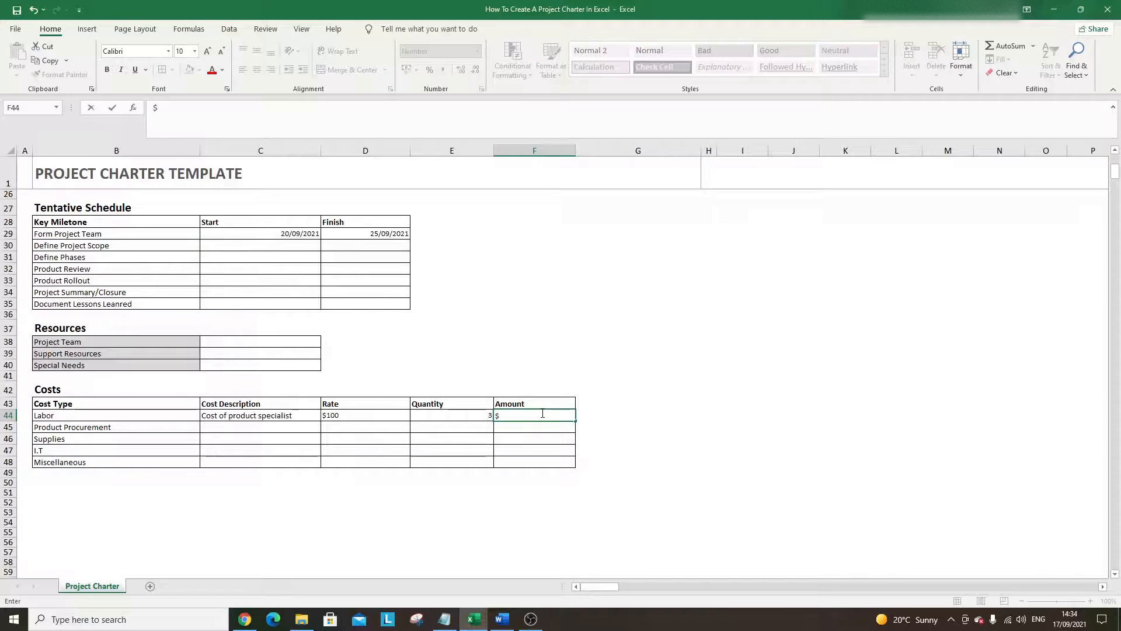
{"action": "type", "text": "300"}
{"action": "key", "text": "Return"}
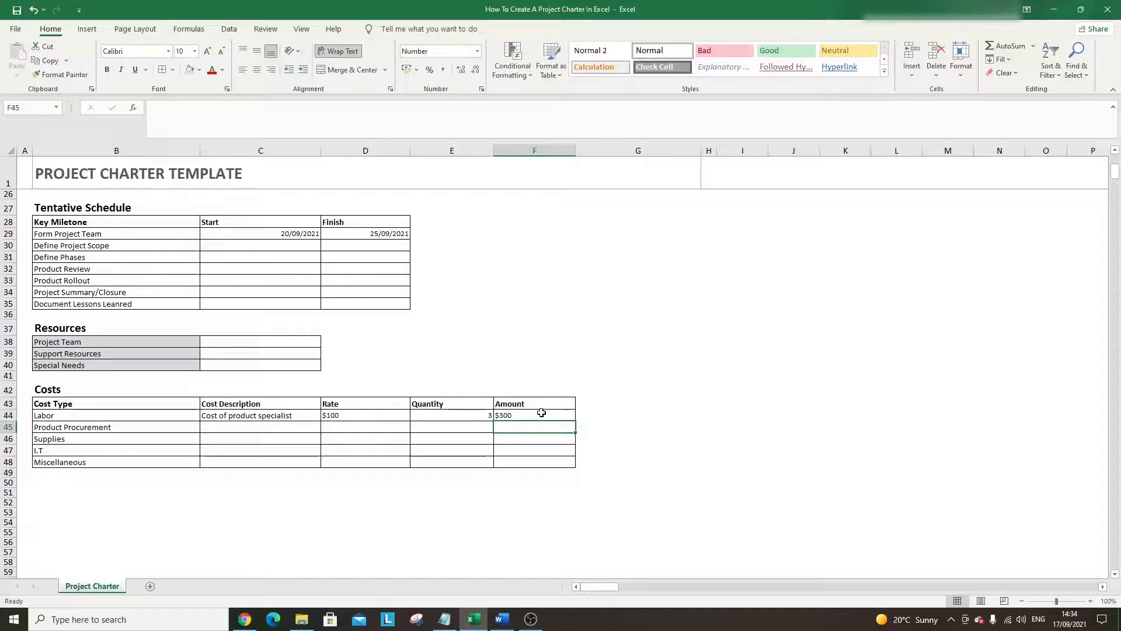
- Fill the Costs table headers (Cost Description, Rate, Quantity, Amount) grey
{"action": "left_click", "coordinate": [217, 425]}
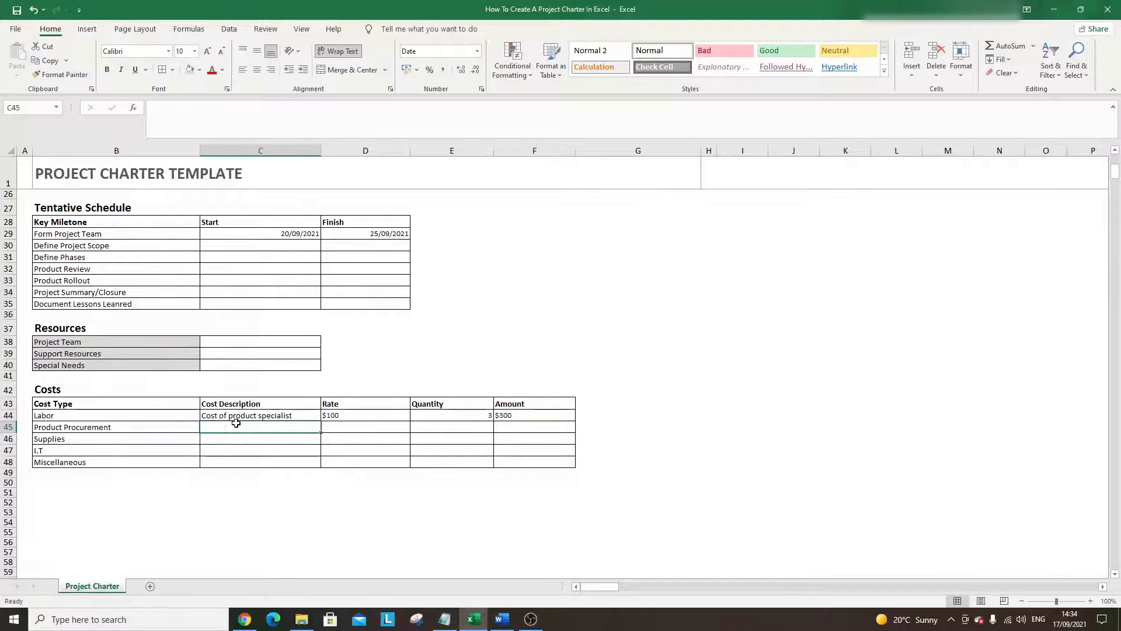
{"action": "left_click", "coordinate": [140, 403]}
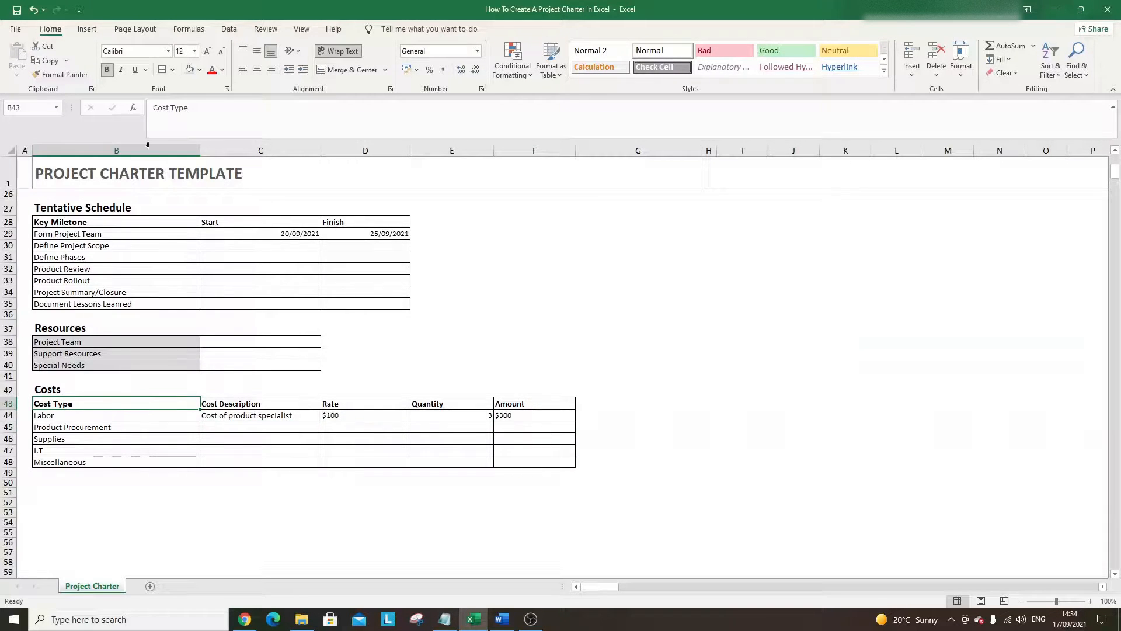
{"action": "left_click", "coordinate": [234, 404]}
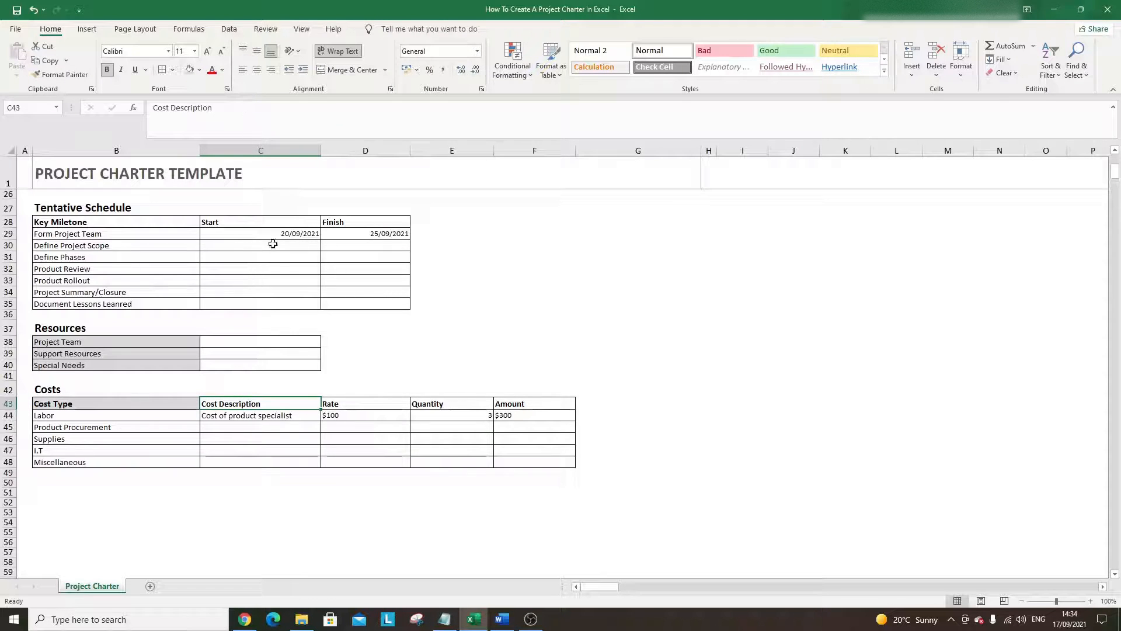
{"action": "left_click", "coordinate": [189, 71]}
{"action": "left_click", "coordinate": [368, 403]}
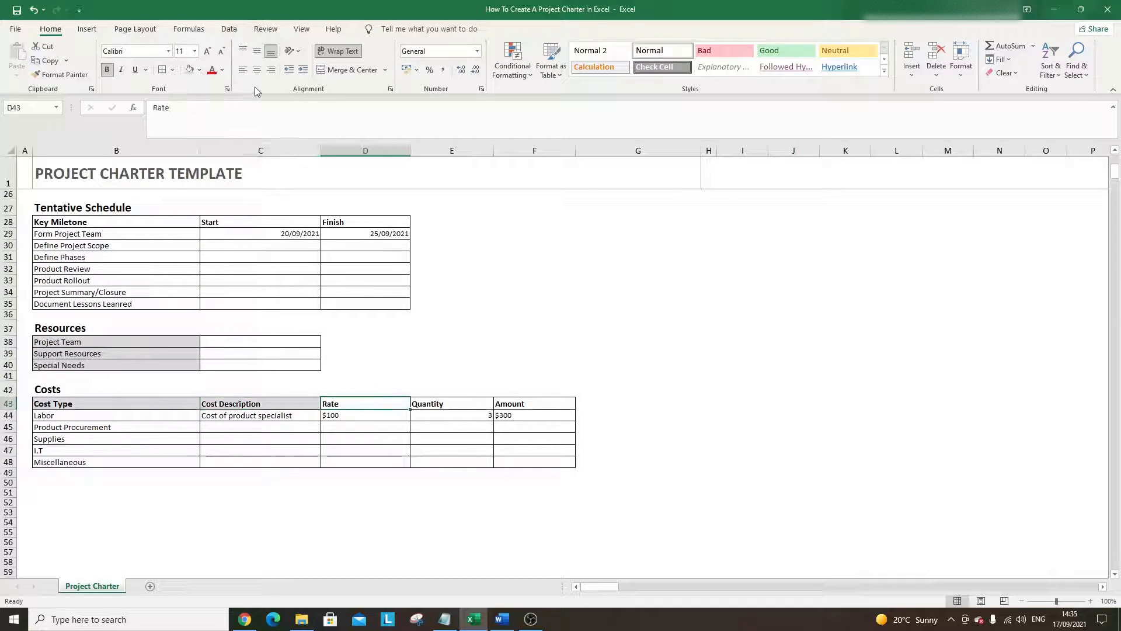
{"action": "left_click", "coordinate": [189, 70]}
{"action": "left_click", "coordinate": [449, 403]}
{"action": "left_click", "coordinate": [190, 70]}
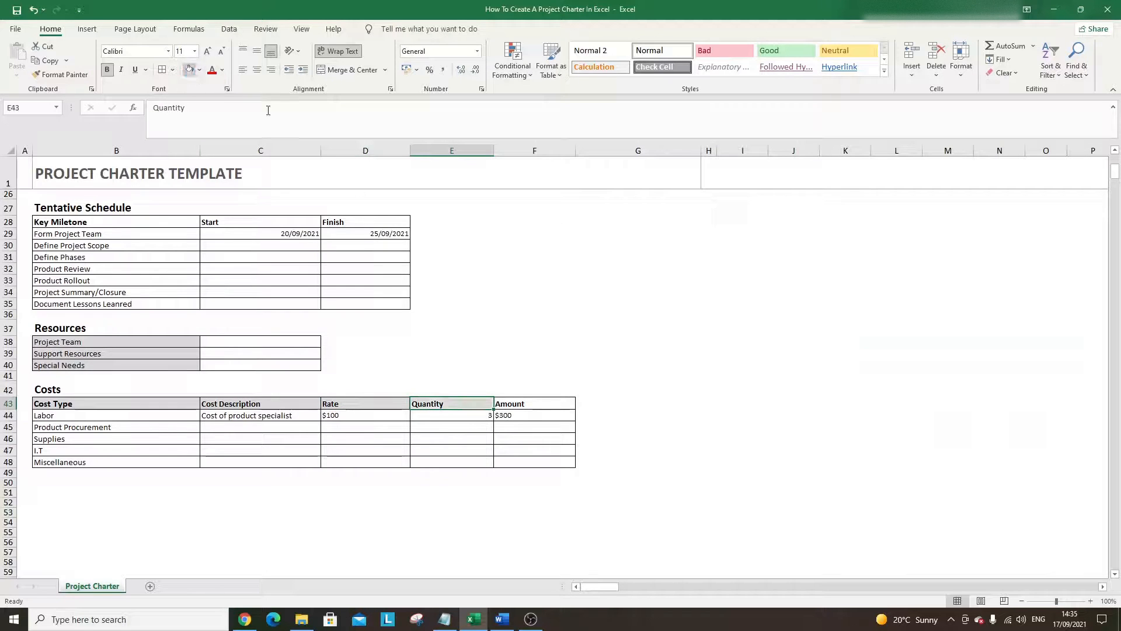
{"action": "left_click", "coordinate": [549, 403]}
{"action": "left_click", "coordinate": [190, 70]}
- Fill the Tentative Schedule header row grey
{"action": "scroll", "coordinate": [259, 199], "scroll_direction": "up", "scroll_amount": 1}
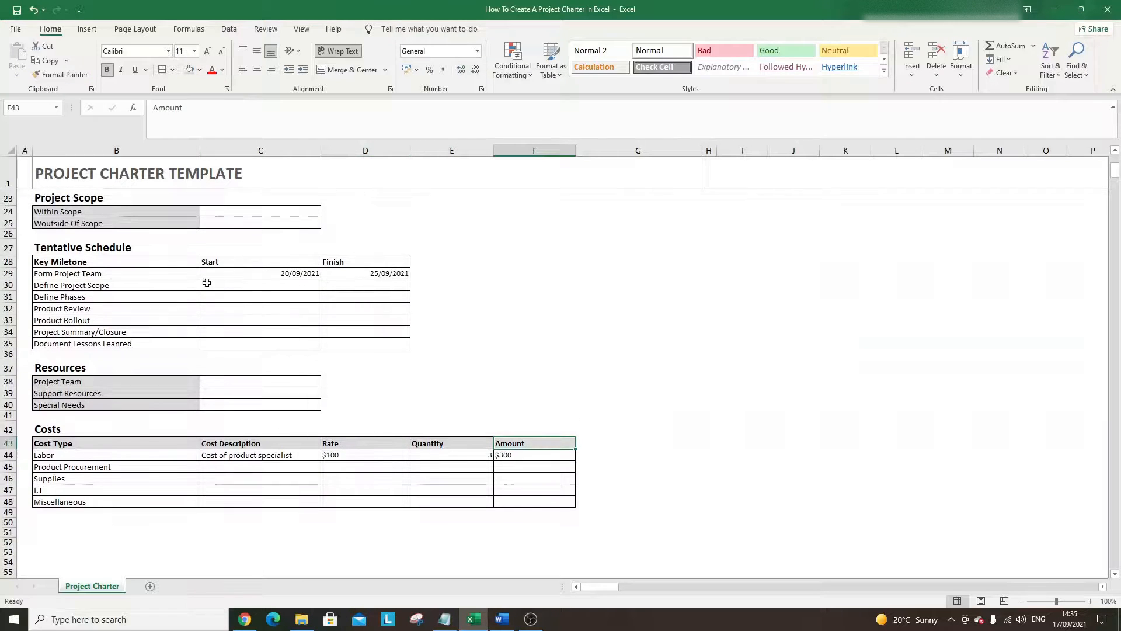
{"action": "left_click_drag", "start_coordinate": [146, 262], "coordinate": [345, 261]}
{"action": "left_click", "coordinate": [189, 70]}
{"action": "left_click", "coordinate": [679, 309]}
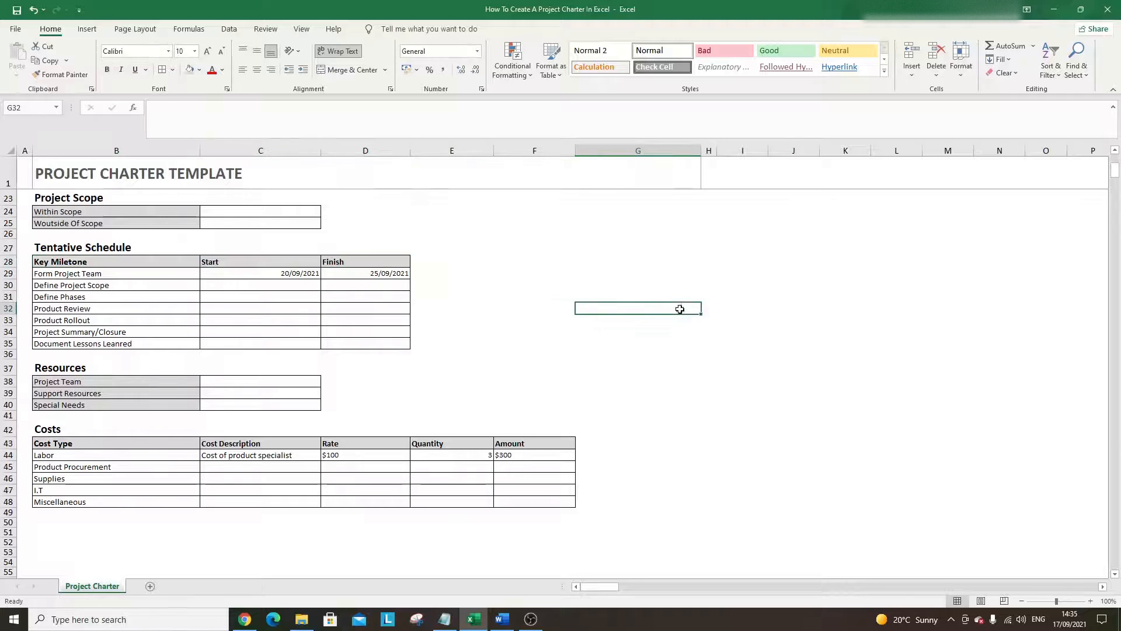
{"action": "scroll", "coordinate": [575, 309], "scroll_direction": "up", "scroll_amount": 7}
{"action": "scroll", "coordinate": [568, 300], "scroll_direction": "down", "scroll_amount": 4}
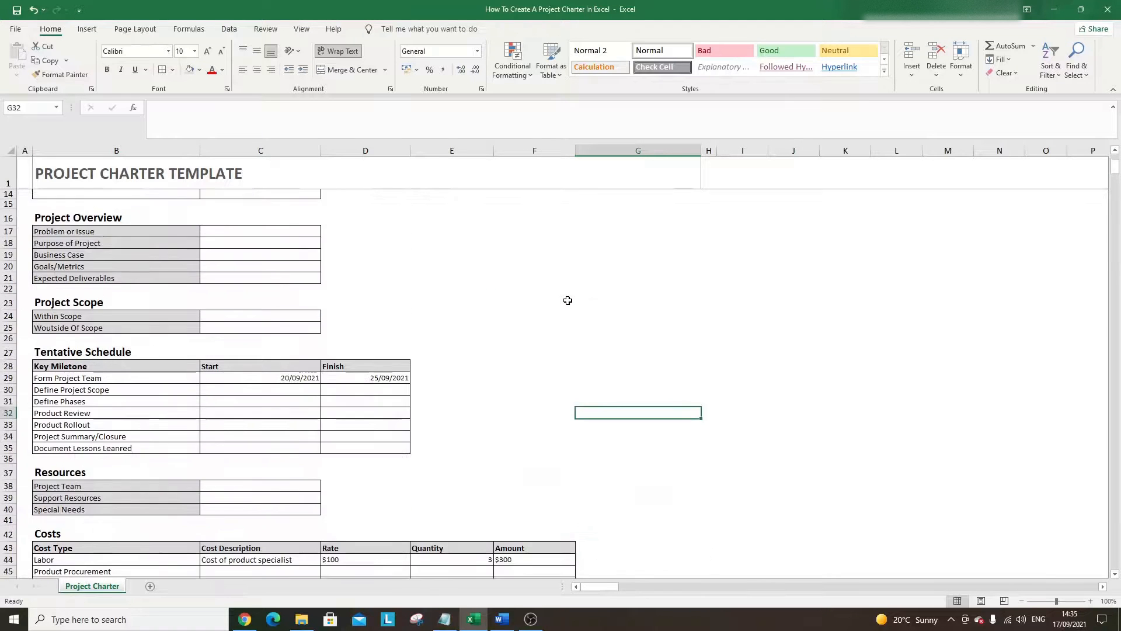
{"action": "scroll", "coordinate": [567, 300], "scroll_direction": "up", "scroll_amount": 4}
{"action": "scroll", "coordinate": [408, 264], "scroll_direction": "down", "scroll_amount": 9}
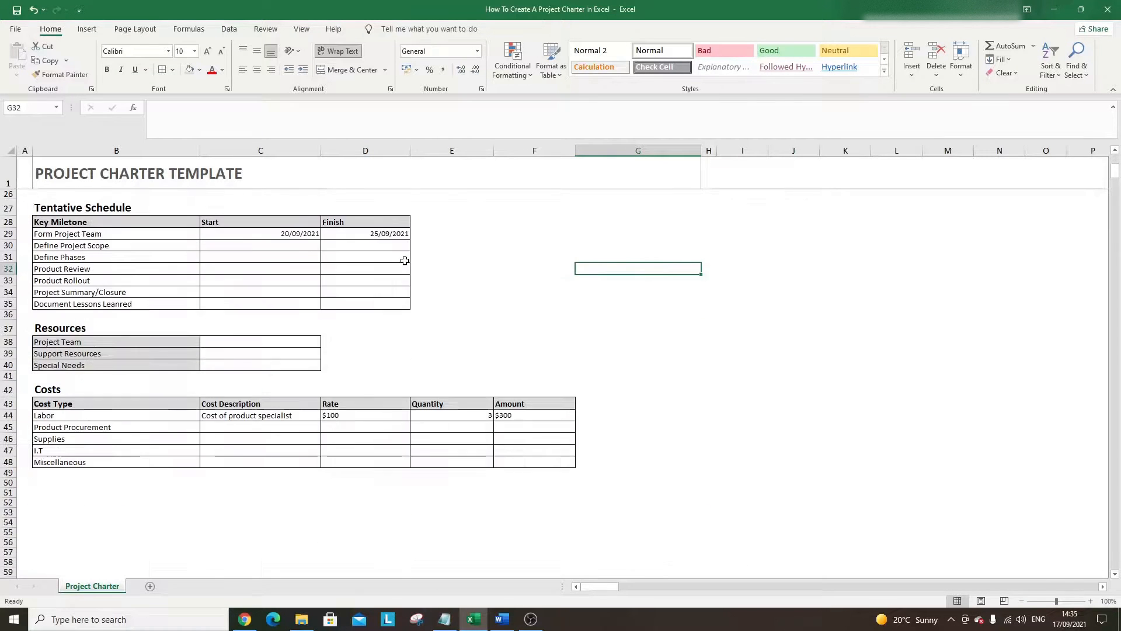
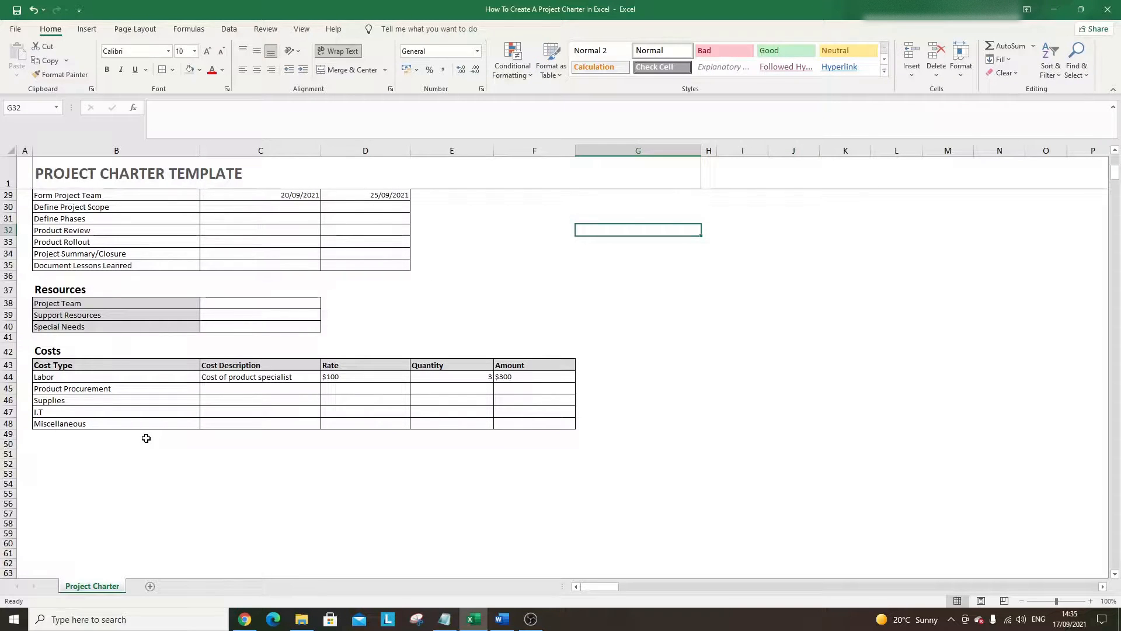
- Copy the Costs heading into B50 and retitle it 'Benefits'
{"action": "left_click", "coordinate": [77, 352]}
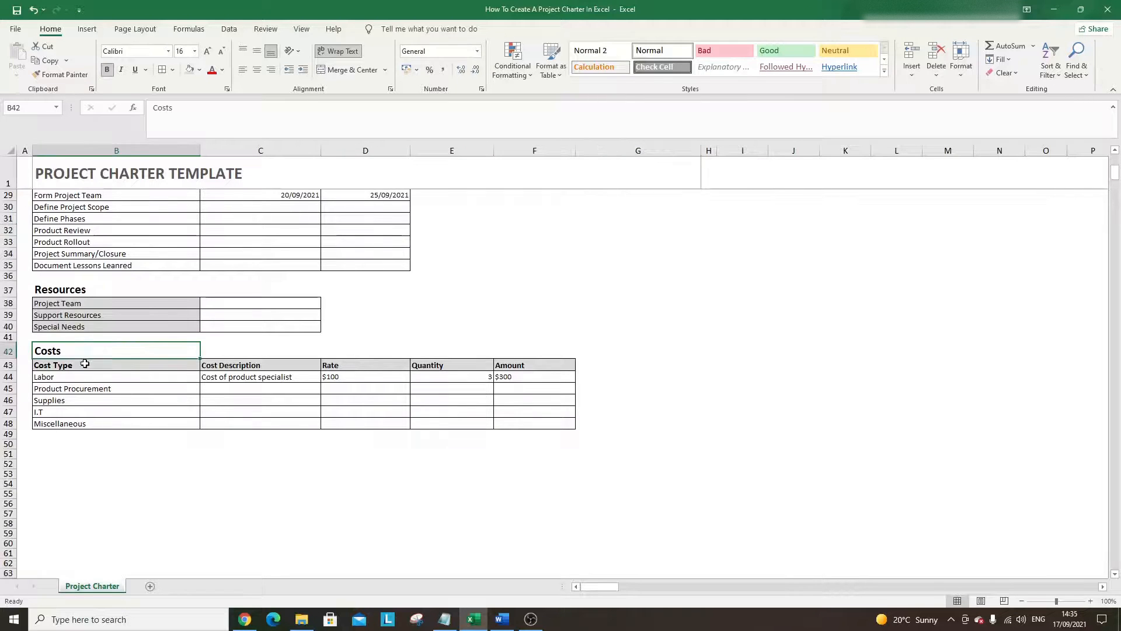
{"action": "key", "text": "ctrl+c"}
{"action": "left_click", "coordinate": [65, 444]}
{"action": "key", "text": "ctrl+v"}
{"action": "type", "text": "B"}
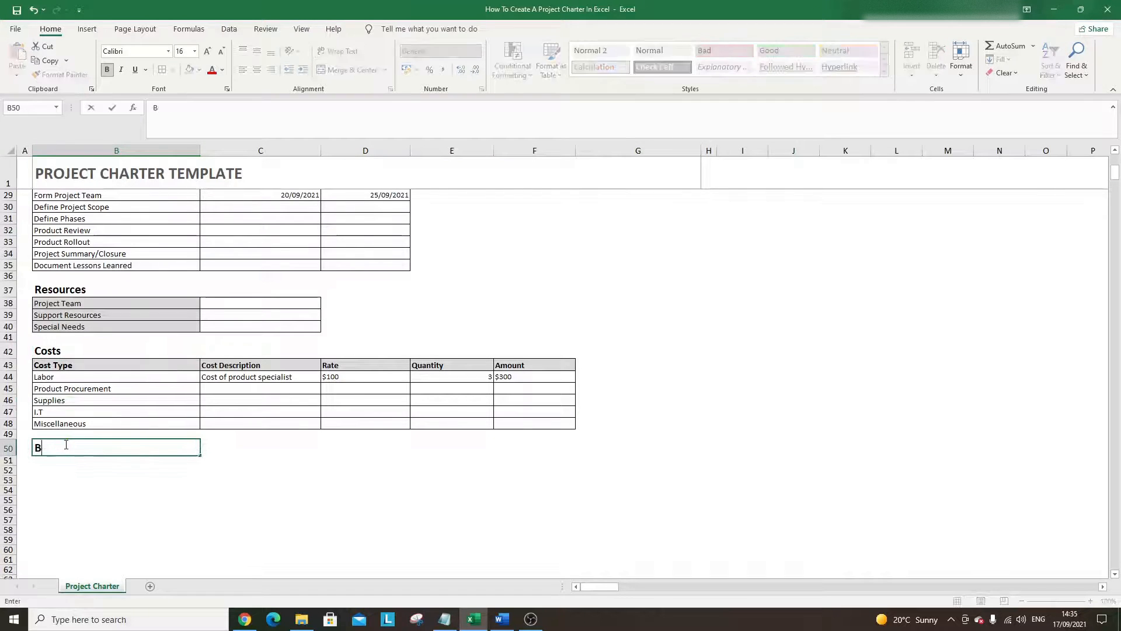
{"action": "type", "text": "enefitds"}
{"action": "key", "text": "Return"}
{"action": "key", "text": "Up"}
{"action": "type", "text": "Benefi"}
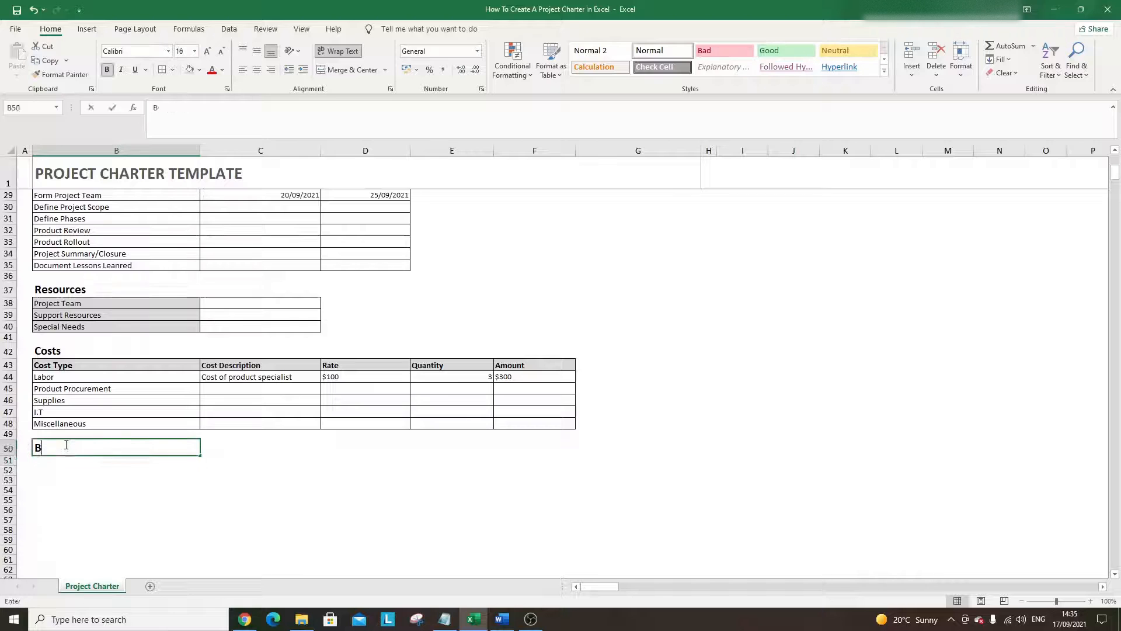
{"action": "type", "text": "ts"}
{"action": "key", "text": "Return"}
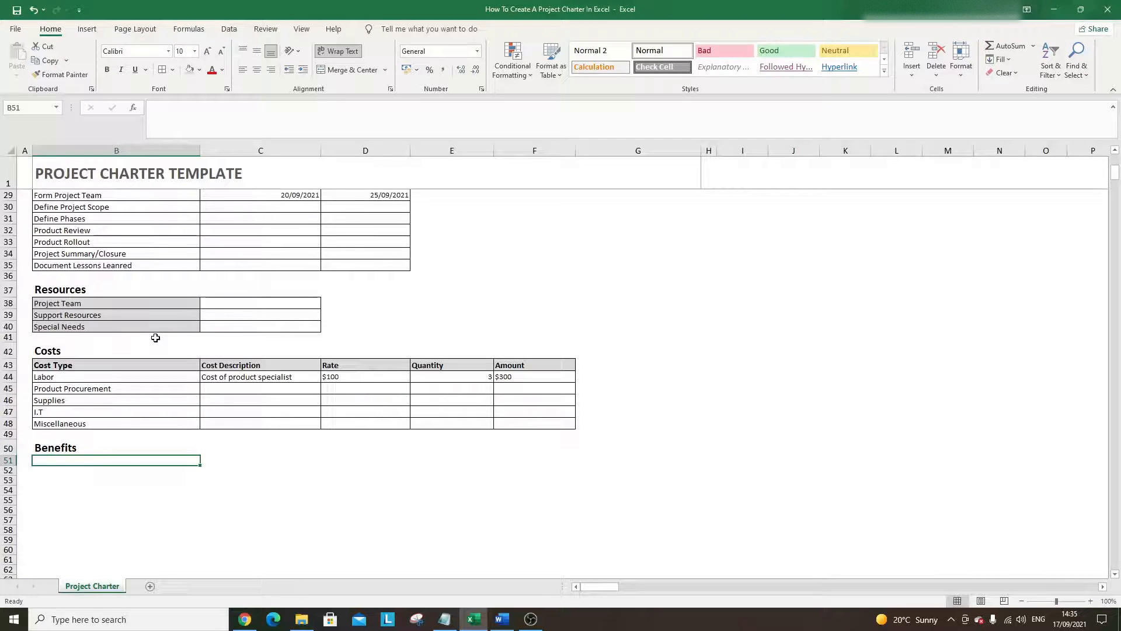
- Copy the two bordered Costs rows B45:C46 into B51:C52
{"action": "left_click_drag", "start_coordinate": [87, 369], "coordinate": [77, 405]}
{"action": "key", "text": "ctrl+c"}
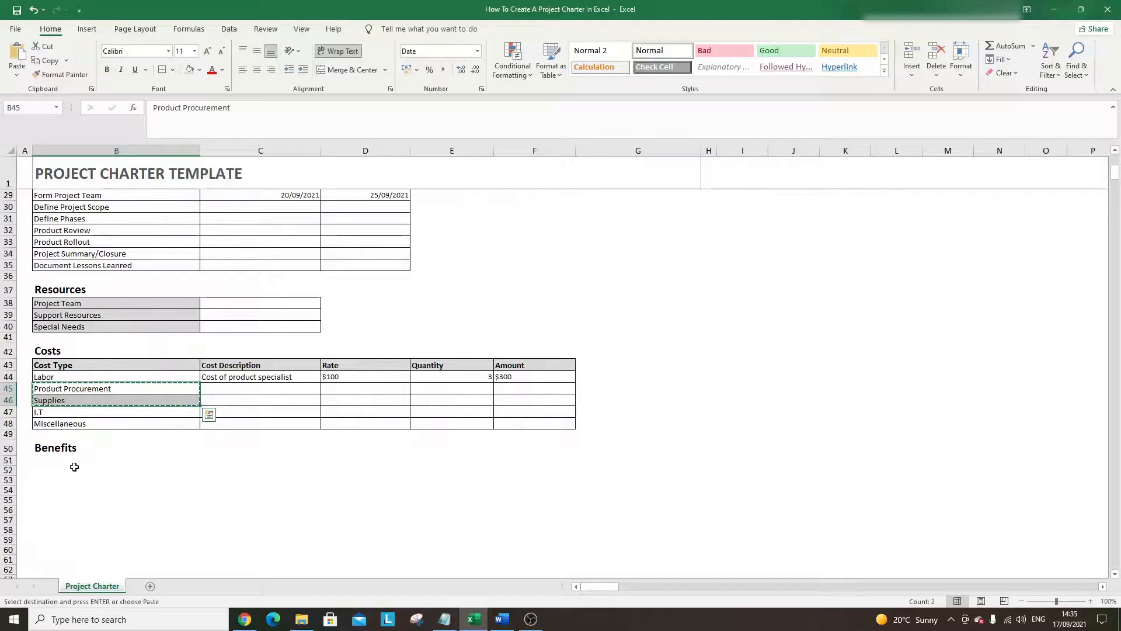
{"action": "left_click", "coordinate": [71, 462]}
{"action": "key", "text": "ctrl+v"}
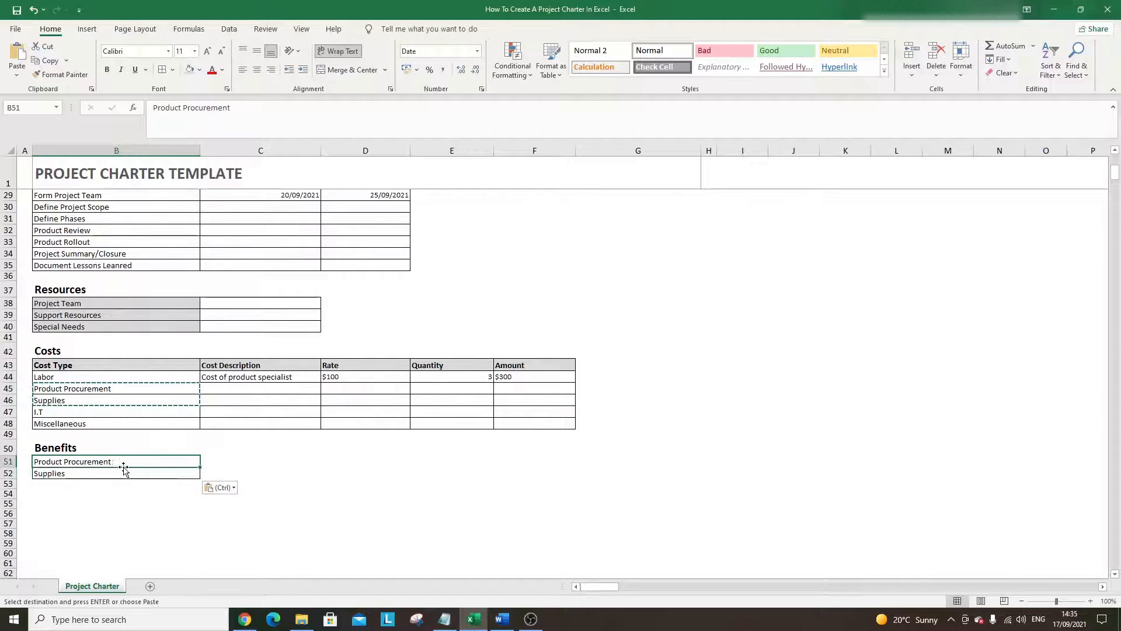
{"action": "left_click_drag", "start_coordinate": [218, 388], "coordinate": [220, 400]}
{"action": "key", "text": "ctrl+c"}
{"action": "left_click", "coordinate": [205, 465]}
{"action": "key", "text": "ctrl+v"}
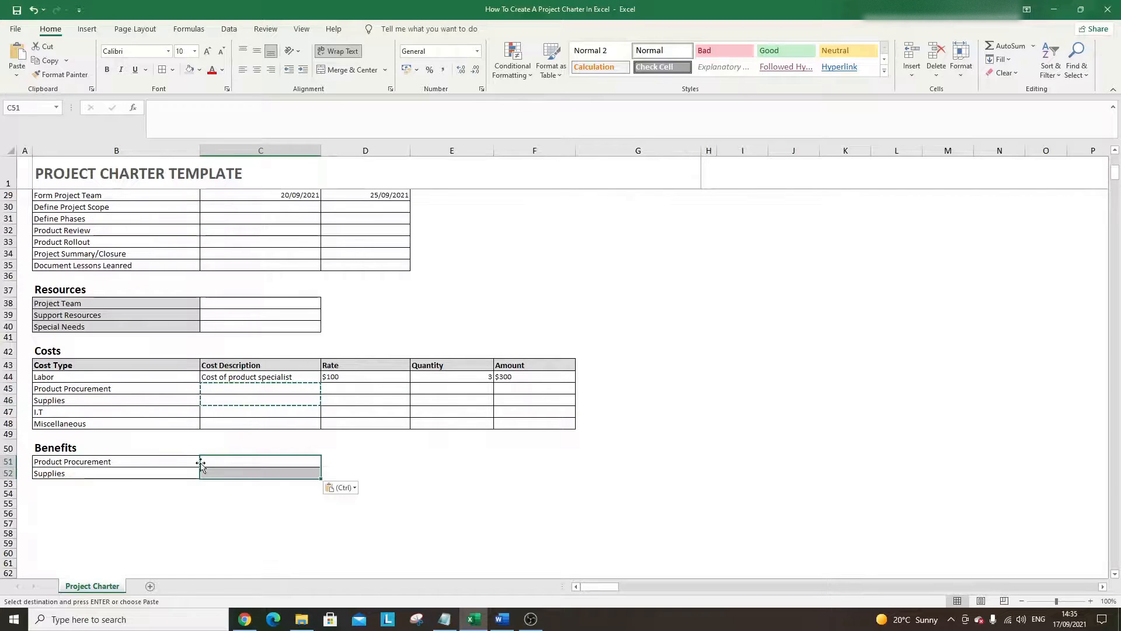
- Relabel B51 'Expected Benefits' and clear 'Supplies' from B52
{"action": "key", "text": "Left"}
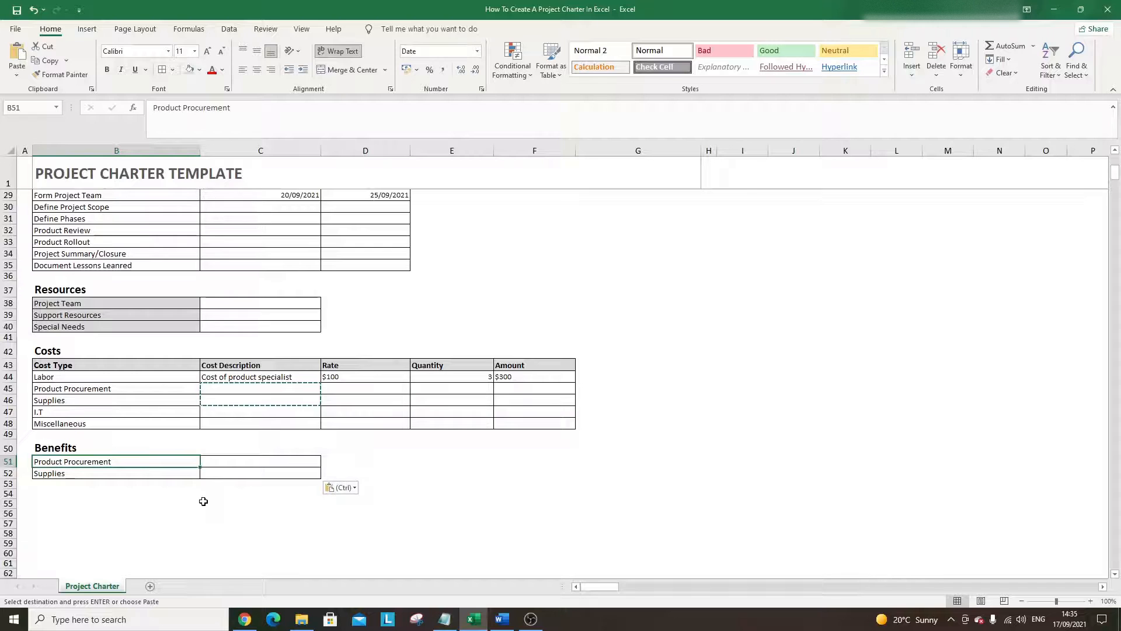
{"action": "type", "text": "Expe"}
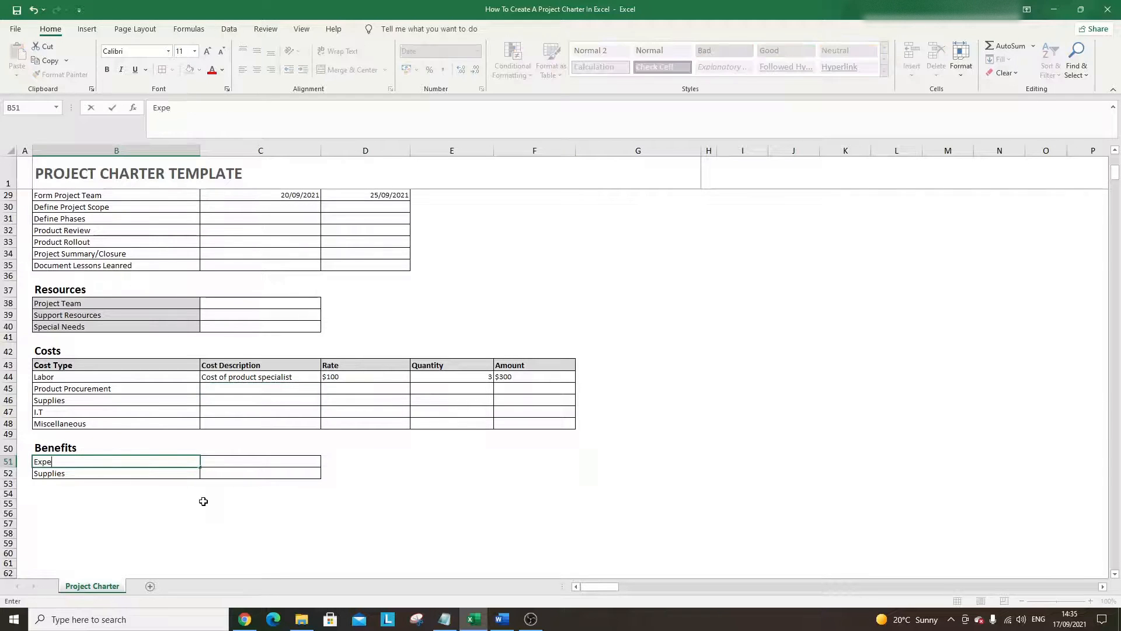
{"action": "type", "text": "ced"}
{"action": "key", "text": "BackSpace"}
{"action": "key", "text": "BackSpace"}
{"action": "type", "text": "d Bendef"}
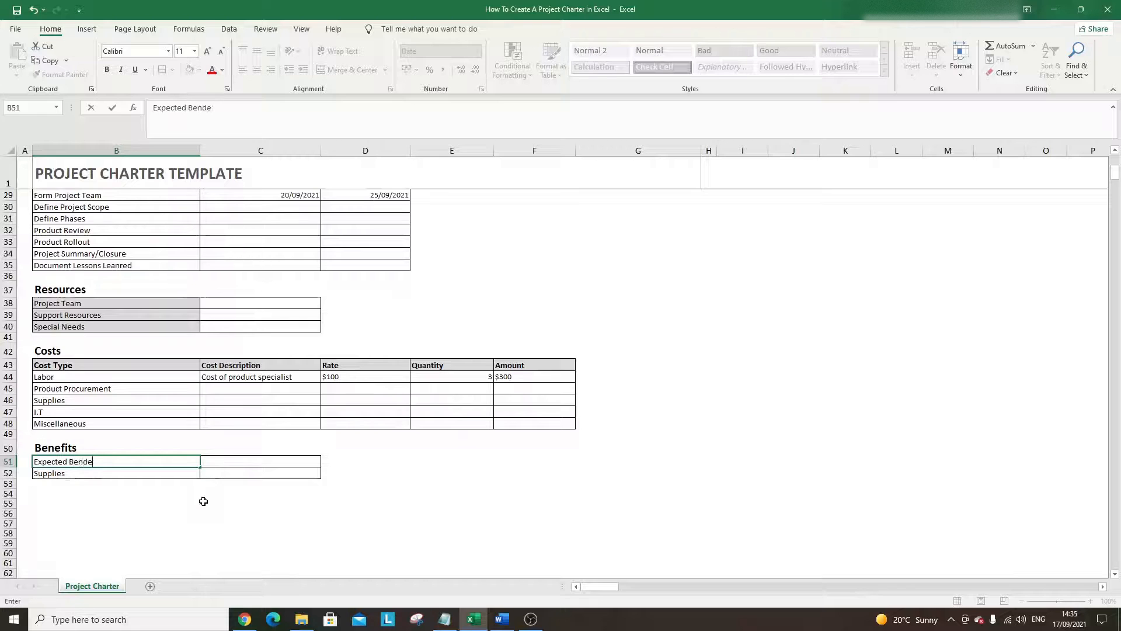
{"action": "key", "text": "BackSpace"}
{"action": "type", "text": "efits"}
{"action": "key", "text": "Return"}
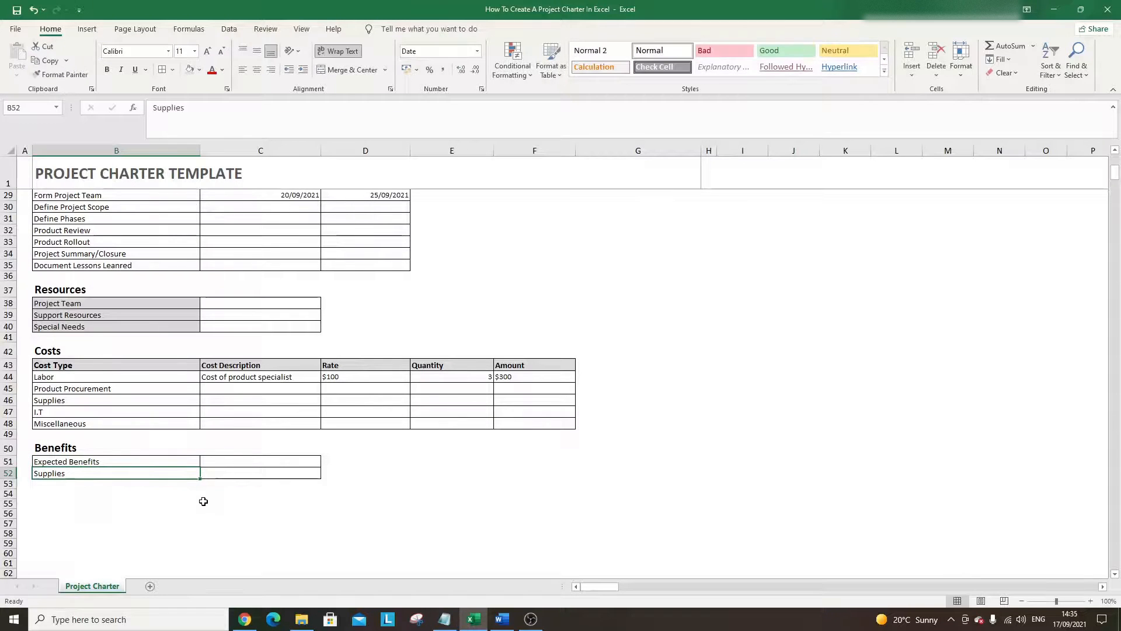
{"action": "key", "text": "BackSpace"}
{"action": "left_click", "coordinate": [216, 452]}
{"action": "left_click", "coordinate": [236, 463]}
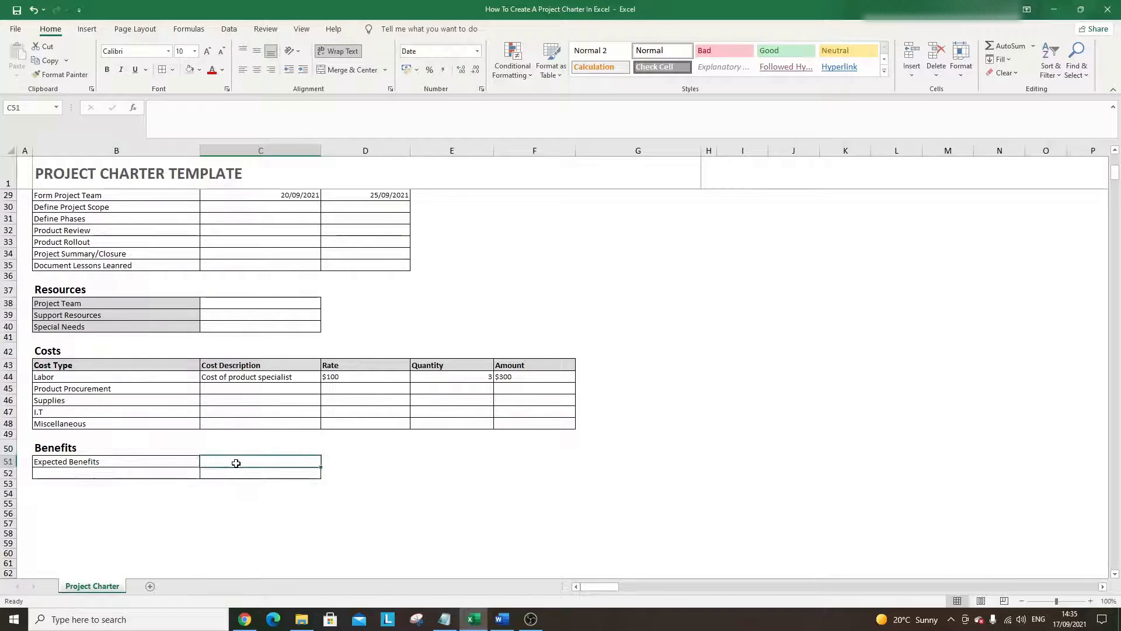
{"action": "key", "text": "Down"}
{"action": "key", "text": "Left"}
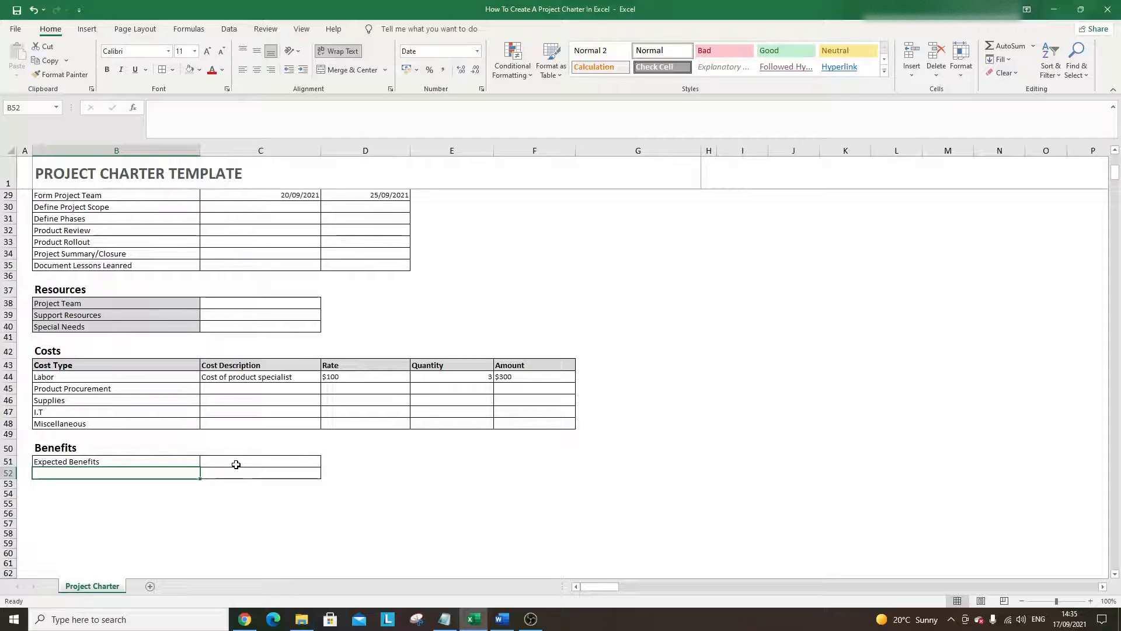
- Extend the B50 heading to read 'Benefits And Customers'
{"action": "left_click", "coordinate": [95, 463]}
{"action": "left_click", "coordinate": [87, 469]}
{"action": "left_click", "coordinate": [93, 447]}
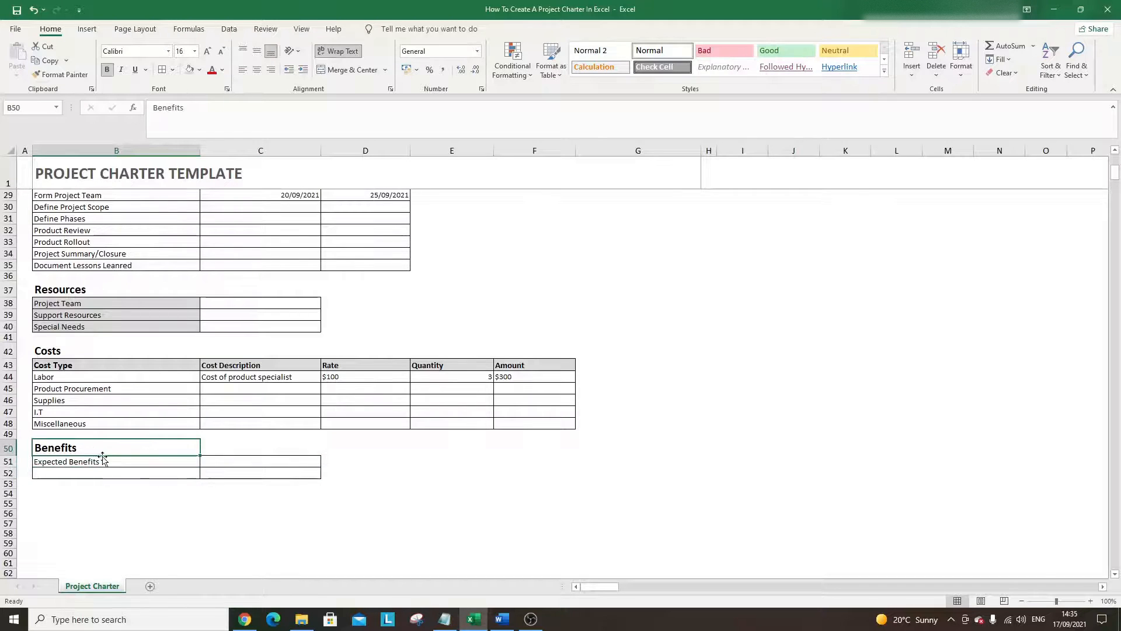
{"action": "left_click", "coordinate": [95, 483]}
{"action": "left_click", "coordinate": [93, 448]}
{"action": "double_click", "coordinate": [94, 449]}
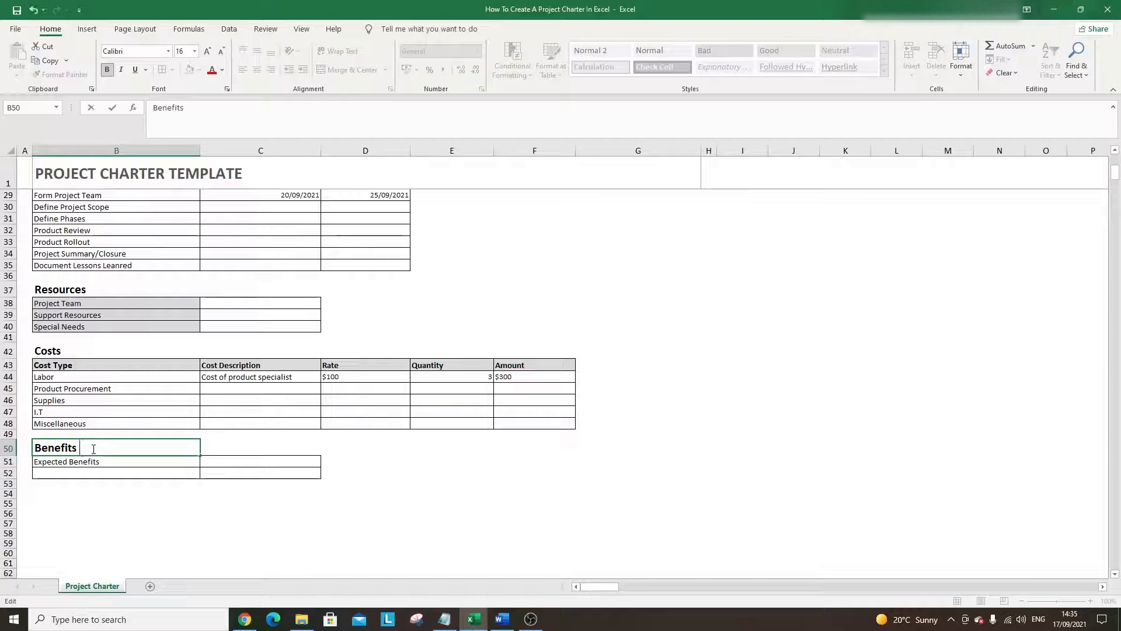
{"action": "type", "text": "And Customers"}
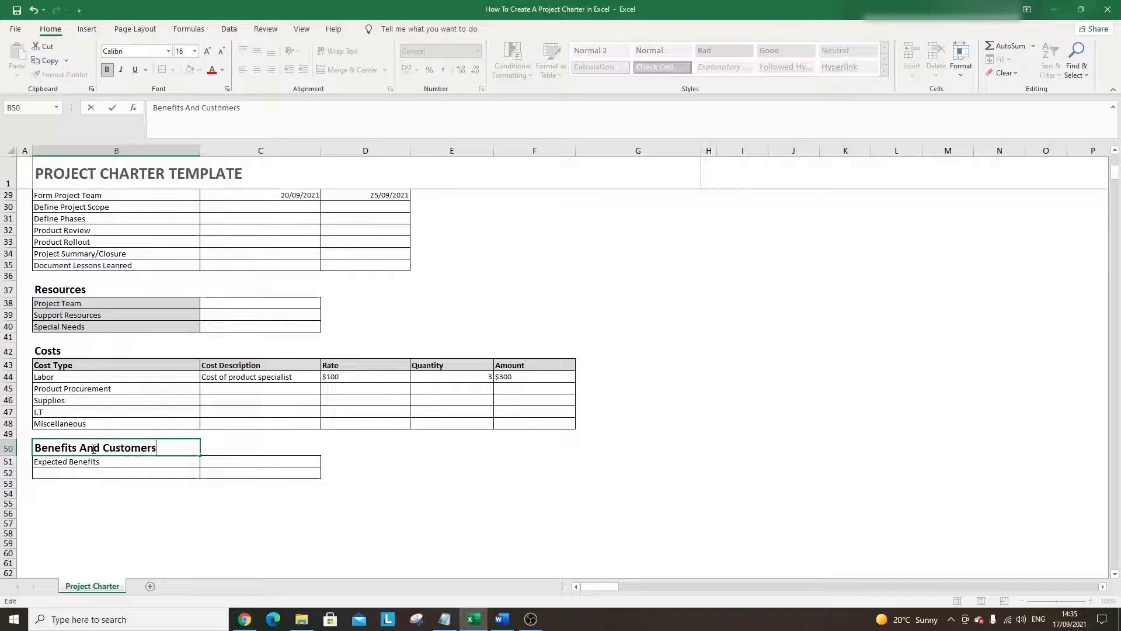
{"action": "key", "text": "Return"}
- Enter 'Key Stakeholders' in B52
{"action": "key", "text": "Down"}
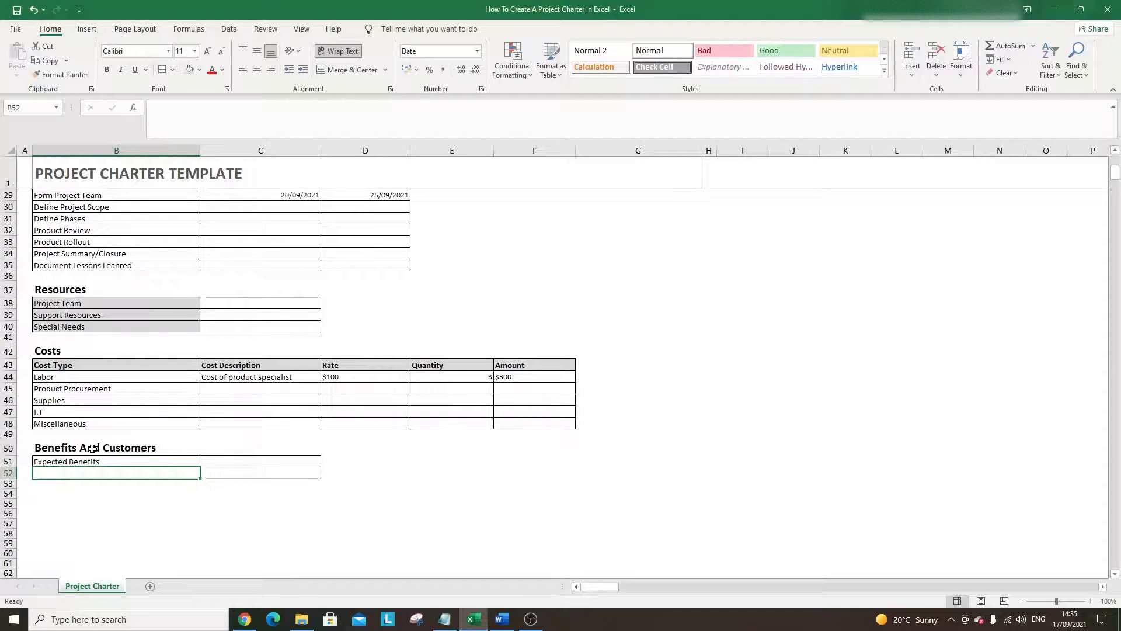
{"action": "type", "text": "Key St"}
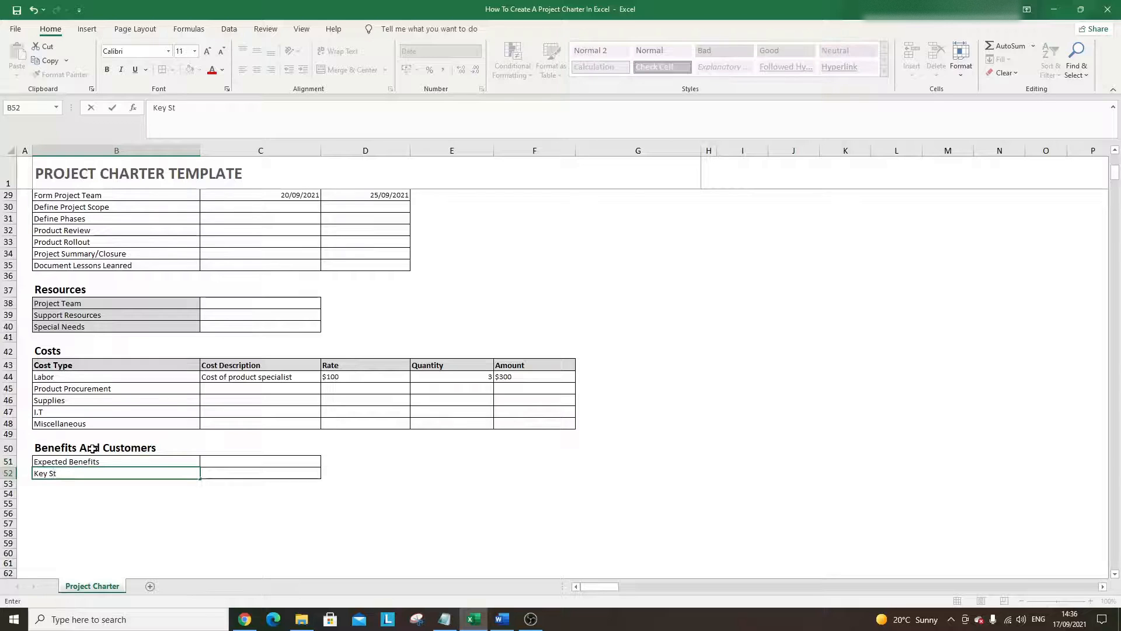
{"action": "type", "text": "akeholders"}
{"action": "key", "text": "Return"}
- Extend the table borders to row 53 with Format Painter and enter 'Process Owner'
{"action": "left_click_drag", "start_coordinate": [88, 461], "coordinate": [218, 473]}
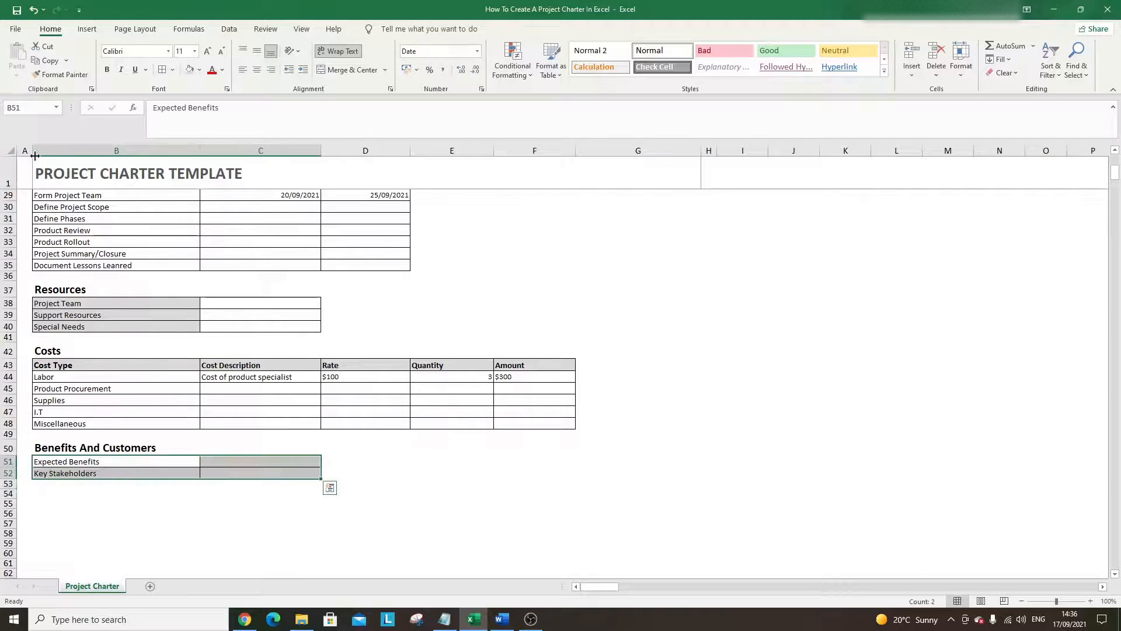
{"action": "left_click", "coordinate": [60, 74]}
{"action": "mouse_move", "coordinate": [99, 482]}
{"action": "left_mouse_down"}
{"action": "mouse_move", "coordinate": [244, 485]}
{"action": "mouse_move", "coordinate": [208, 493]}
{"action": "left_mouse_up"}
{"action": "left_click", "coordinate": [145, 489]}
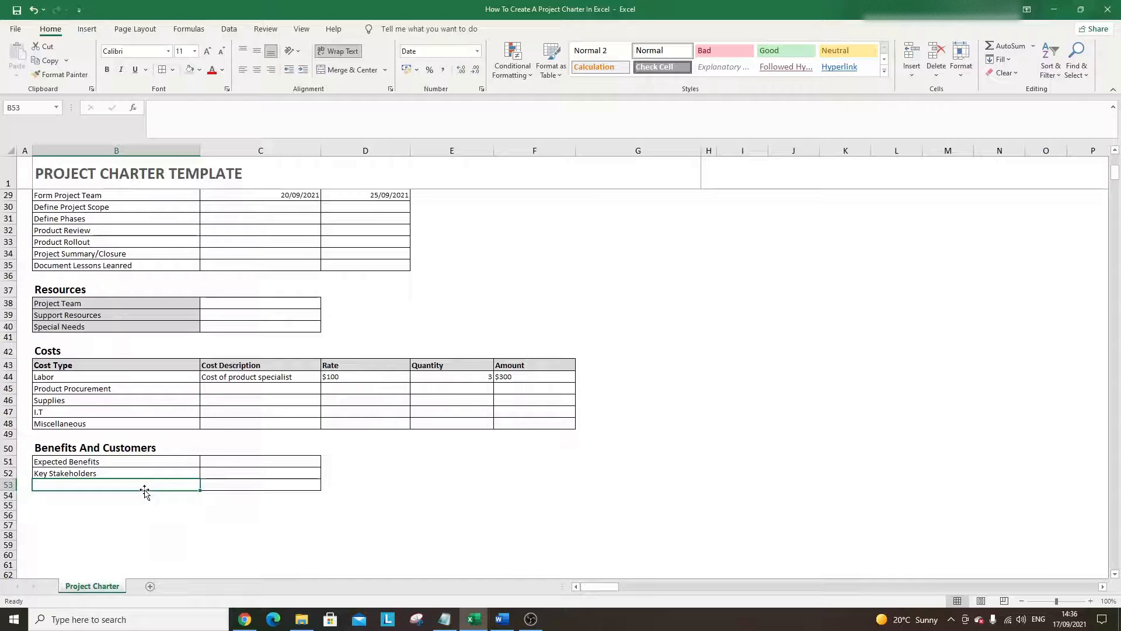
{"action": "type", "text": "Process Ow"}
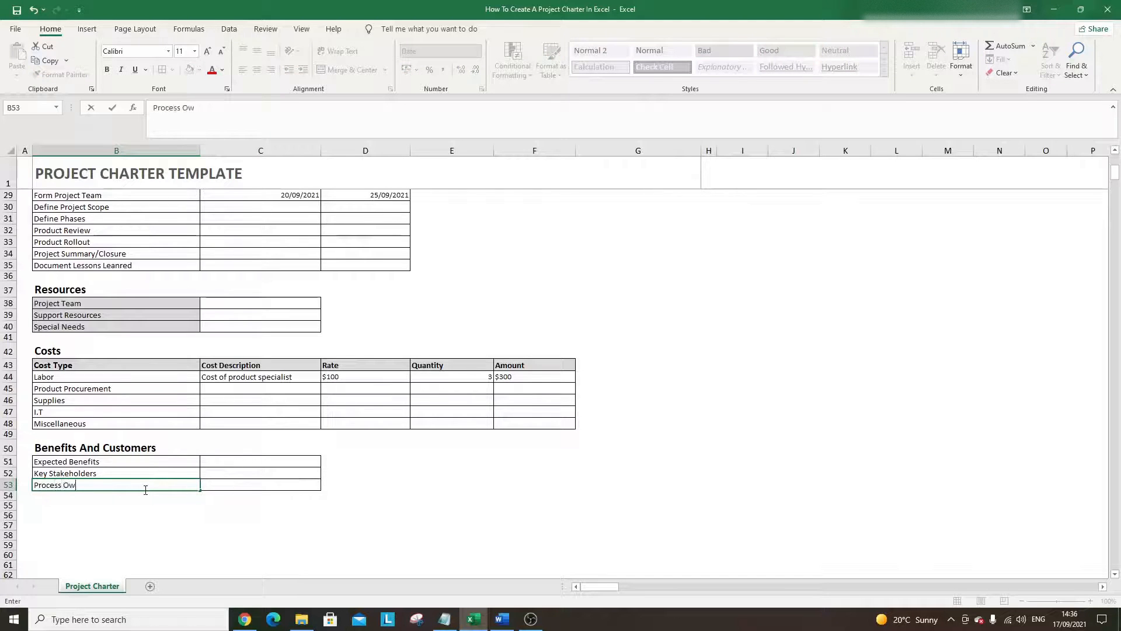
{"action": "type", "text": "ner"}
{"action": "key", "text": "Return"}
{"action": "left_click", "coordinate": [193, 482]}
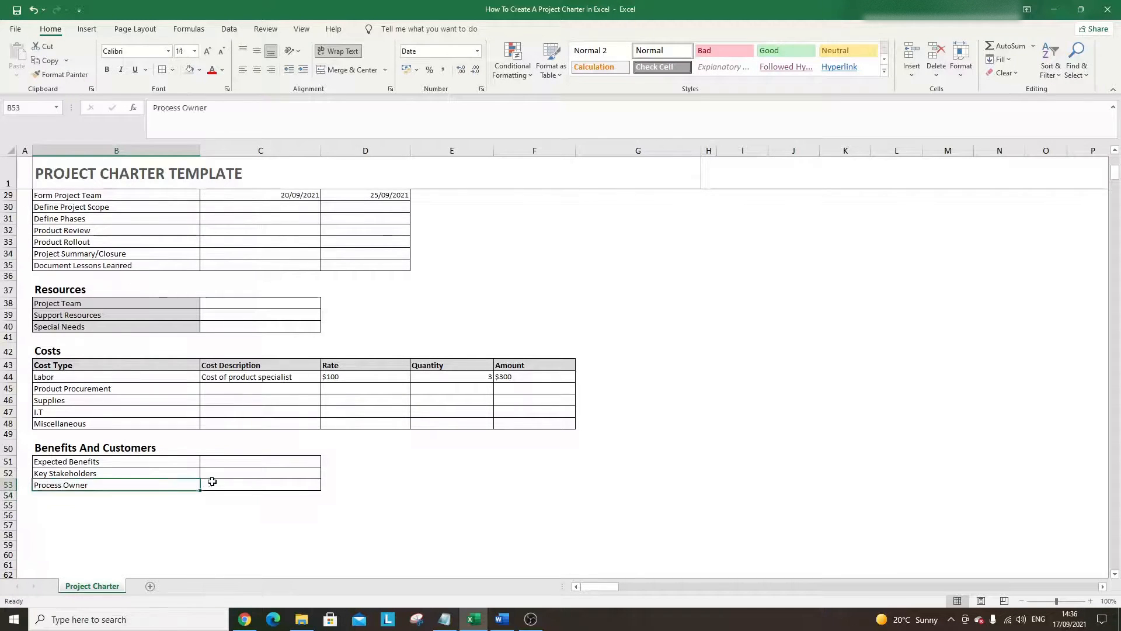
{"action": "left_click", "coordinate": [209, 483]}
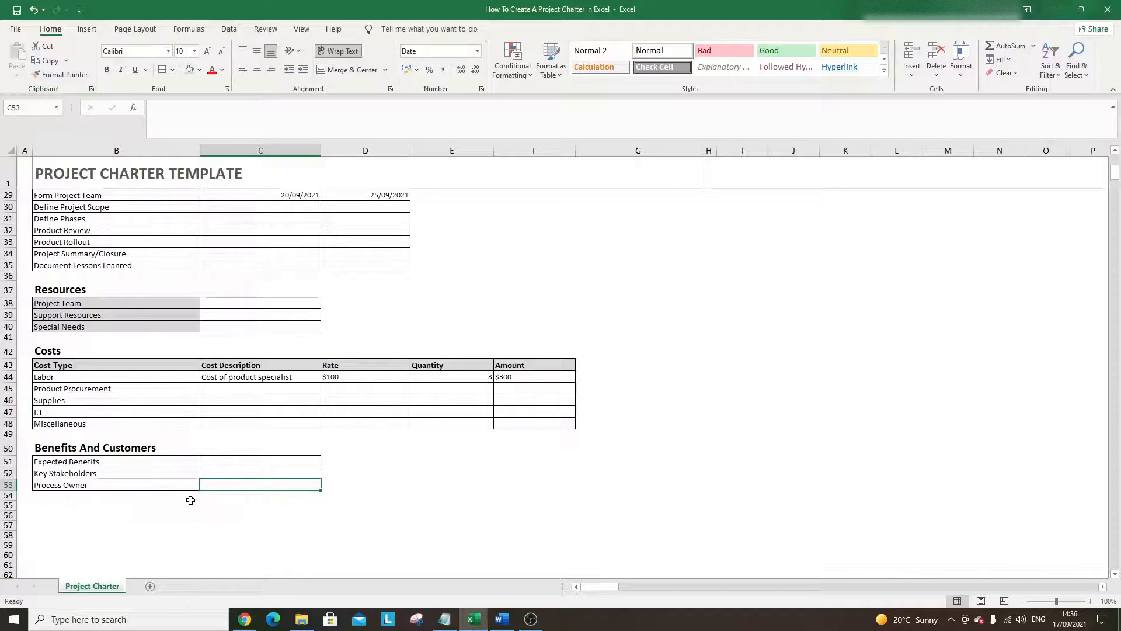
- Copy the Costs header and Labor row (B43:F44) into rows 55–56
{"action": "left_click", "coordinate": [117, 507]}
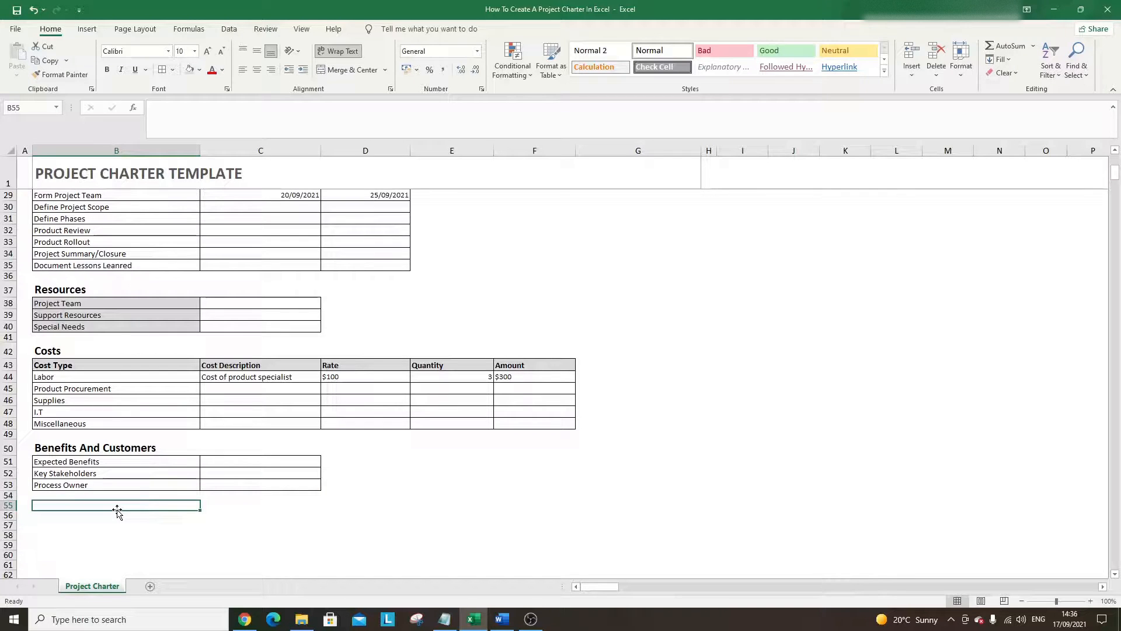
{"action": "scroll", "coordinate": [139, 420], "scroll_direction": "up", "scroll_amount": 1}
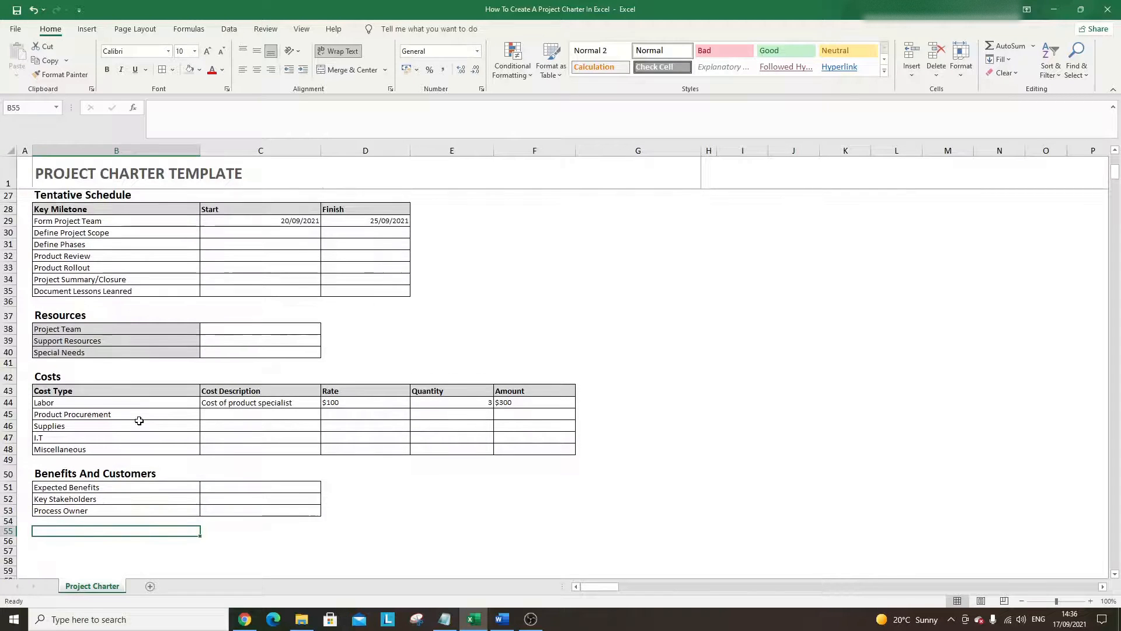
{"action": "scroll", "coordinate": [142, 408], "scroll_direction": "up", "scroll_amount": 1}
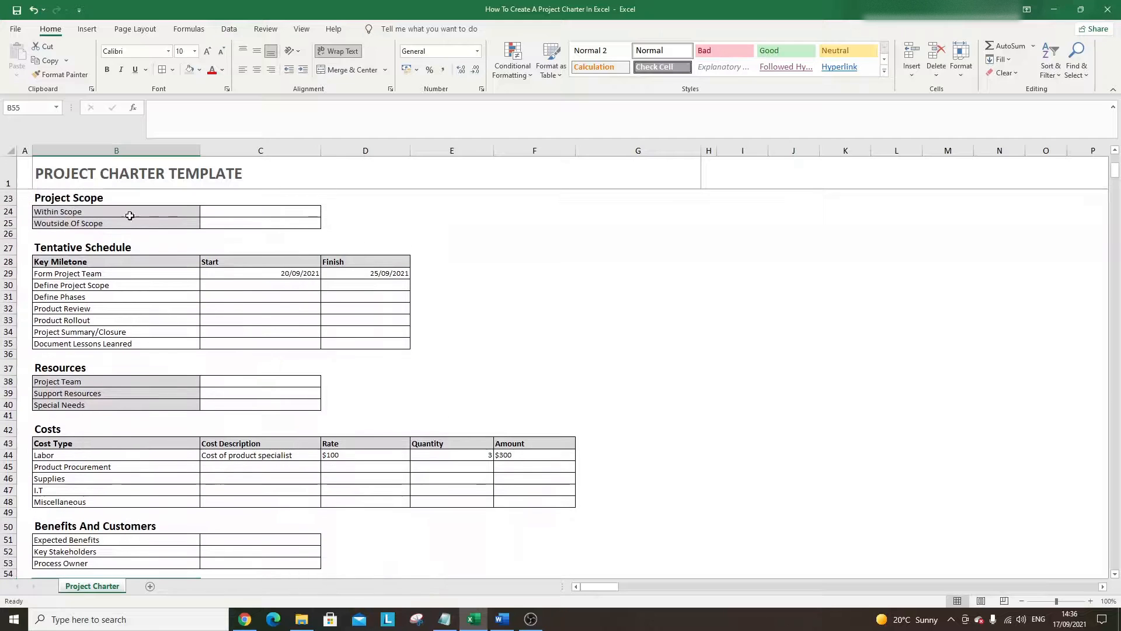
{"action": "scroll", "coordinate": [116, 432], "scroll_direction": "up", "scroll_amount": 1}
{"action": "scroll", "coordinate": [115, 425], "scroll_direction": "down", "scroll_amount": 1}
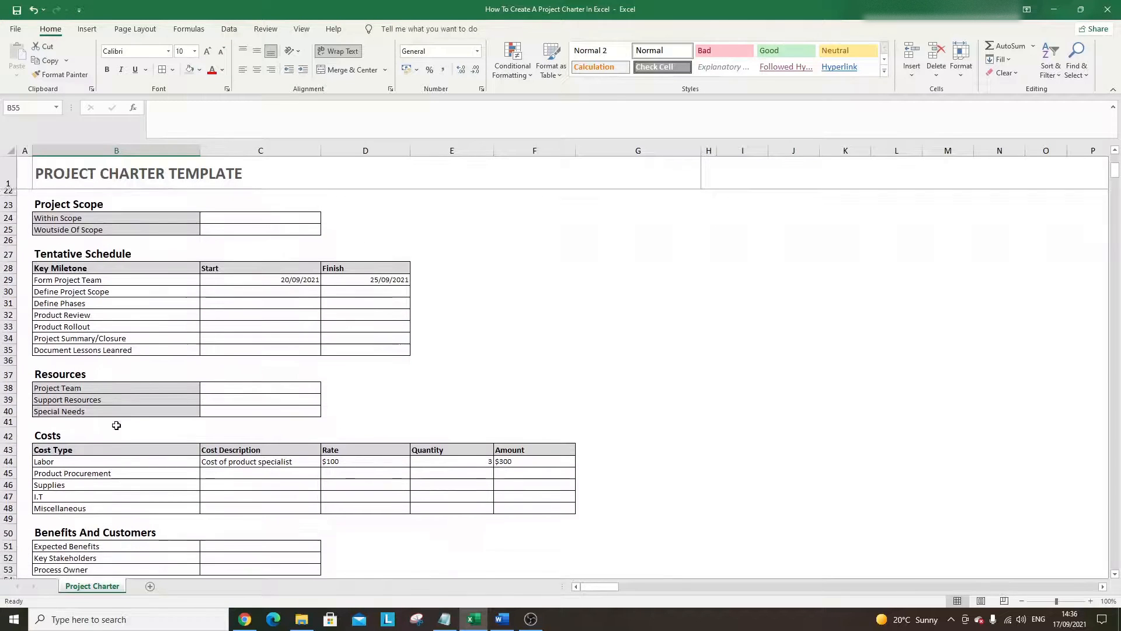
{"action": "left_click_drag", "start_coordinate": [81, 445], "coordinate": [500, 456]}
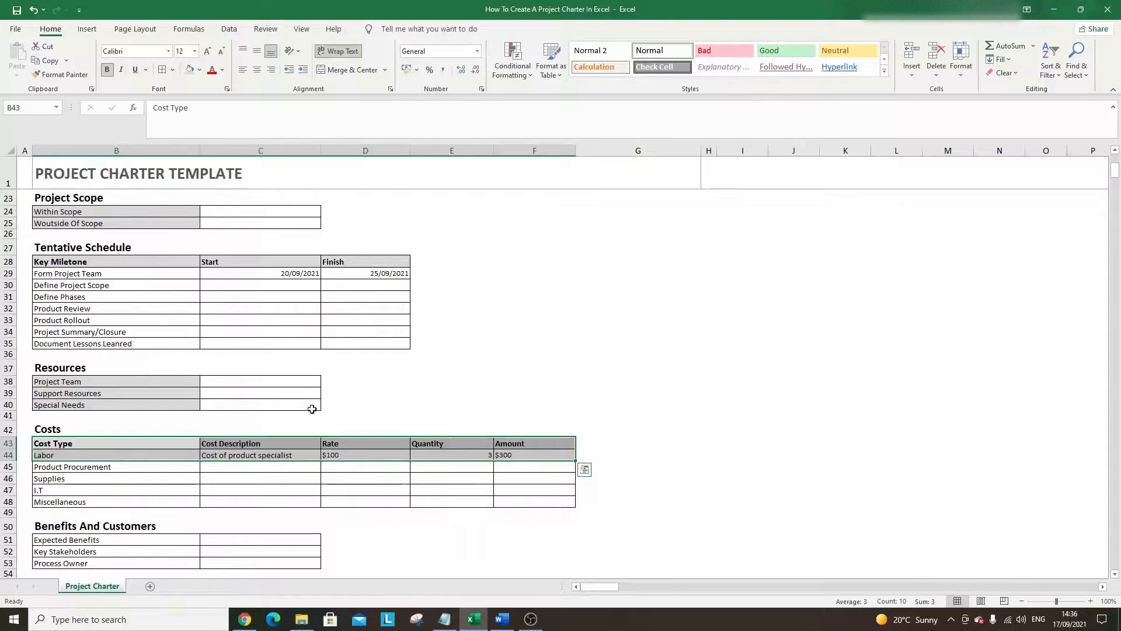
{"action": "key", "text": "ctrl+c"}
{"action": "scroll", "coordinate": [116, 419], "scroll_direction": "down", "scroll_amount": 4}
{"action": "left_click", "coordinate": [74, 433]}
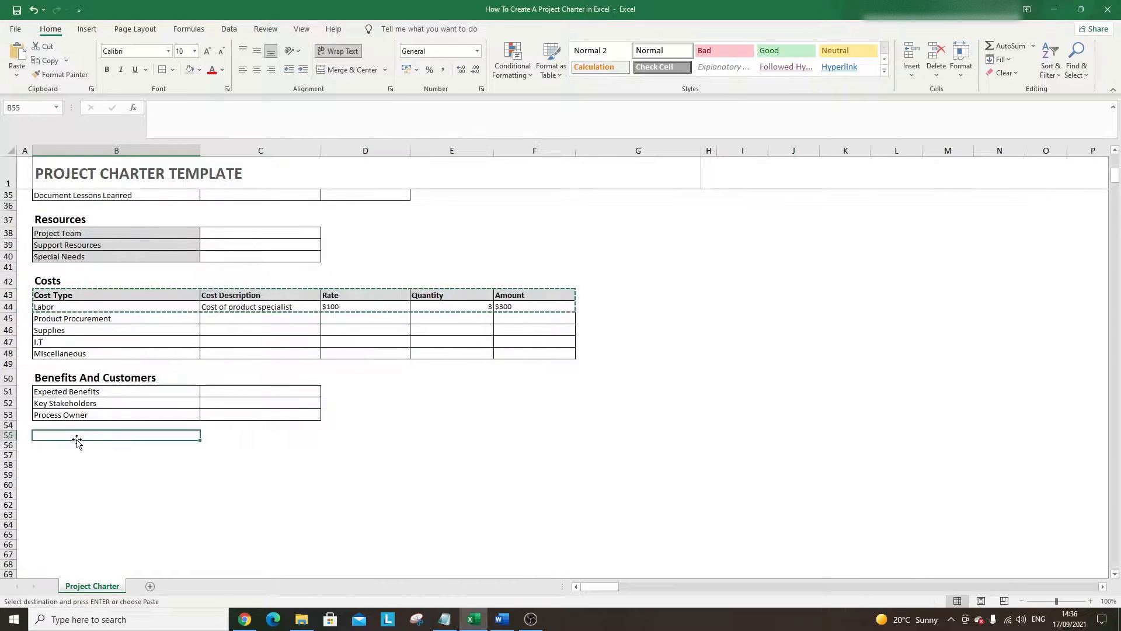
{"action": "key", "text": "ctrl+v"}
- Title B55 'Type Of Benefits' and start entering the first benefit in B56
{"action": "left_click", "coordinate": [170, 469]}
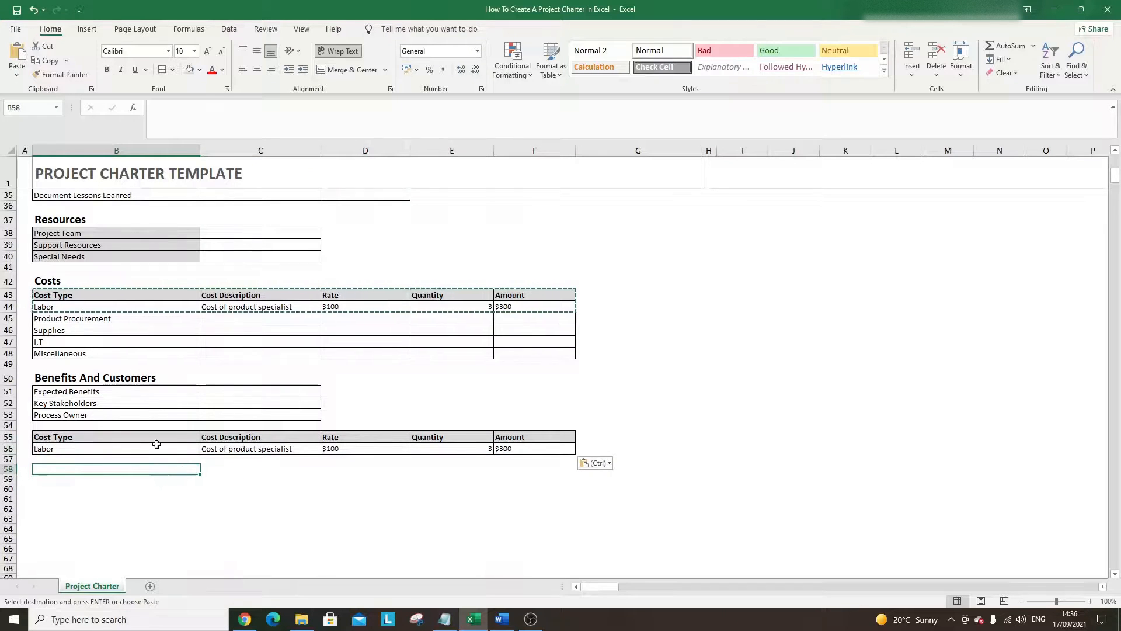
{"action": "left_click", "coordinate": [102, 435]}
{"action": "type", "text": "Type Of Benefits"}
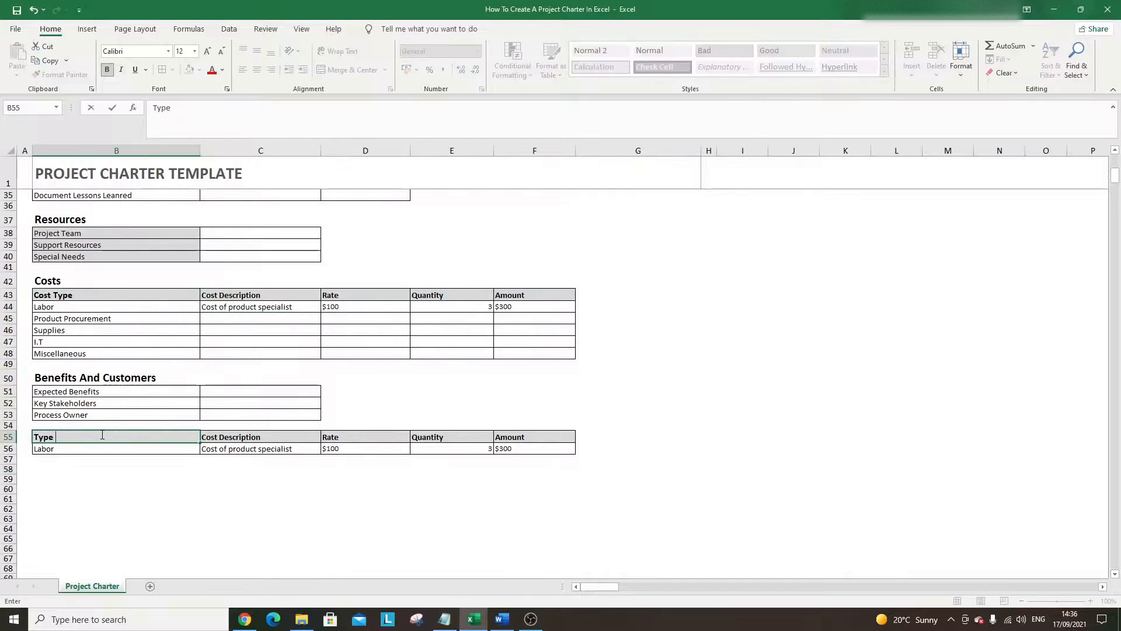
{"action": "key", "text": "Return"}
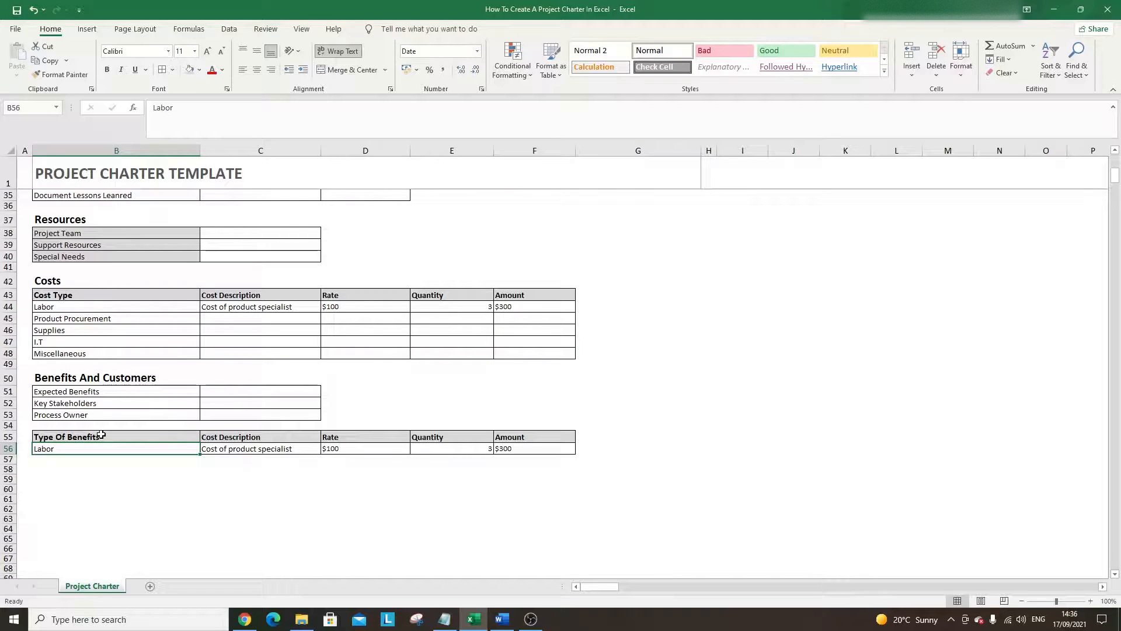
{"action": "type", "text": "Spe"}
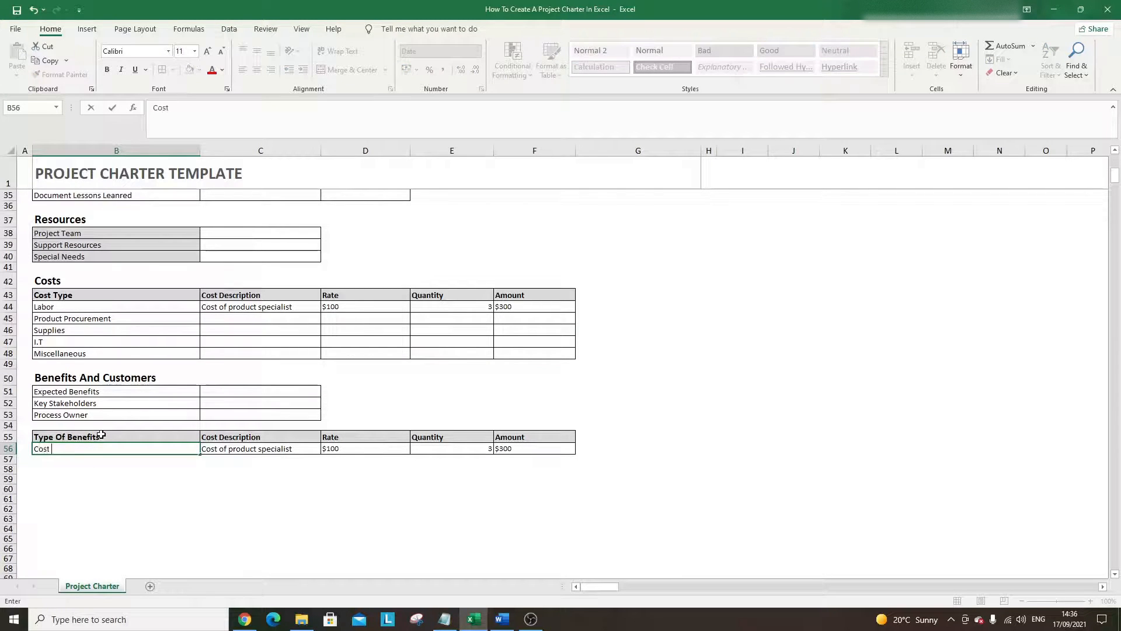
{"action": "type", "text": "t Savings"}
- Enter Cost Savings and Enhanced Revenue, correcting the 'Enahnced' typo
{"action": "key", "text": "Return"}
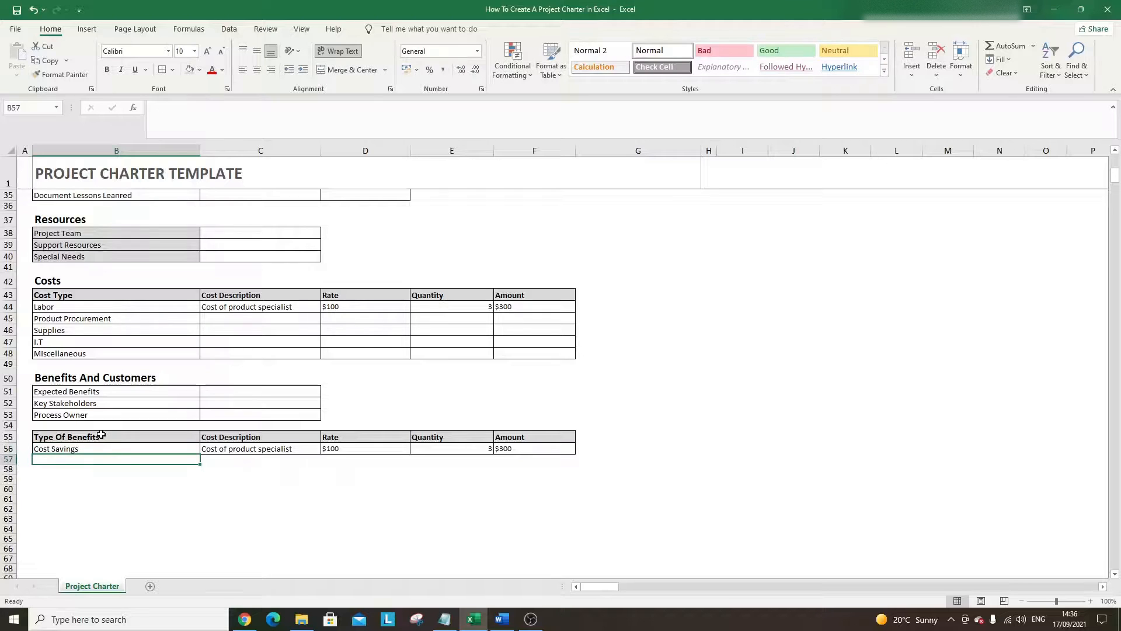
{"action": "type", "text": "Enahnce"}
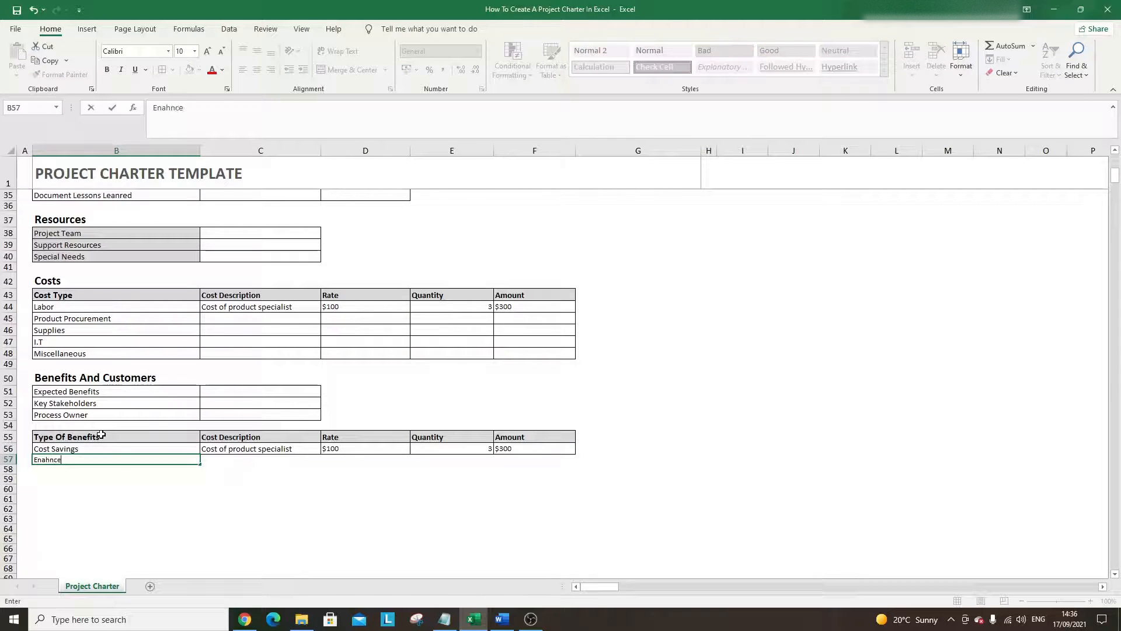
{"action": "type", "text": "d Revenue"}
{"action": "key", "text": "Return"}
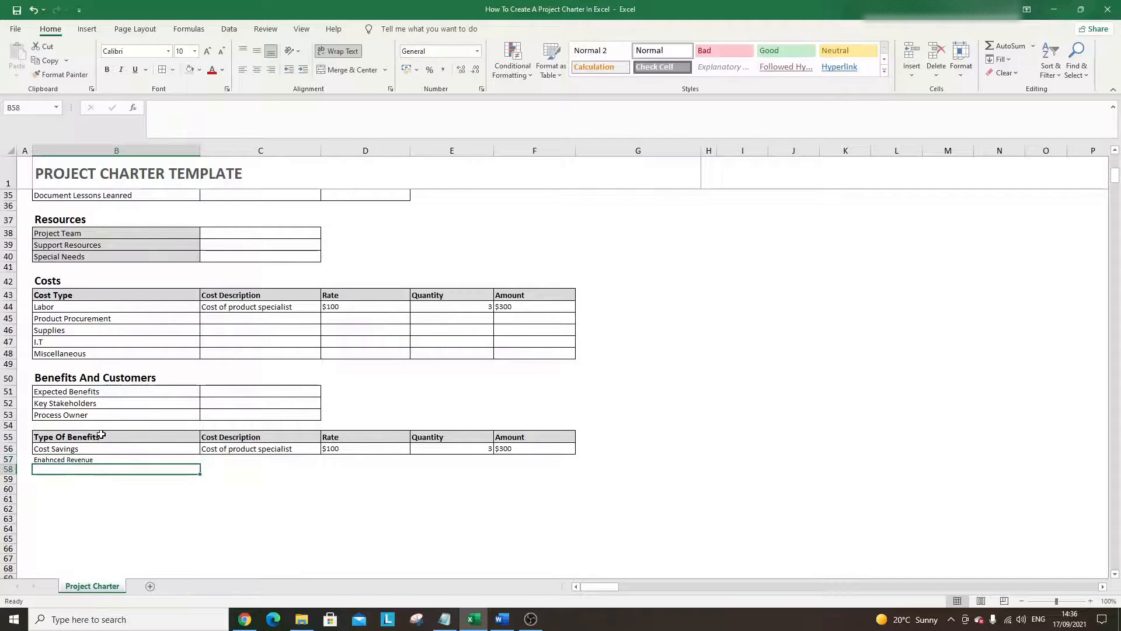
{"action": "key", "text": "Up"}
{"action": "double_click", "coordinate": [171, 108]}
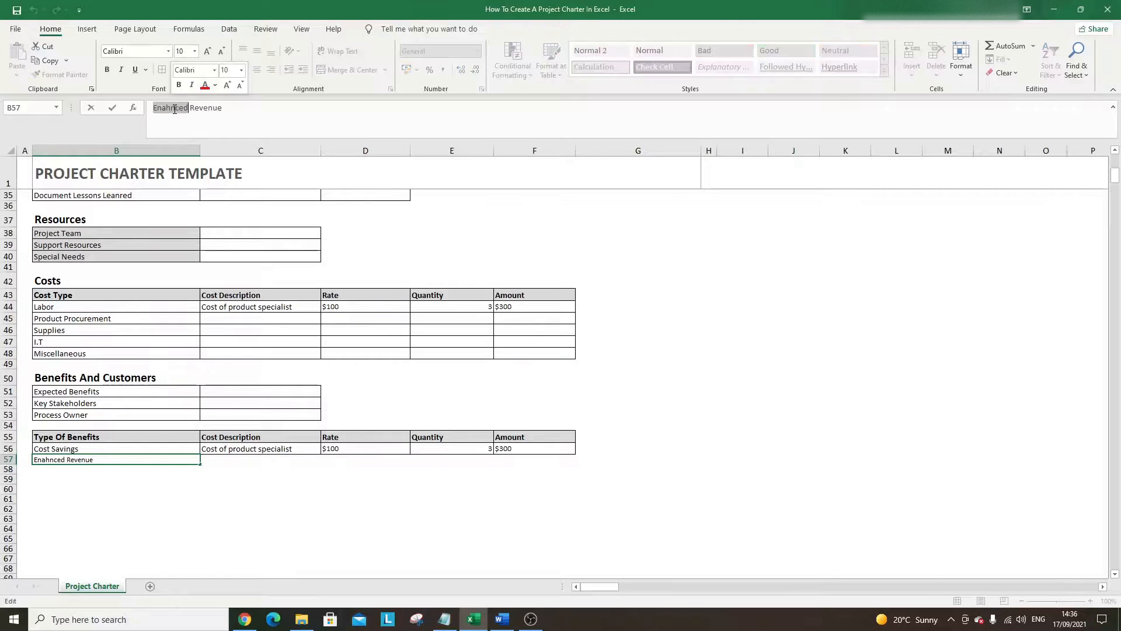
{"action": "type", "text": "Enhanced"}
{"action": "key", "text": "Return"}
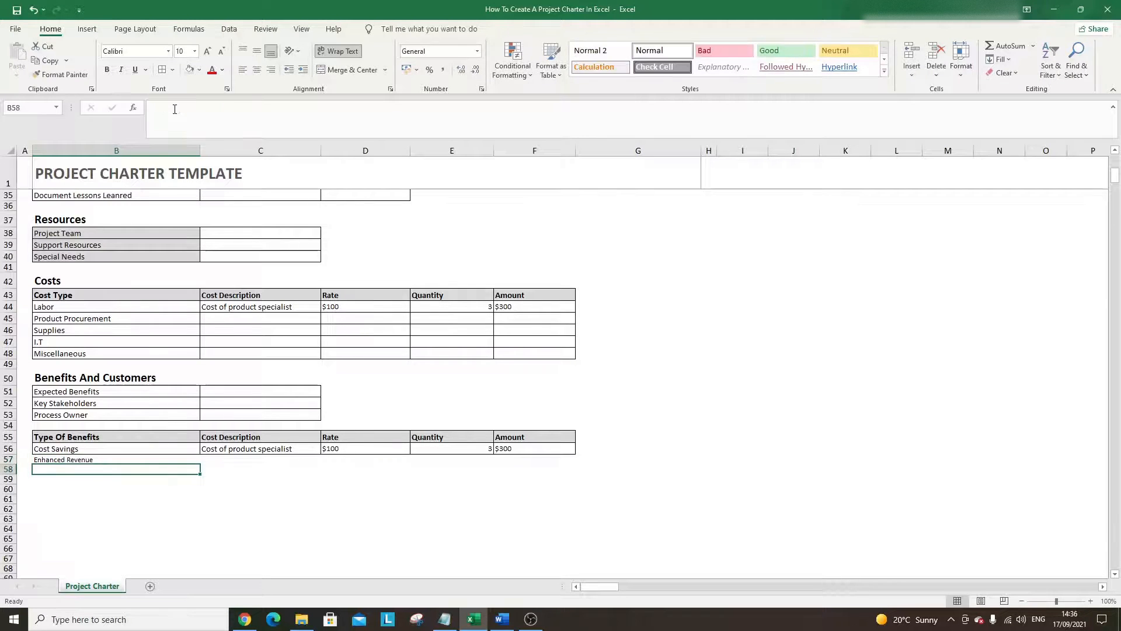
- Add Higher Productivity, Improved Compliance and Better Decision Making in B58:B60
{"action": "type", "text": "High"}
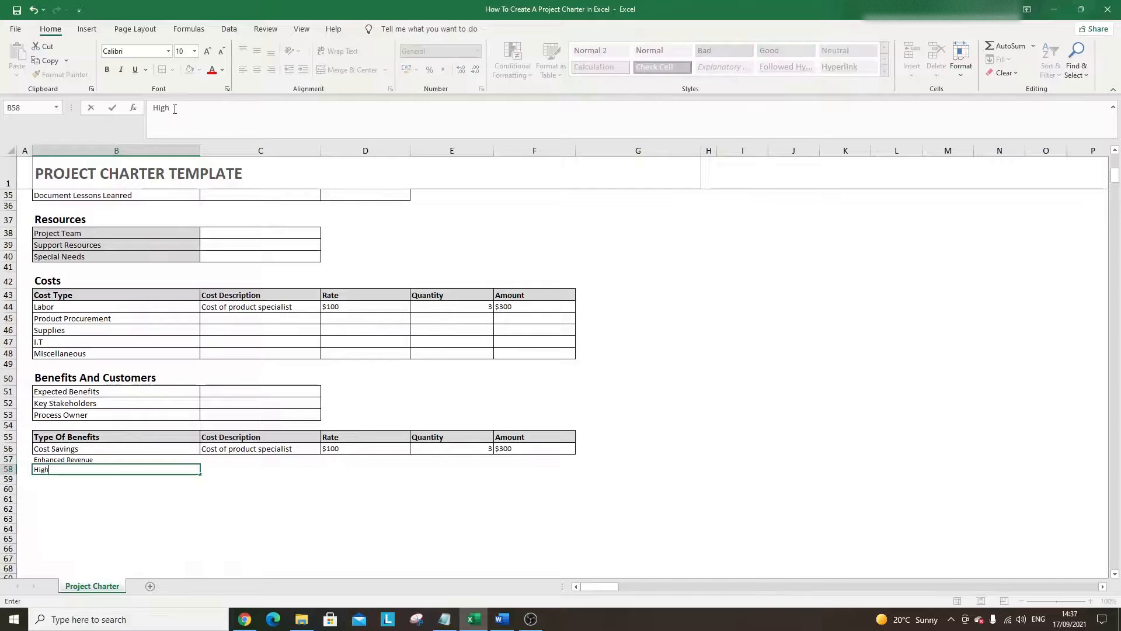
{"action": "type", "text": "er Productivity"}
{"action": "key", "text": "Return"}
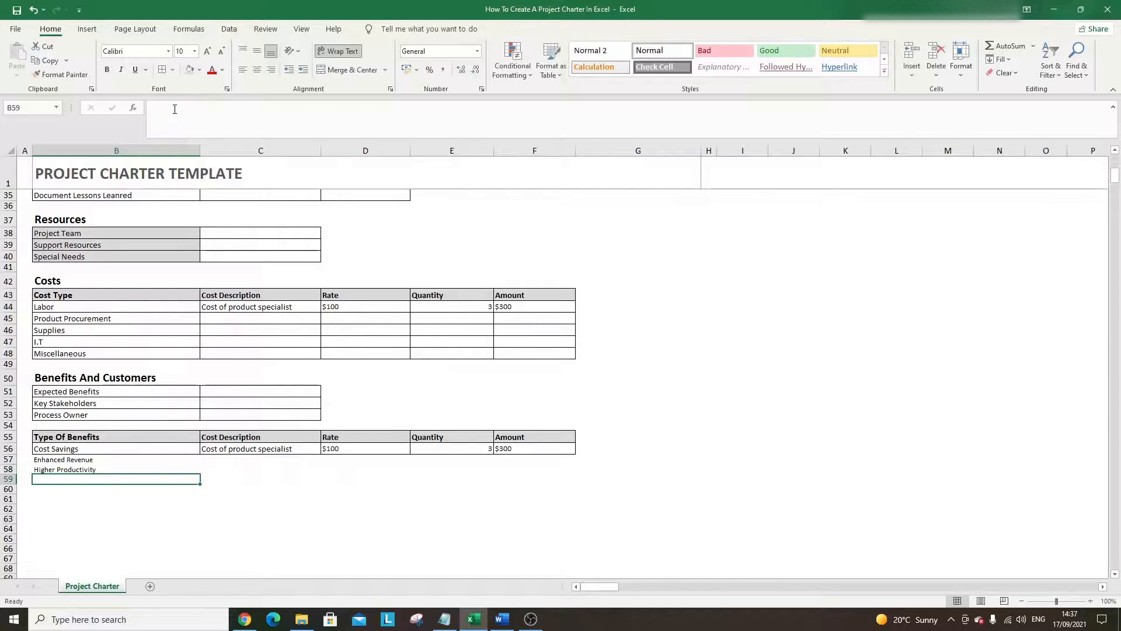
{"action": "type", "text": "Improved ComplianceBet"}
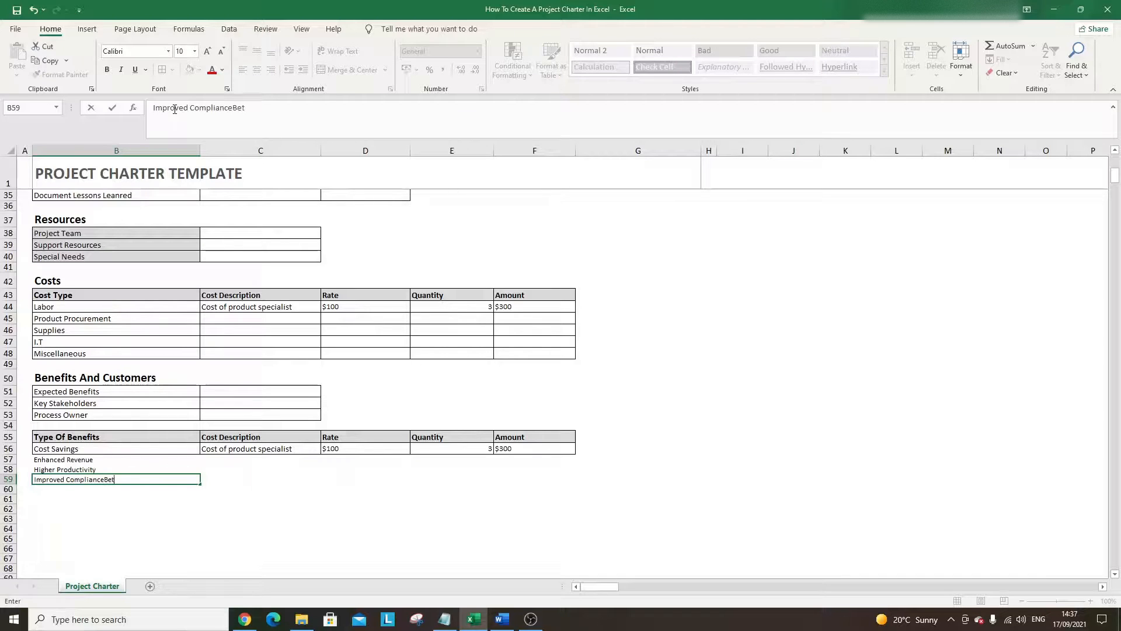
{"action": "key", "text": "BackSpace"}
{"action": "key", "text": "BackSpace"}
{"action": "key", "text": "BackSpace"}
{"action": "key", "text": "BackSpace"}
{"action": "key", "text": "BackSpace"}
{"action": "key", "text": "BackSpace"}
{"action": "key", "text": "BackSpace"}
{"action": "key", "text": "Return"}
{"action": "type", "text": "Better"}
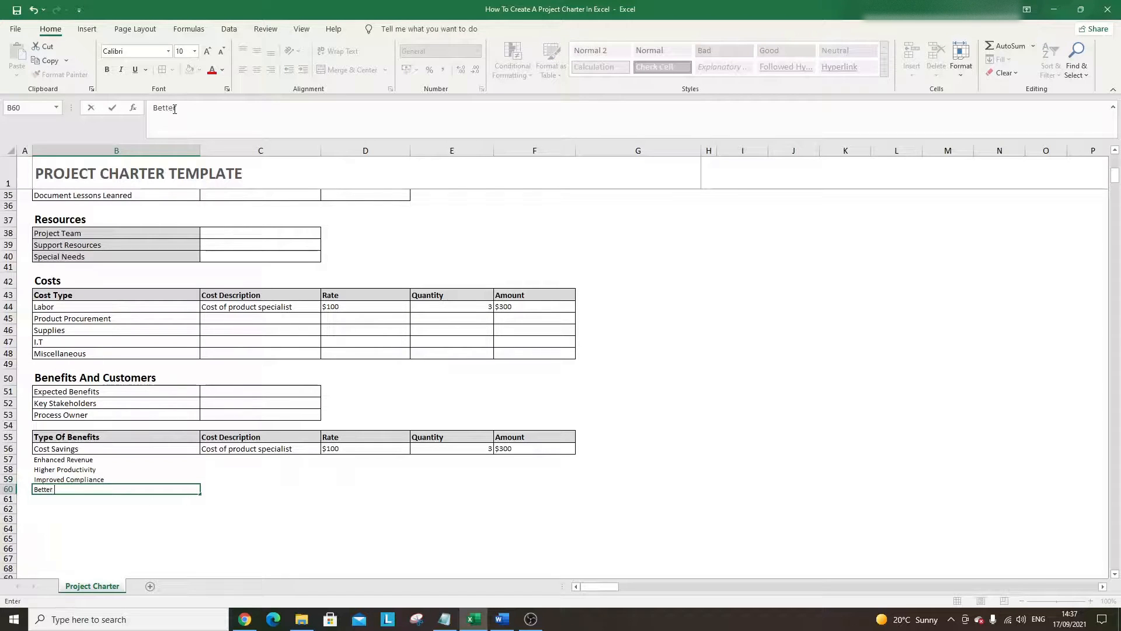
{"action": "type", "text": " Decision Making"}
{"action": "key", "text": "Return"}
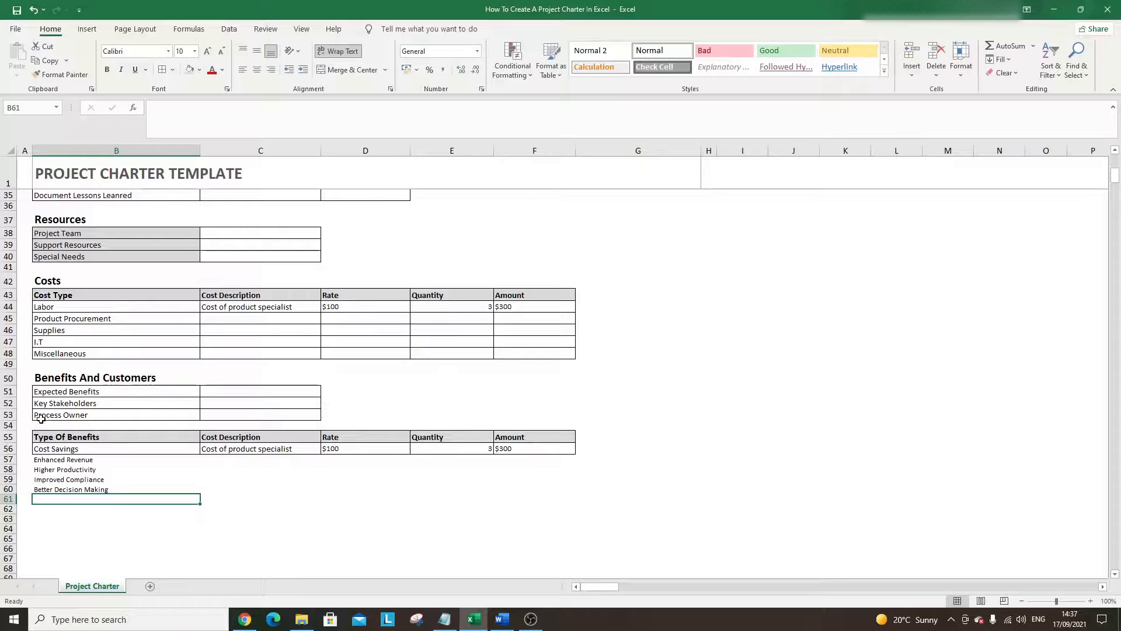
- Paint the table borders from B56 over rows 56–60 with Format Painter
{"action": "left_click", "coordinate": [70, 448]}
{"action": "left_click", "coordinate": [63, 75]}
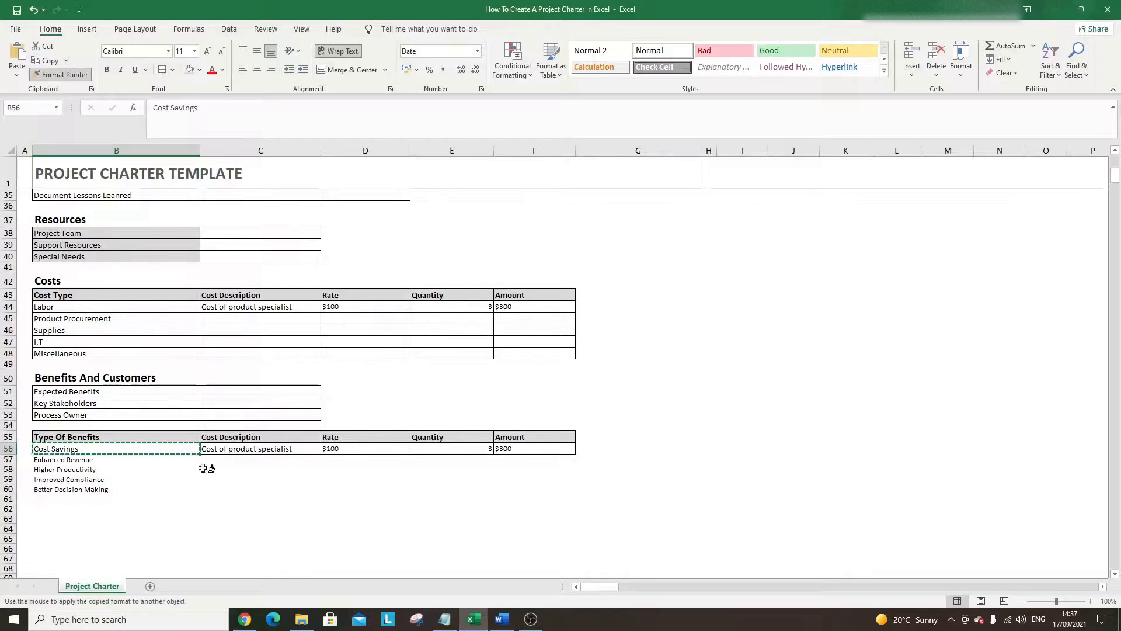
{"action": "left_click_drag", "start_coordinate": [193, 449], "coordinate": [496, 489]}
{"action": "left_click", "coordinate": [475, 482]}
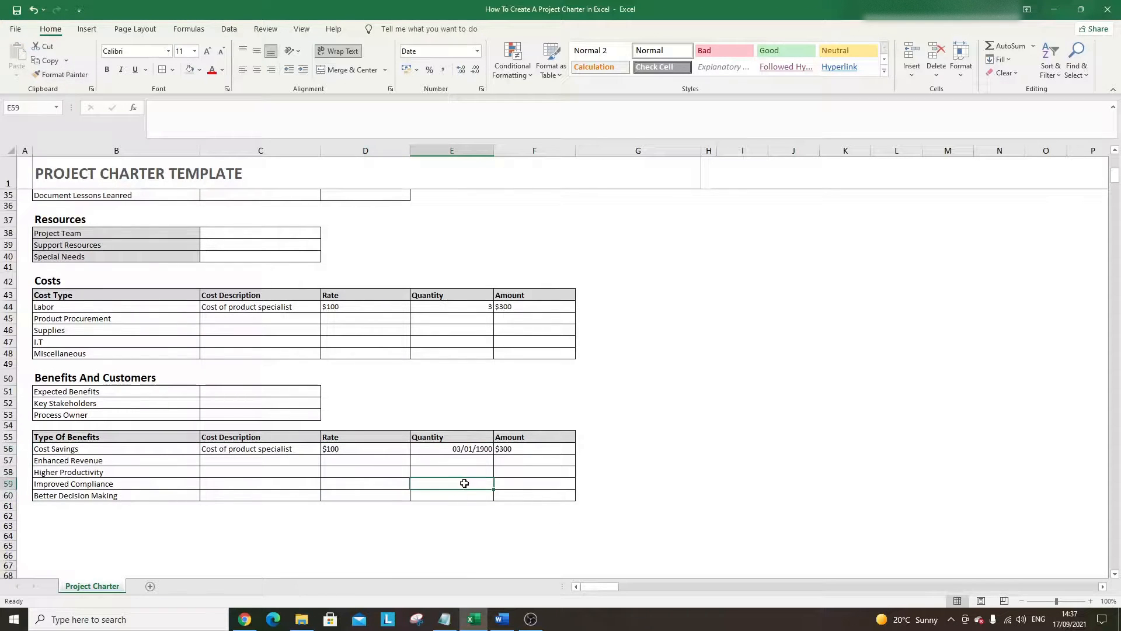
- Clear row 56's leftover Labor description, $100 rate, quantity and $300 amount
{"action": "left_click", "coordinate": [284, 454]}
{"action": "key", "text": "Delete"}
{"action": "left_click", "coordinate": [342, 449]}
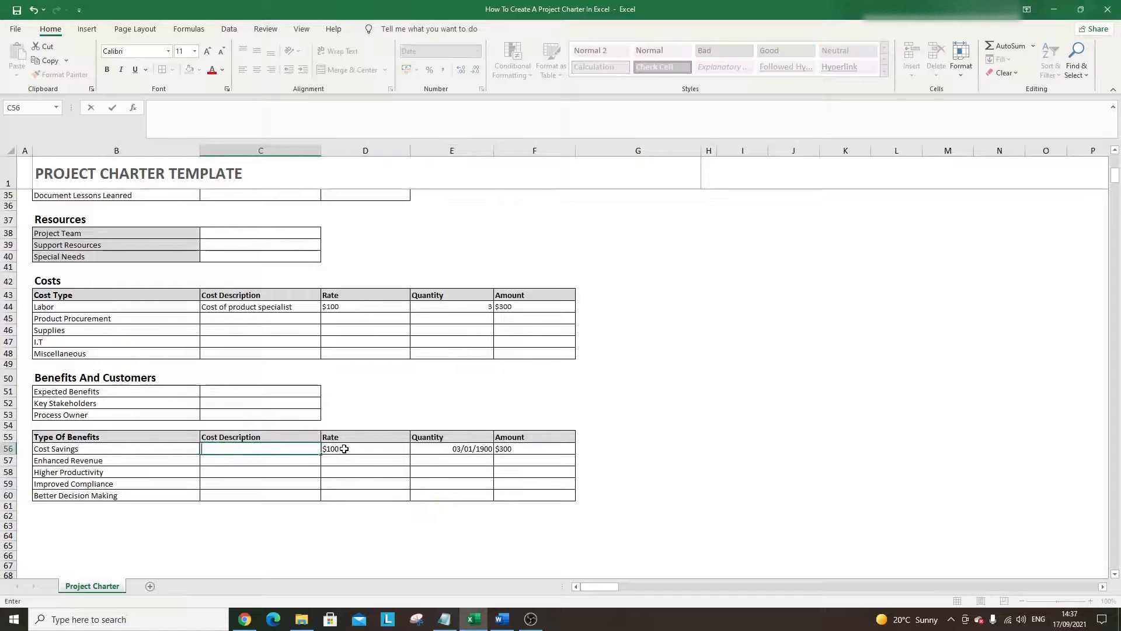
{"action": "key", "text": "Delete"}
{"action": "left_click", "coordinate": [475, 450]}
{"action": "key", "text": "BackSpace"}
{"action": "left_click", "coordinate": [515, 449]}
{"action": "key", "text": "BackSpace"}
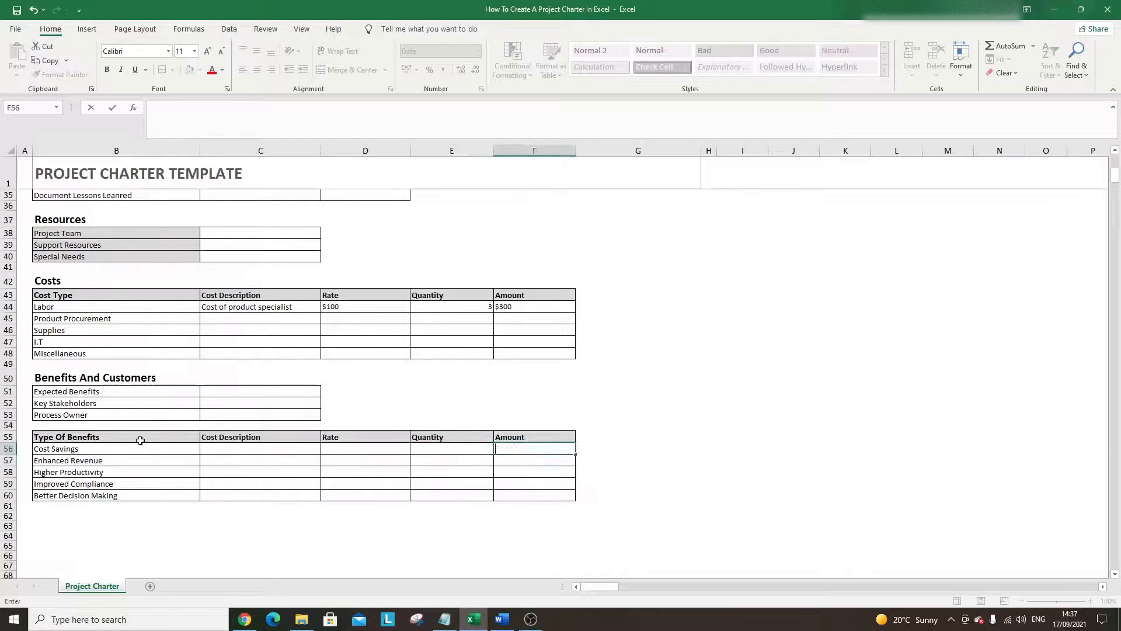
{"action": "left_click_drag", "start_coordinate": [141, 440], "coordinate": [141, 474]}
{"action": "left_click", "coordinate": [143, 494]}
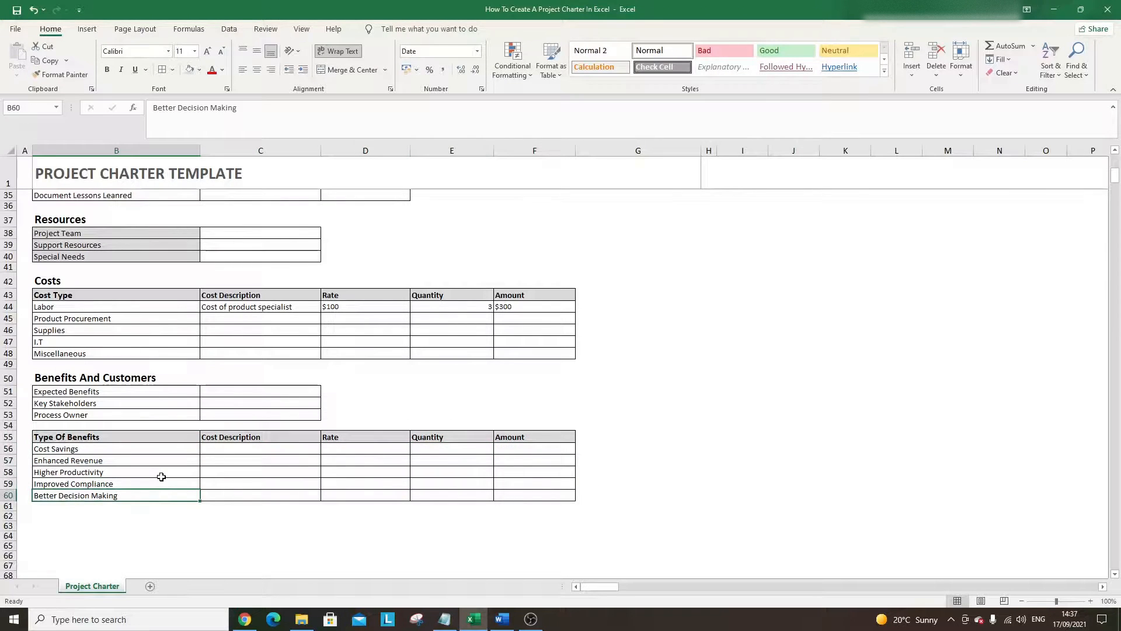
{"action": "left_click", "coordinate": [226, 450]}
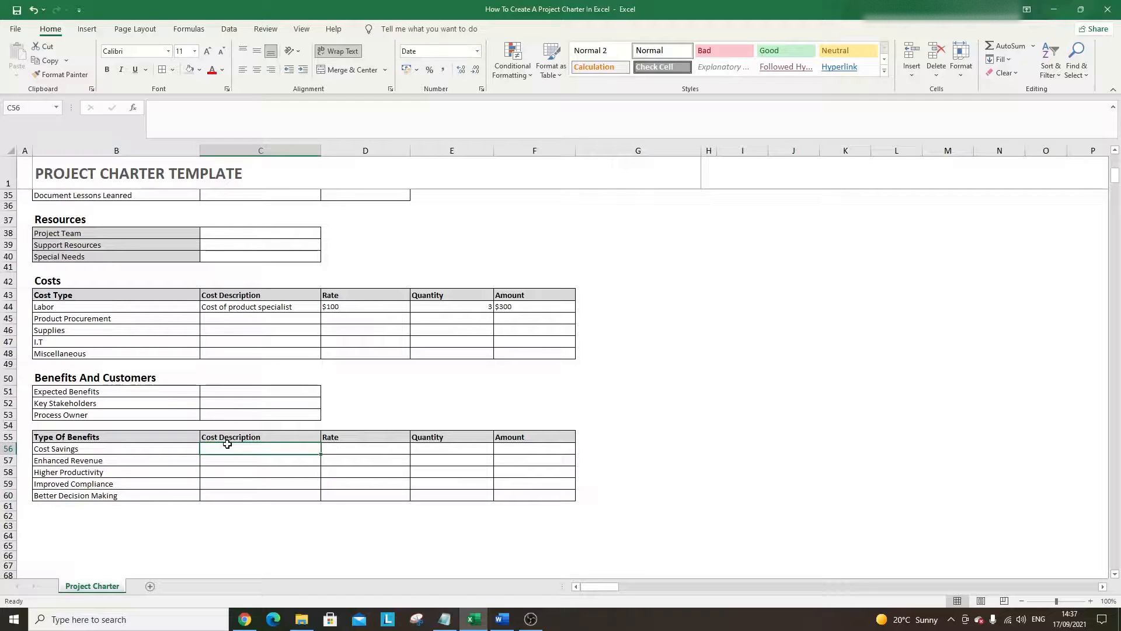
{"action": "left_click", "coordinate": [238, 438]}
- Rename the C55 header to 'Benefit Description'
{"action": "type", "text": "Benefit"}
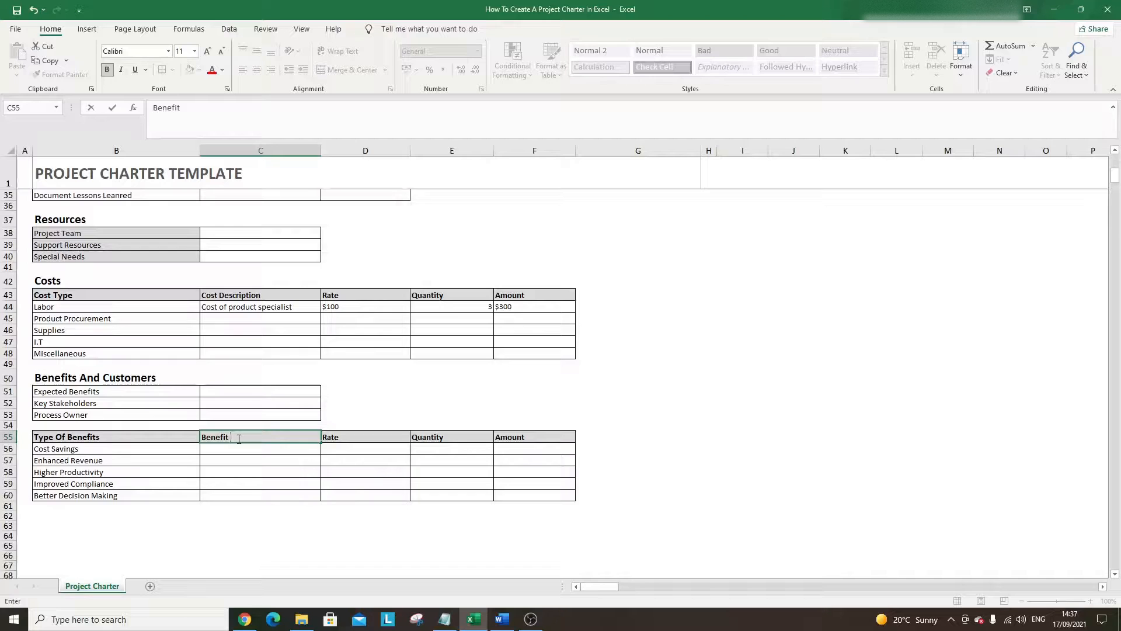
{"action": "type", "text": " Description"}
{"action": "key", "text": "Return"}
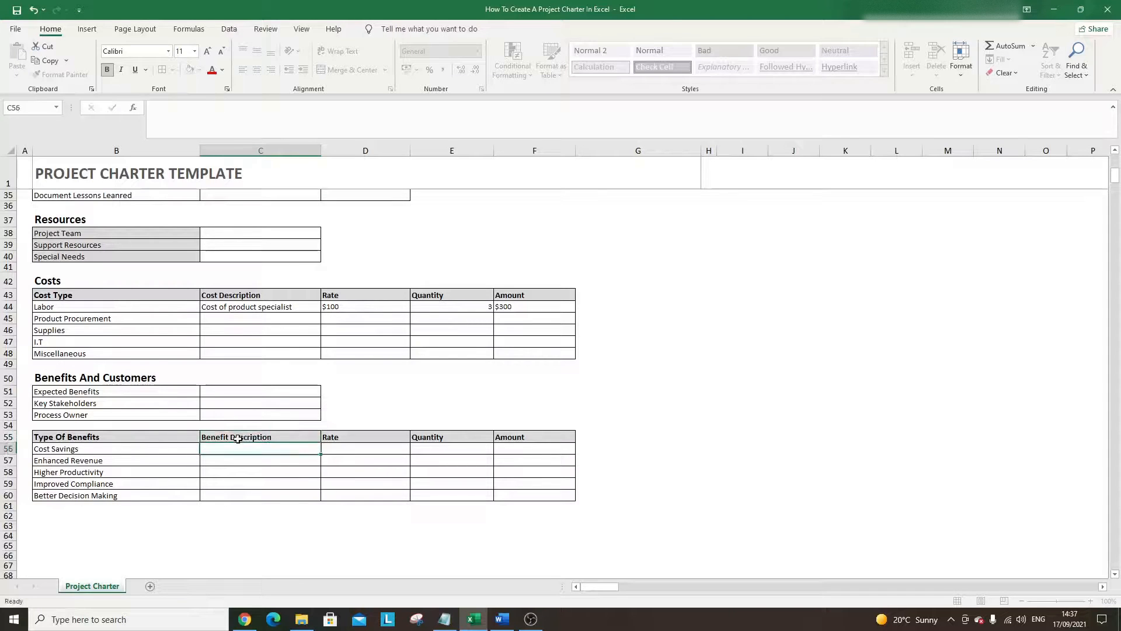
{"action": "key", "text": "Up"}
{"action": "key", "text": "Right"}
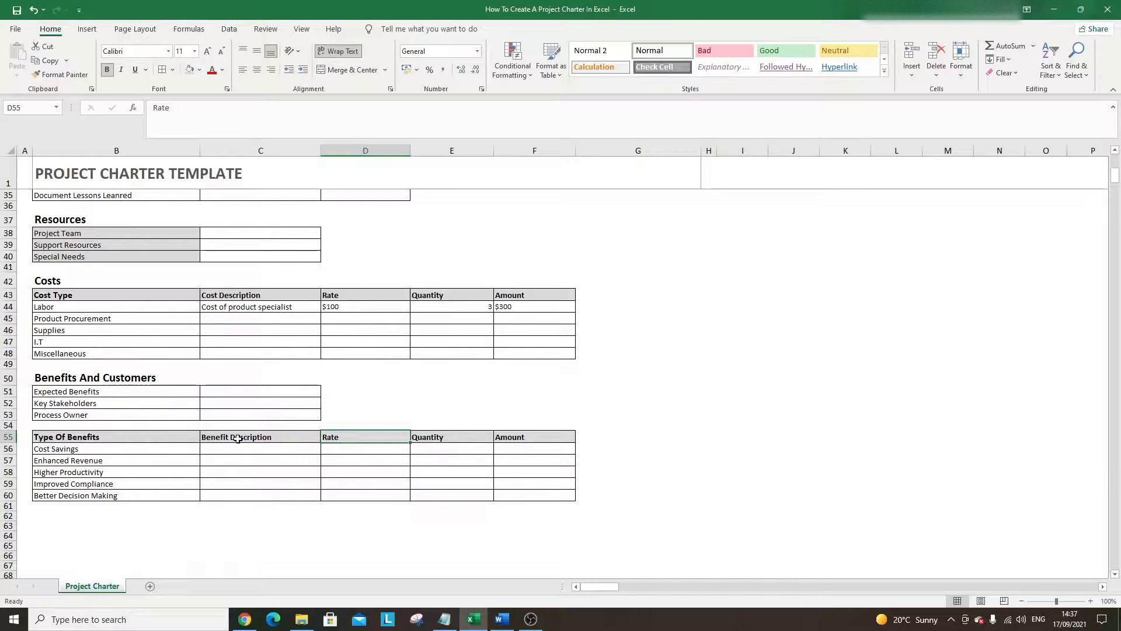
- Delete the Quantity and Amount headers and blank out columns E:F of the table
{"action": "left_click", "coordinate": [418, 435]}
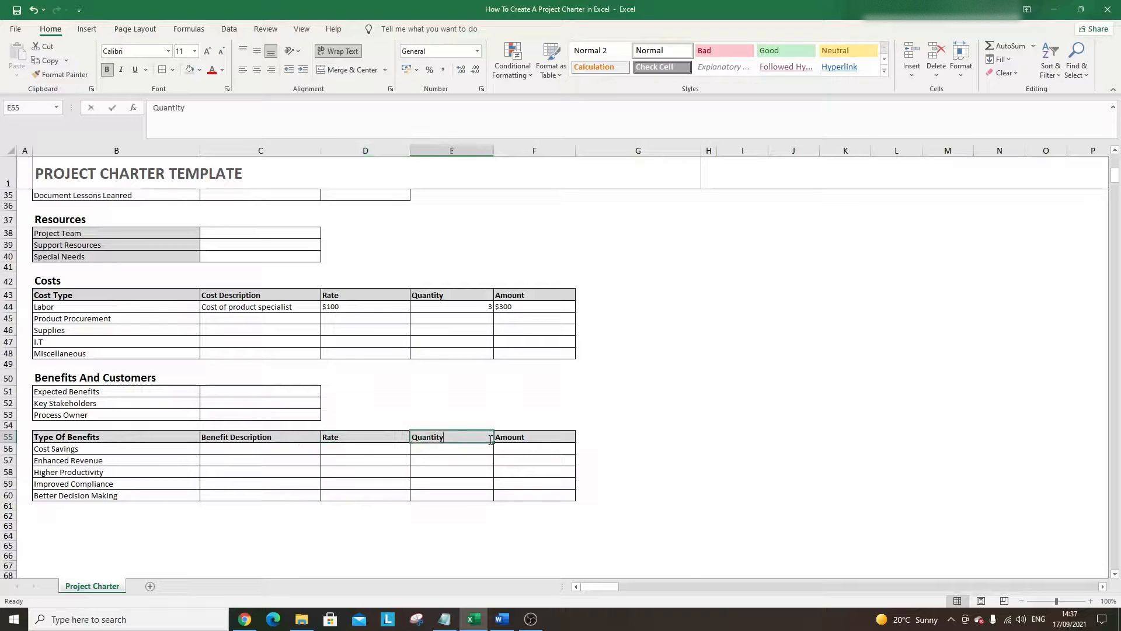
{"action": "key", "text": "Delete"}
{"action": "left_click", "coordinate": [541, 493]}
{"action": "left_click", "coordinate": [532, 438]}
{"action": "key", "text": "Delete"}
{"action": "left_click", "coordinate": [476, 515]}
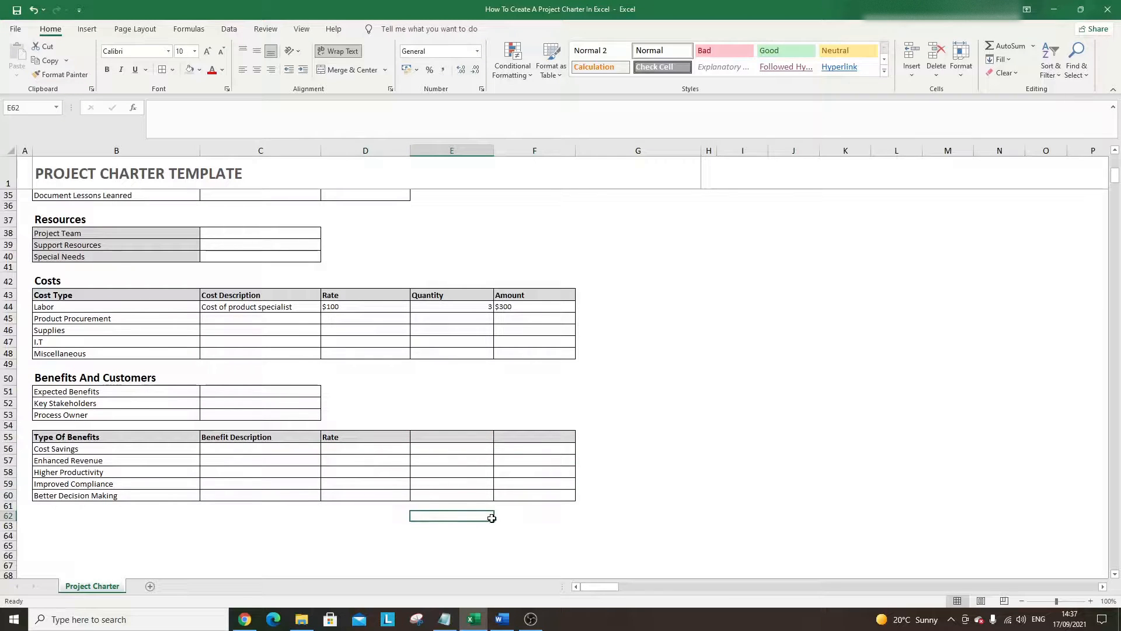
{"action": "left_click_drag", "start_coordinate": [493, 521], "coordinate": [491, 432]}
{"action": "left_click_drag", "start_coordinate": [494, 520], "coordinate": [576, 519]}
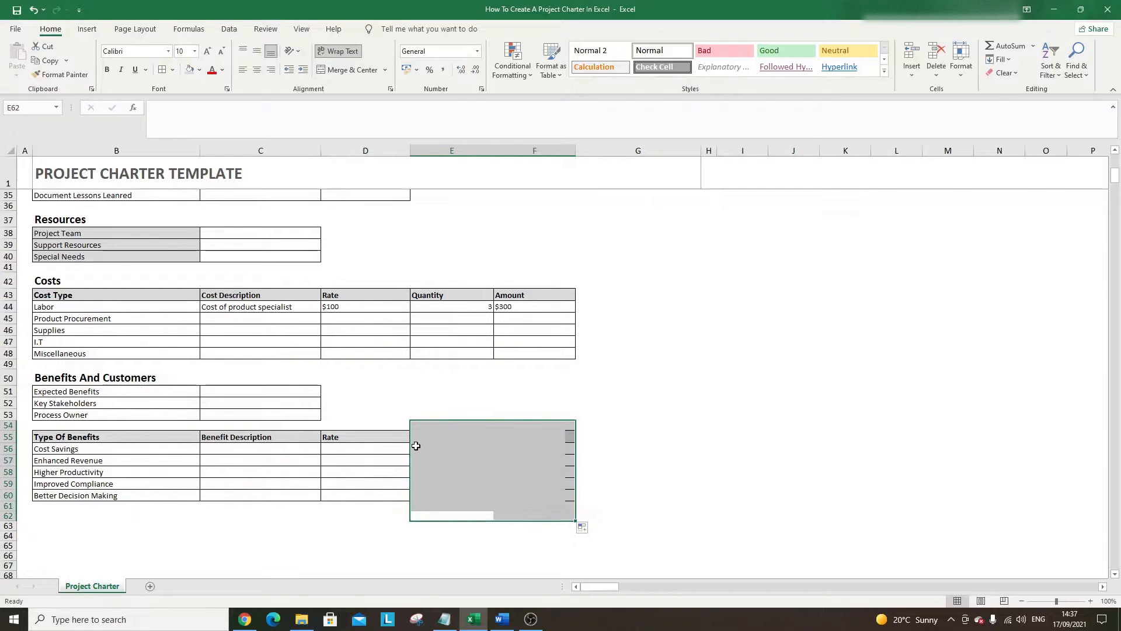
{"action": "left_click", "coordinate": [418, 446]}
{"action": "left_click", "coordinate": [384, 435]}
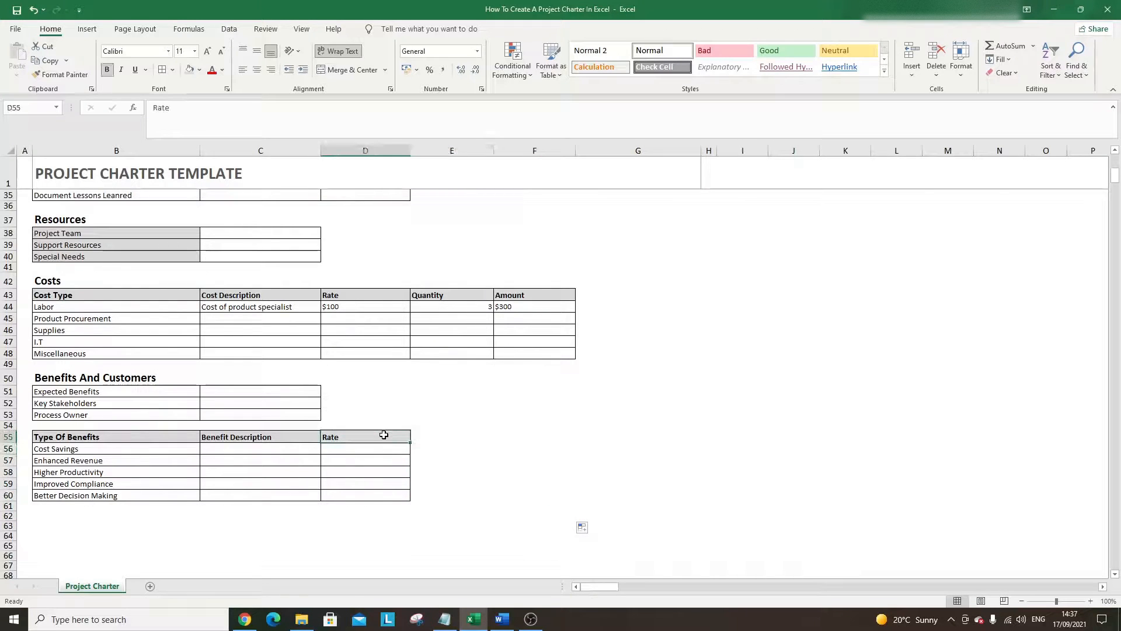
- Retitle D55 'Estimated Benefits' and enter $1000 for Cost Savings and $50000 for Enhanced Revenue
{"action": "type", "text": "Estimated Ben"}
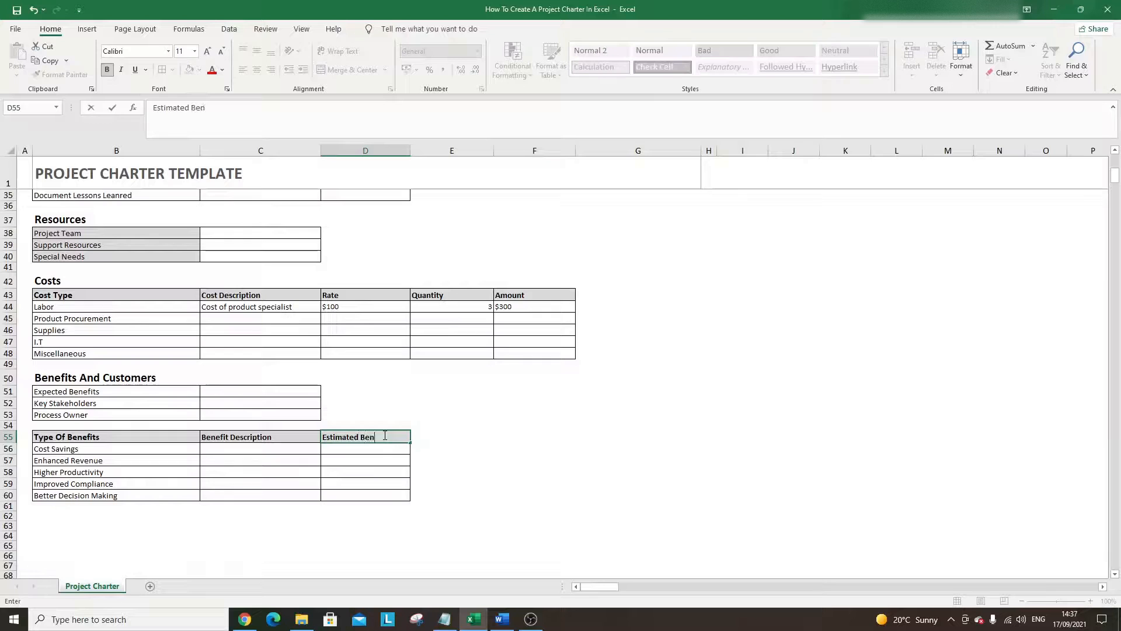
{"action": "type", "text": "efits"}
{"action": "key", "text": "Return"}
{"action": "type", "text": "$"}
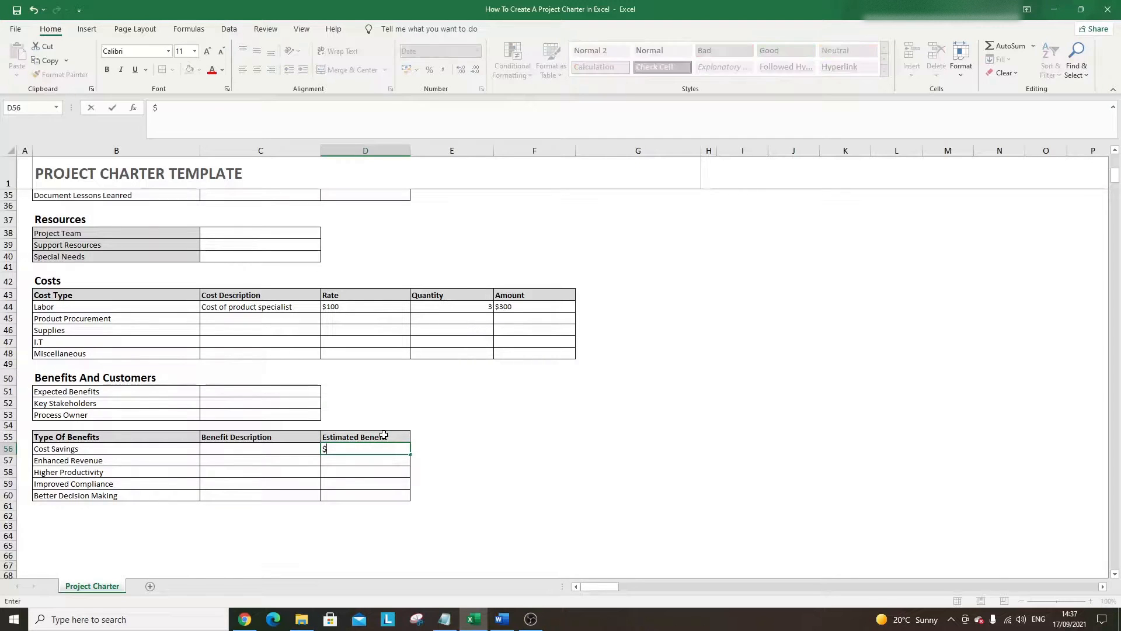
{"action": "type", "text": "1000"}
{"action": "key", "text": "Return"}
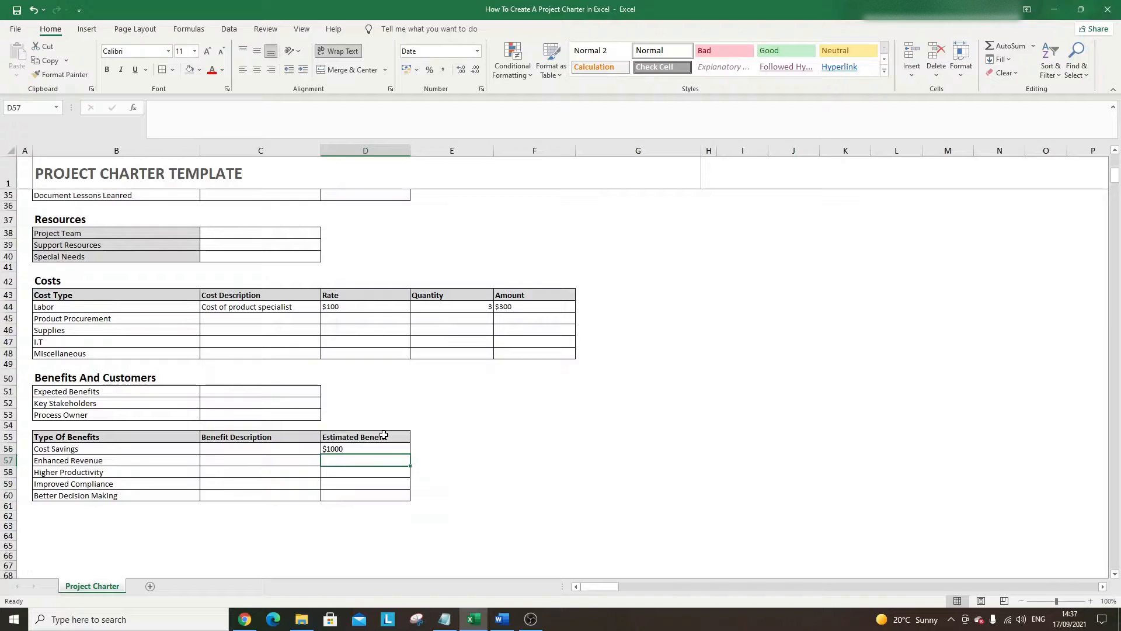
{"action": "type", "text": "$"}
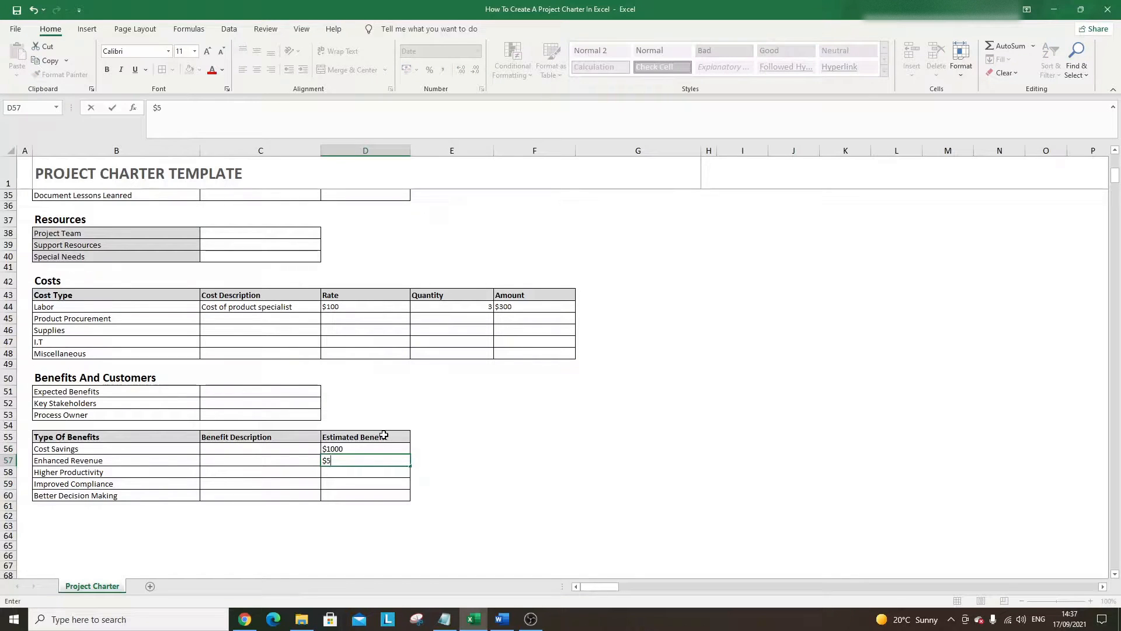
{"action": "type", "text": "50000"}
{"action": "key", "text": "Return"}
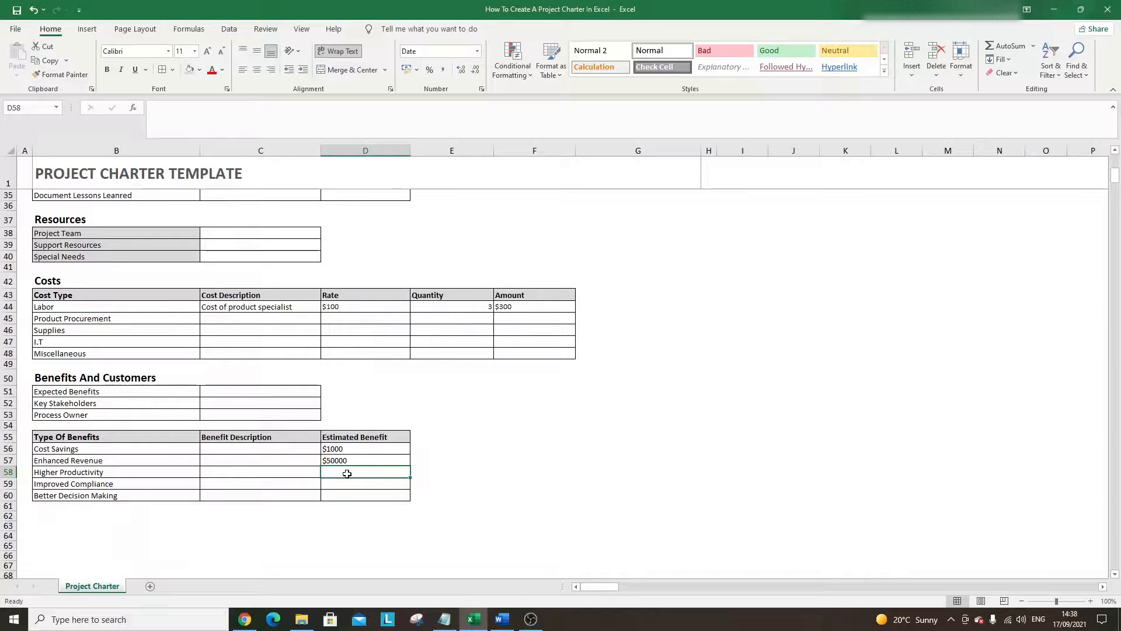
{"action": "left_click", "coordinate": [348, 438]}
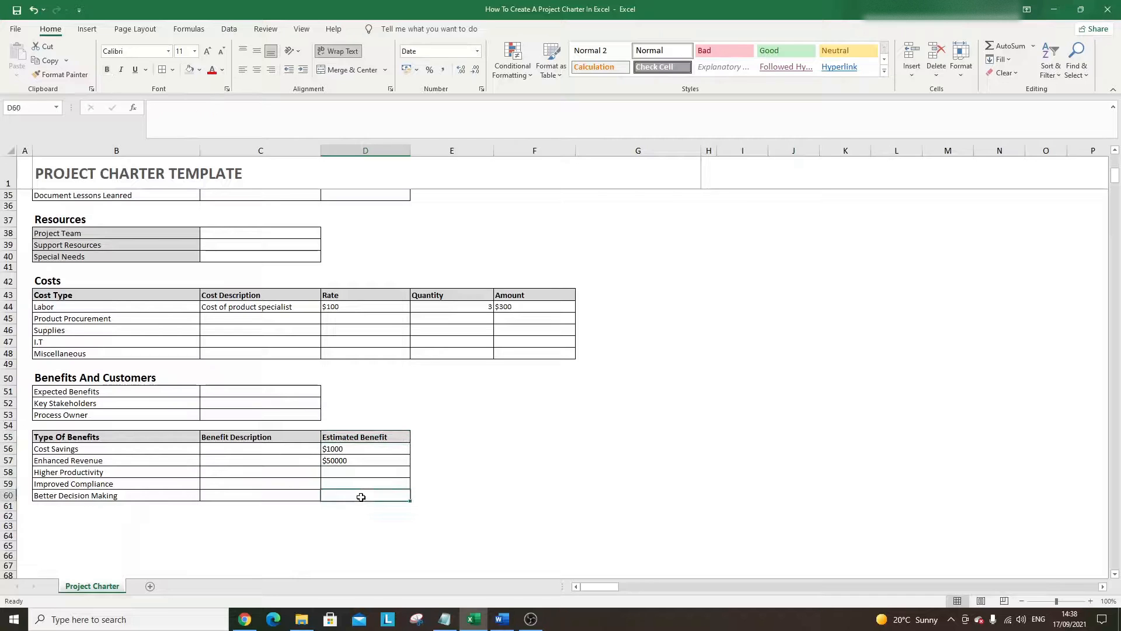
{"action": "left_click", "coordinate": [70, 447]}
{"action": "left_click_drag", "start_coordinate": [69, 447], "coordinate": [73, 458]}
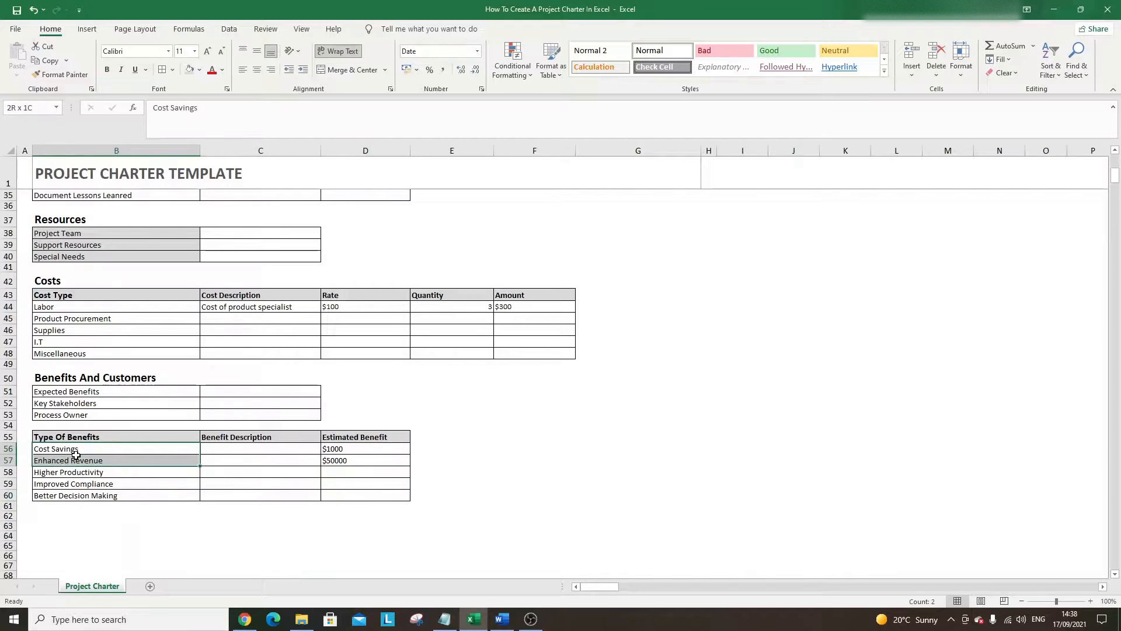
{"action": "left_click", "coordinate": [79, 525]}
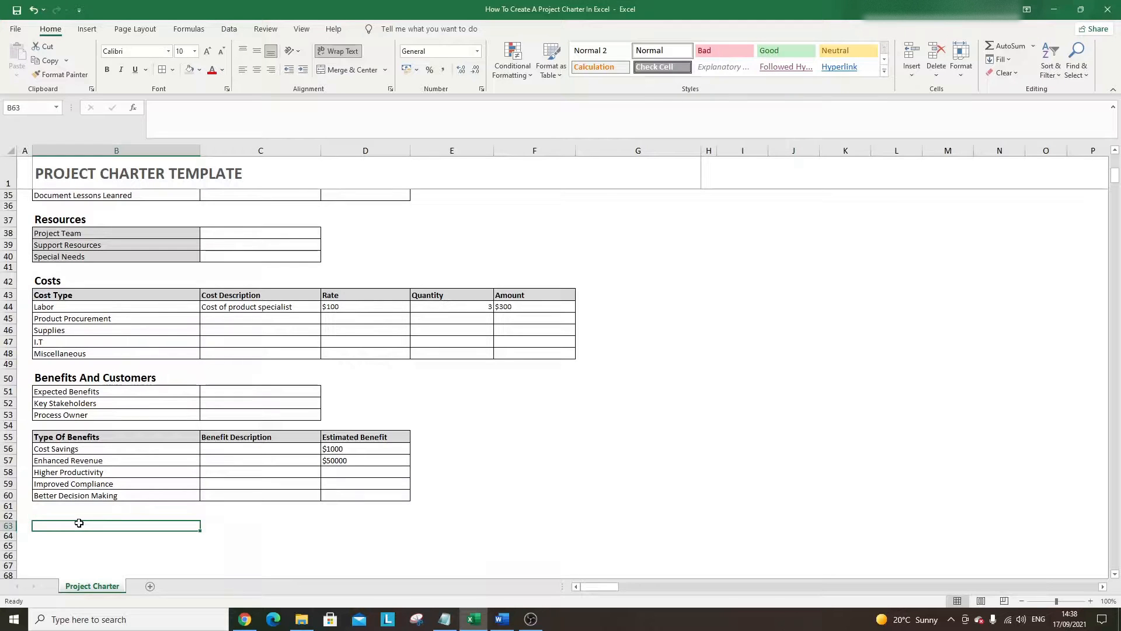
- Copy the Benefits And Customers heading to B62 and retype it 'Risks, Constraints And Assumptions'
{"action": "left_click", "coordinate": [99, 382]}
{"action": "key", "text": "ctrl+c"}
{"action": "left_click", "coordinate": [79, 518]}
{"action": "key", "text": "ctrl+v"}
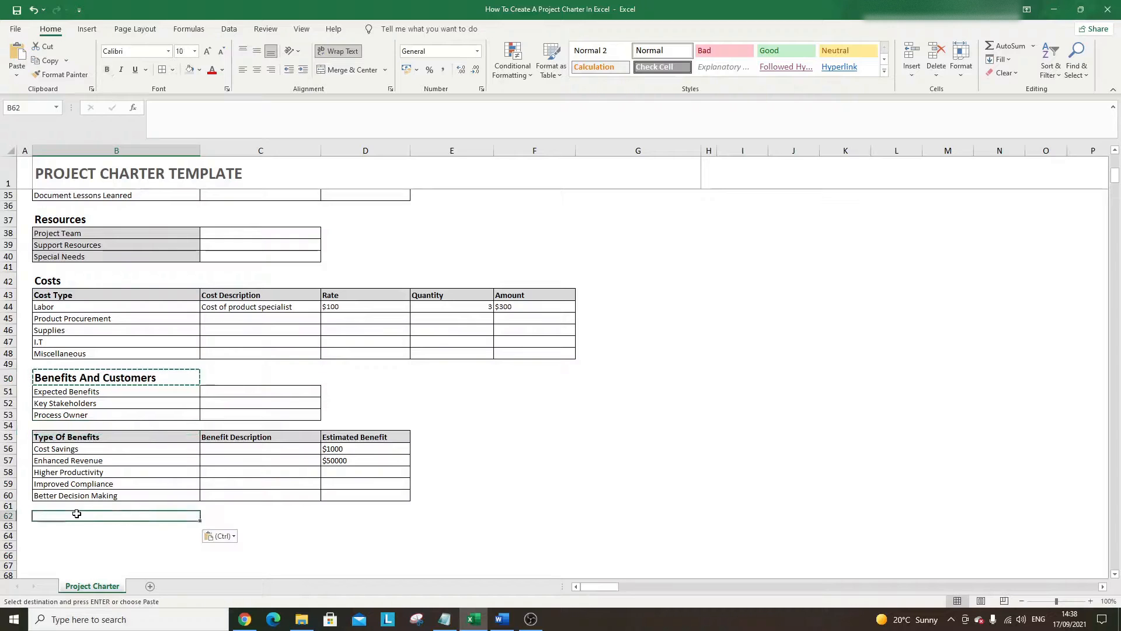
{"action": "triple_click", "coordinate": [79, 515]}
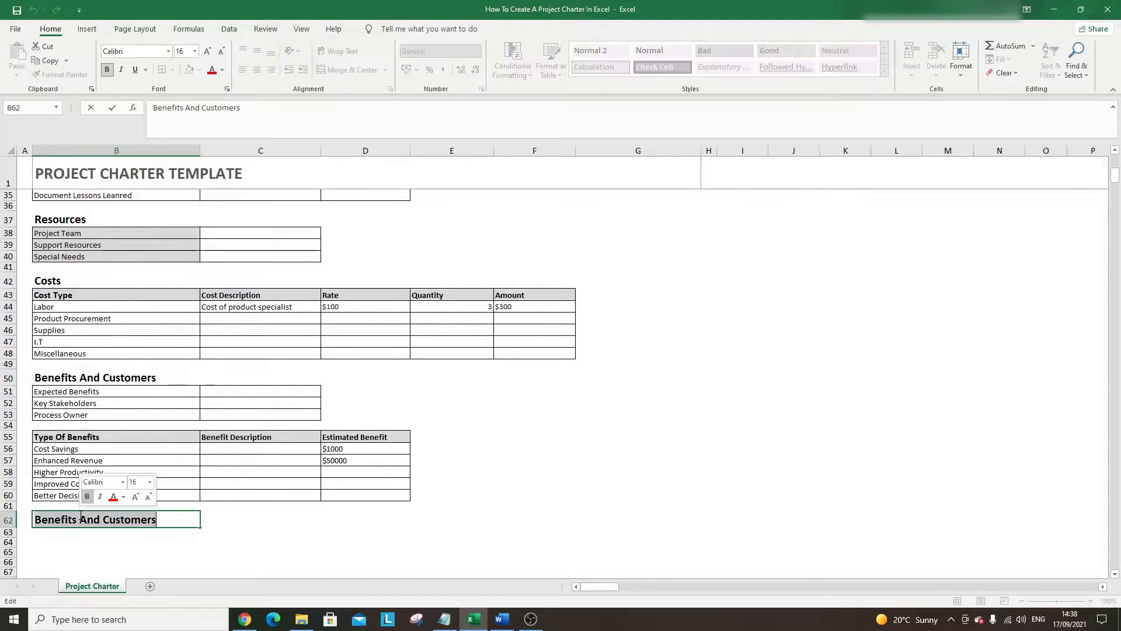
{"action": "type", "text": "Risk"}
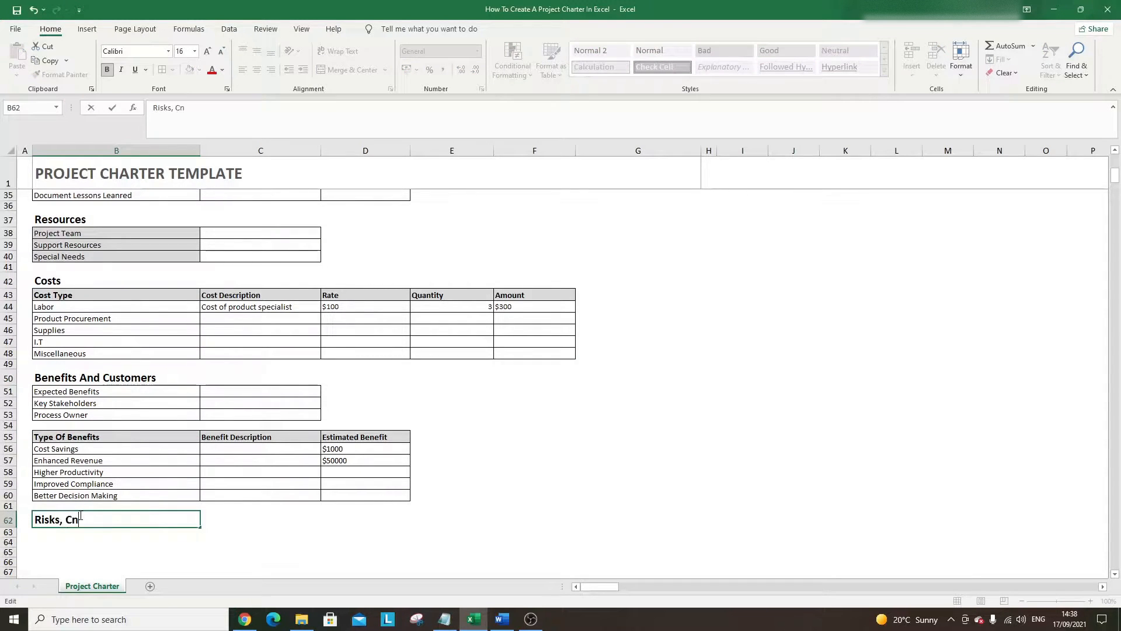
{"action": "type", "text": "s, Constraints And Assumptions"}
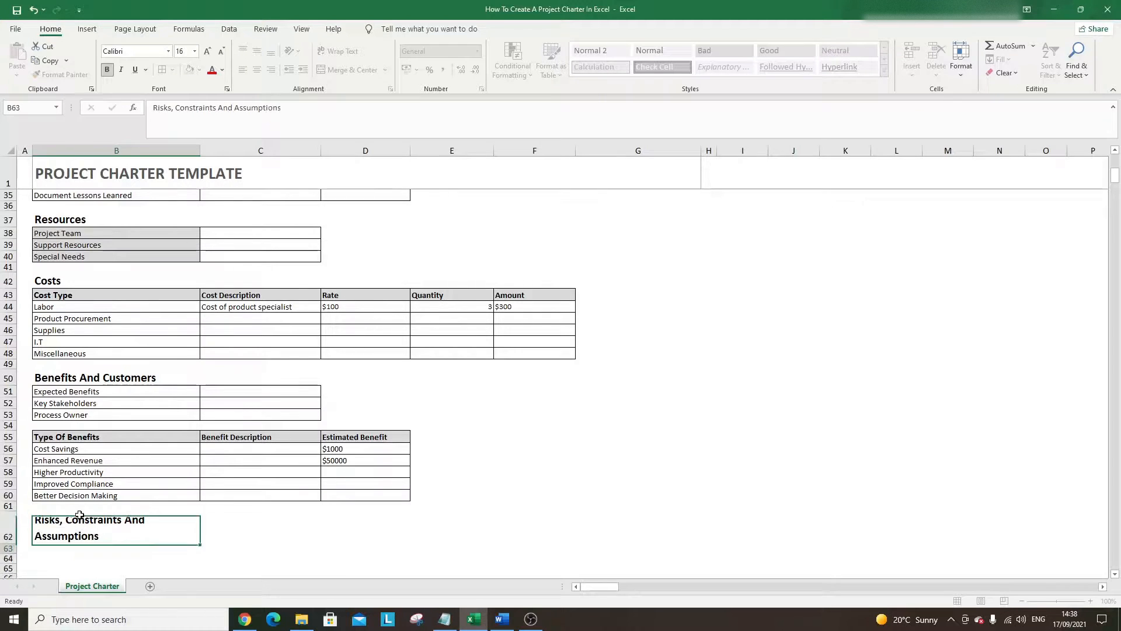
{"action": "key", "text": "Return"}
{"action": "scroll", "coordinate": [88, 514], "scroll_direction": "down", "scroll_amount": 1}
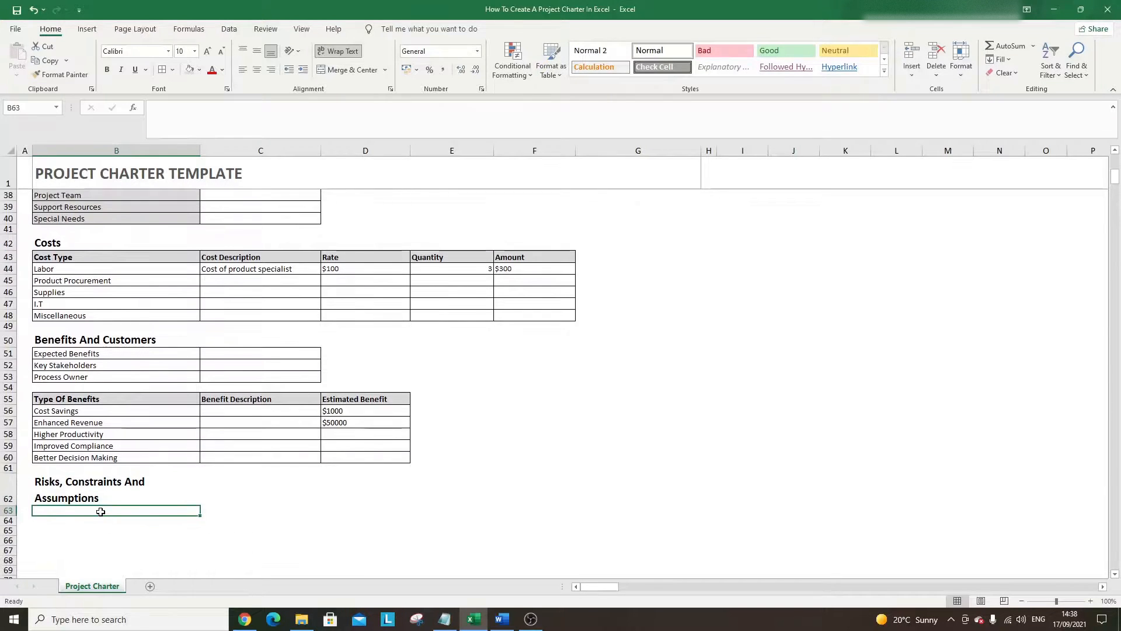
{"action": "scroll", "coordinate": [104, 517], "scroll_direction": "down", "scroll_amount": 1}
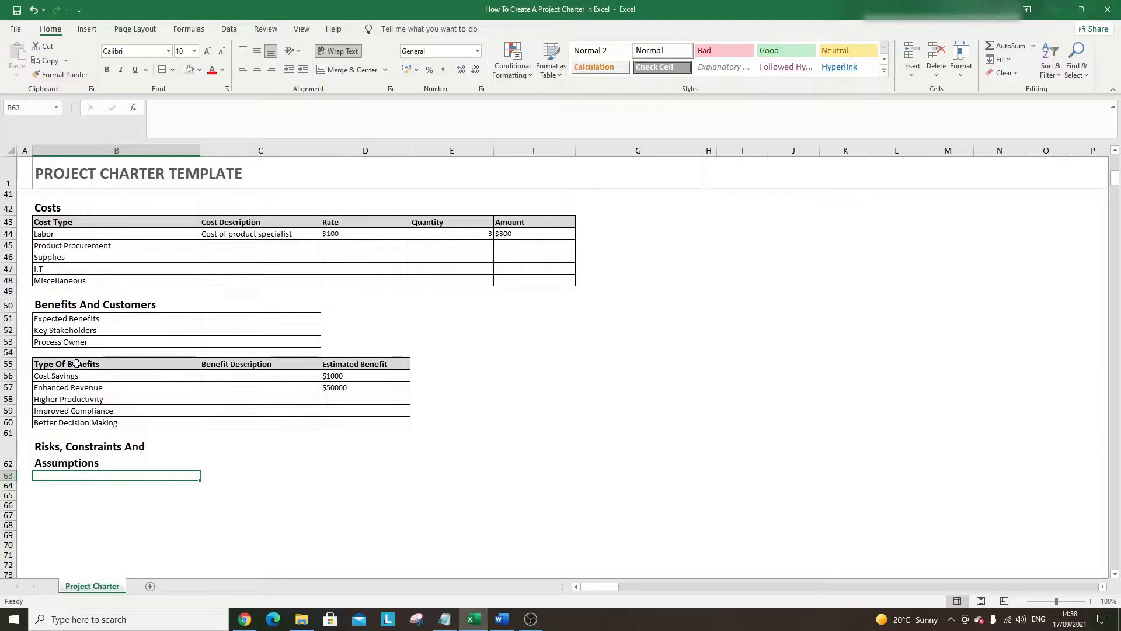
- Copy the first benefits-table rows under the new heading and delete the pasted header row
{"action": "left_click_drag", "start_coordinate": [79, 364], "coordinate": [208, 400]}
{"action": "key", "text": "ctrl+c"}
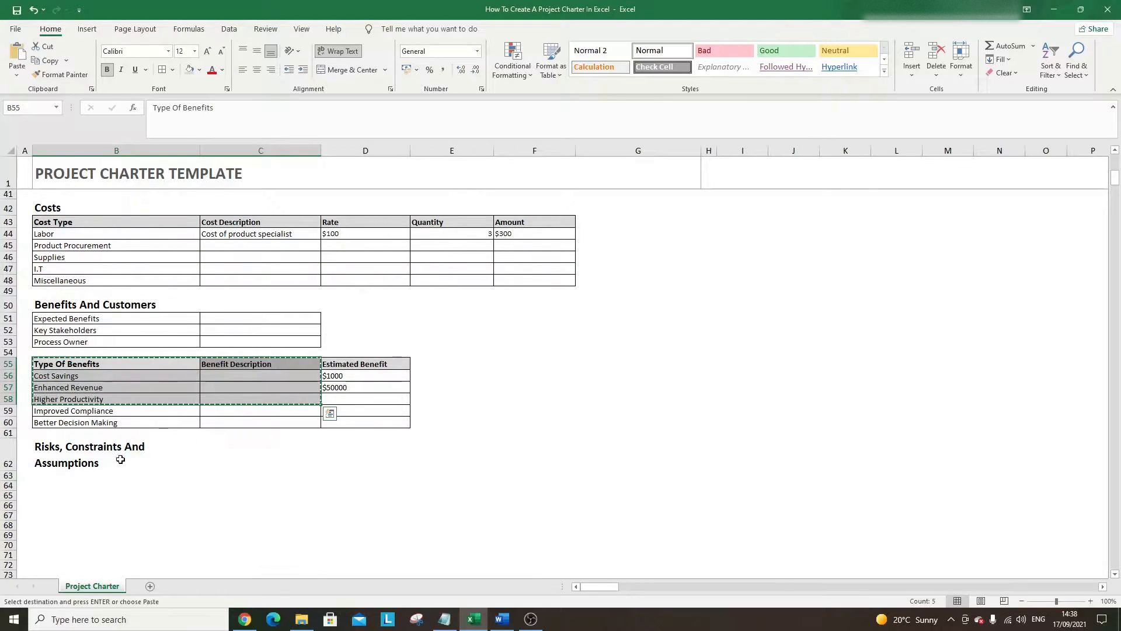
{"action": "left_click", "coordinate": [99, 474]}
{"action": "key", "text": "ctrl+v"}
{"action": "left_click", "coordinate": [111, 488]}
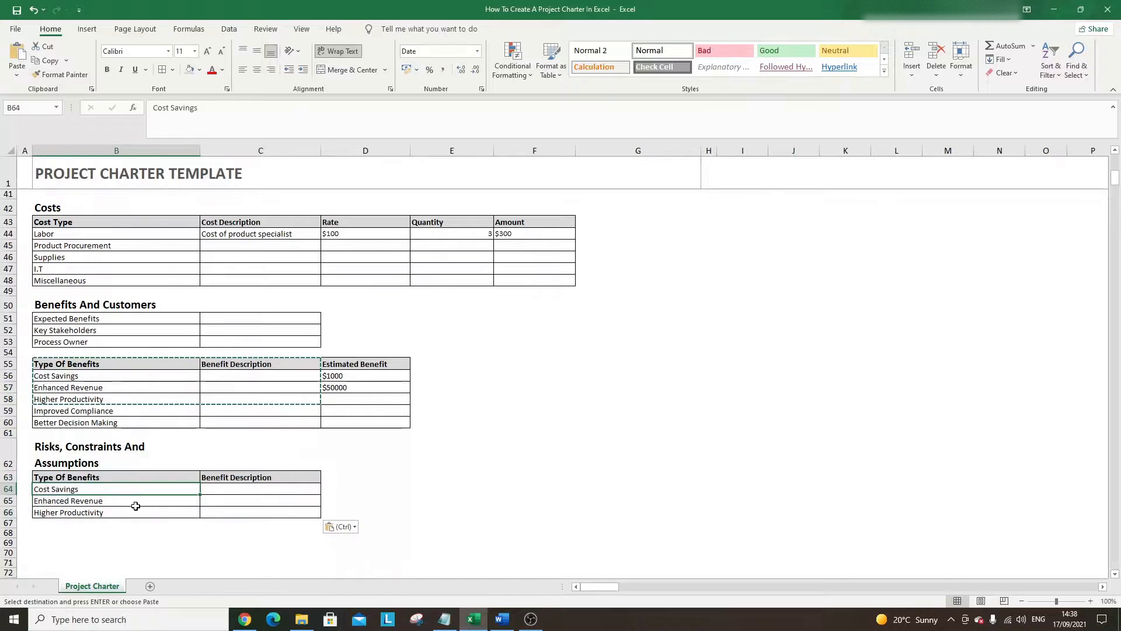
{"action": "left_click", "coordinate": [225, 477]}
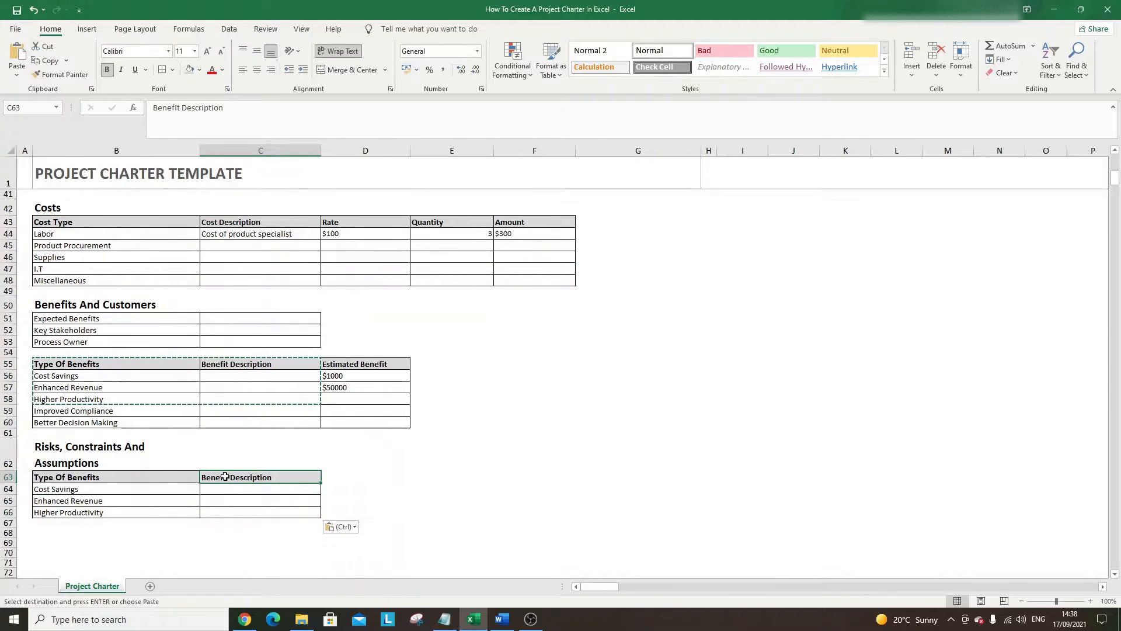
{"action": "key", "text": "BackSpace"}
{"action": "left_click", "coordinate": [161, 478]}
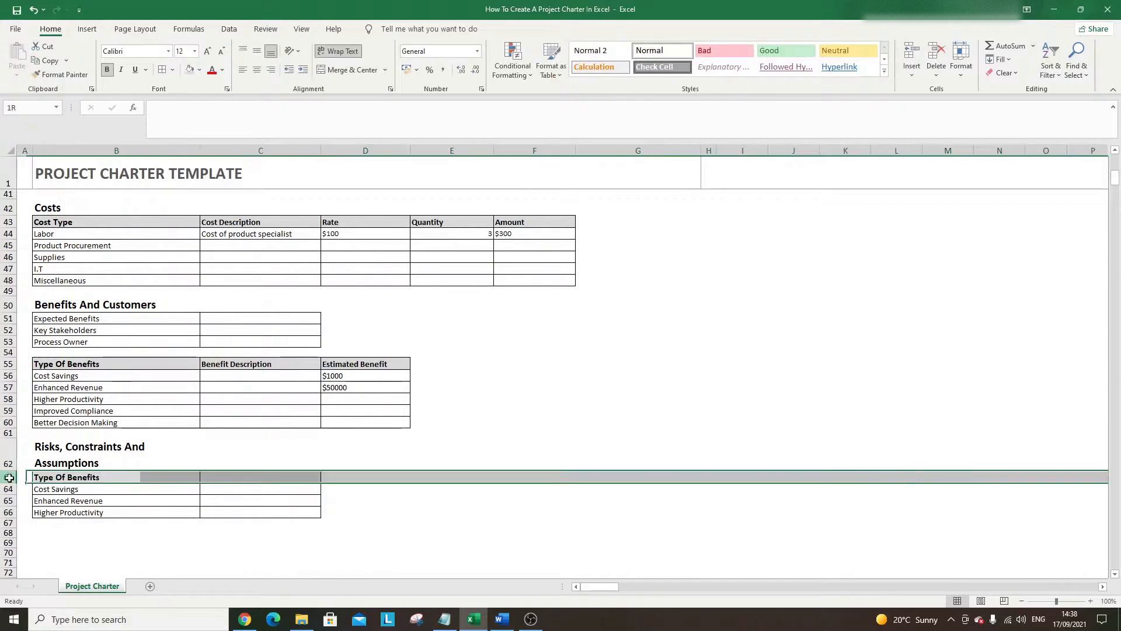
{"action": "left_click", "coordinate": [9, 477]}
{"action": "right_click", "coordinate": [10, 477]}
{"action": "left_click", "coordinate": [45, 386]}
{"action": "left_click", "coordinate": [208, 480]}
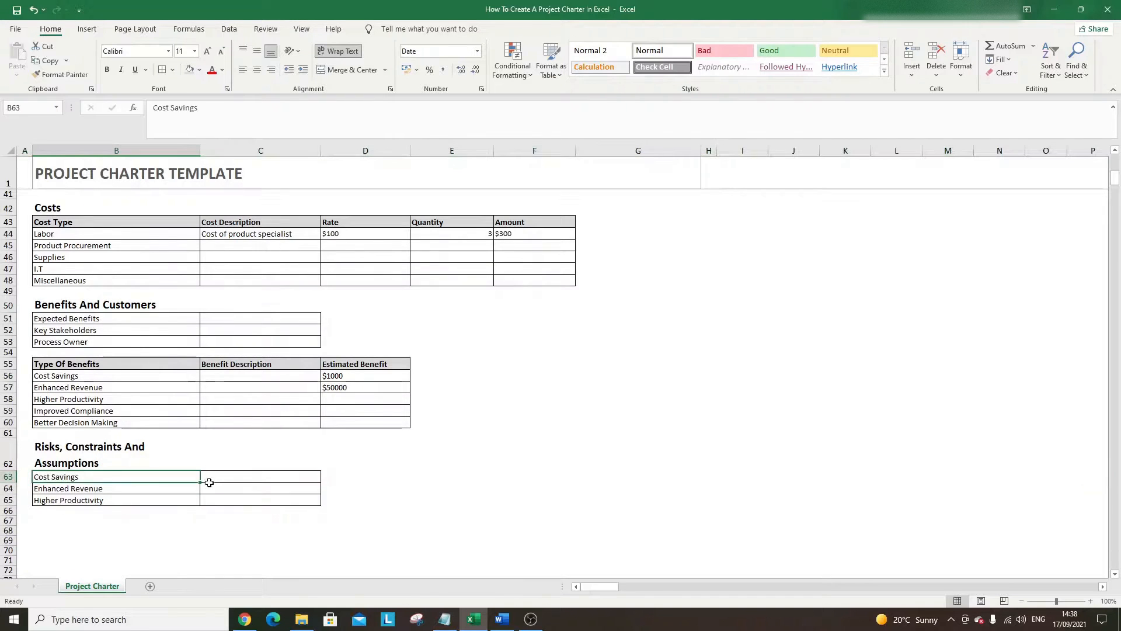
{"action": "left_click", "coordinate": [230, 527]}
- Overwrite the labels in B63:B65 with Risks, Constraints and Assumptions
{"action": "left_click", "coordinate": [118, 476]}
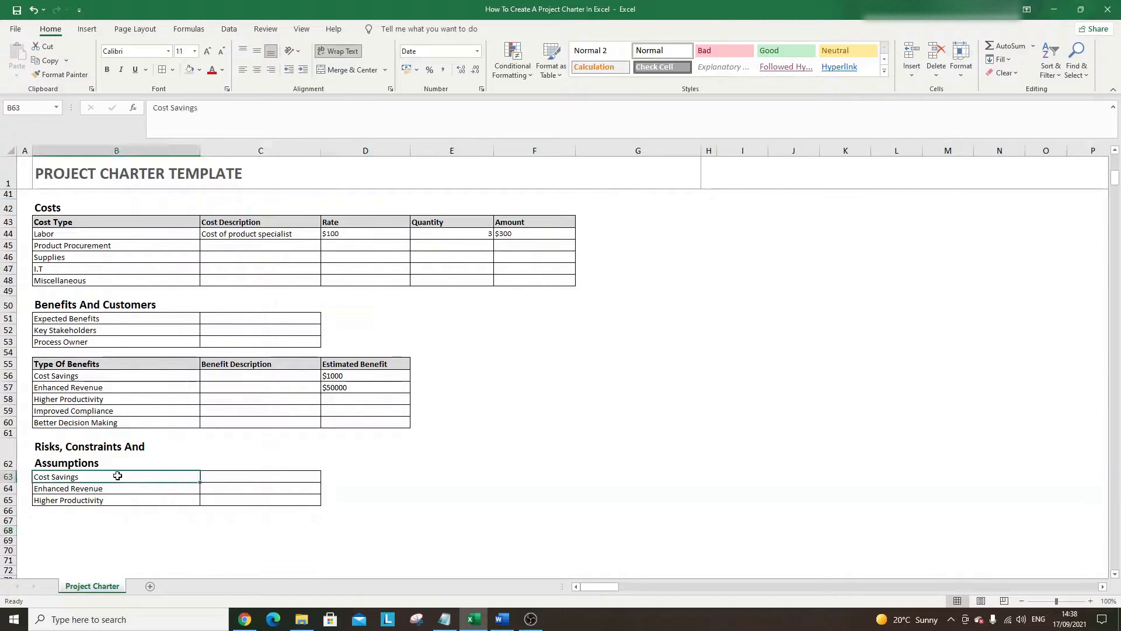
{"action": "type", "text": "Risks"}
{"action": "key", "text": "Return"}
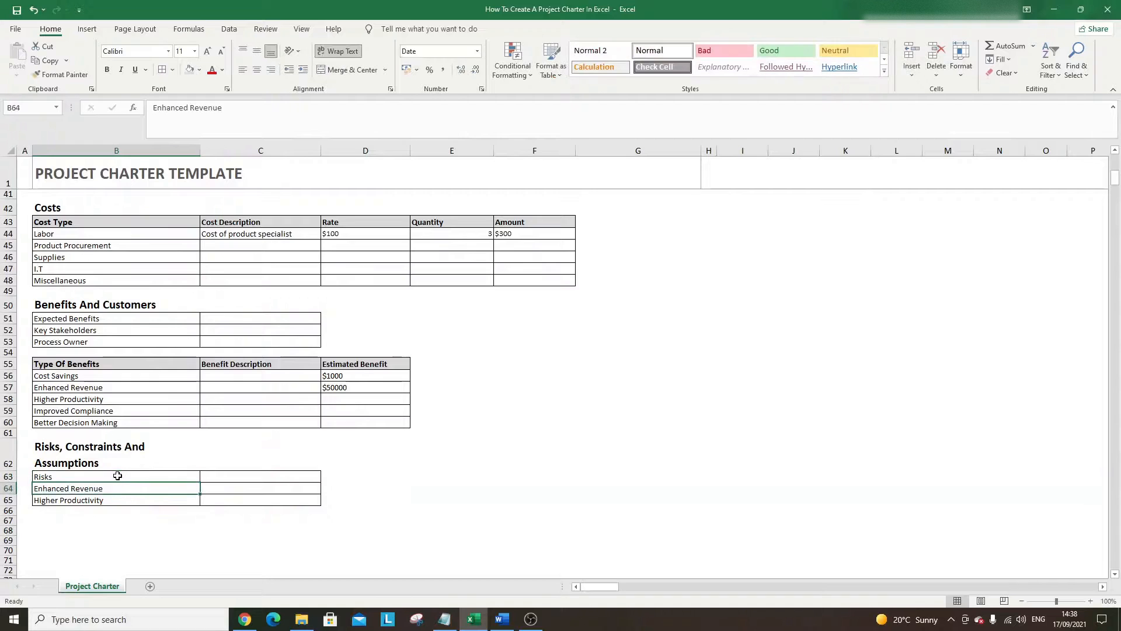
{"action": "type", "text": "Constrai"}
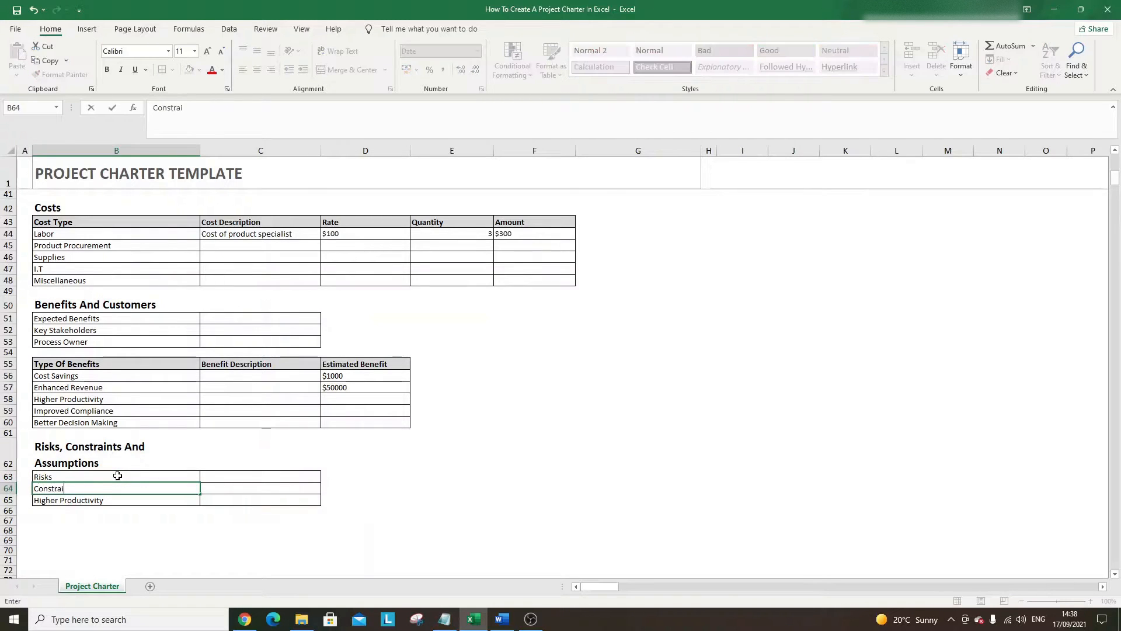
{"action": "type", "text": "nts"}
{"action": "key", "text": "Return"}
{"action": "type", "text": "A"}
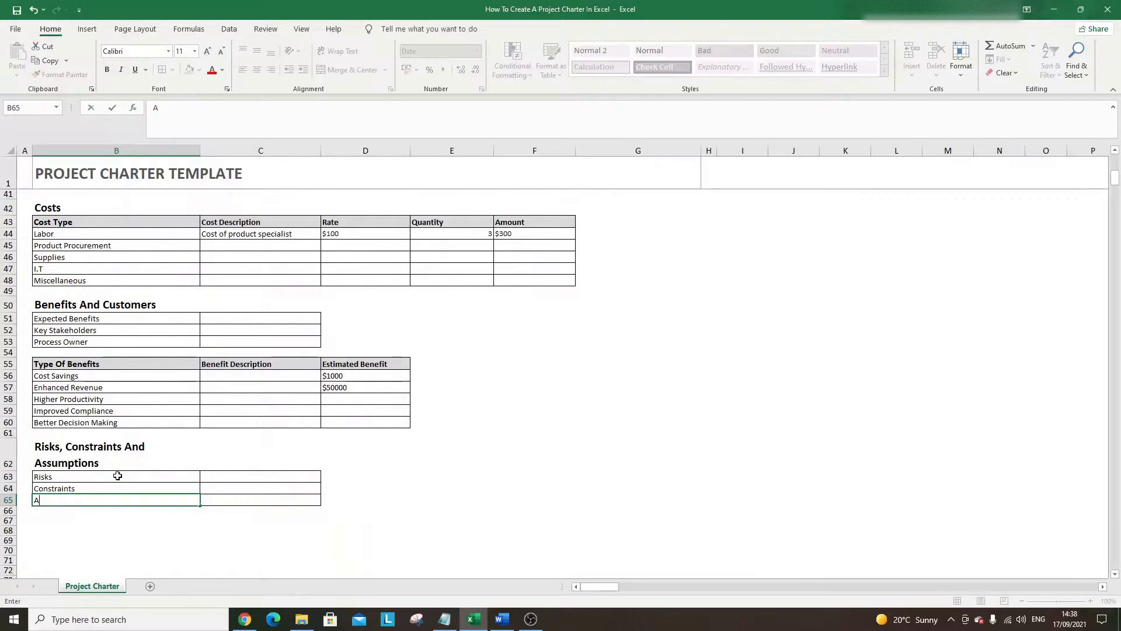
{"action": "type", "text": "ssumptions"}
{"action": "key", "text": "Return"}
{"action": "left_click", "coordinate": [270, 477]}
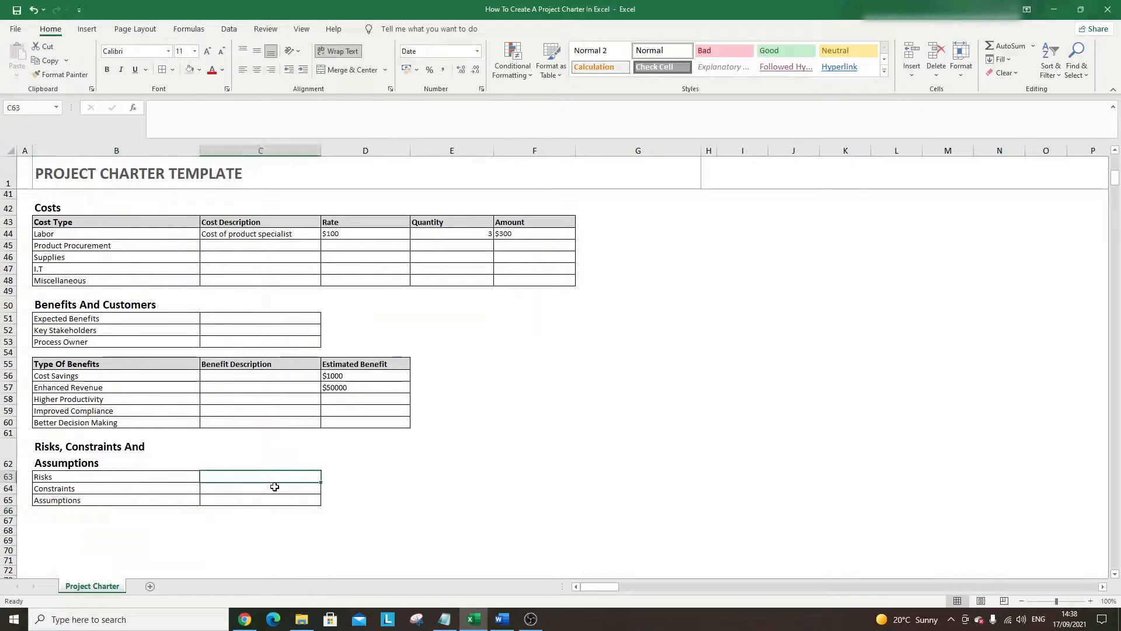
{"action": "left_click", "coordinate": [276, 488]}
{"action": "left_click", "coordinate": [283, 500]}
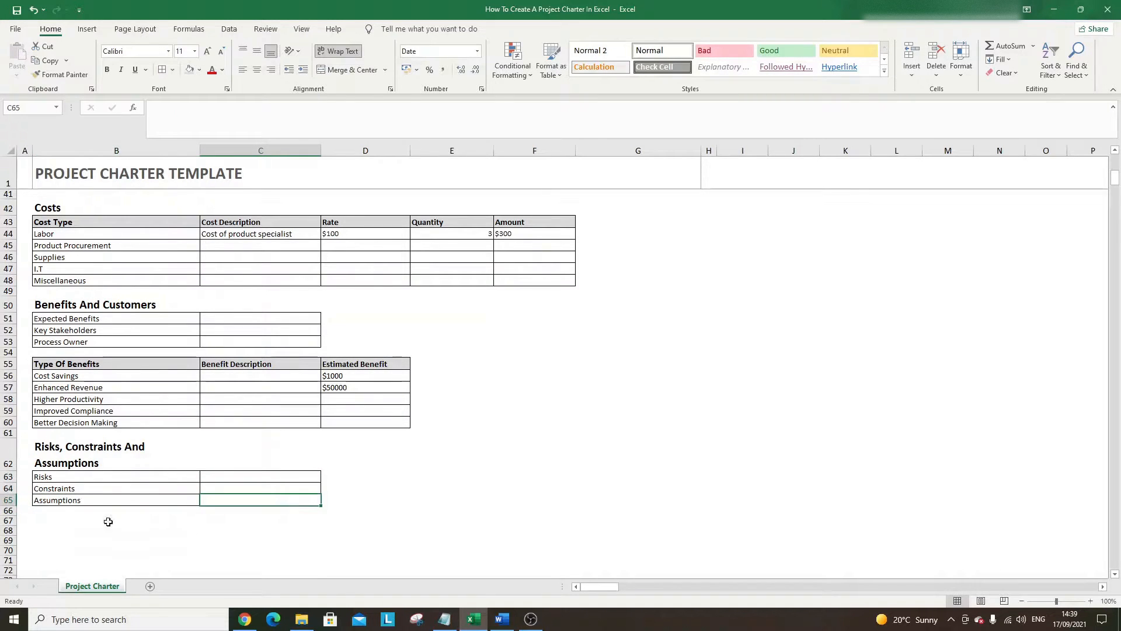
{"action": "left_click", "coordinate": [83, 525]}
{"action": "left_click", "coordinate": [84, 523]}
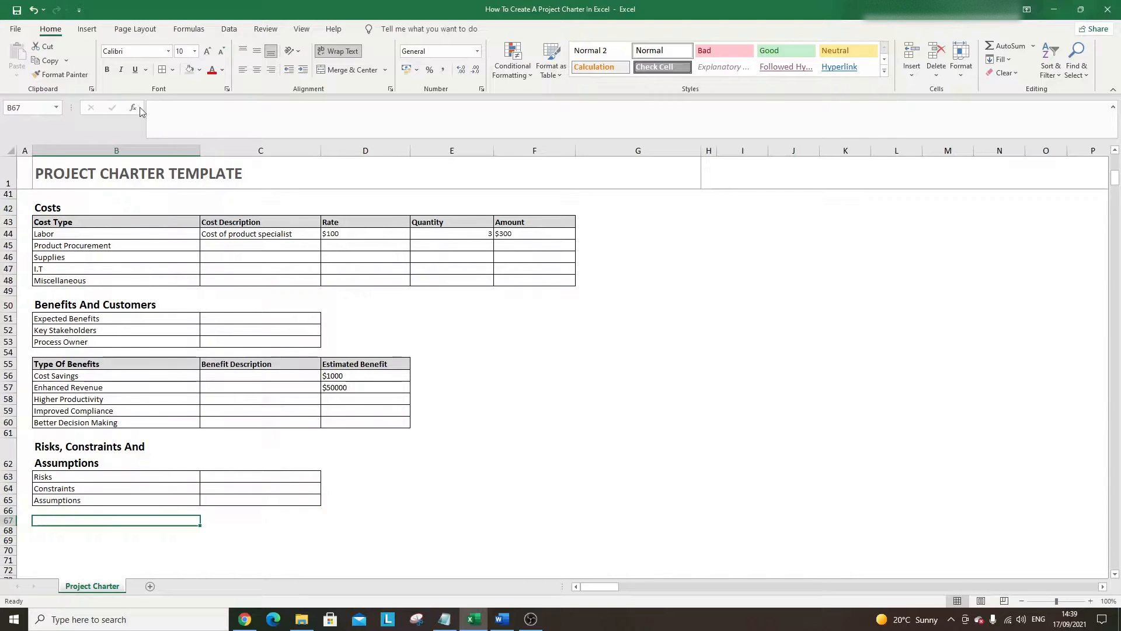
- Enter a bold 11-pt 'Prepared By' heading in B67, styled like the table header over a bordered B68
{"action": "left_click", "coordinate": [107, 70]}
{"action": "left_click", "coordinate": [211, 52]}
{"action": "type", "text": "Pr"}
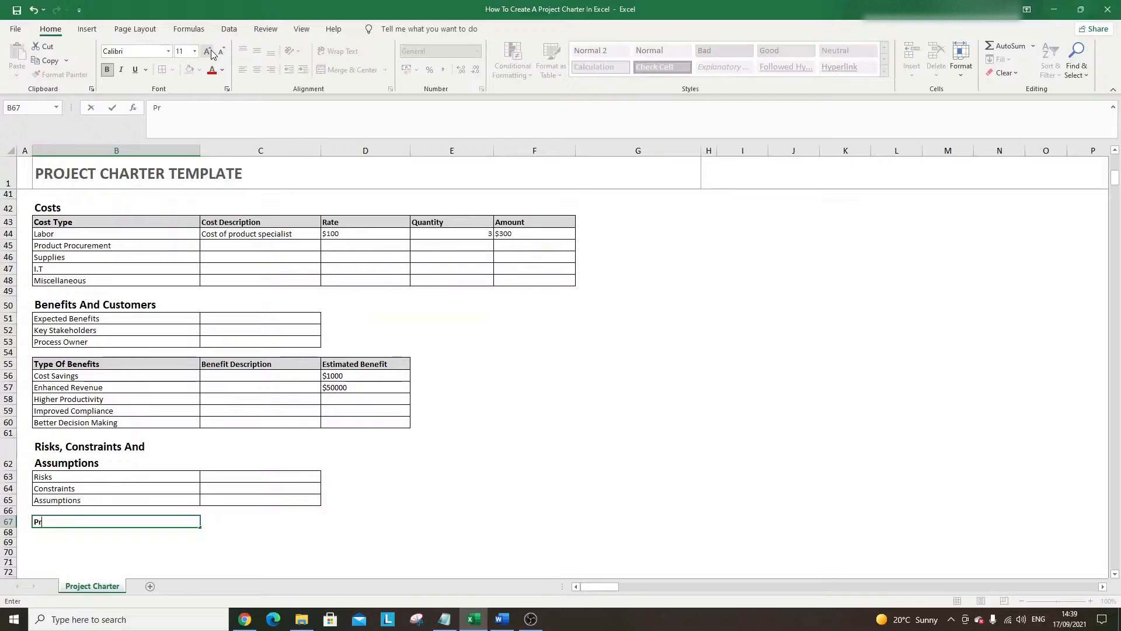
{"action": "type", "text": "epared By"}
{"action": "key", "text": "Return"}
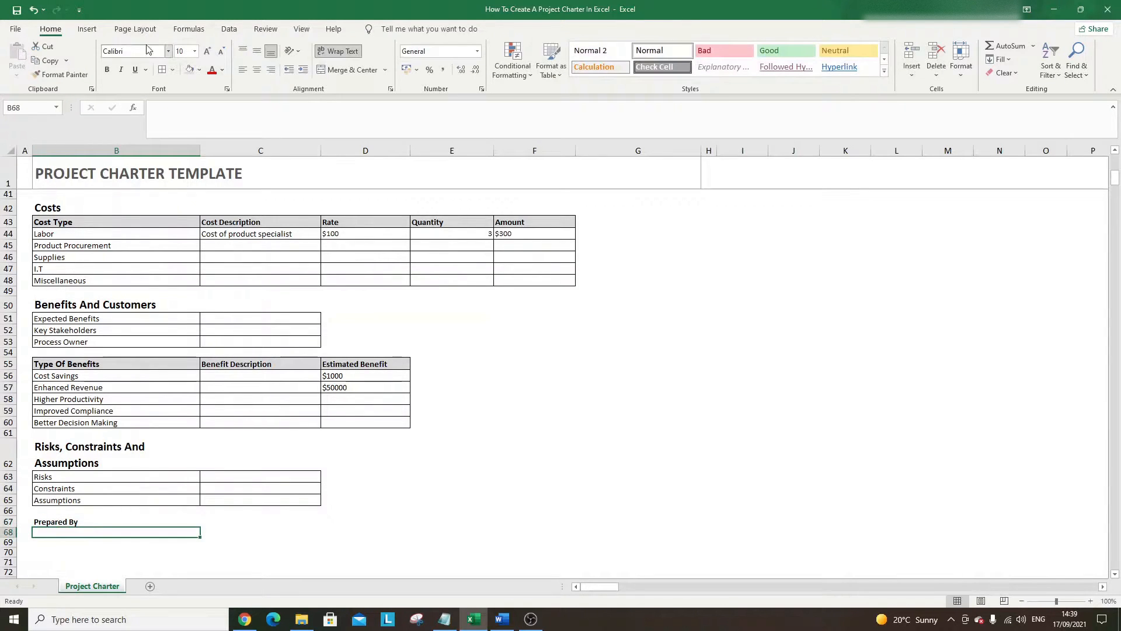
{"action": "left_click", "coordinate": [95, 364]}
{"action": "left_click_drag", "start_coordinate": [91, 376], "coordinate": [91, 364]}
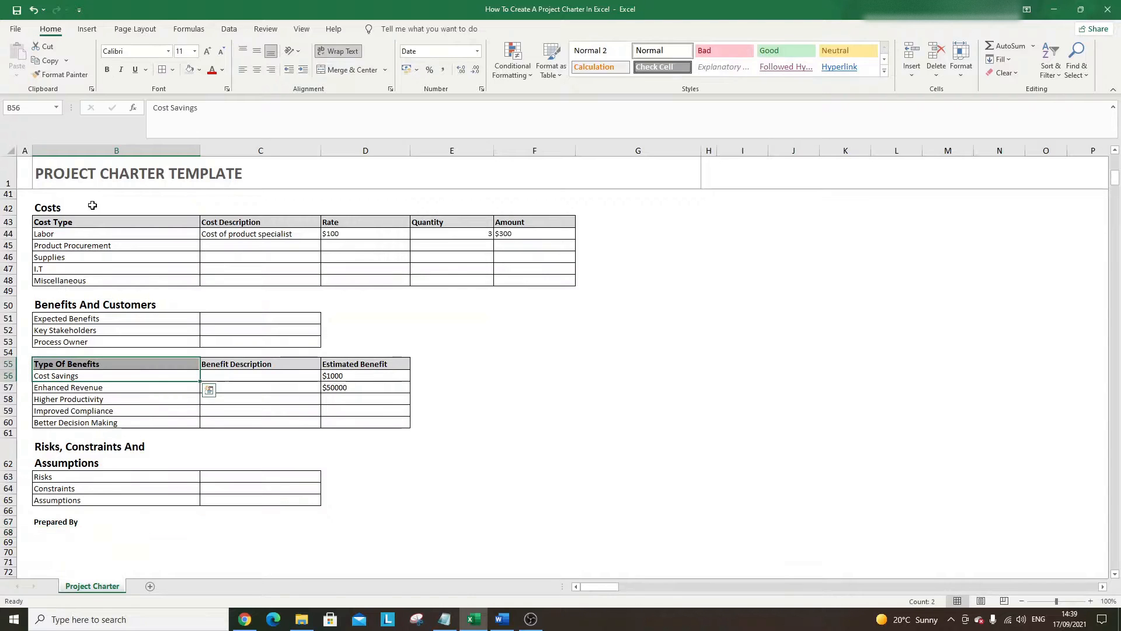
{"action": "left_click", "coordinate": [63, 74]}
{"action": "left_click_drag", "start_coordinate": [83, 520], "coordinate": [88, 532]}
{"action": "left_click", "coordinate": [95, 522]}
{"action": "left_click", "coordinate": [132, 533]}
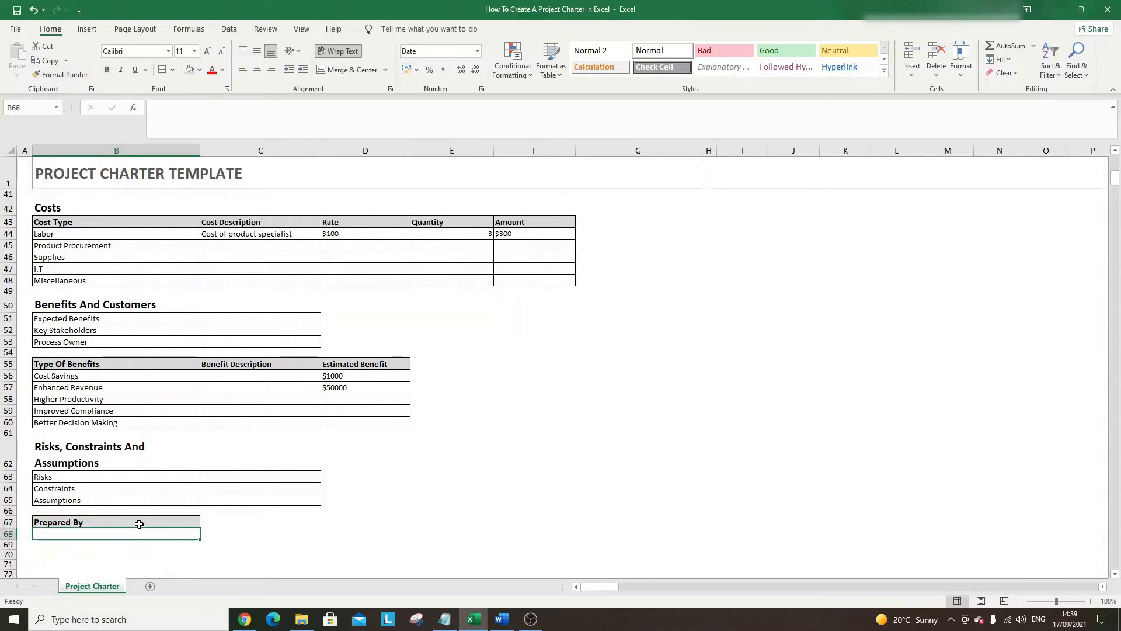
{"action": "left_click", "coordinate": [141, 523]}
- Add a 'Title' heading in C67 with the same header style and a bordered blank cell below
{"action": "left_click", "coordinate": [204, 518]}
{"action": "type", "text": "Title"}
{"action": "key", "text": "Return"}
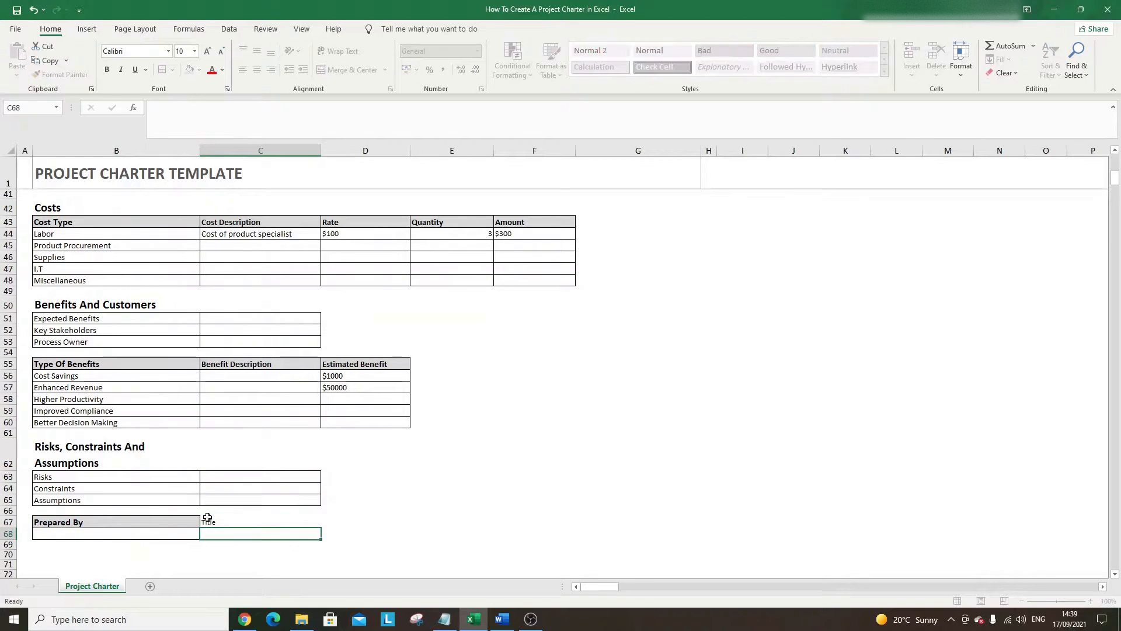
{"action": "left_click", "coordinate": [181, 522]}
{"action": "left_click", "coordinate": [63, 75]}
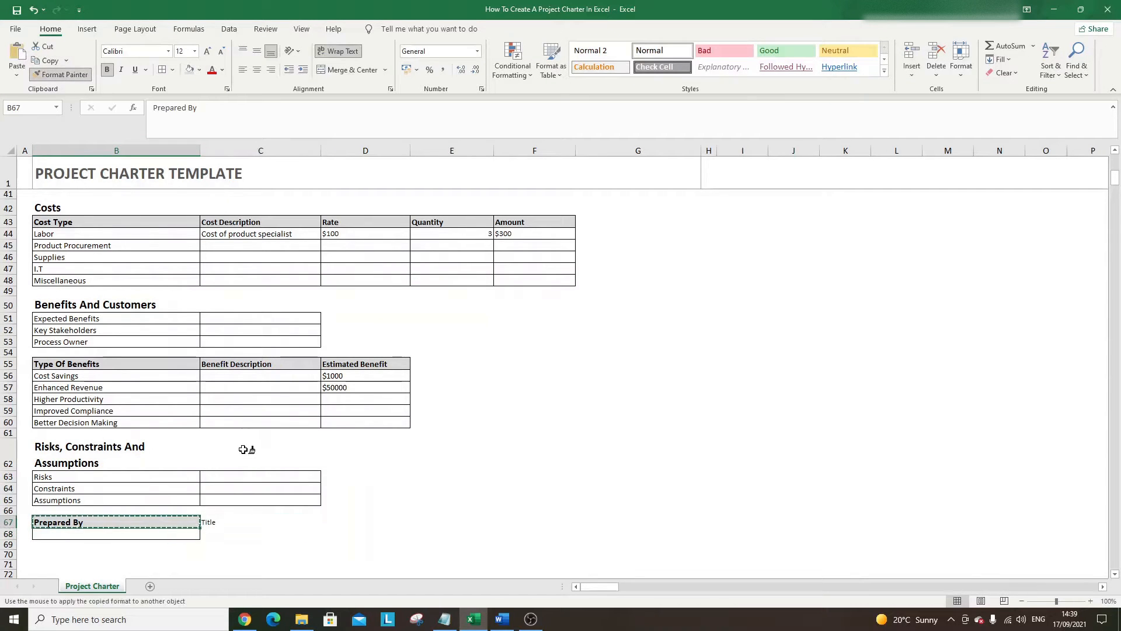
{"action": "left_click", "coordinate": [224, 521]}
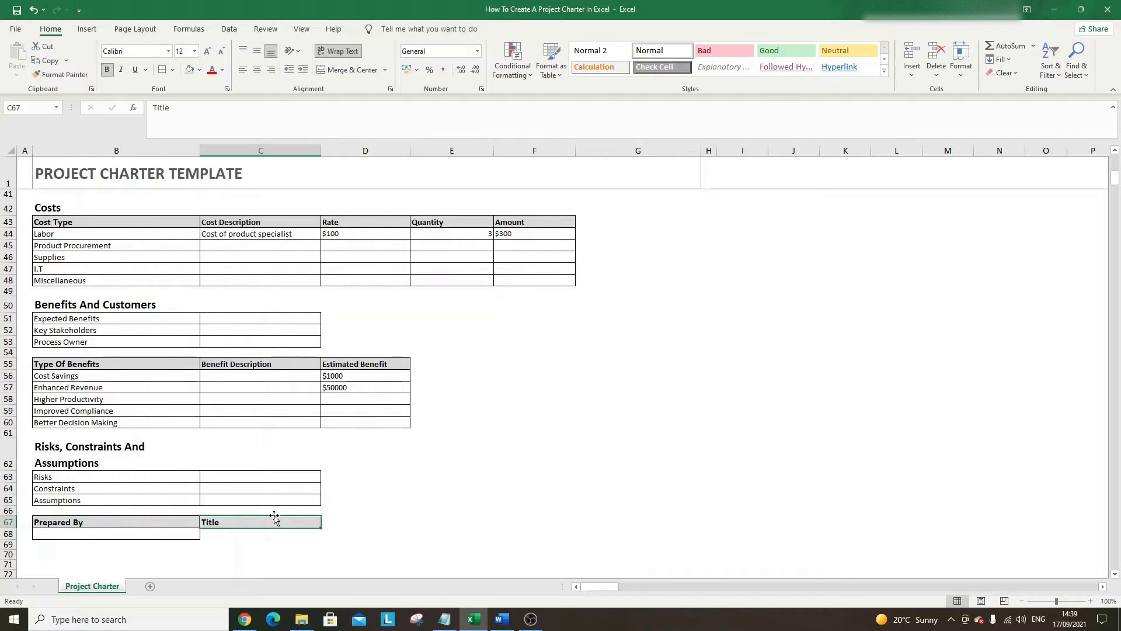
{"action": "left_click", "coordinate": [335, 513]}
{"action": "left_click", "coordinate": [316, 522]}
{"action": "left_click", "coordinate": [192, 534]}
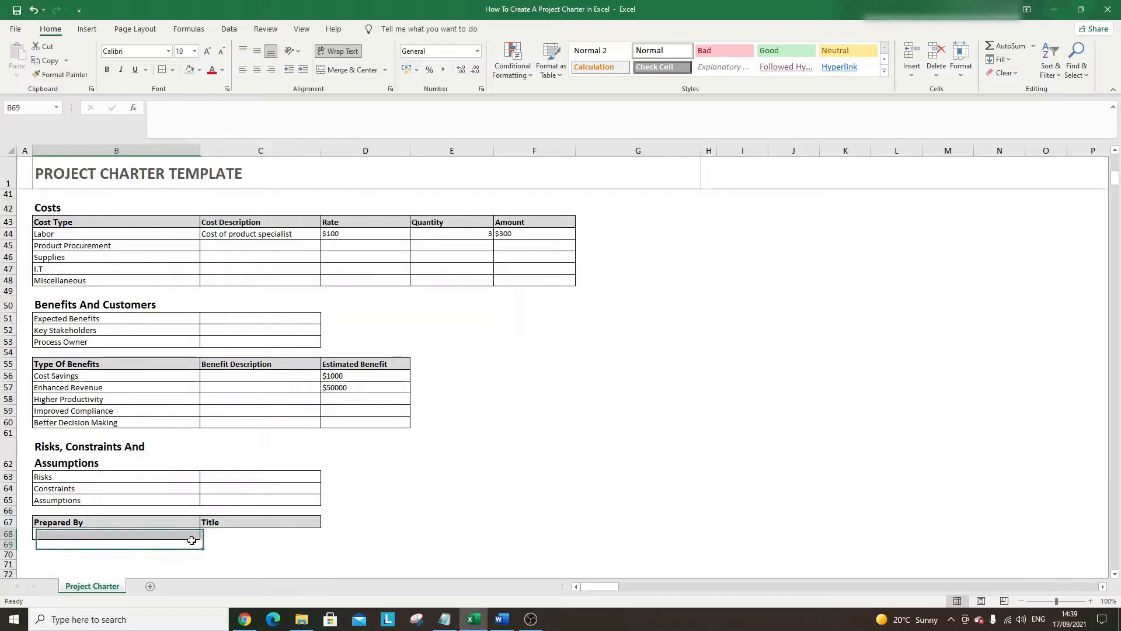
{"action": "left_click_drag", "start_coordinate": [250, 540], "coordinate": [281, 535]}
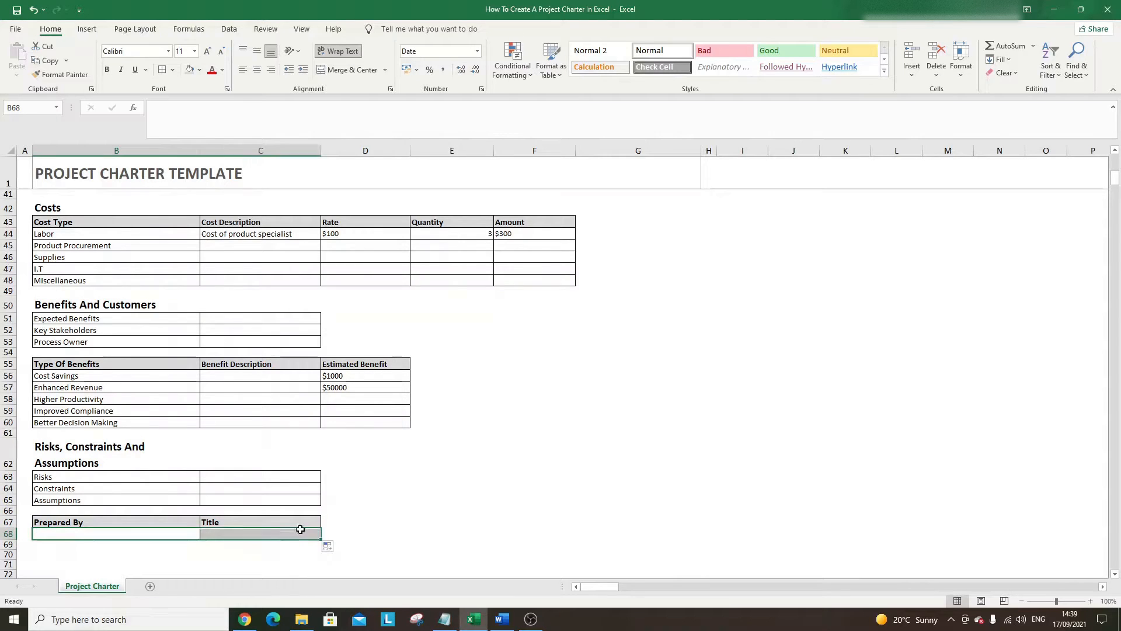
{"action": "left_click", "coordinate": [349, 513]}
- Add a 'Date' heading in D67 with matching header style and a plain bordered D68
{"action": "double_click", "coordinate": [350, 519]}
{"action": "type", "text": "Date"}
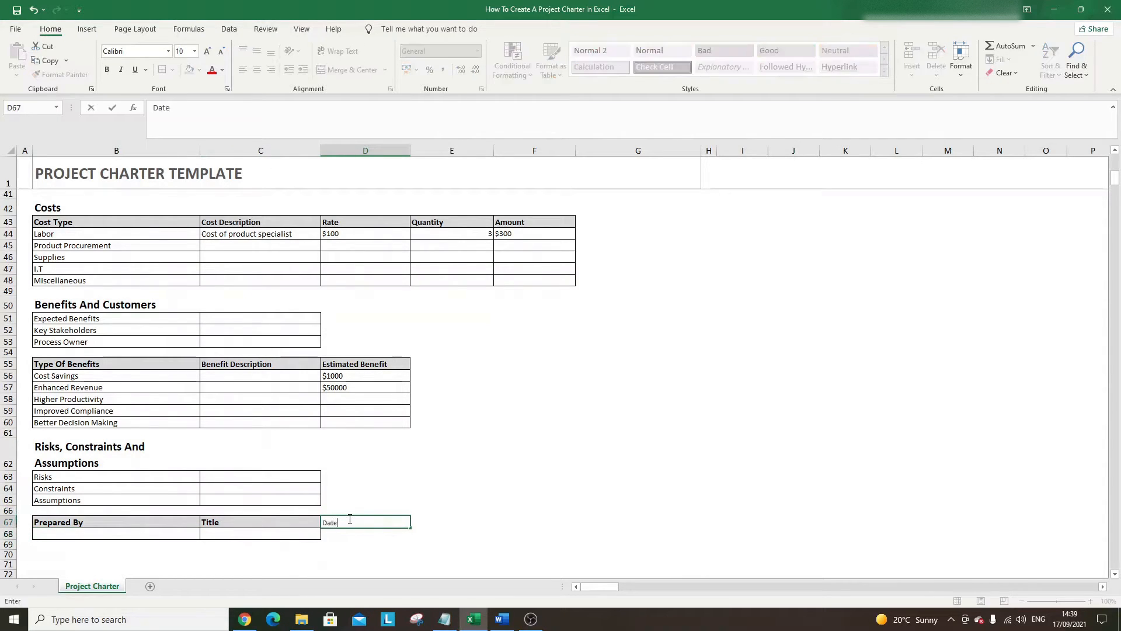
{"action": "key", "text": "Return"}
{"action": "left_click", "coordinate": [277, 518]}
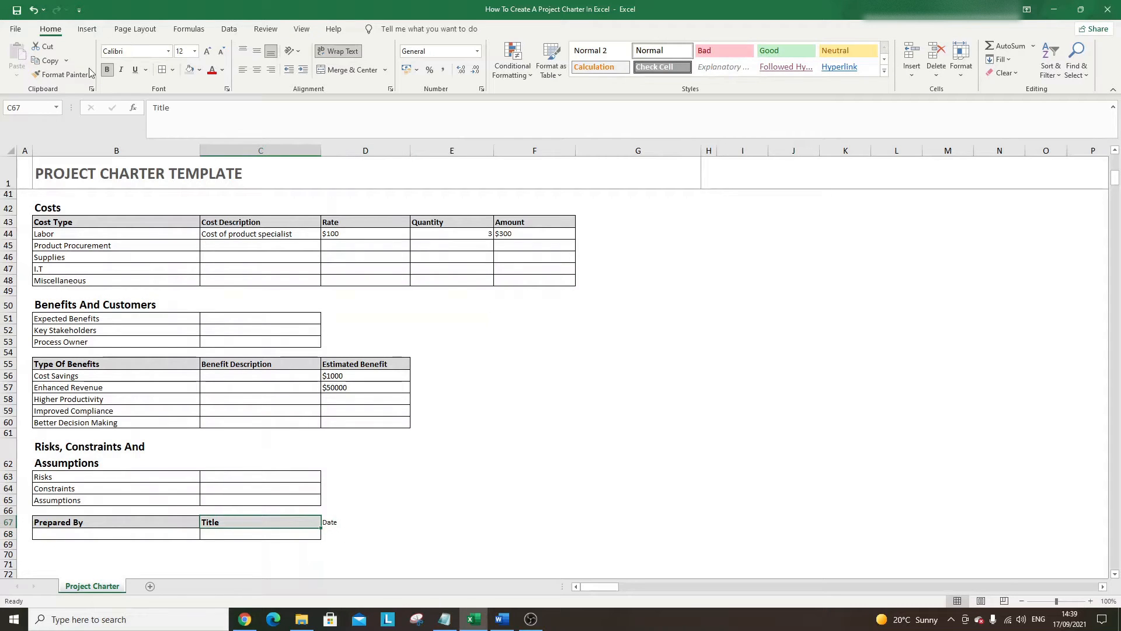
{"action": "left_click", "coordinate": [58, 74]}
{"action": "left_click_drag", "start_coordinate": [336, 520], "coordinate": [339, 536]}
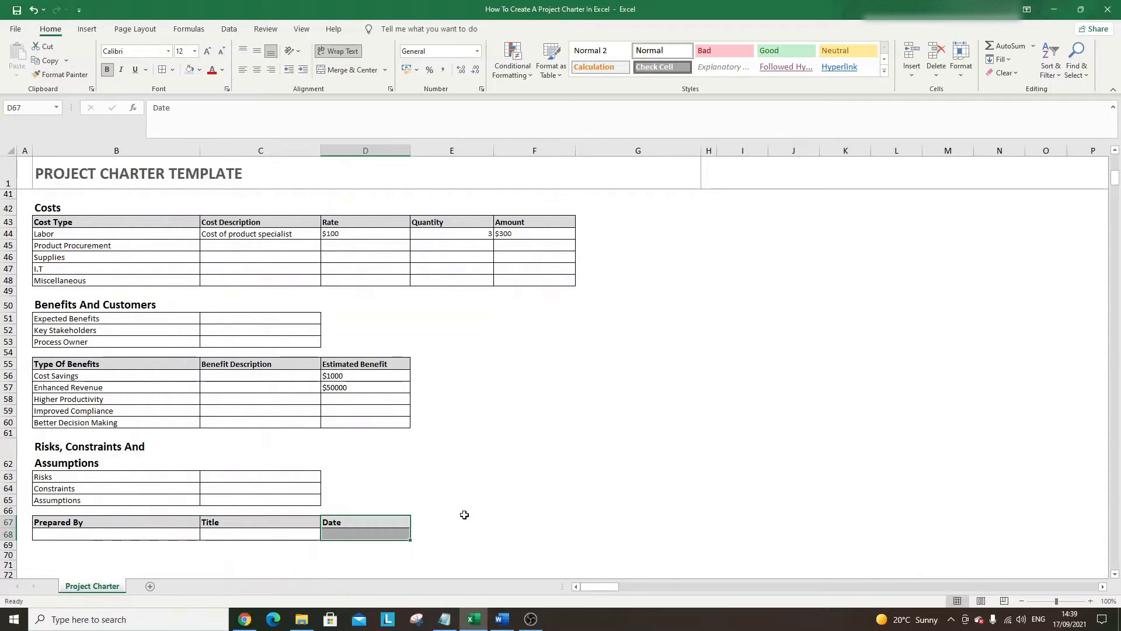
{"action": "left_click", "coordinate": [470, 511]}
{"action": "left_click", "coordinate": [300, 534]}
{"action": "left_click", "coordinate": [59, 74]}
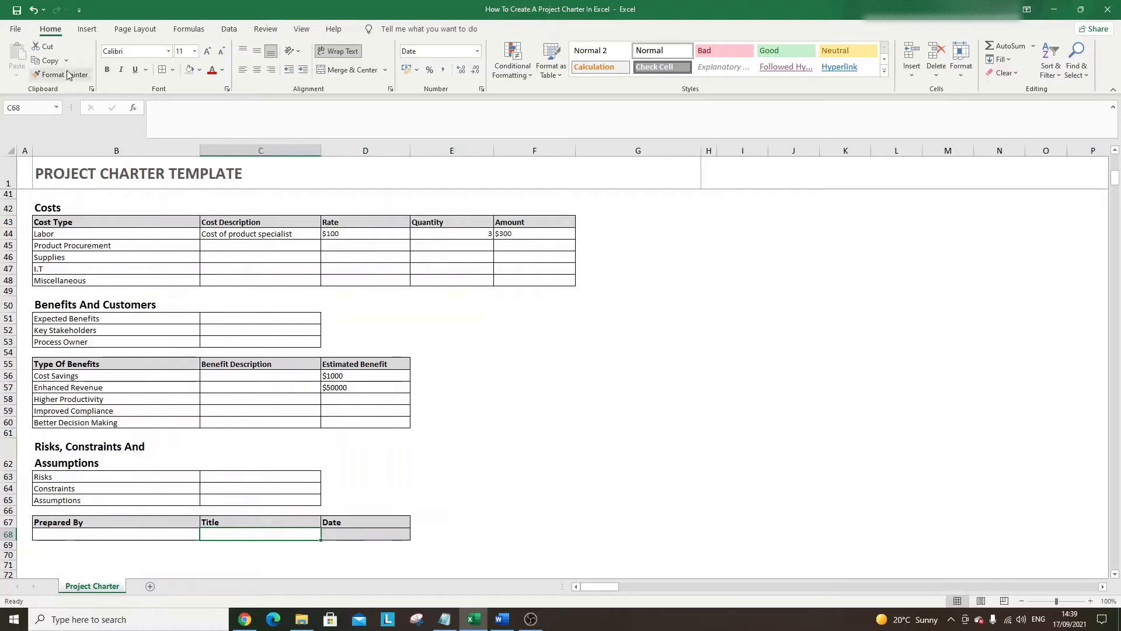
{"action": "left_click", "coordinate": [362, 533]}
{"action": "left_click", "coordinate": [471, 509]}
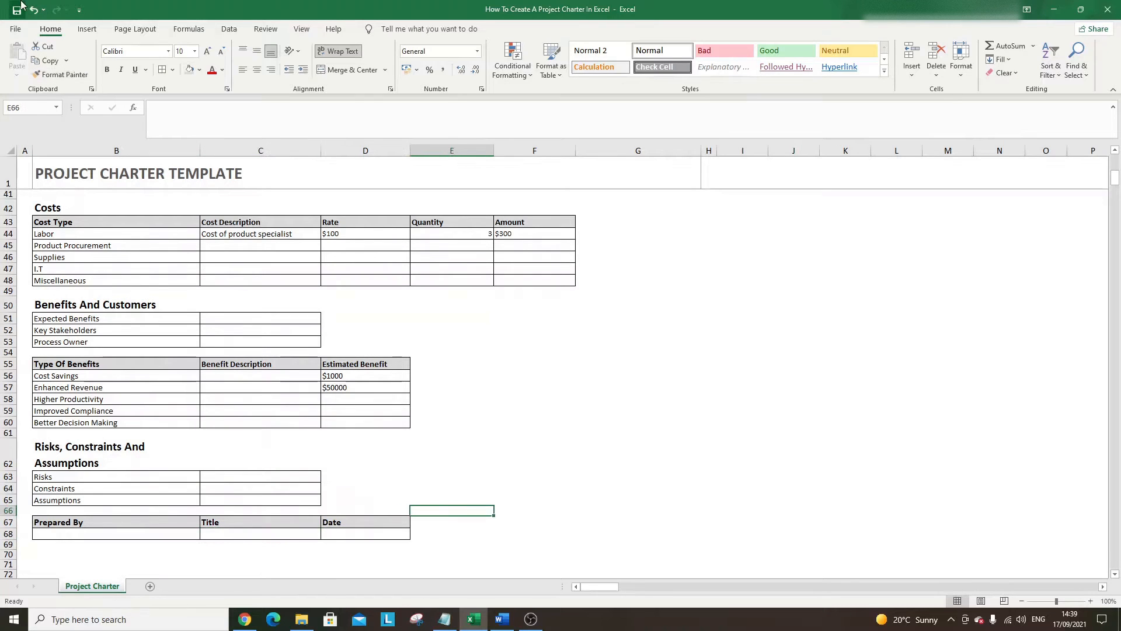
{"action": "scroll", "coordinate": [385, 288], "scroll_direction": "up", "scroll_amount": 13}
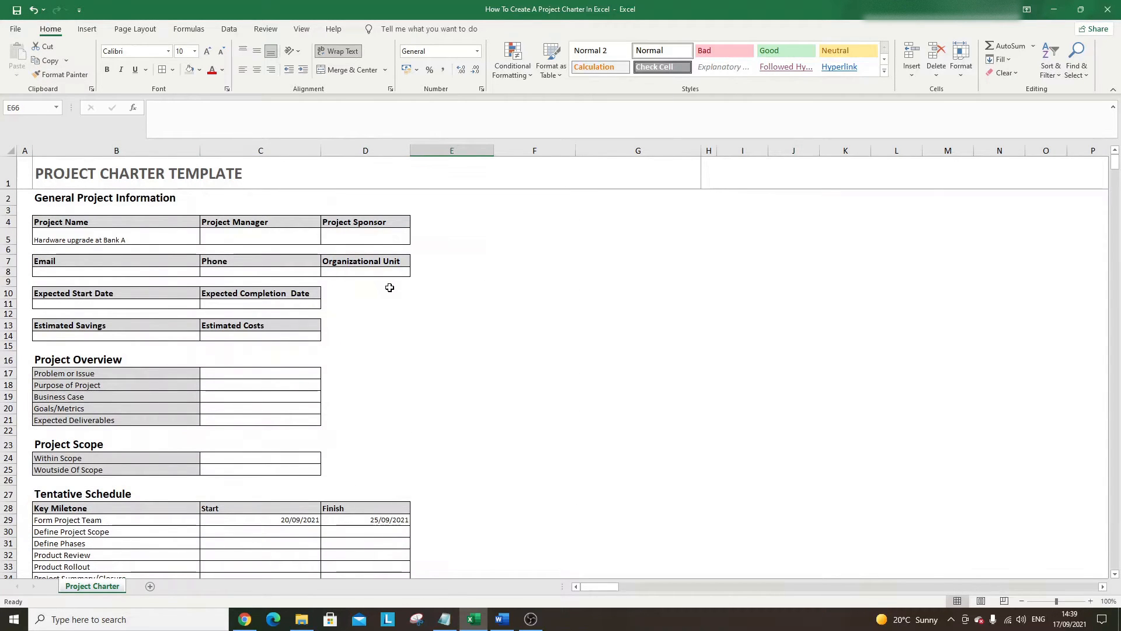
{"action": "scroll", "coordinate": [389, 287], "scroll_direction": "down", "scroll_amount": 2}
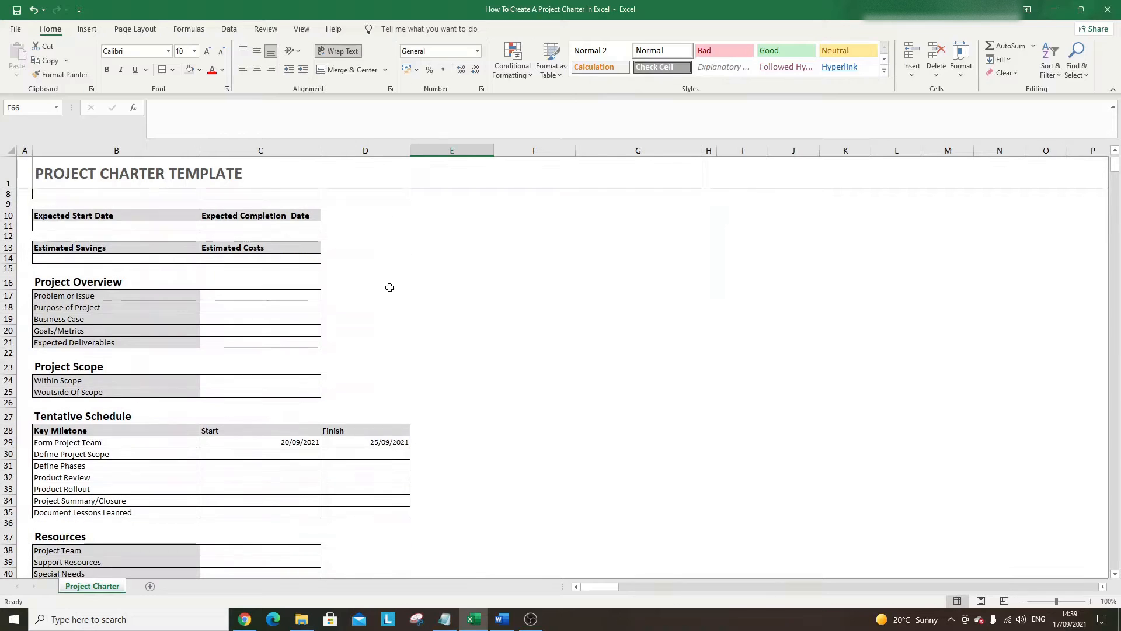
{"action": "scroll", "coordinate": [389, 287], "scroll_direction": "down", "scroll_amount": 1}
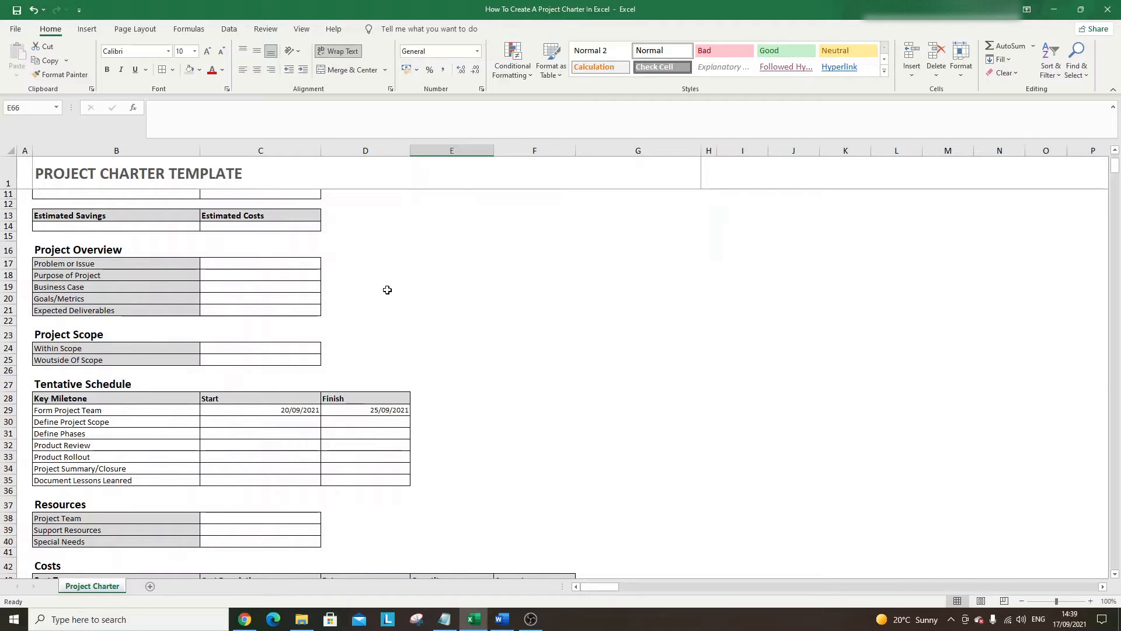
{"action": "scroll", "coordinate": [387, 290], "scroll_direction": "down", "scroll_amount": 5}
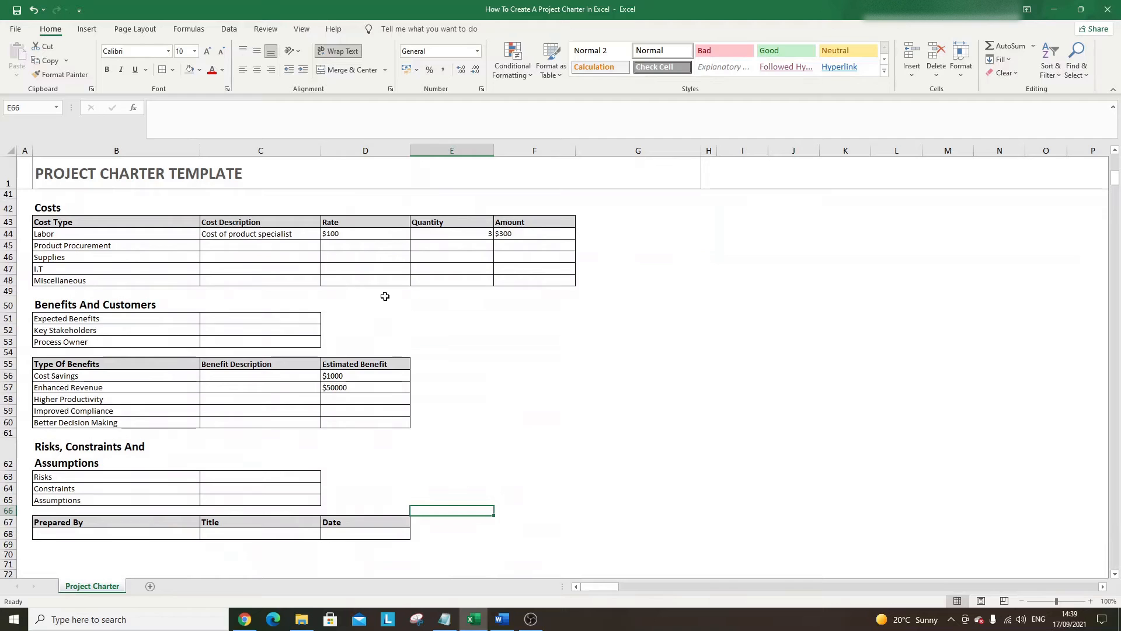